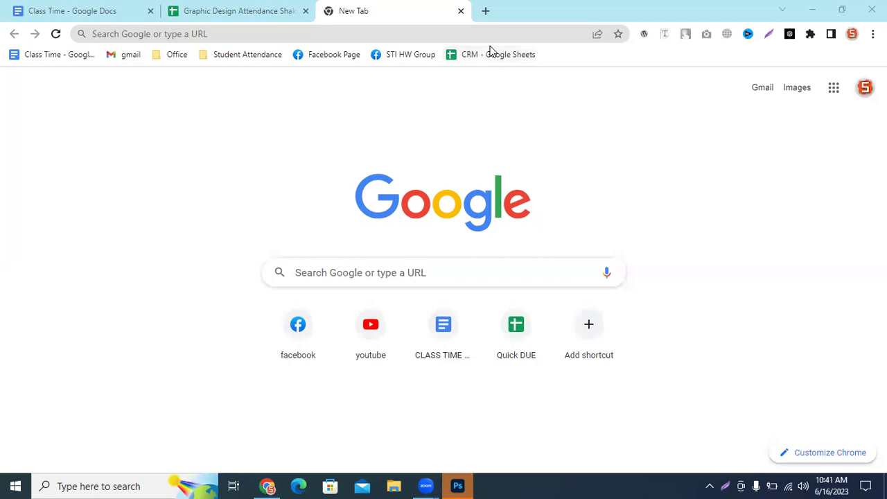
# Switch to Photoshop and dock the floating Layers panel with the other panels.
pyautogui.click(457, 486)
pyautogui.moveTo(666, 85); pyautogui.dragTo(834, 64)
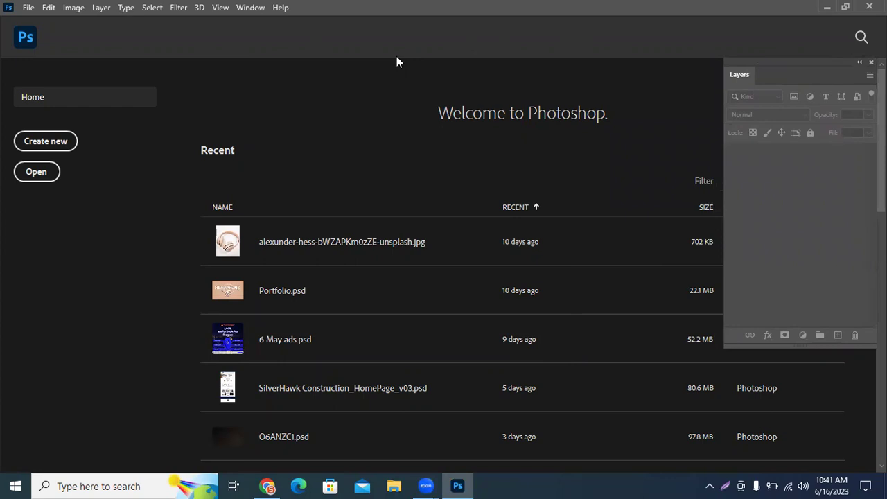
# Start a new document with width and height both set to 1080 px.
pyautogui.click(28, 7)
pyautogui.click(47, 23)
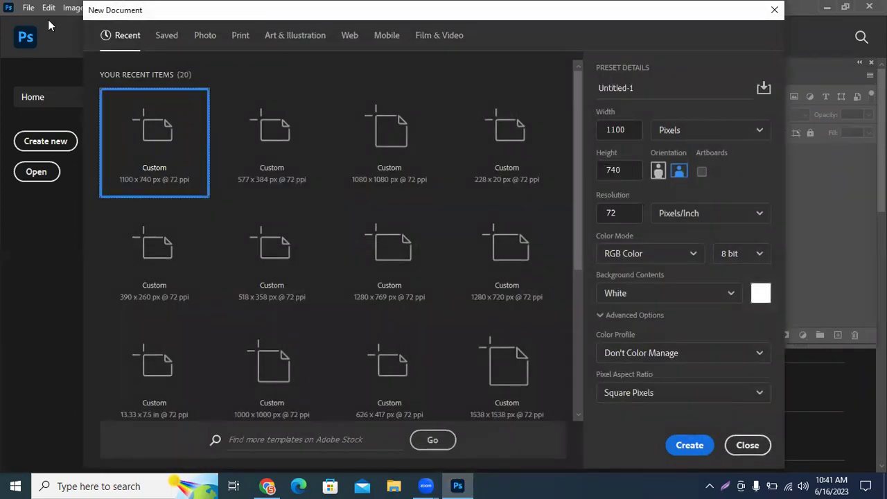
pyautogui.doubleClick(614, 129)
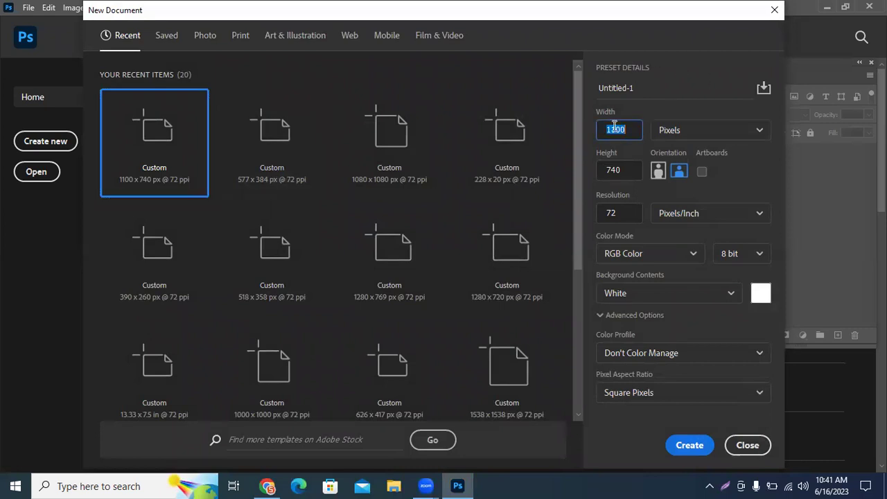
pyautogui.write('1080')
pyautogui.doubleClick(630, 171)
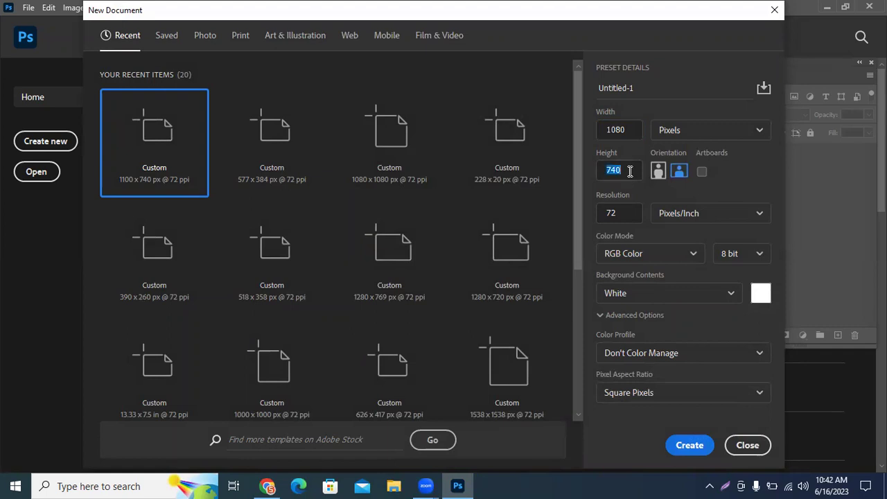
pyautogui.write('1080')
pyautogui.click(627, 213)
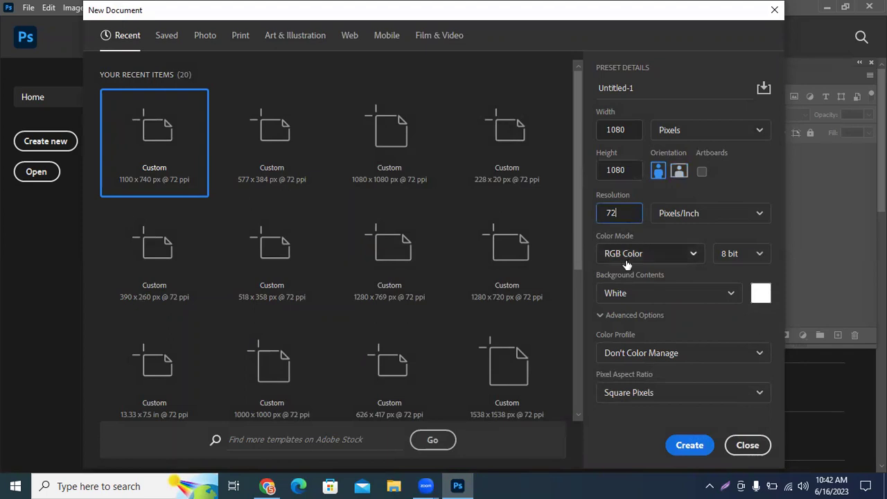
# Rename the document from Untitled-1 to SMA, recheck the 1080 sizes, and create it.
pyautogui.doubleClick(627, 88)
pyautogui.moveTo(643, 87); pyautogui.dragTo(486, 90)
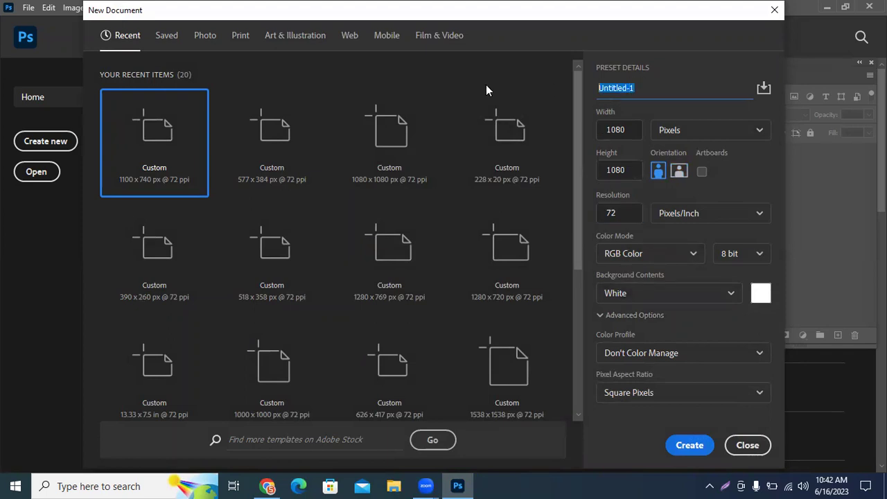
pyautogui.press('BackSpace')
pyautogui.write('SMA')
pyautogui.click(624, 131)
pyautogui.doubleClick(621, 169)
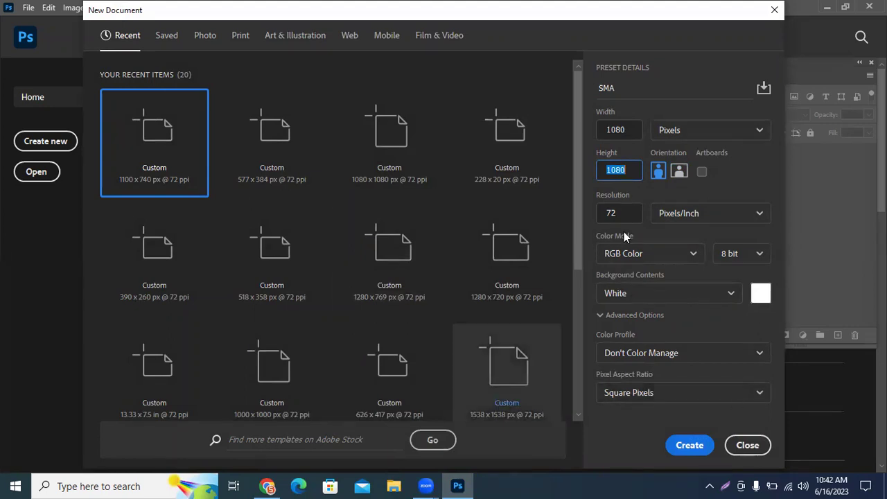
pyautogui.click(691, 446)
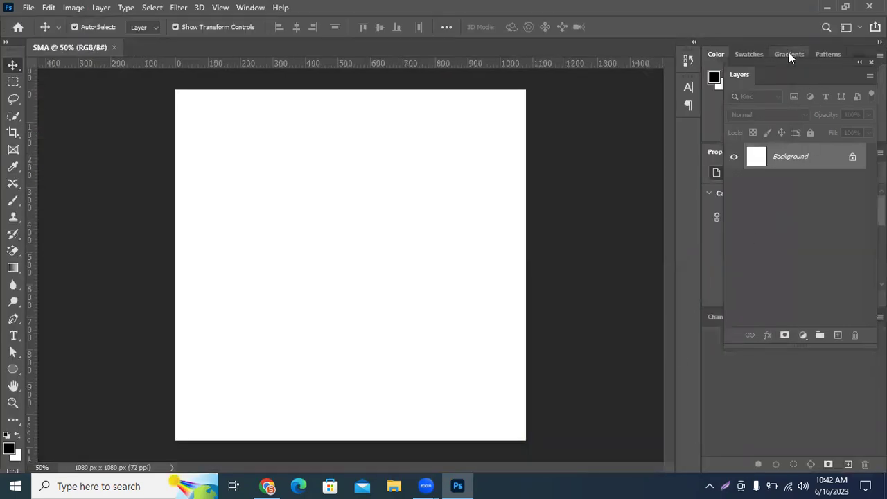
# Move the floating Layers panel into the right-hand dock beside the SMA canvas.
pyautogui.moveTo(788, 52); pyautogui.dragTo(781, 98)
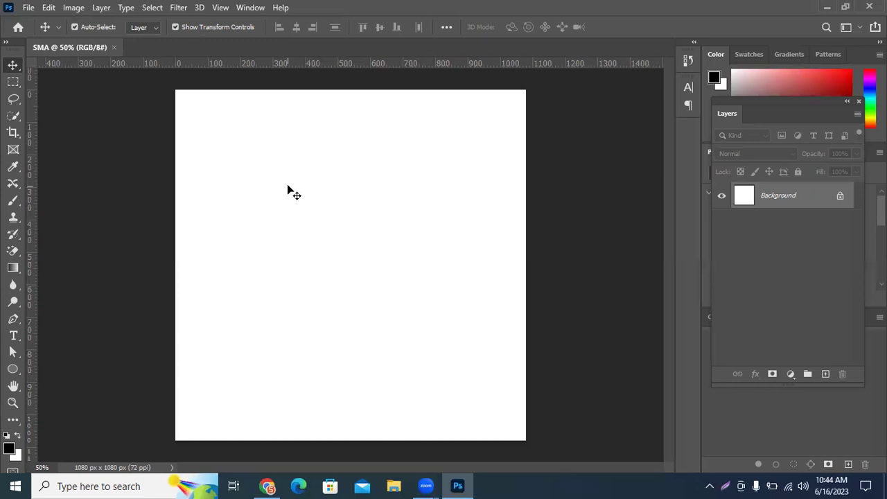
# In Chrome, search Google for 'social media ads design' and show Images results.
pyautogui.click(267, 486)
pyautogui.click(353, 38)
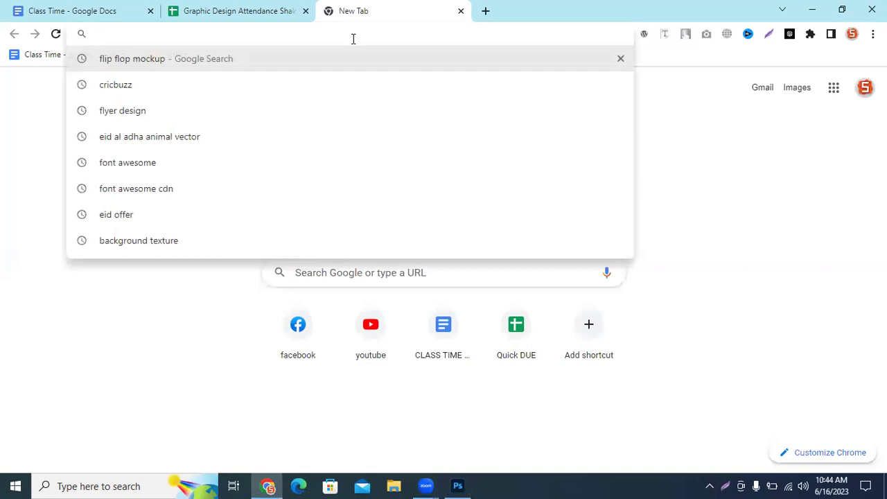
pyautogui.write('social m')
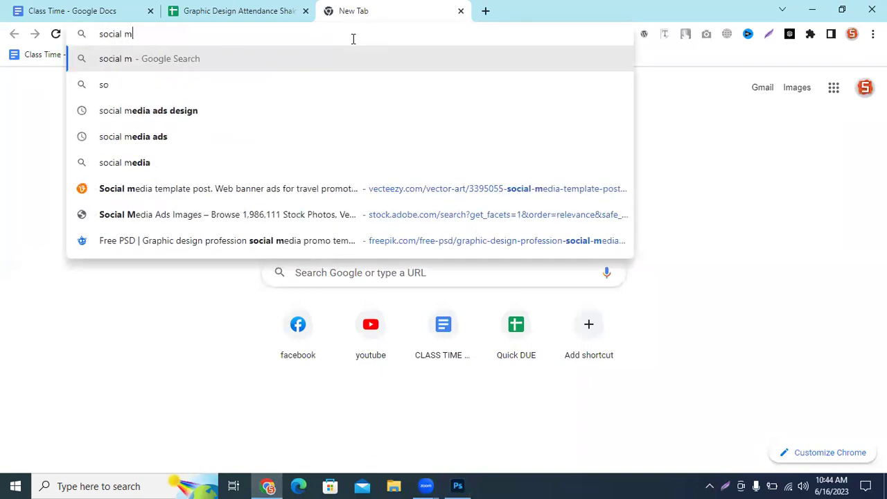
pyautogui.press('Down')
pyautogui.press('Return')
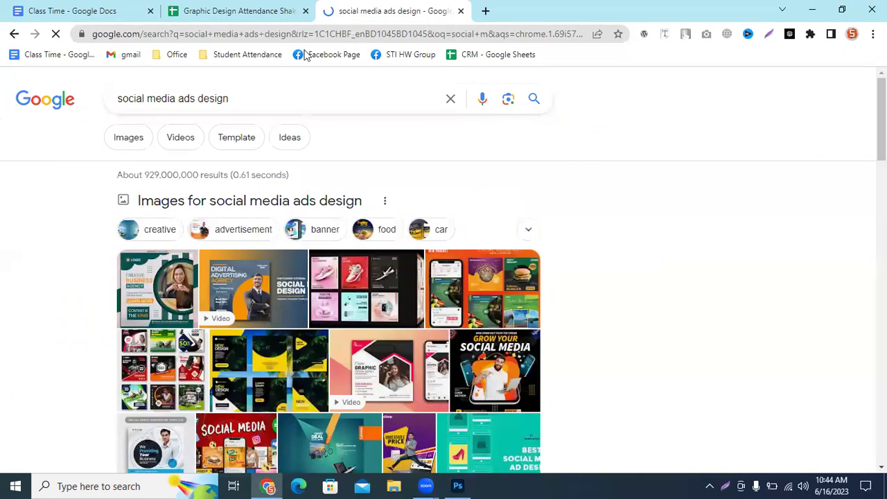
pyautogui.click(128, 140)
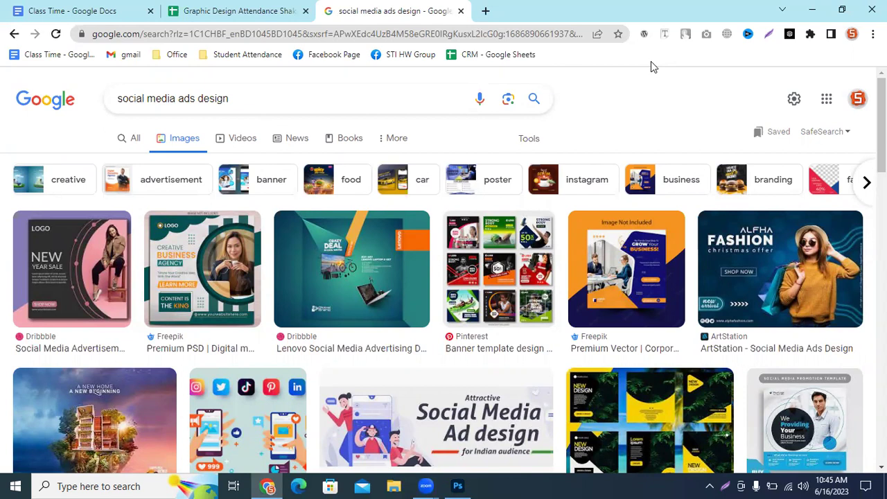
# Preview the Freepik, Pinterest and '48 Social Media Ad Design' images, then return to Photoshop.
pyautogui.click(174, 291)
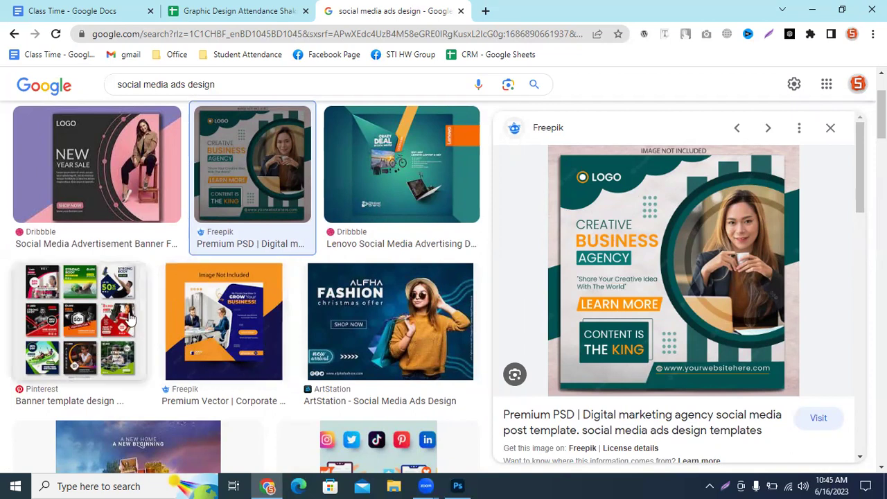
pyautogui.click(94, 315)
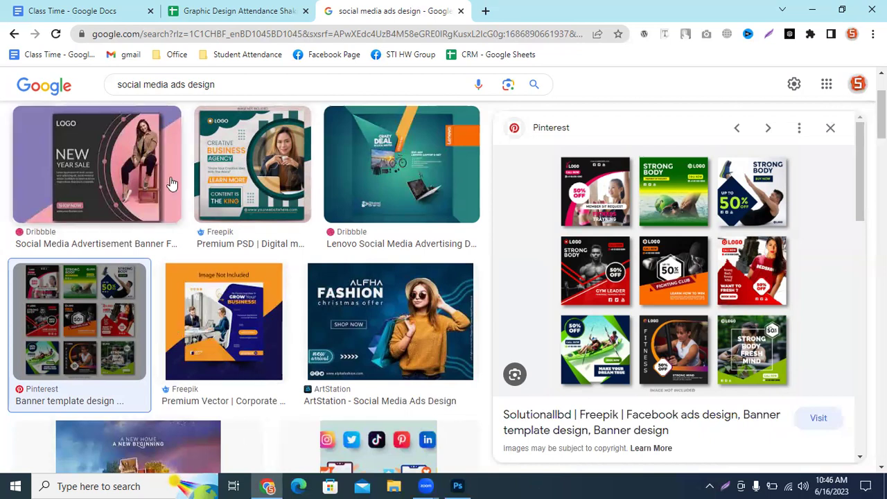
pyautogui.scroll(-3, 176, 187)
pyautogui.scroll(-1, 190, 198)
pyautogui.click(174, 234)
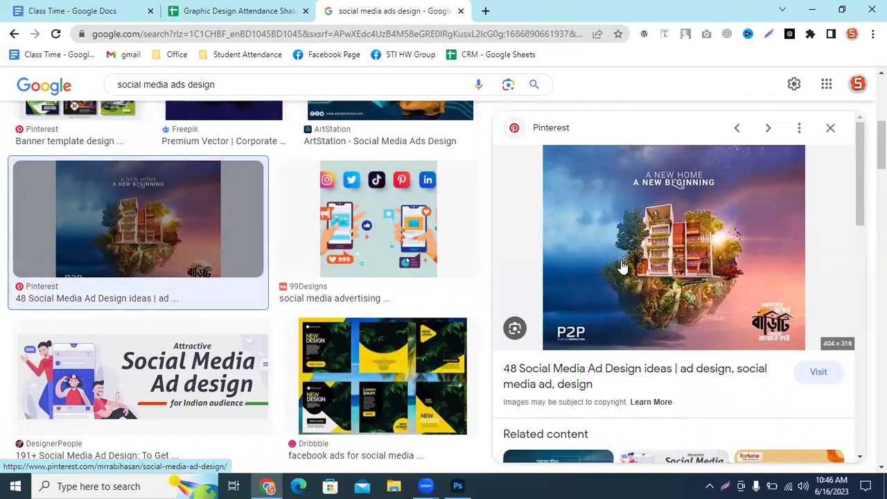
pyautogui.click(457, 486)
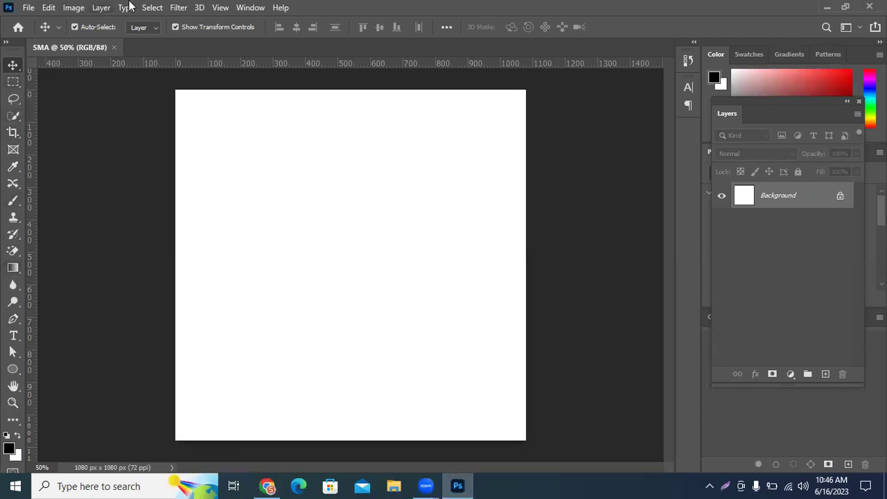
# Open View > Guides > New Guide Layout and turn off the margin guides.
pyautogui.click(178, 8)
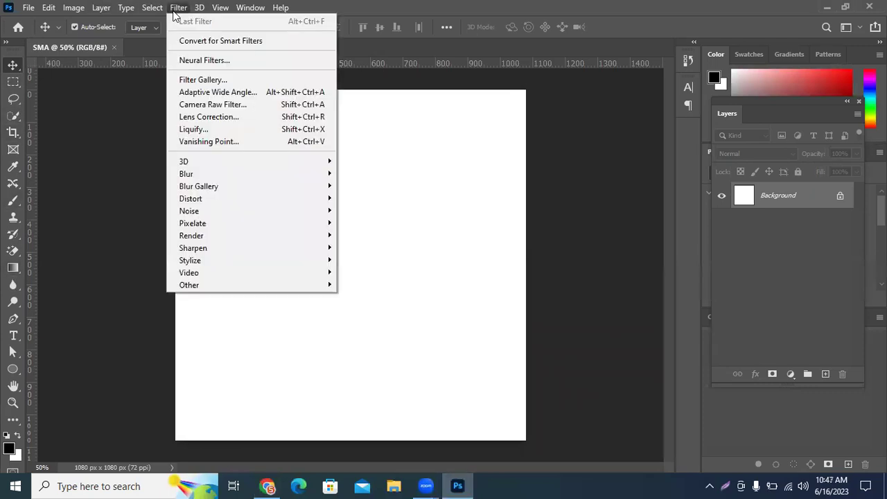
pyautogui.moveTo(220, 8)
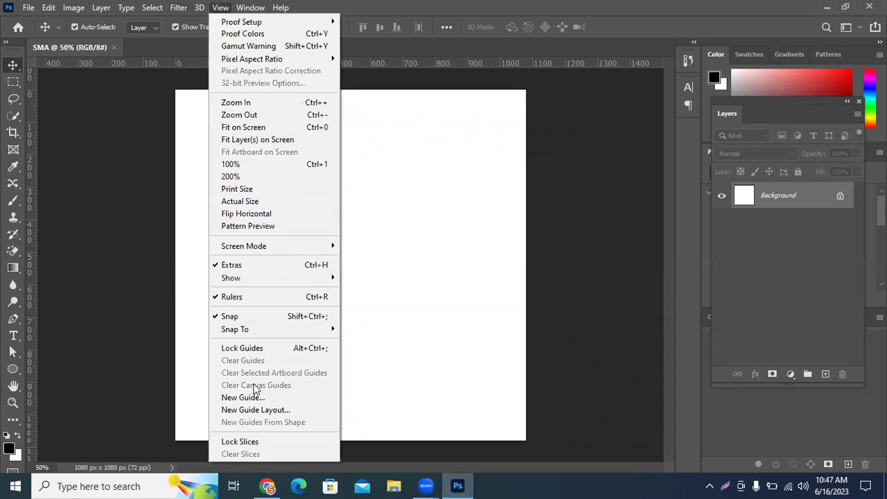
pyautogui.click(254, 410)
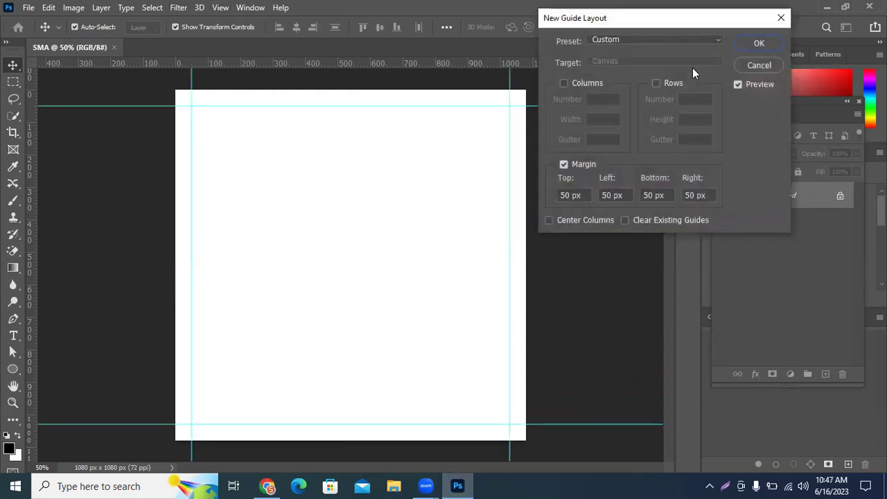
pyautogui.click(464, 136)
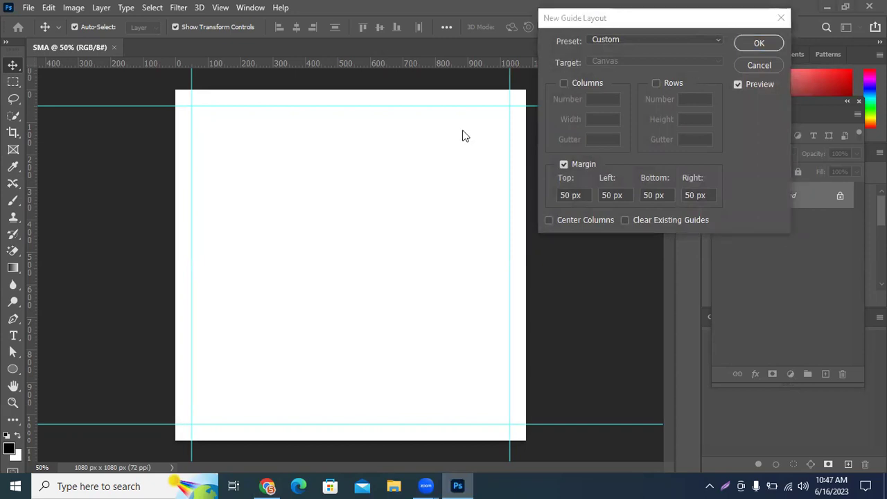
pyautogui.click(562, 169)
pyautogui.click(563, 167)
# Enable column and row guides, setting 3 columns and 3 rows.
pyautogui.click(564, 83)
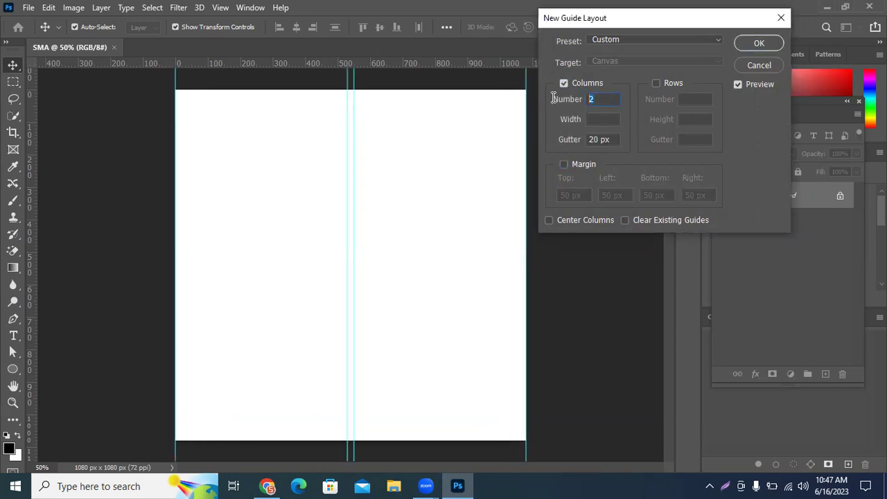
pyautogui.press('Up')
pyautogui.press('Up')
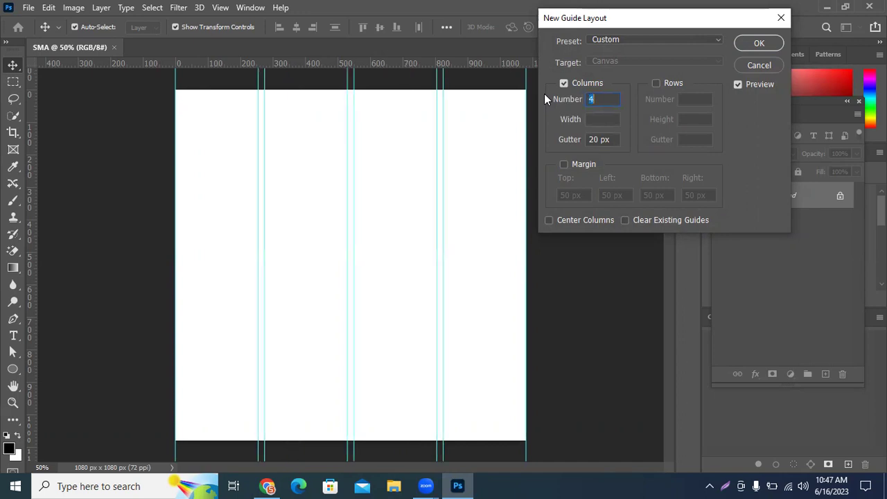
pyautogui.press('Up')
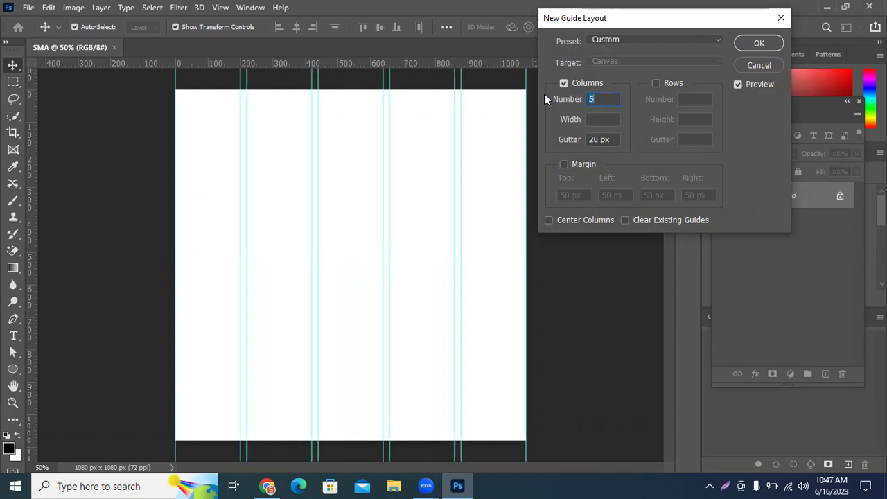
pyautogui.press('Down')
pyautogui.press('Down')
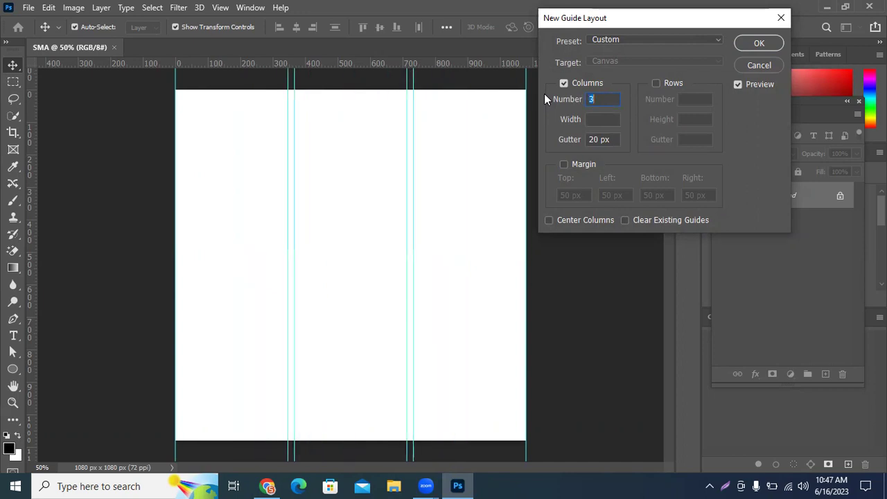
pyautogui.click(656, 83)
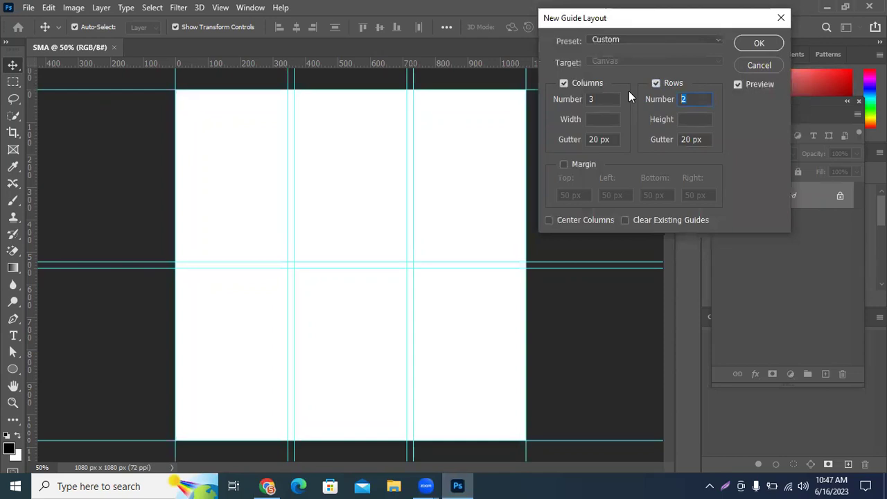
pyautogui.press('Up')
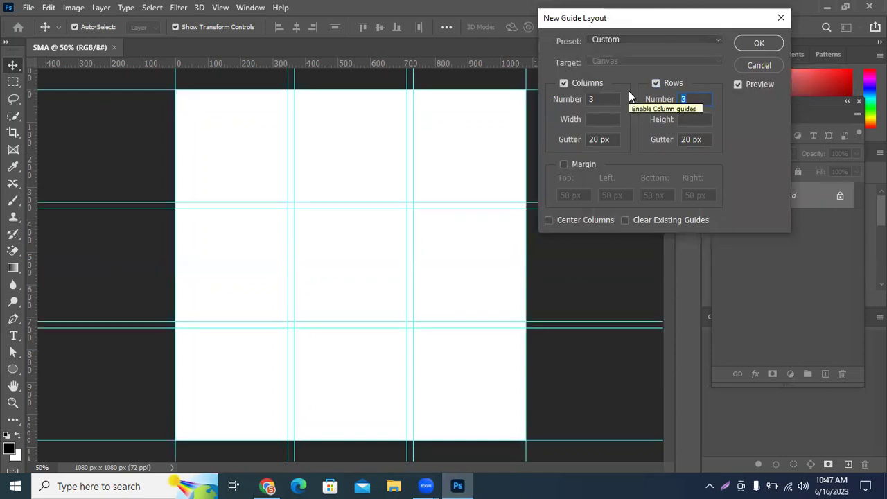
pyautogui.press('Up')
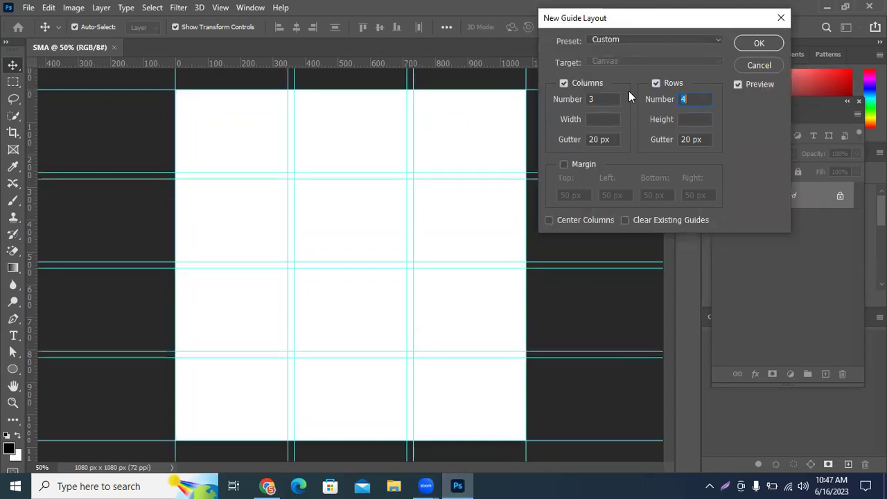
pyautogui.press('Down')
# Set both column and row gutters to 0 px and apply the guide layout.
pyautogui.click(600, 139)
pyautogui.press('Down')
pyautogui.write('0')
pyautogui.click(706, 139)
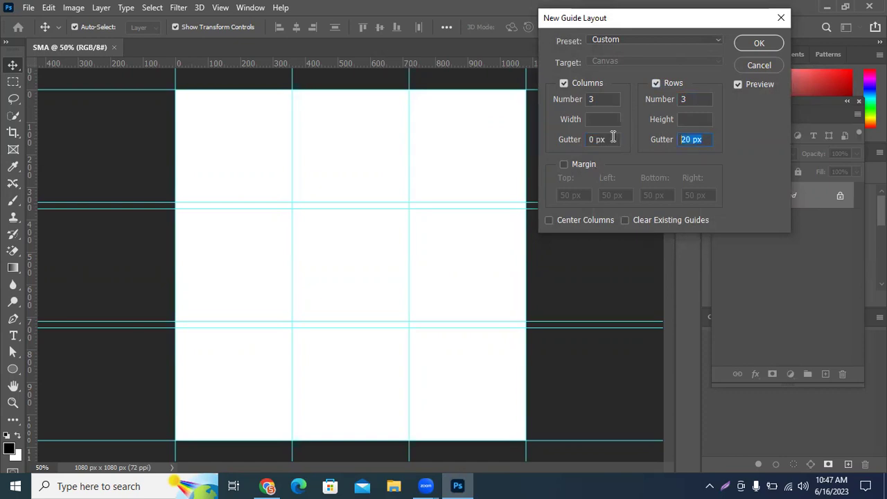
pyautogui.write('0')
pyautogui.click(697, 100)
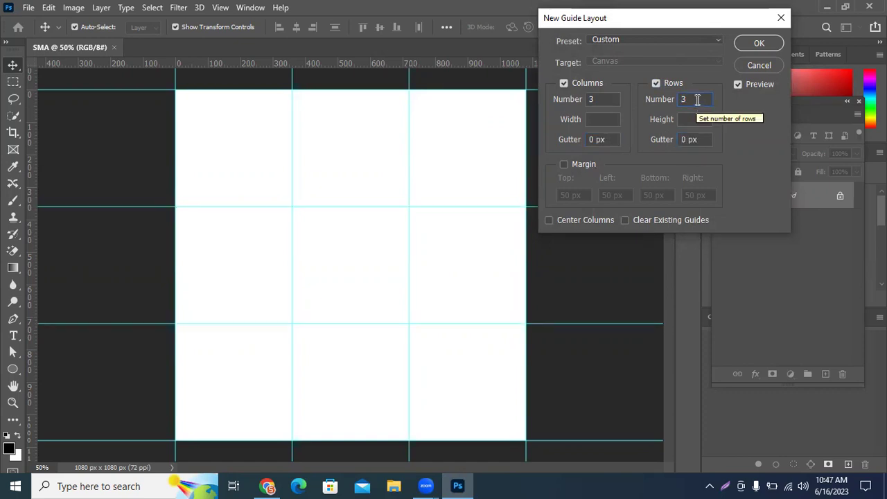
pyautogui.click(759, 43)
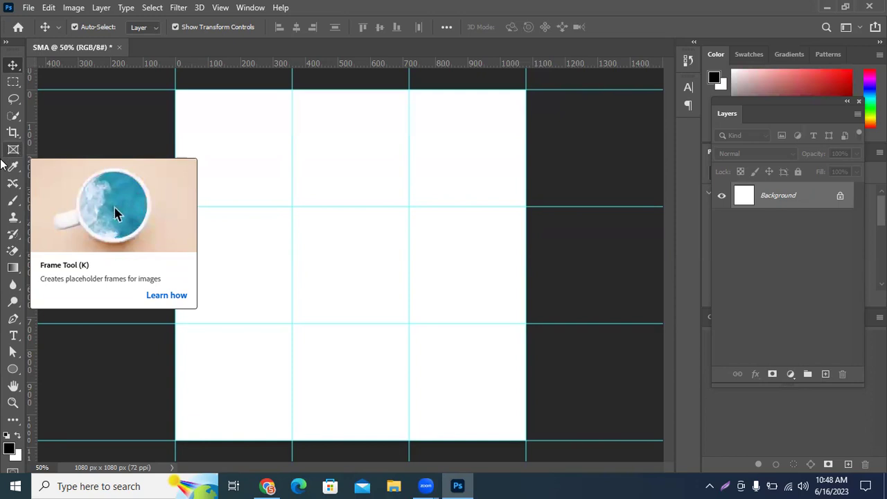
# Start a text box near the canvas top-left with 72 px size and colour 1e0f0f.
pyautogui.click(13, 336)
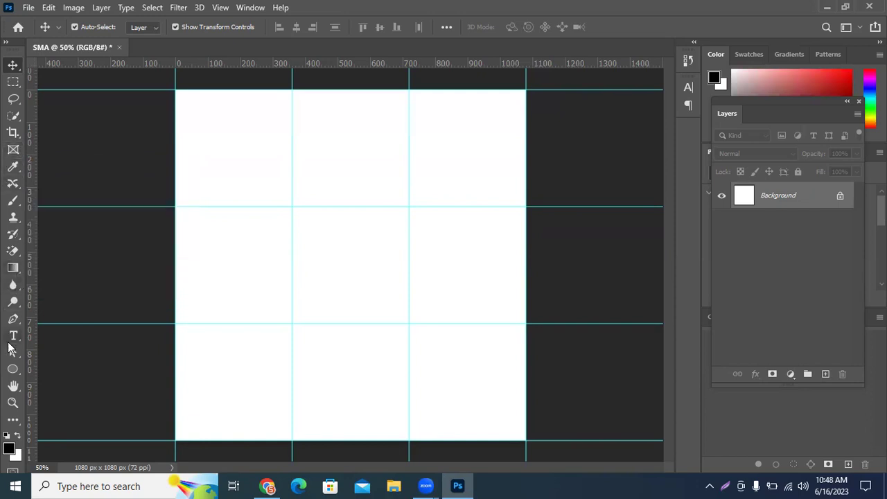
pyautogui.click(223, 142)
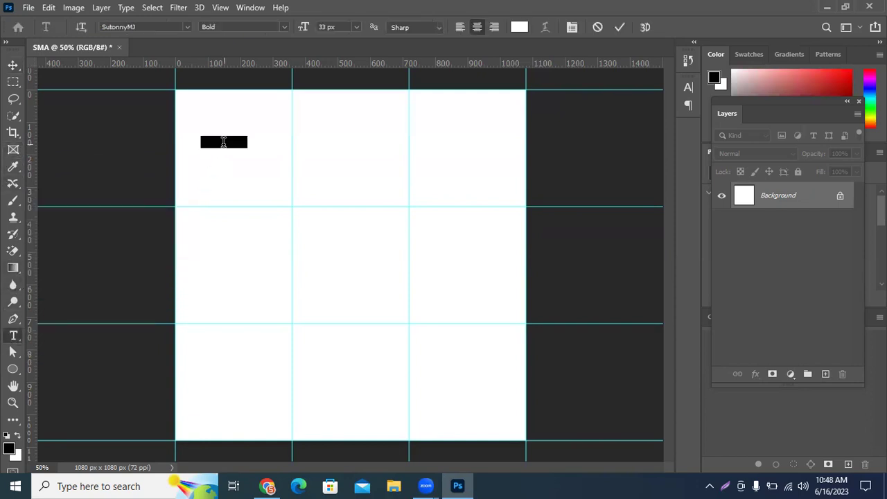
pyautogui.click(356, 28)
pyautogui.click(339, 192)
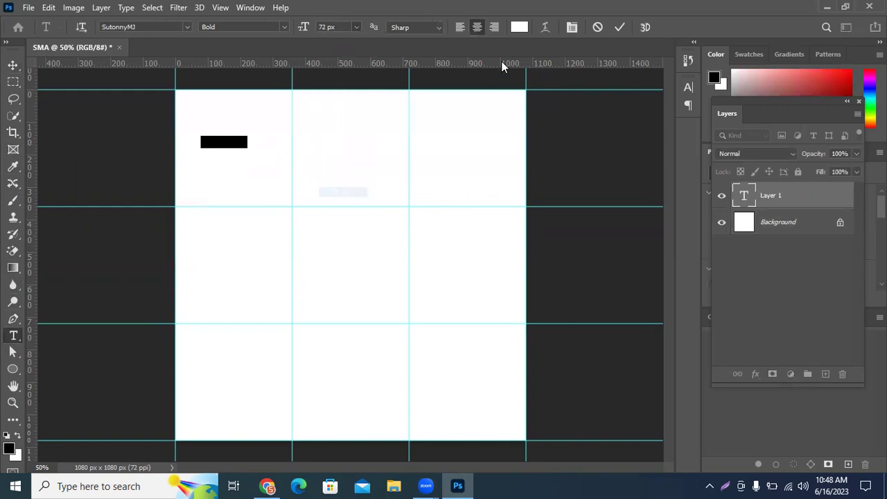
pyautogui.click(519, 27)
pyautogui.write('1e0f0f')
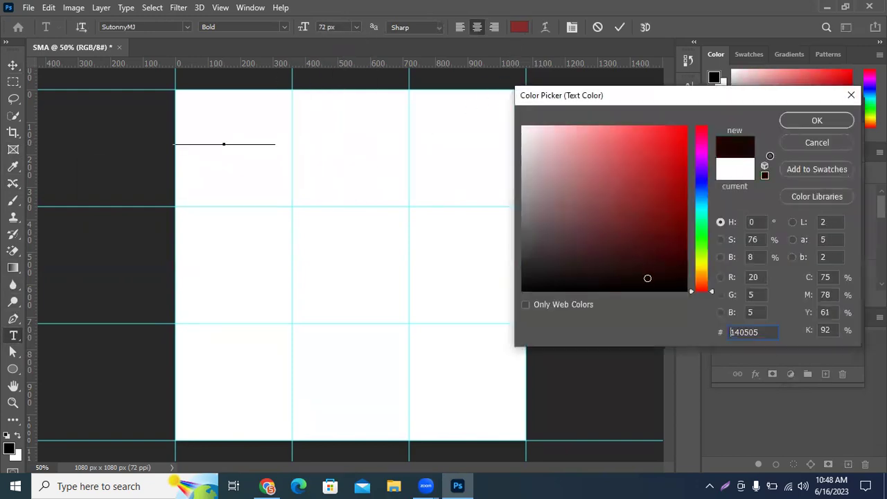
pyautogui.click(795, 116)
# Fill the box with Lorem Ipsum, commit it, and nudge it down and right.
pyautogui.hotkey('ctrl', 'a')
pyautogui.click(12, 65)
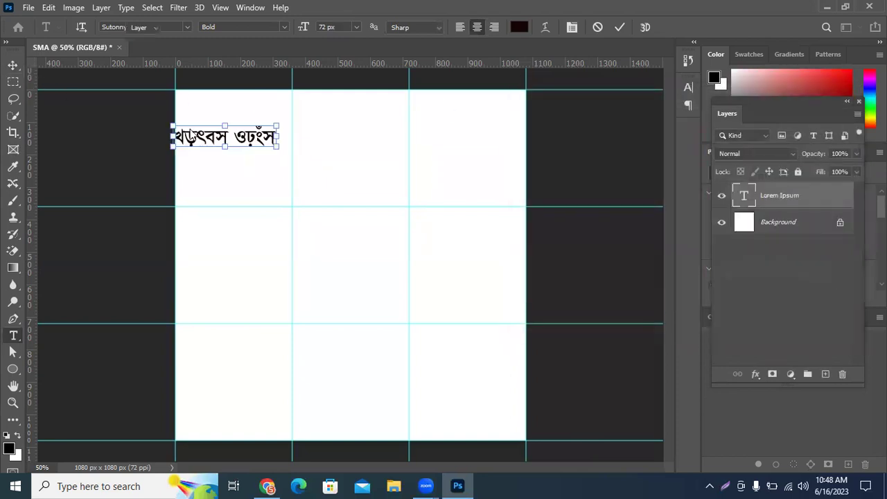
pyautogui.moveTo(240, 141); pyautogui.dragTo(248, 155)
pyautogui.click(118, 137)
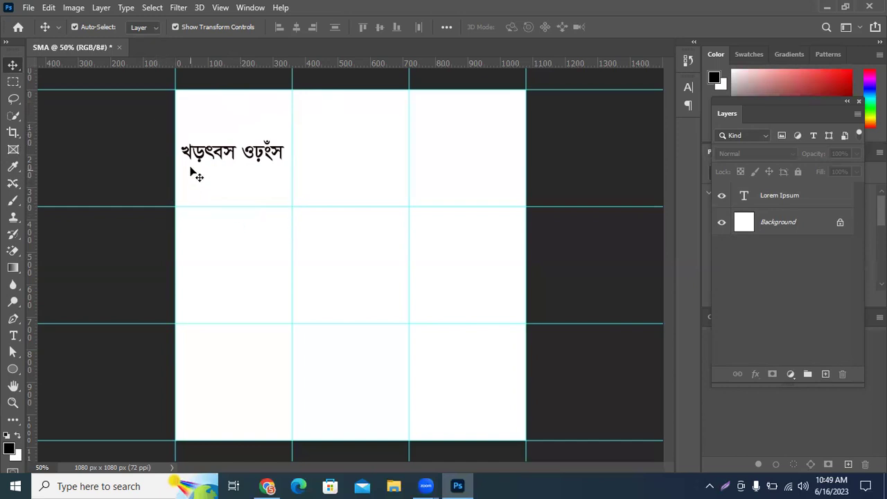
# Shift the Lorem Ipsum text right, then select its layer and delete it.
pyautogui.moveTo(199, 151); pyautogui.dragTo(240, 145)
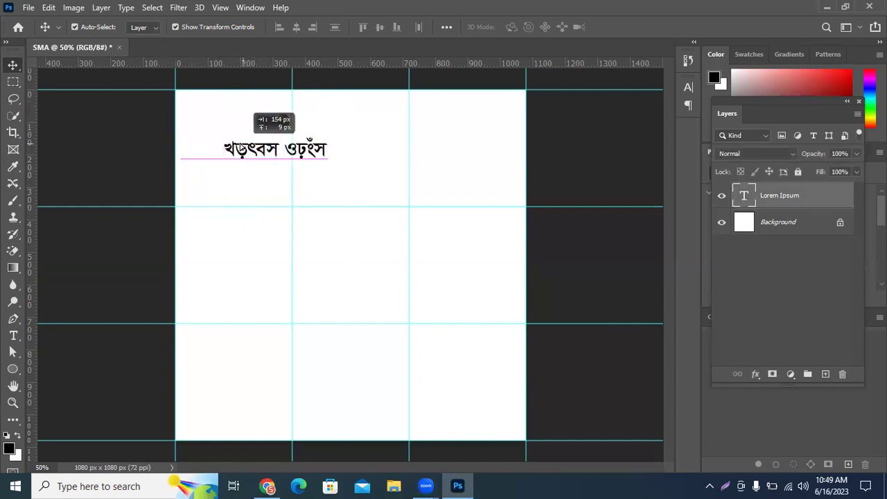
pyautogui.click(118, 151)
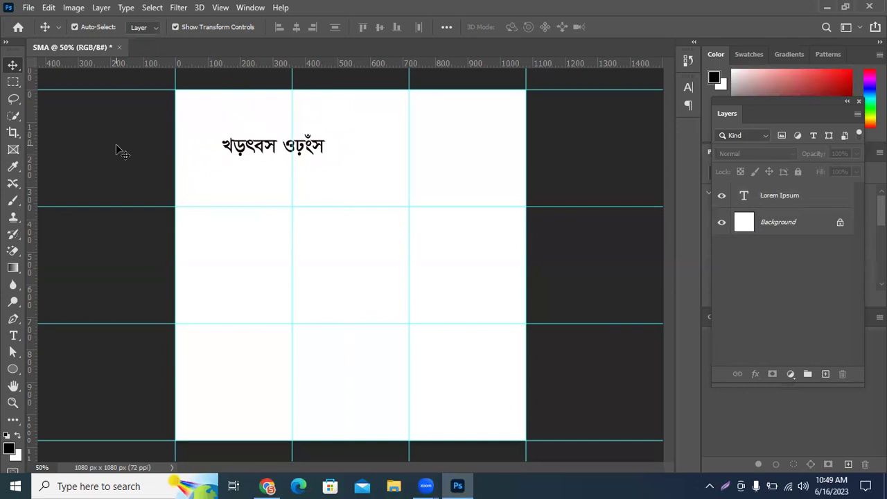
pyautogui.click(271, 147)
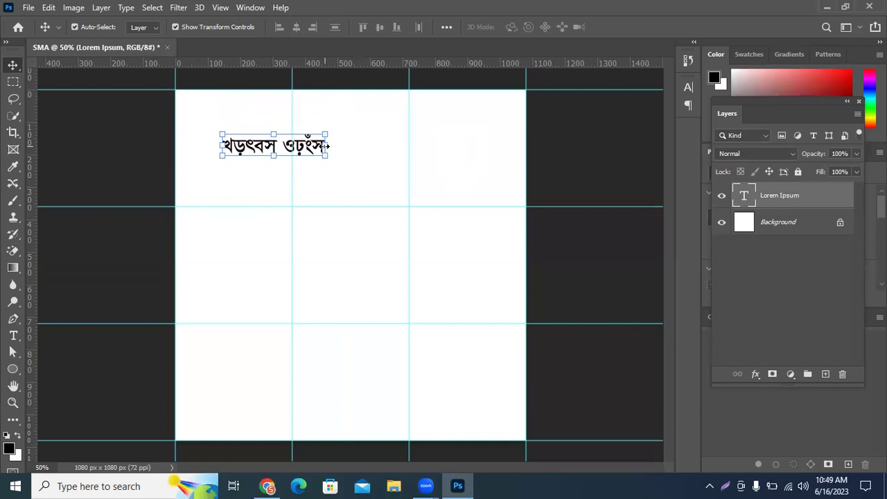
pyautogui.press('Delete')
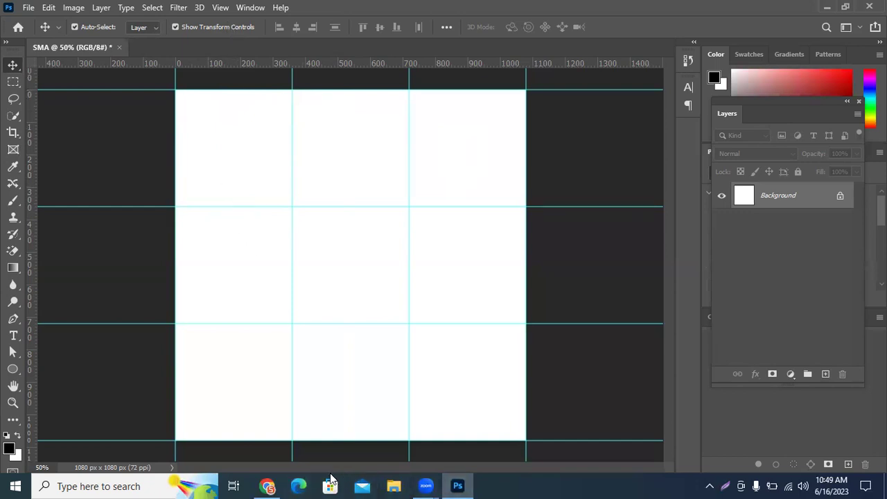
# In a new Chrome tab, search Google for 'text overlay tool'.
pyautogui.click(267, 486)
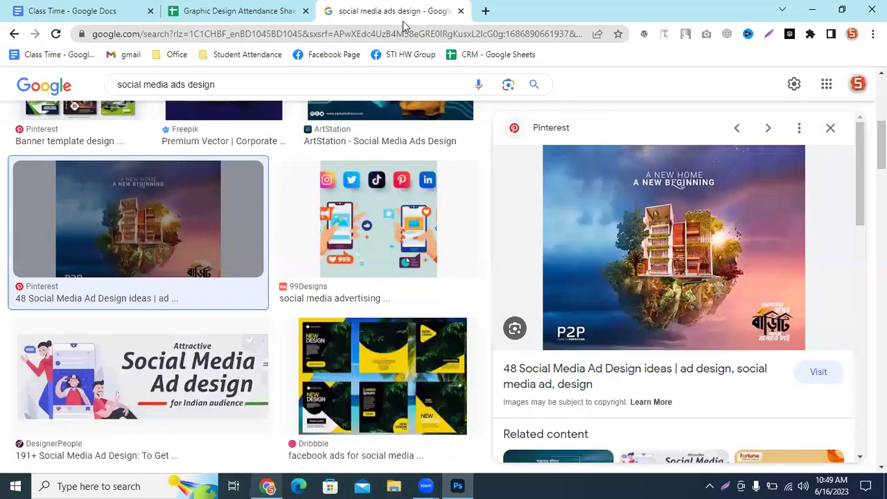
pyautogui.hotkey('ctrl', 't')
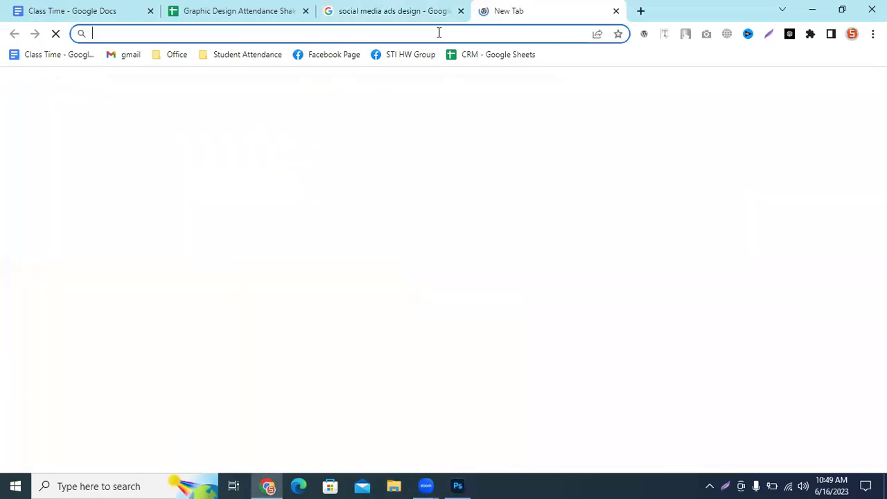
pyautogui.click(438, 33)
pyautogui.write('text over')
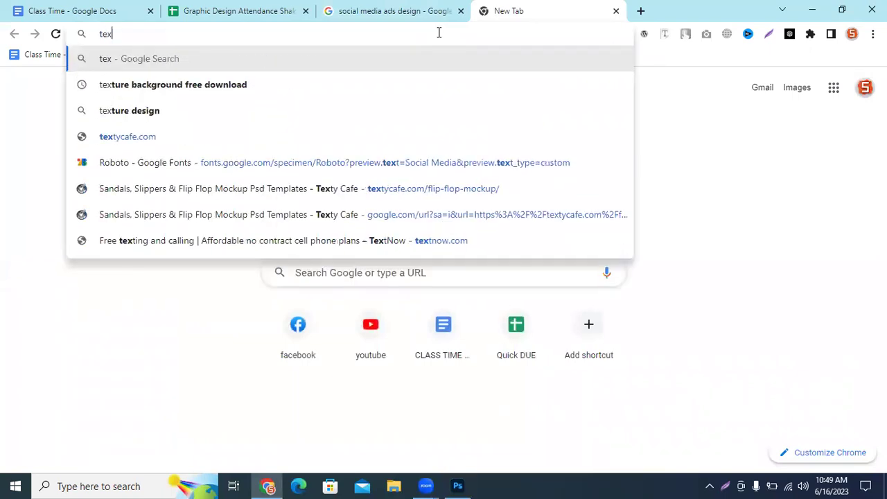
pyautogui.press('BackSpace')
pyautogui.press('BackSpace')
pyautogui.write('l')
pyautogui.press('BackSpace')
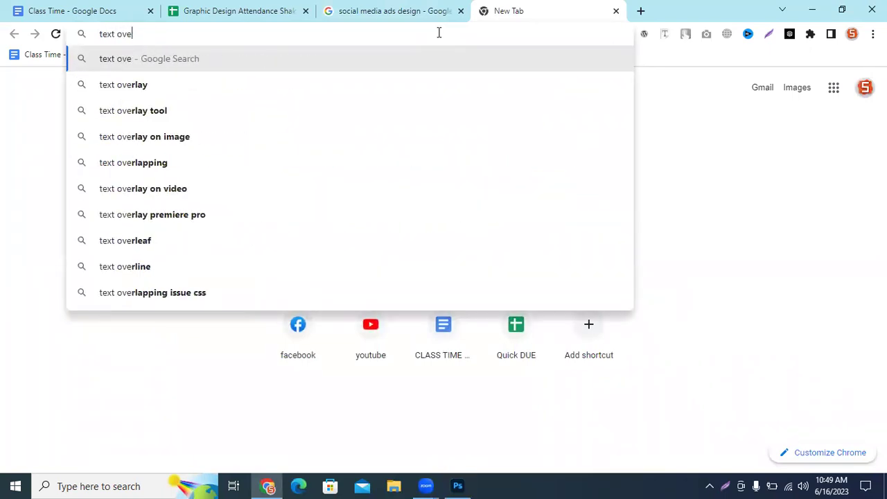
pyautogui.write('r')
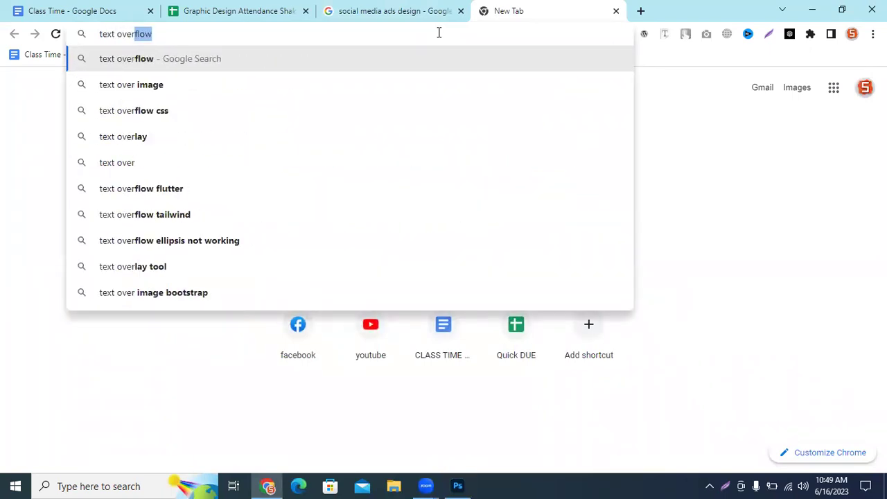
pyautogui.press('Down')
pyautogui.press('Down')
pyautogui.press('Down')
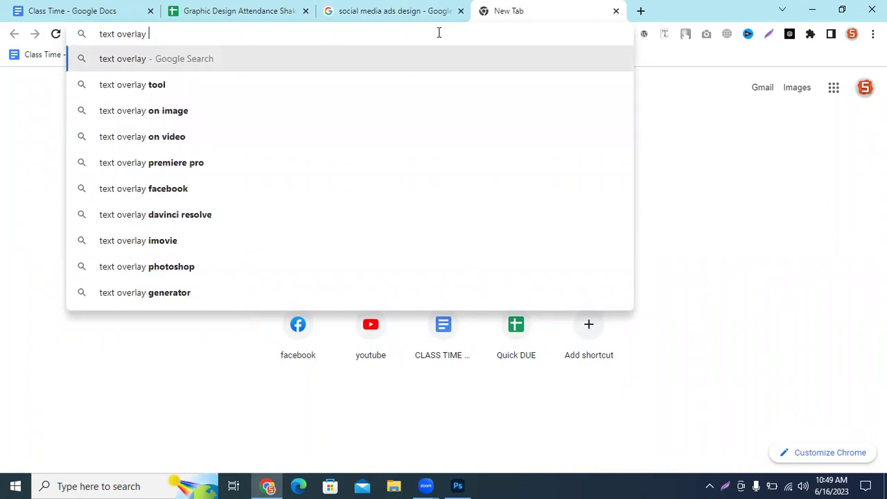
pyautogui.press('Down')
pyautogui.press('Return')
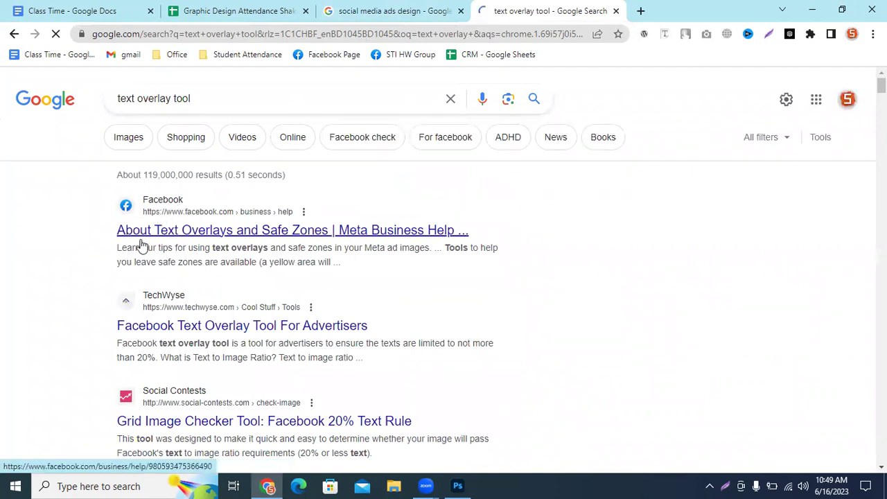
# Read Meta's text overlay help article, close it, and open the TechWyse result in a background tab.
pyautogui.middleClick(256, 234)
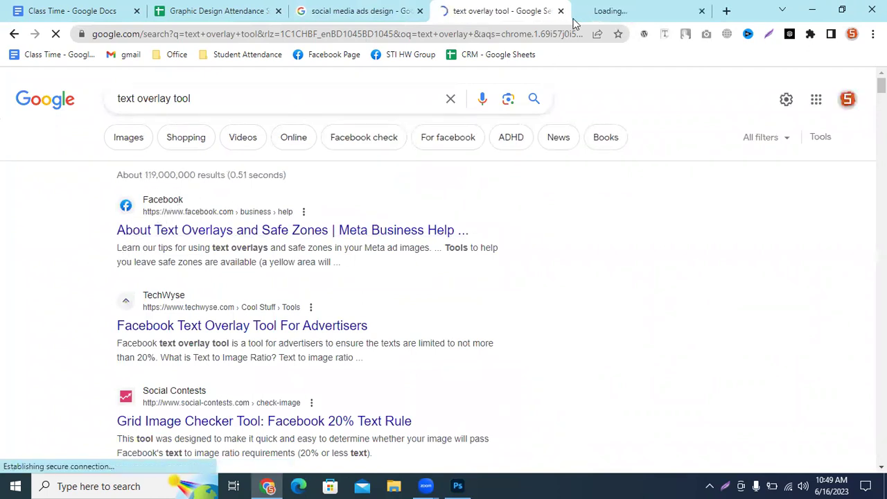
pyautogui.click(615, 10)
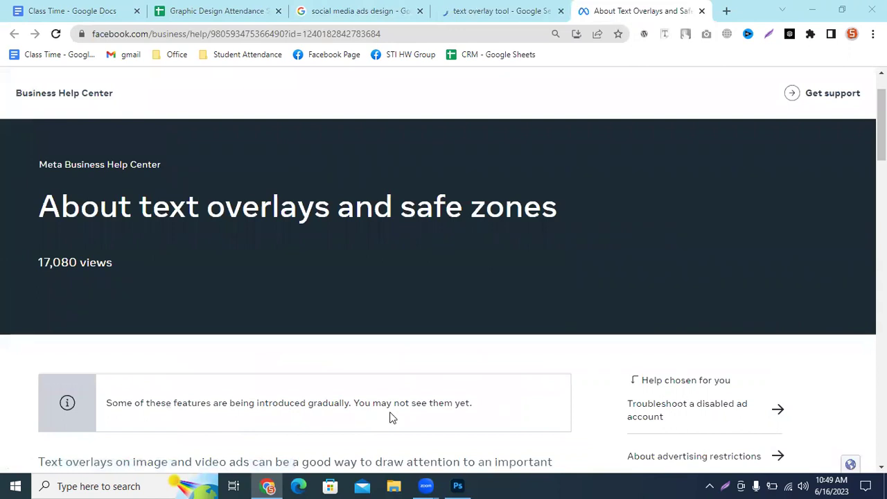
pyautogui.scroll(-1, 311, 416)
pyautogui.scroll(-8, 390, 386)
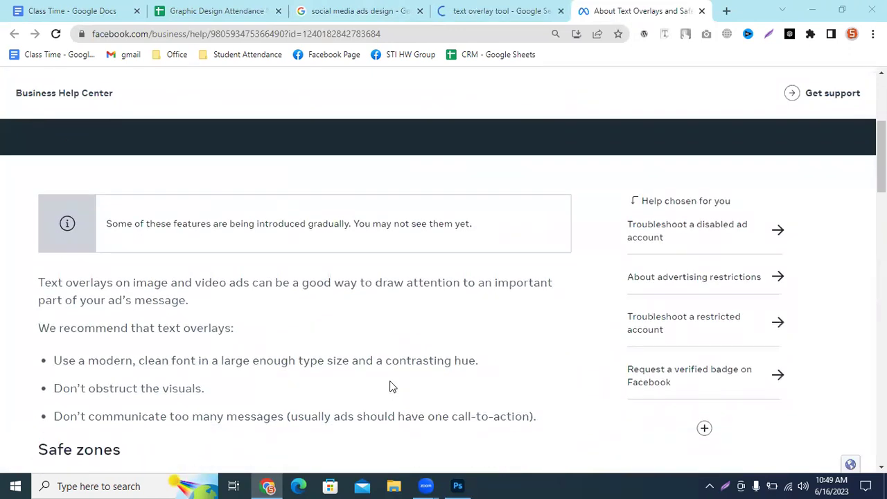
pyautogui.scroll(-6, 129, 249)
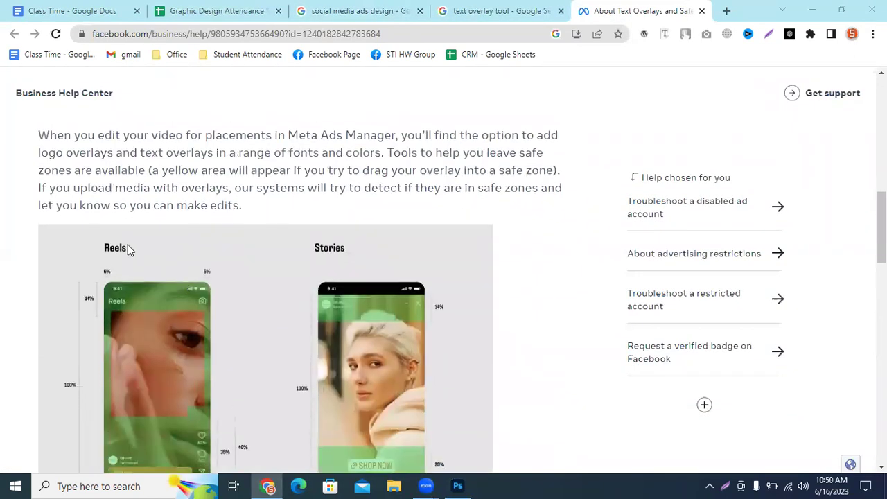
pyautogui.scroll(-5, 83, 269)
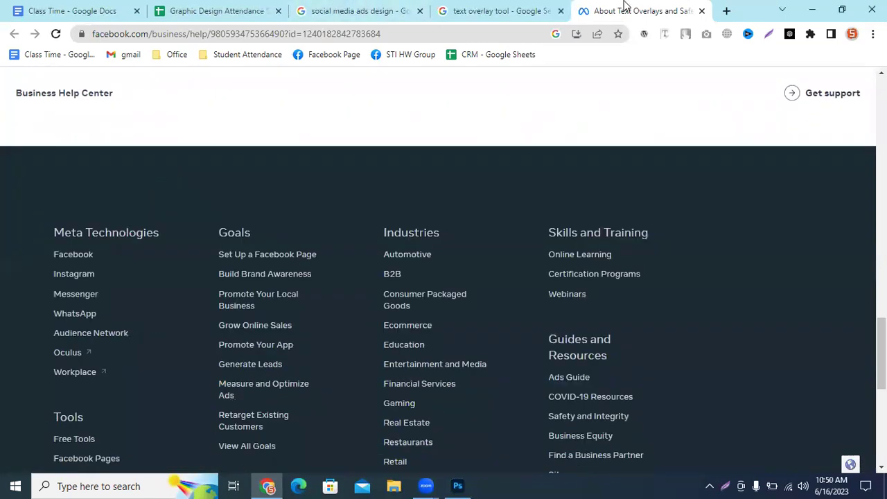
pyautogui.hotkey('ctrl', 'w')
pyautogui.middleClick(253, 327)
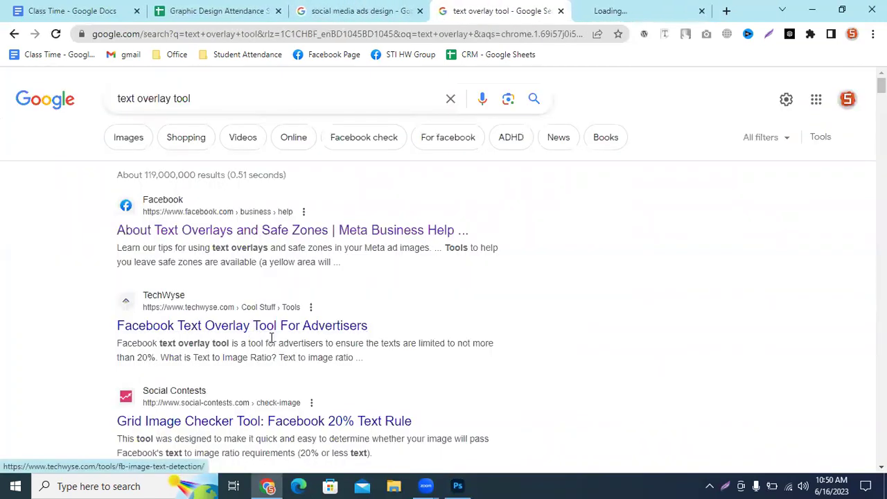
# On the TechWyse page, choose ads-cooking-15-june.jpg in the upload field, browsing with large thumbnails.
pyautogui.click(619, 8)
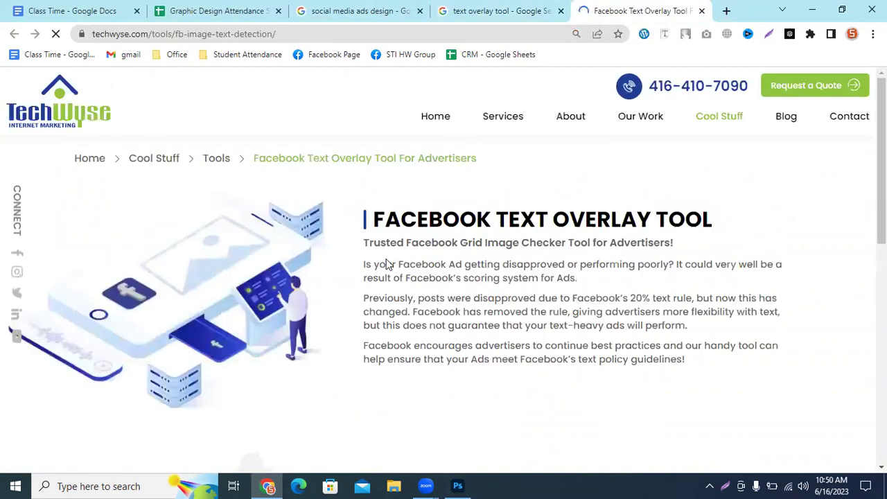
pyautogui.scroll(-5, 600, 214)
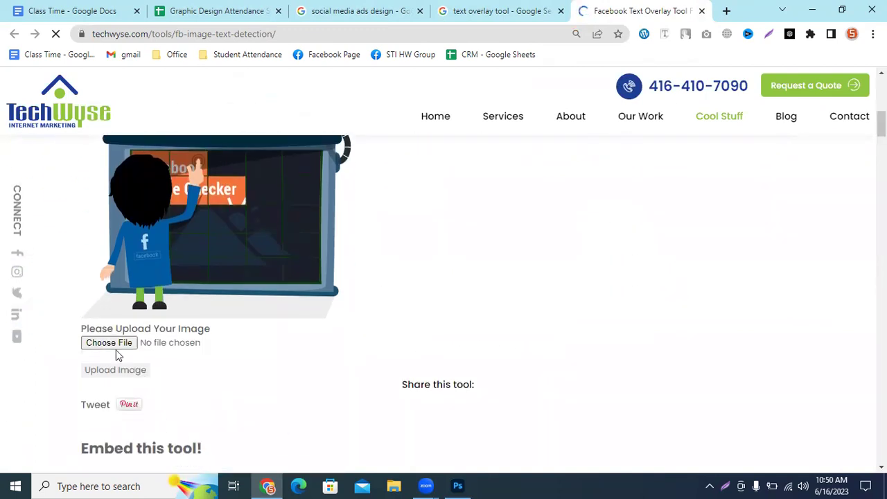
pyautogui.scroll(-2, 311, 281)
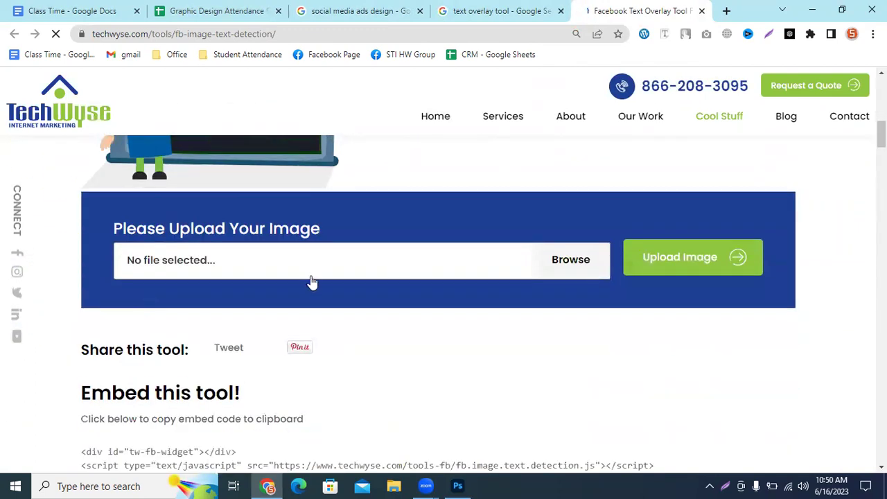
pyautogui.click(704, 273)
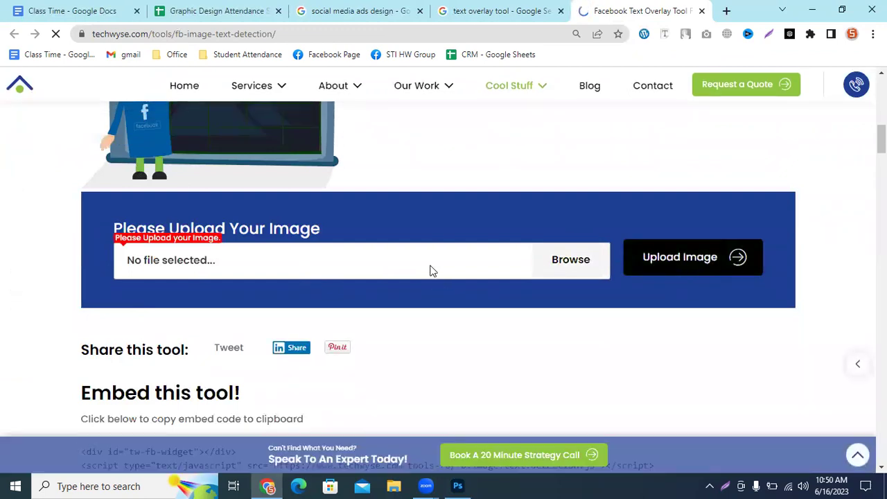
pyautogui.click(588, 261)
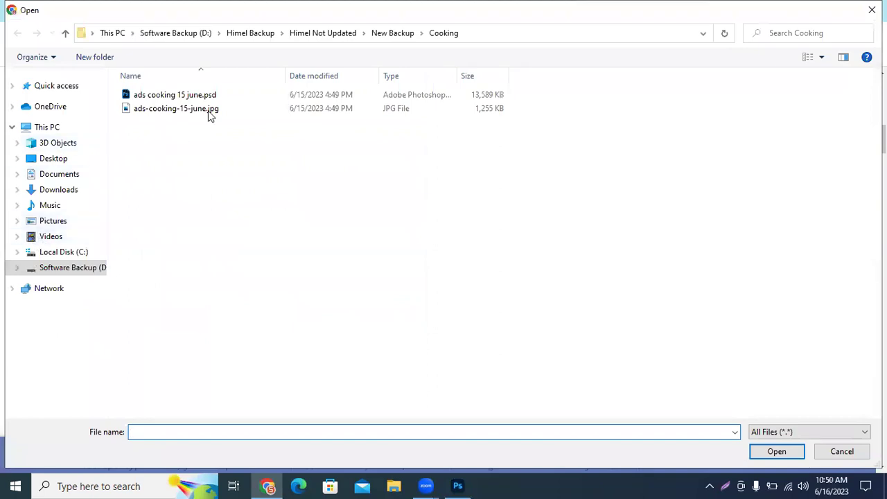
pyautogui.click(822, 59)
pyautogui.click(835, 39)
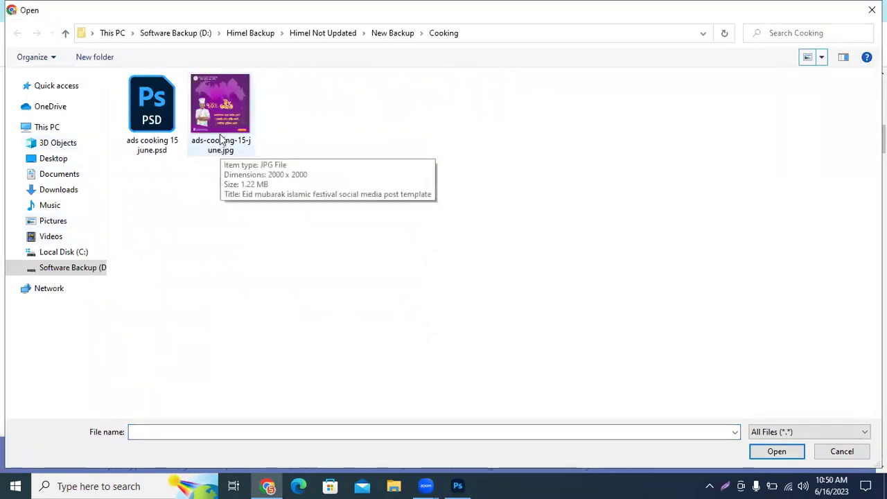
pyautogui.click(220, 148)
pyautogui.click(776, 454)
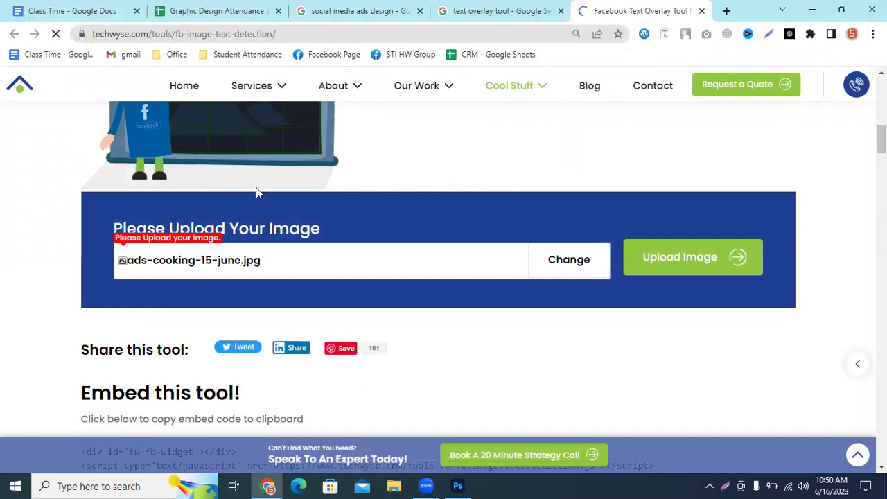
# Upload the chosen cooking ad to the TechWyse tool to load its 25-cell grid at 0%.
pyautogui.scroll(-1, 357, 297)
pyautogui.scroll(-2, 744, 301)
pyautogui.scroll(4, 778, 307)
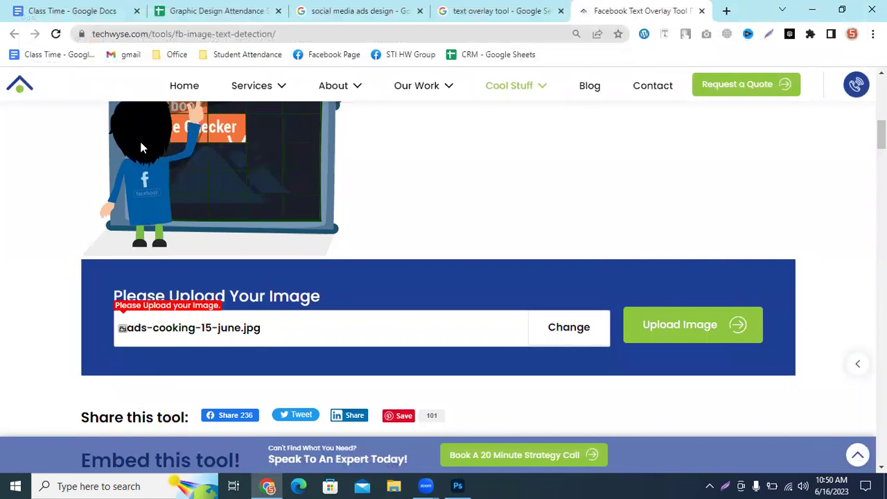
pyautogui.click(711, 330)
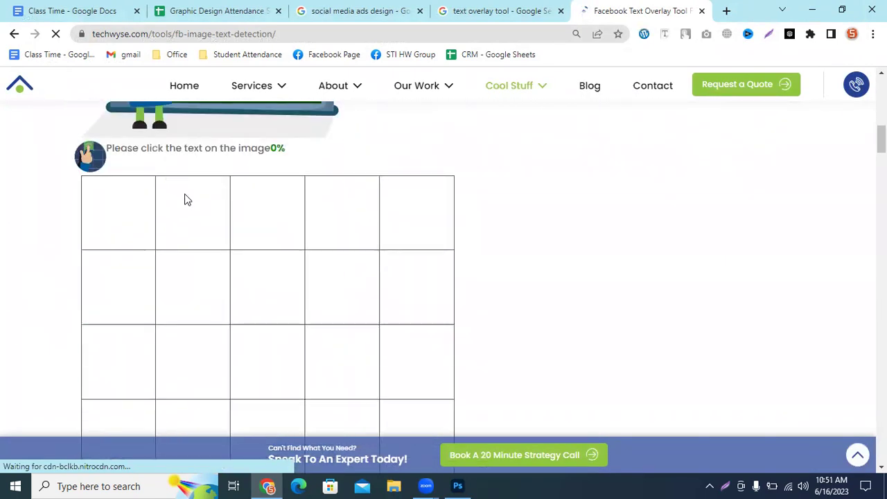
# Mark the top-row cells covering the logo and the SKILL COOKING AND BAKING heading.
pyautogui.click(205, 209)
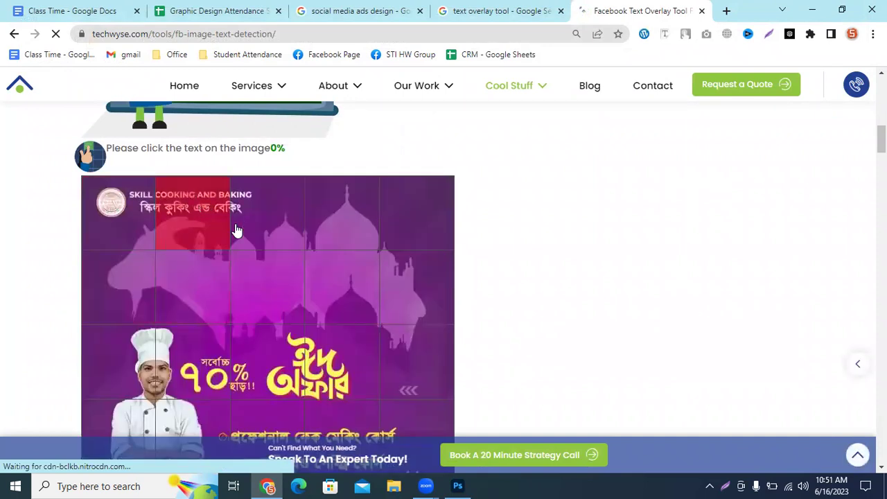
pyautogui.scroll(-2, 408, 217)
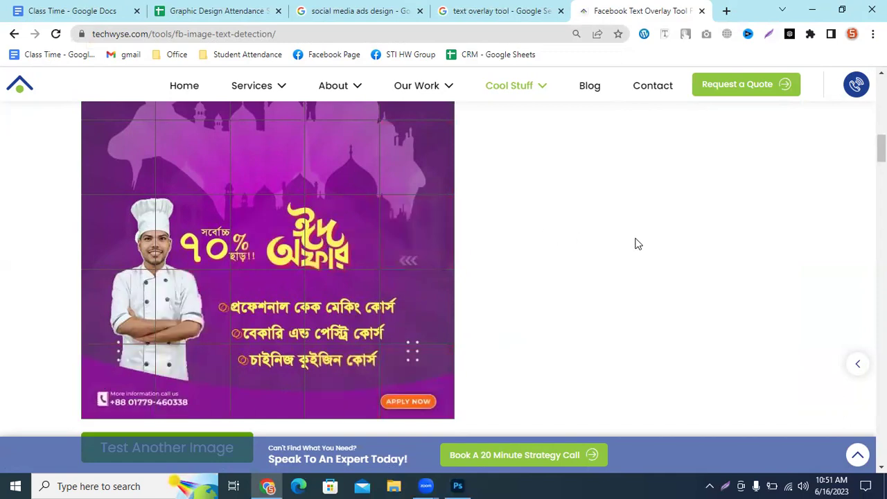
pyautogui.scroll(2, 546, 260)
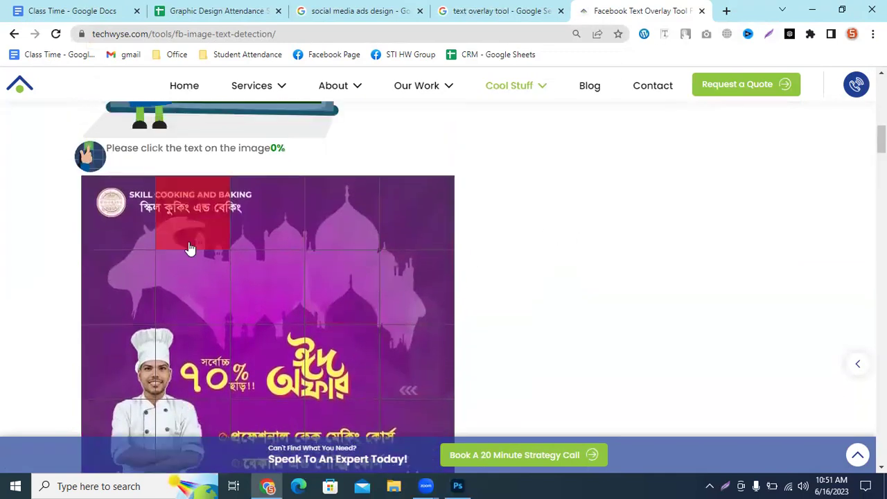
pyautogui.click(142, 229)
pyautogui.click(174, 229)
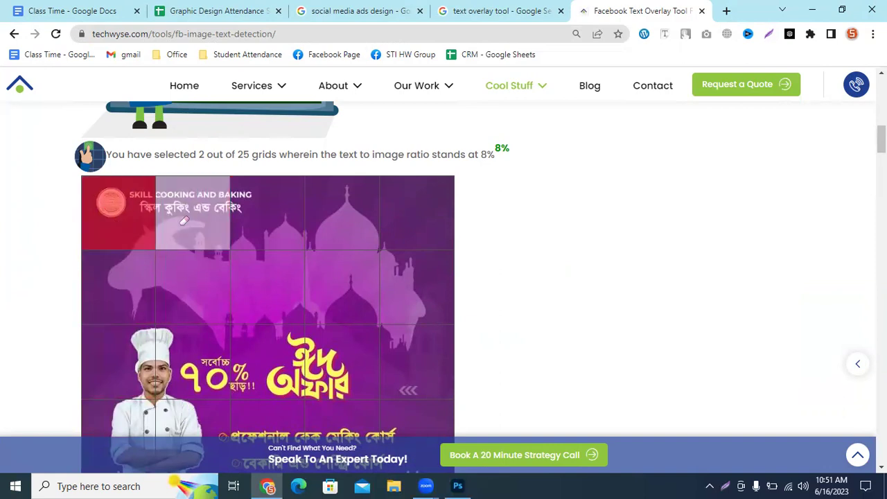
pyautogui.click(250, 199)
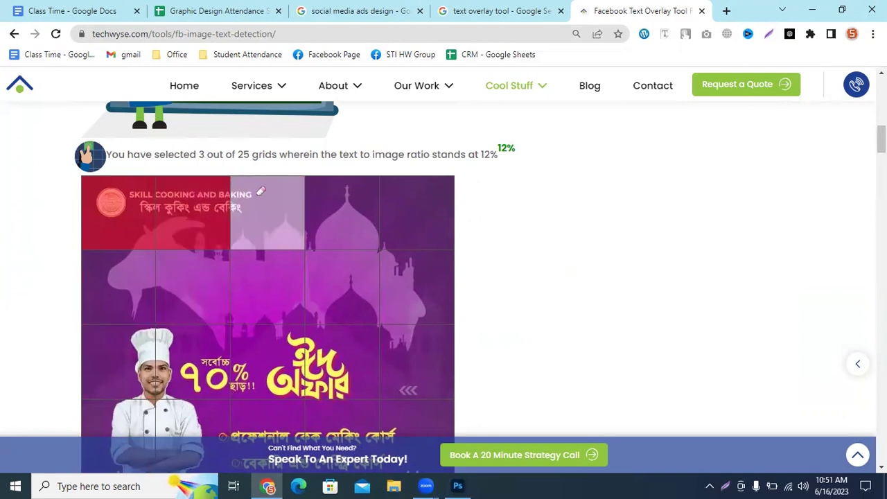
# Mark the cells over the 70% headline, course lines and phone number, reaching 14/25 (56%).
pyautogui.scroll(-2, 261, 201)
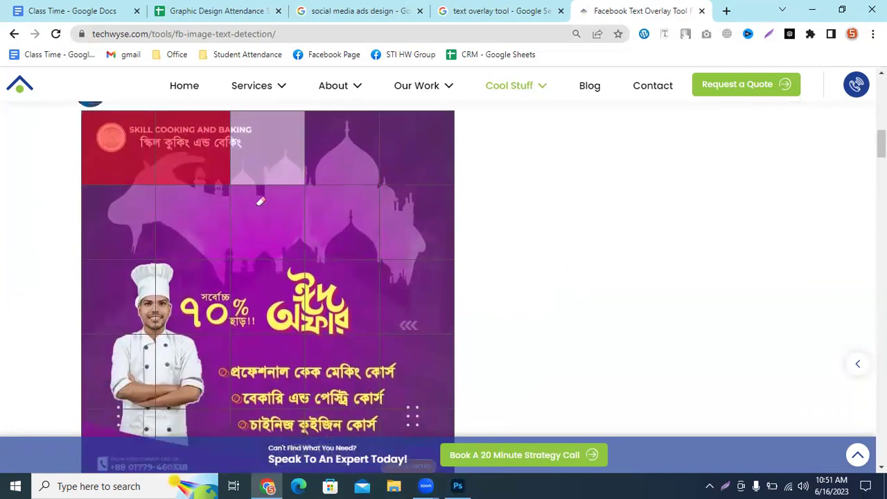
pyautogui.click(234, 248)
pyautogui.click(277, 243)
pyautogui.click(343, 239)
pyautogui.click(249, 317)
pyautogui.click(311, 317)
pyautogui.click(402, 322)
pyautogui.click(287, 368)
pyautogui.click(334, 368)
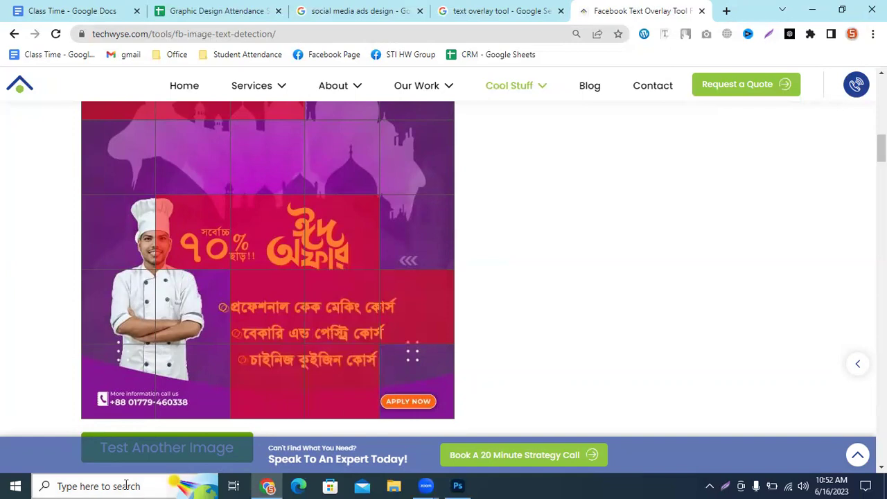
pyautogui.scroll(3, 475, 201)
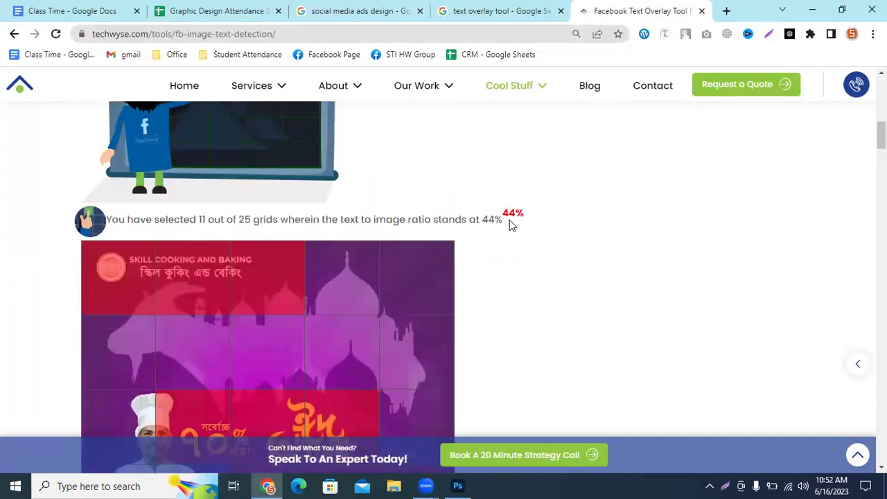
pyautogui.scroll(-3, 494, 226)
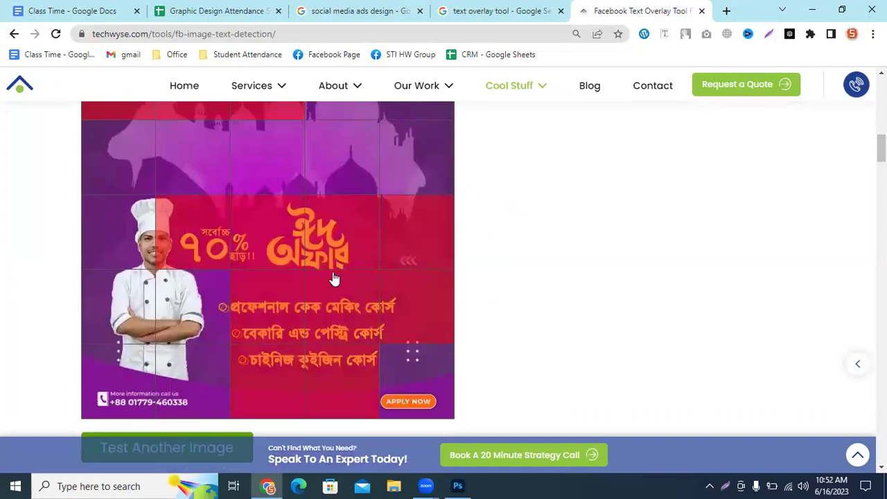
pyautogui.click(122, 396)
pyautogui.click(174, 409)
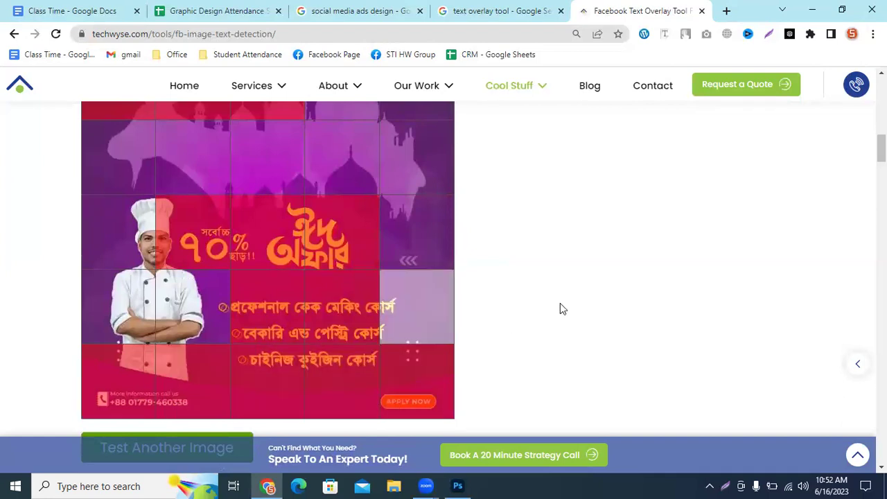
pyautogui.scroll(3, 563, 301)
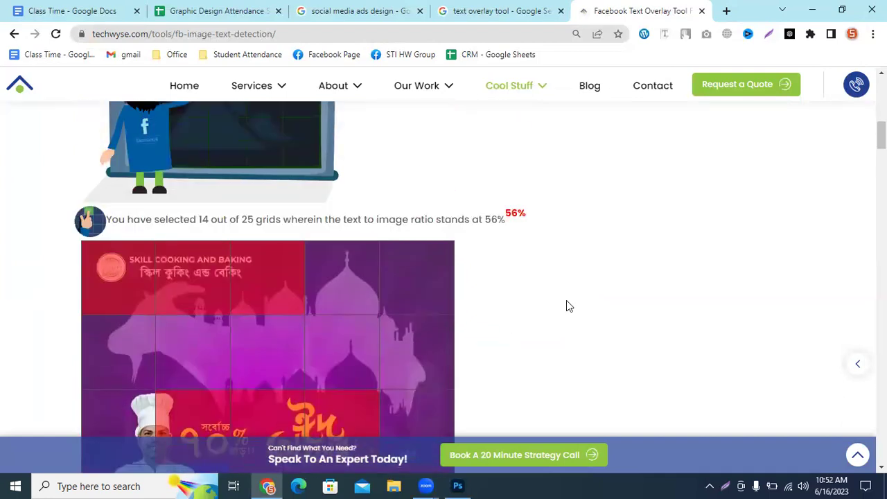
pyautogui.scroll(-6, 566, 302)
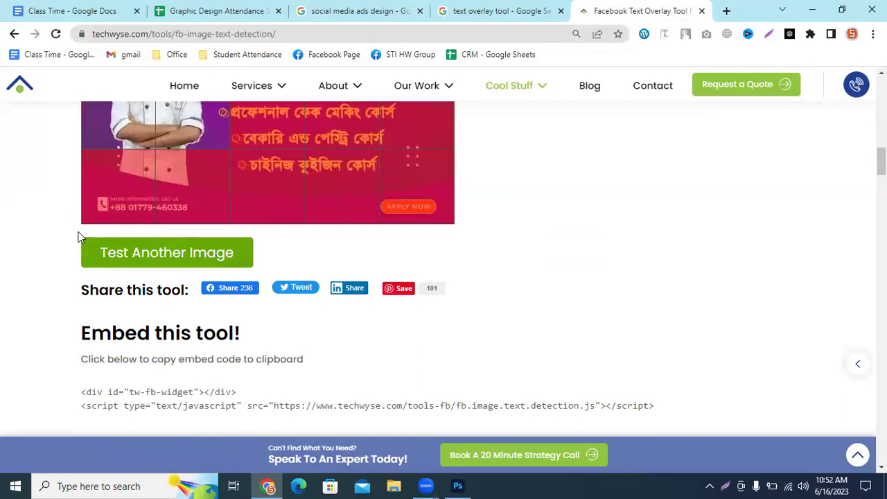
# Read through the Facebook 20% Text Rule guidance on the TechWyse page.
pyautogui.scroll(-4, 412, 323)
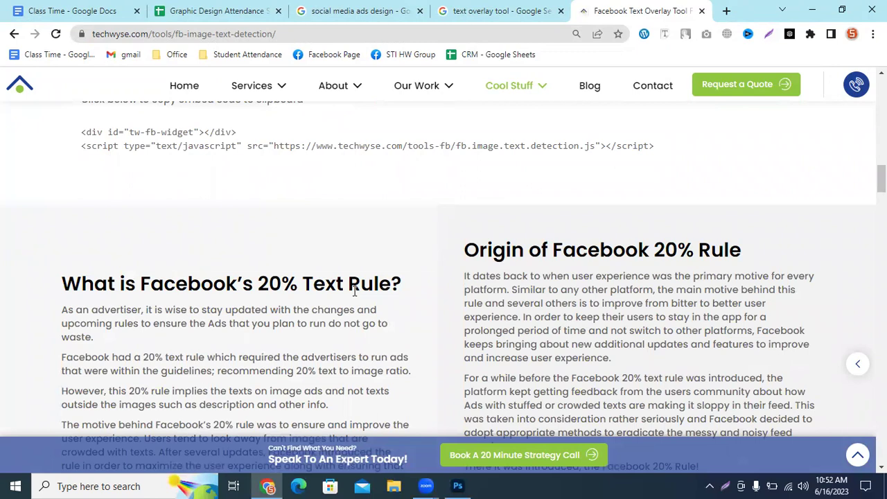
pyautogui.scroll(-2, 354, 291)
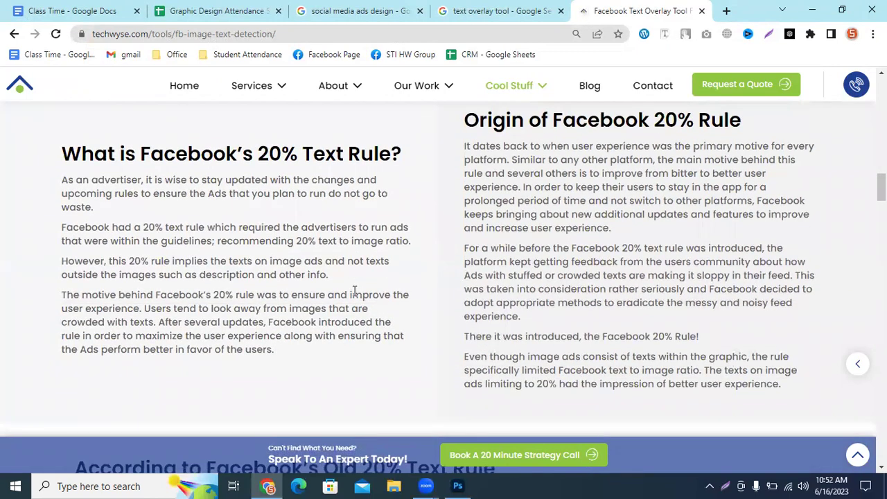
pyautogui.scroll(-8, 354, 290)
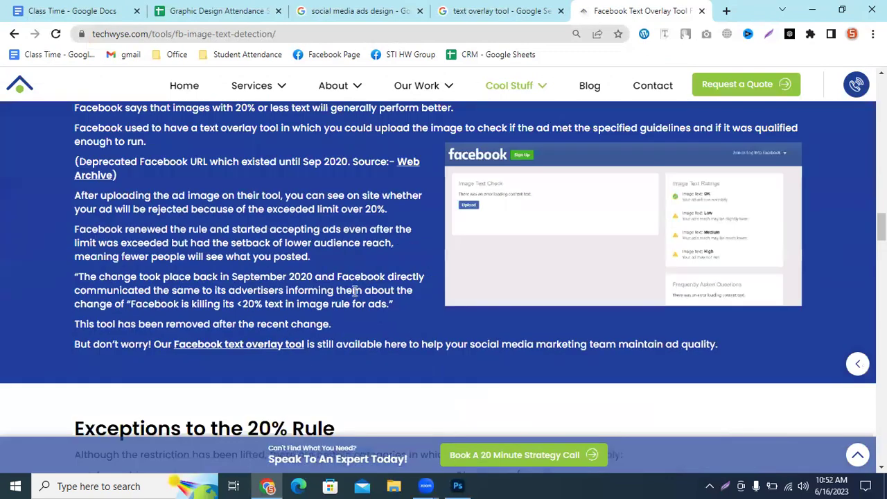
pyautogui.scroll(-4, 353, 289)
pyautogui.scroll(5, 353, 291)
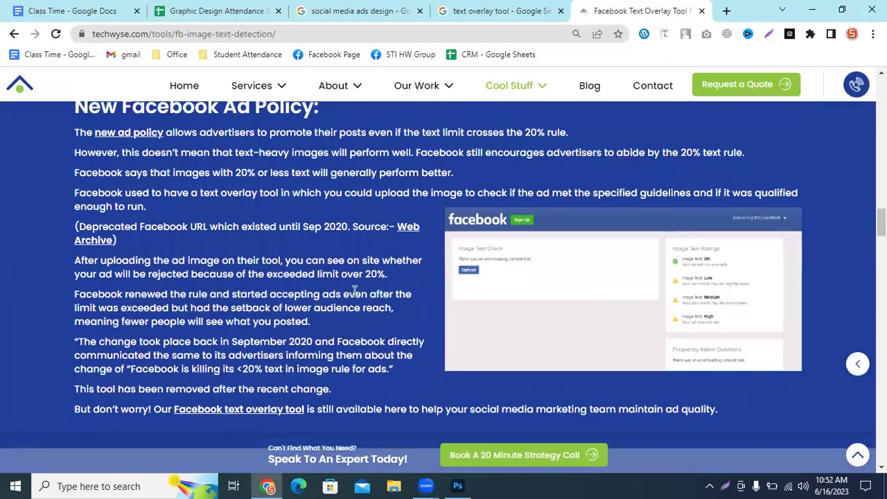
pyautogui.scroll(-6, 354, 291)
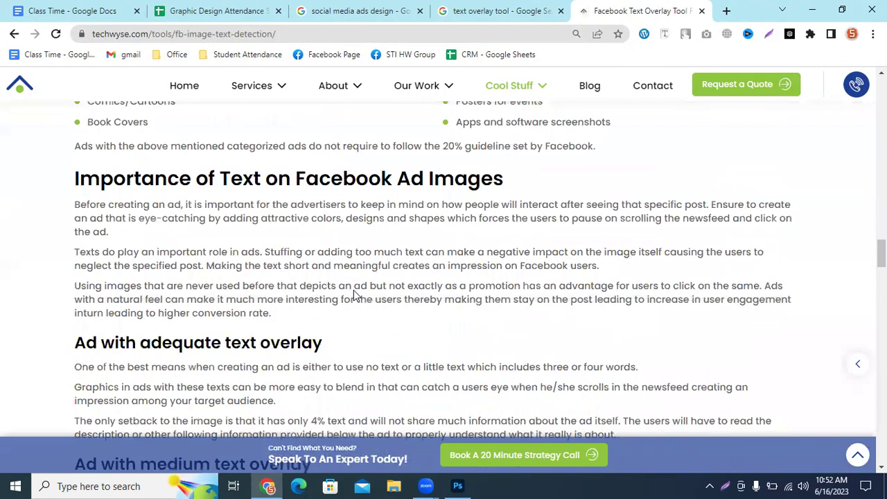
pyautogui.scroll(-6, 353, 294)
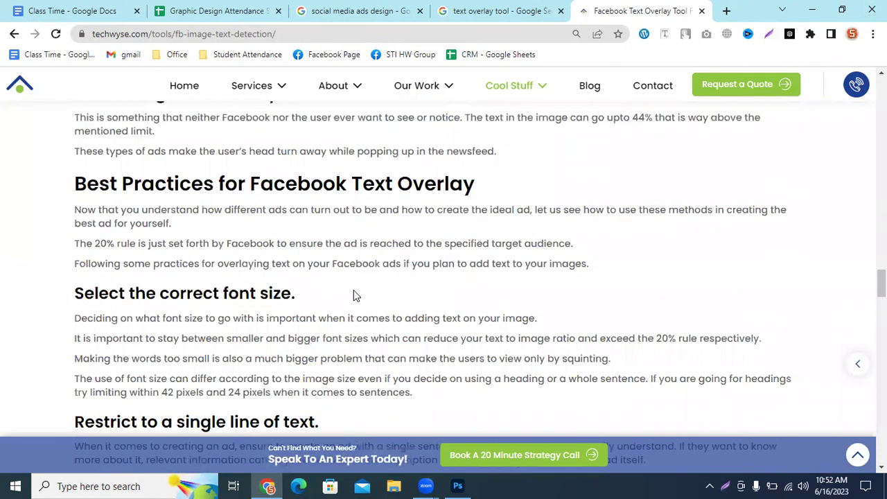
pyautogui.scroll(4, 354, 290)
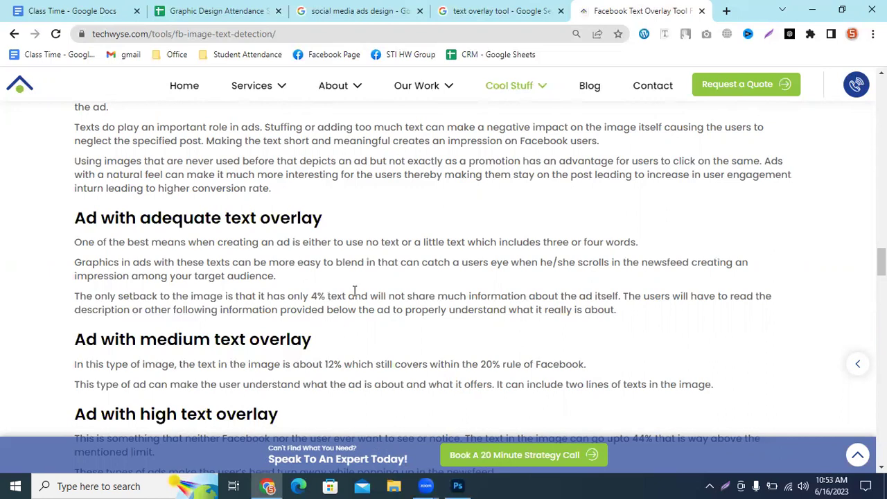
# Return to the blank SMA canvas in Photoshop and open the View menu.
pyautogui.scroll(-6, 353, 291)
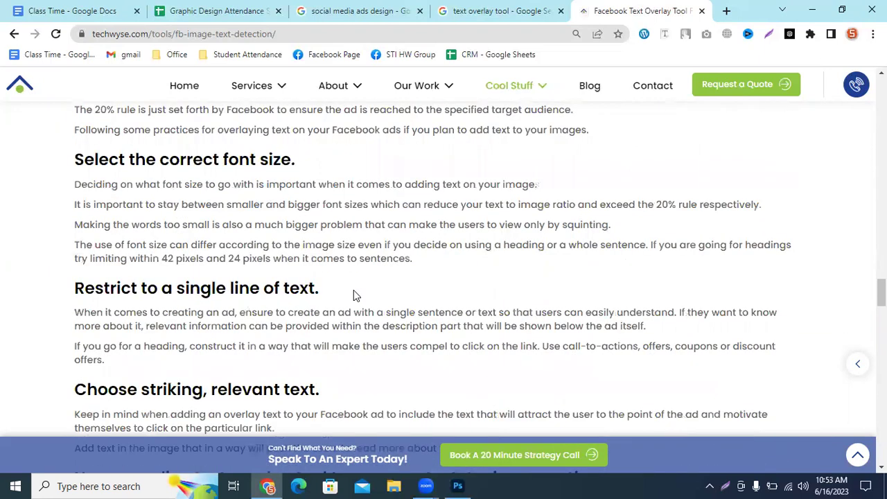
pyautogui.scroll(-5, 353, 294)
pyautogui.scroll(20, 353, 291)
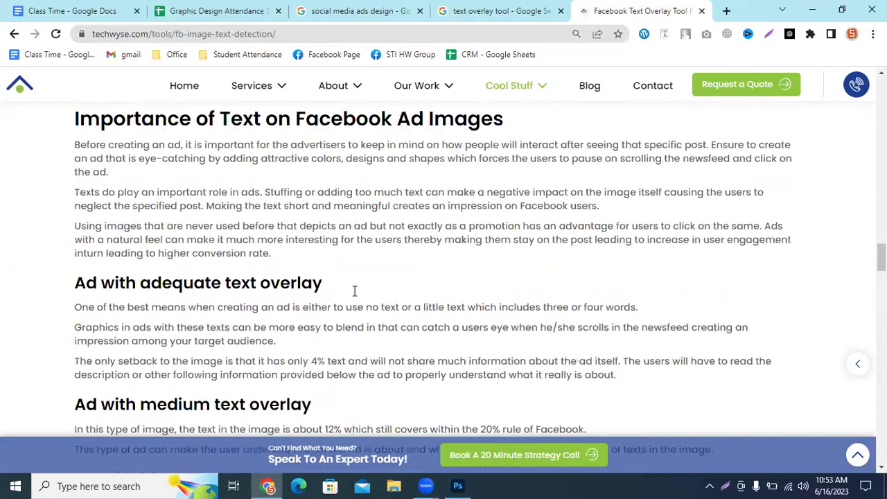
pyautogui.scroll(5, 353, 295)
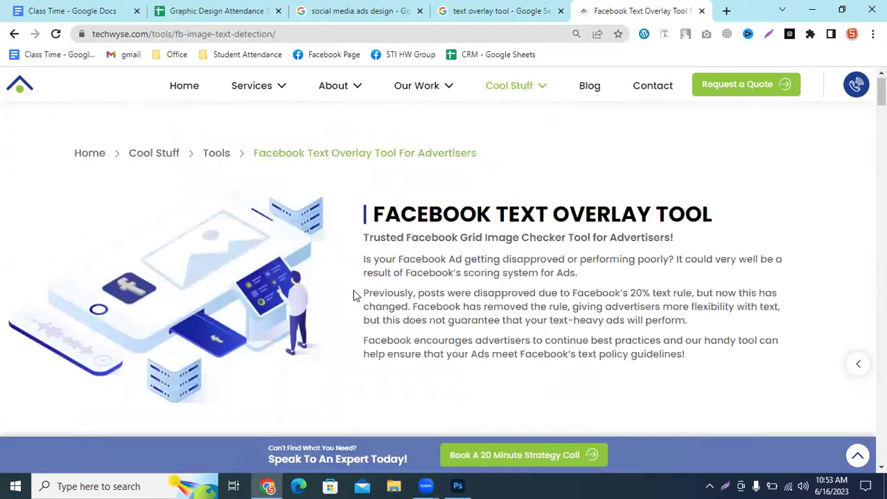
pyautogui.click(457, 486)
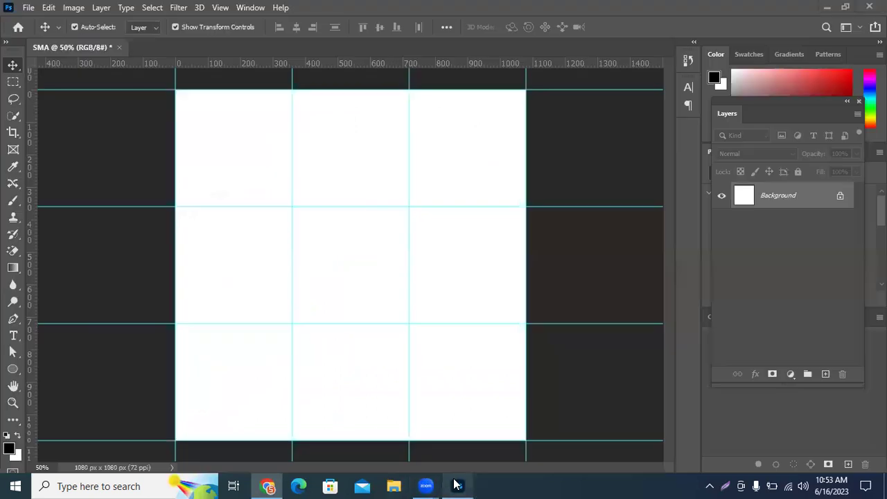
pyautogui.click(221, 7)
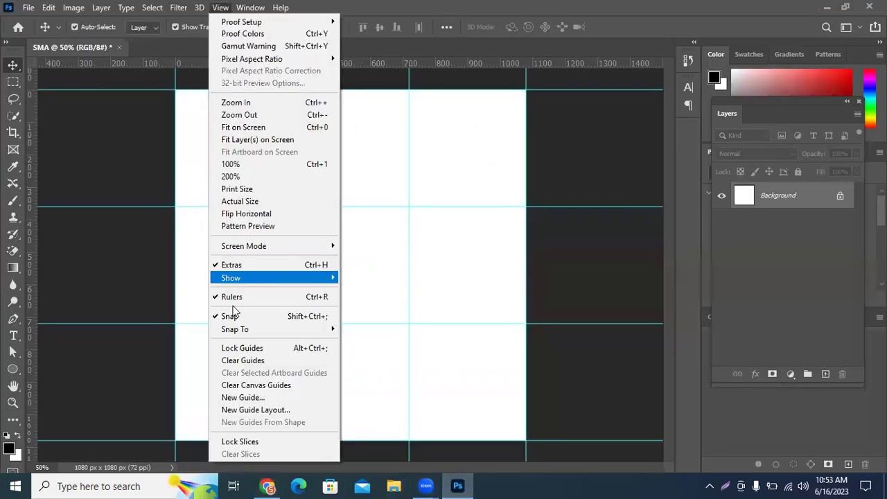
pyautogui.click(254, 410)
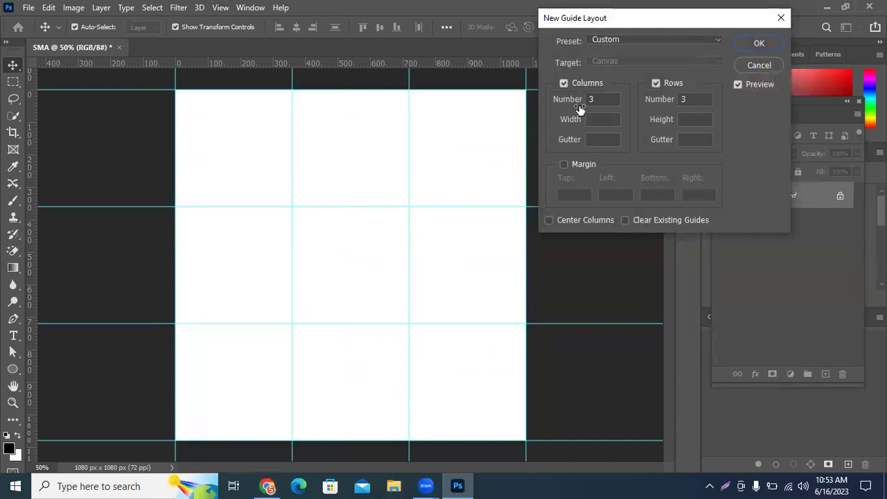
pyautogui.moveTo(580, 107); pyautogui.dragTo(582, 103)
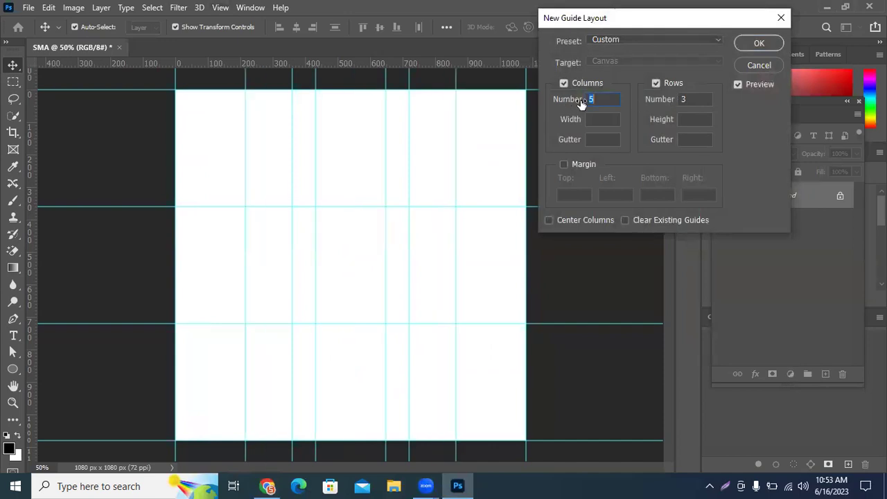
pyautogui.click(667, 102)
pyautogui.moveTo(661, 105); pyautogui.dragTo(662, 104)
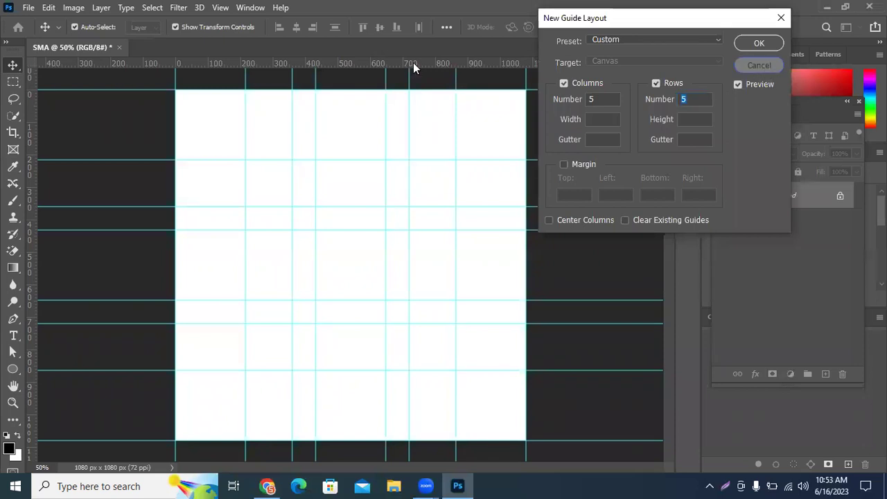
pyautogui.press('Escape')
pyautogui.click(220, 7)
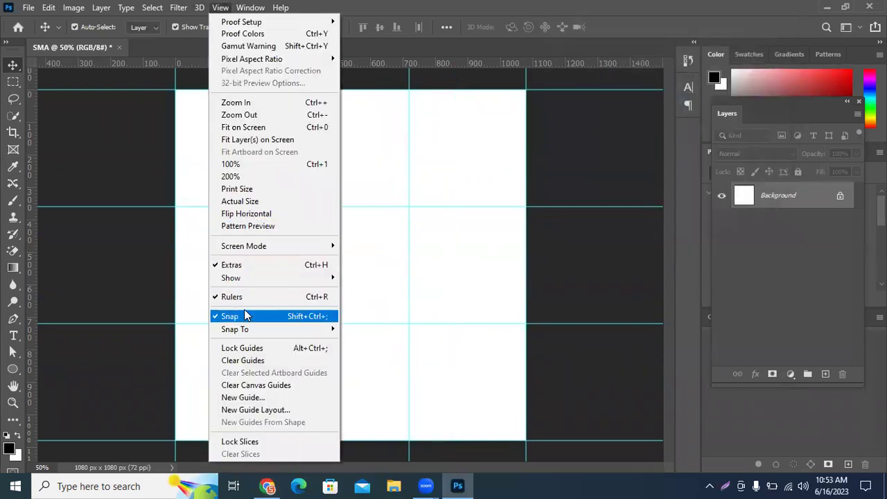
# Clear all existing guides from the SMA canvas.
pyautogui.click(241, 361)
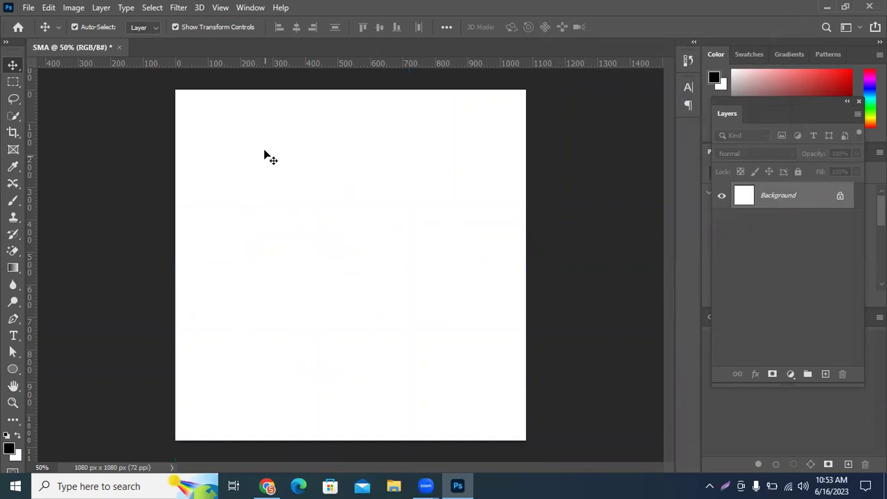
pyautogui.click(250, 7)
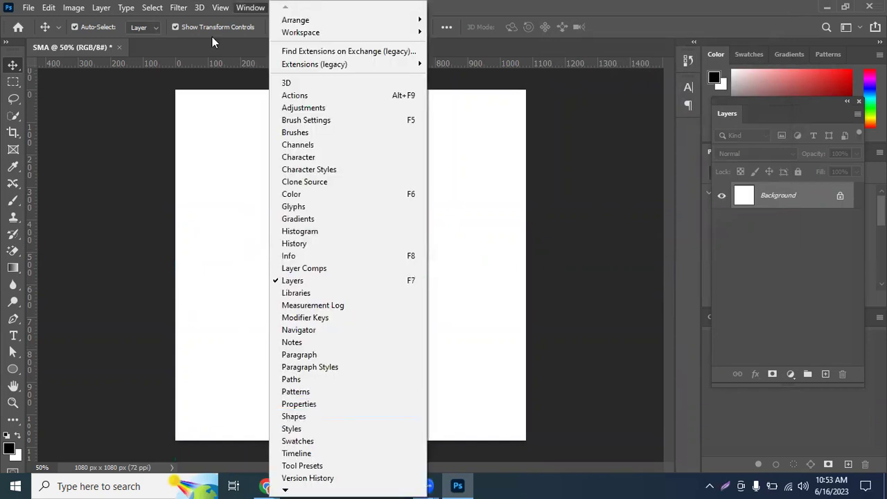
pyautogui.click(221, 7)
# Start a New Guide Layout and raise the column count to 5.
pyautogui.click(266, 413)
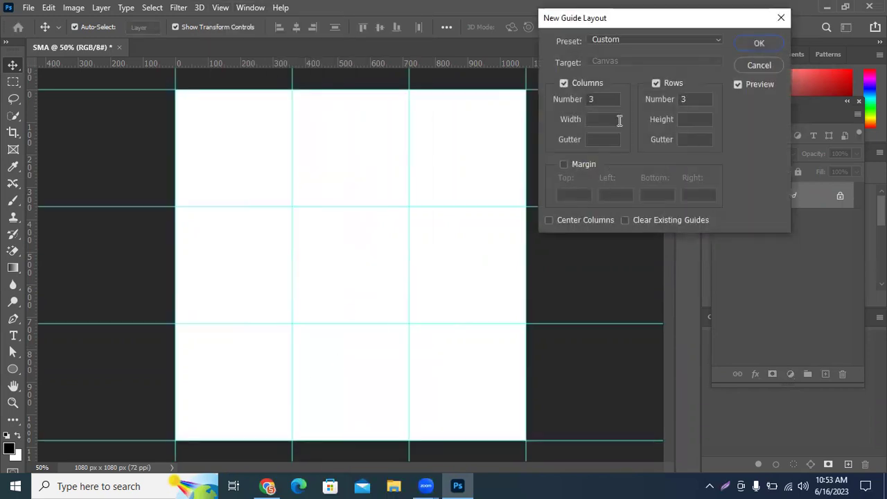
pyautogui.doubleClick(593, 99)
pyautogui.press('Up')
pyautogui.press('Up')
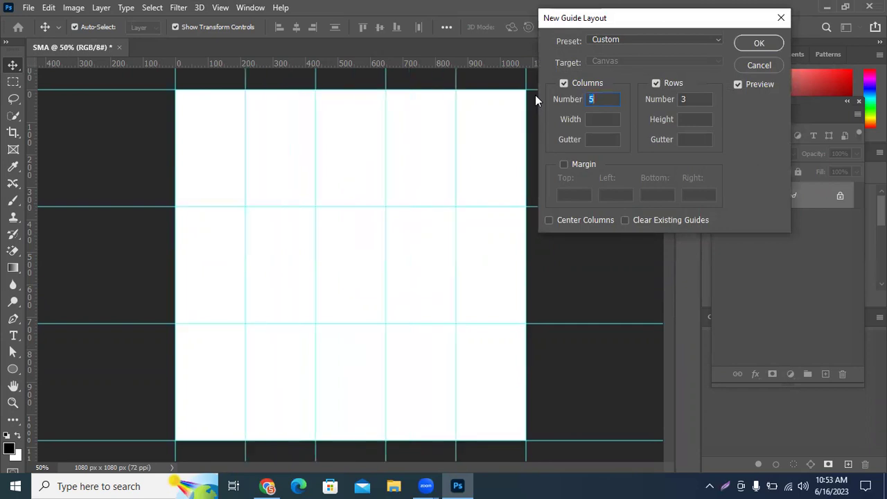
pyautogui.doubleClick(684, 99)
pyautogui.press('Up')
pyautogui.press('Up')
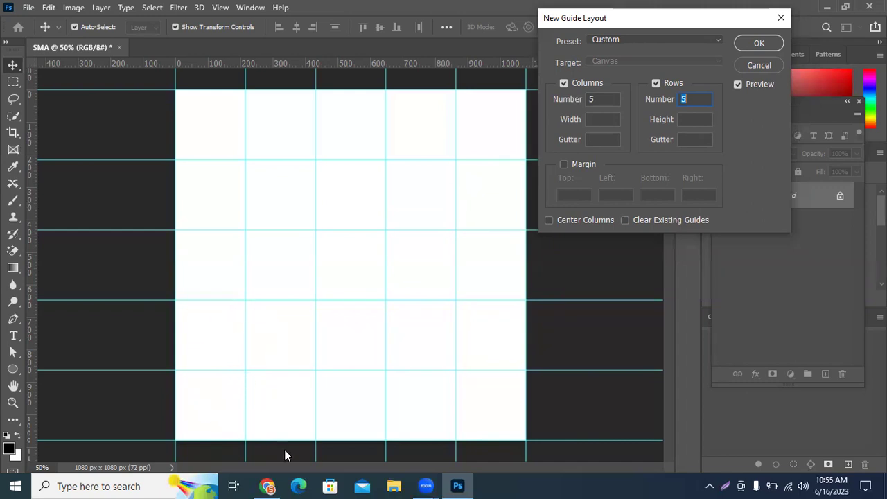
# Search Google for 'bata social media ads' in a new Chrome tab.
pyautogui.click(267, 486)
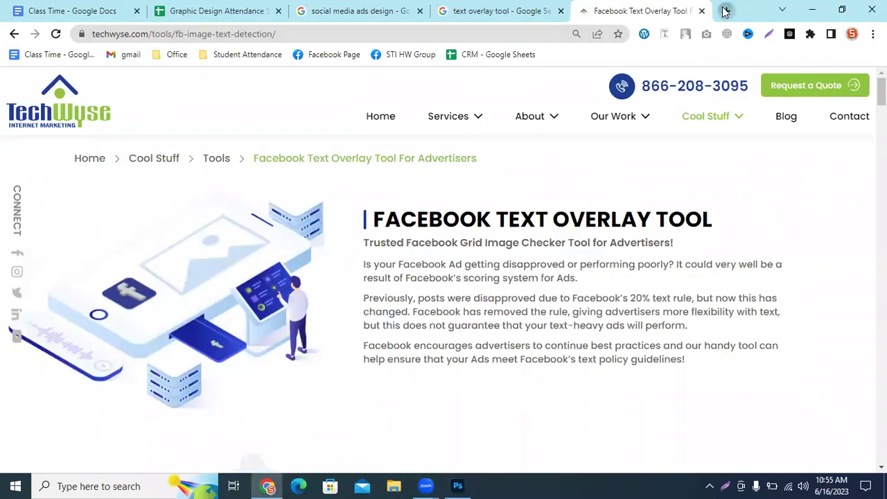
pyautogui.click(723, 10)
pyautogui.write('bata ')
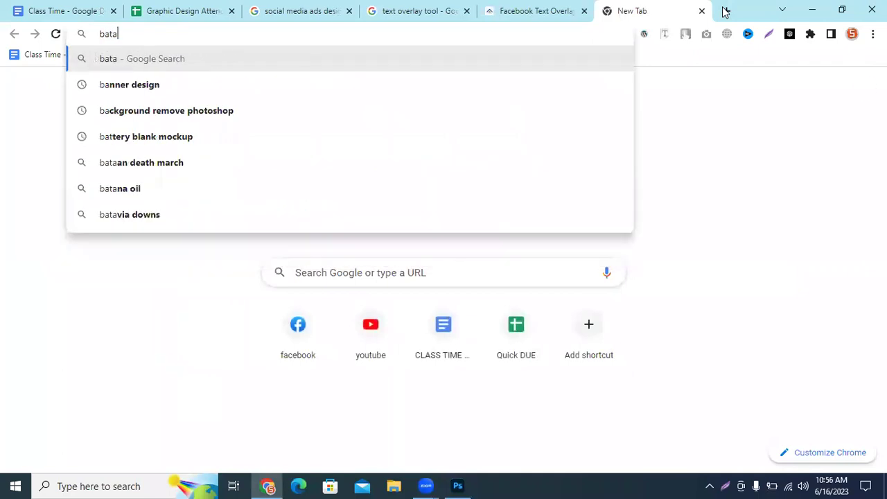
pyautogui.write('s')
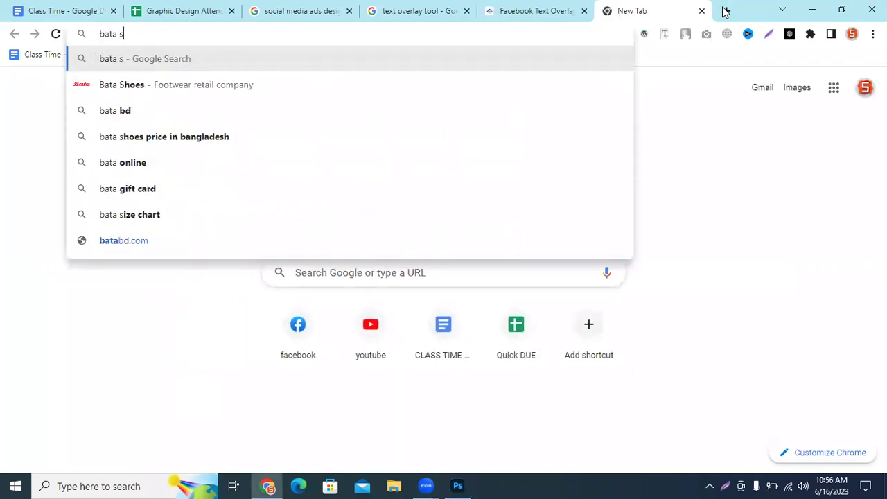
pyautogui.write('ocia')
pyautogui.press('Down')
pyautogui.write('ads')
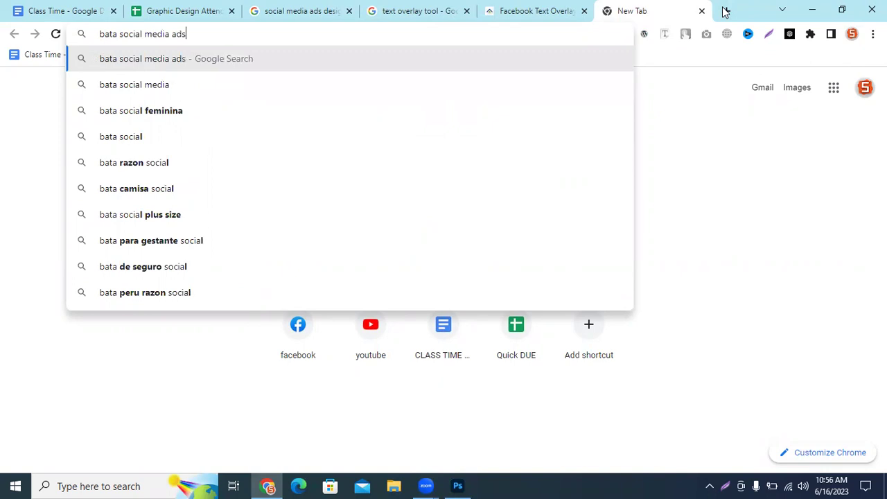
pyautogui.press('Return')
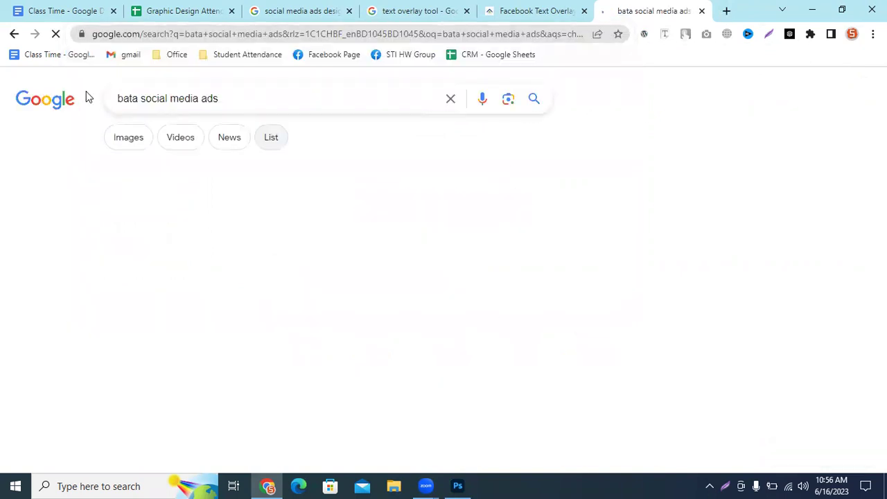
# Show image results and preview the Bata Instagram Stories ad and the Kablewala Bata Behance post.
pyautogui.click(146, 140)
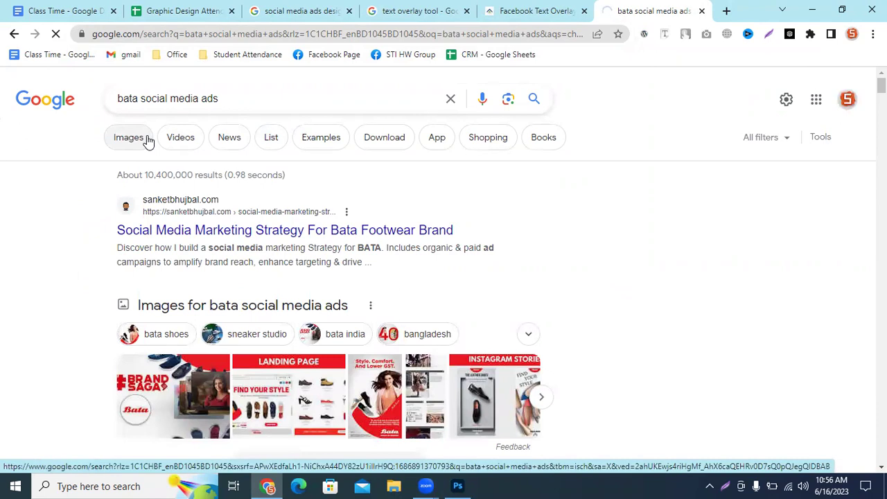
pyautogui.click(126, 137)
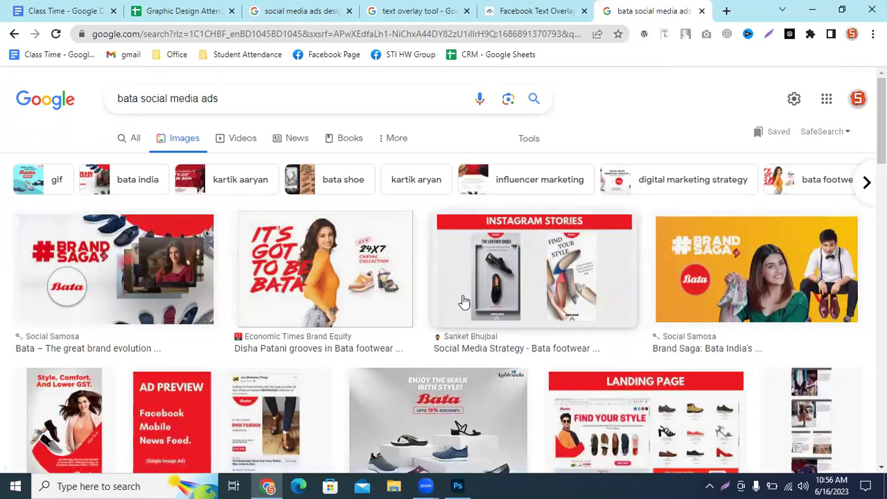
pyautogui.click(500, 285)
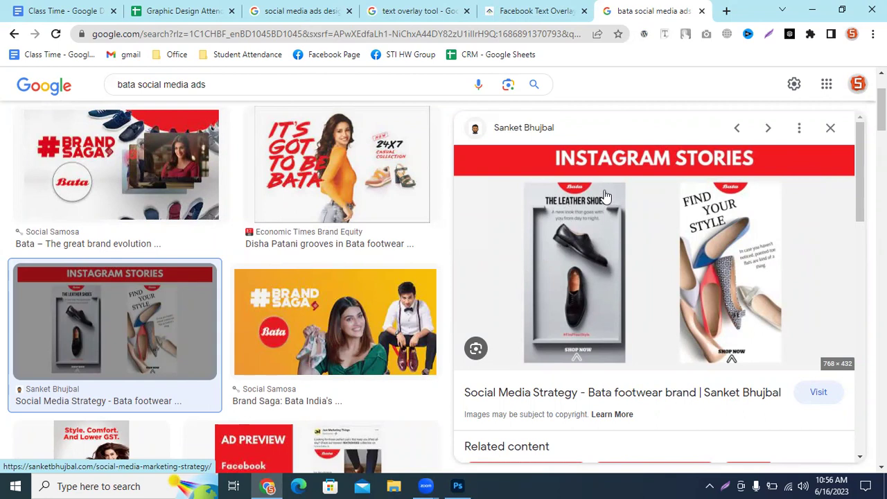
pyautogui.scroll(-4, 604, 196)
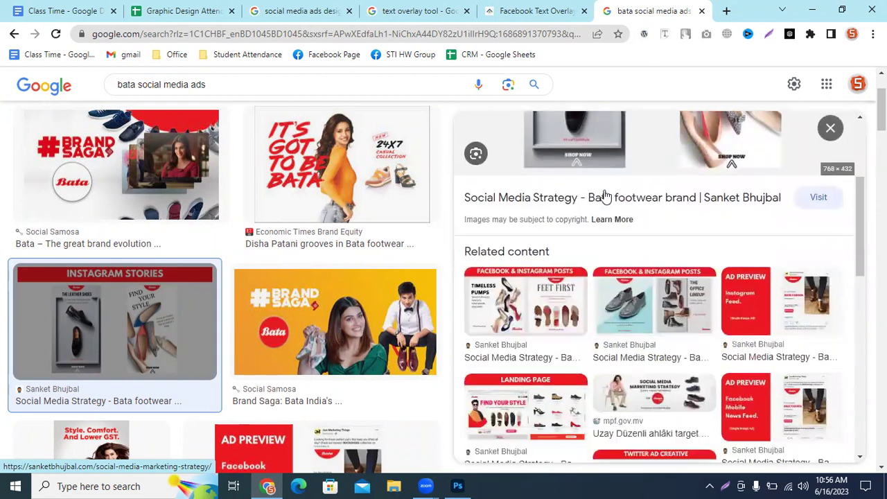
pyautogui.scroll(-5, 393, 365)
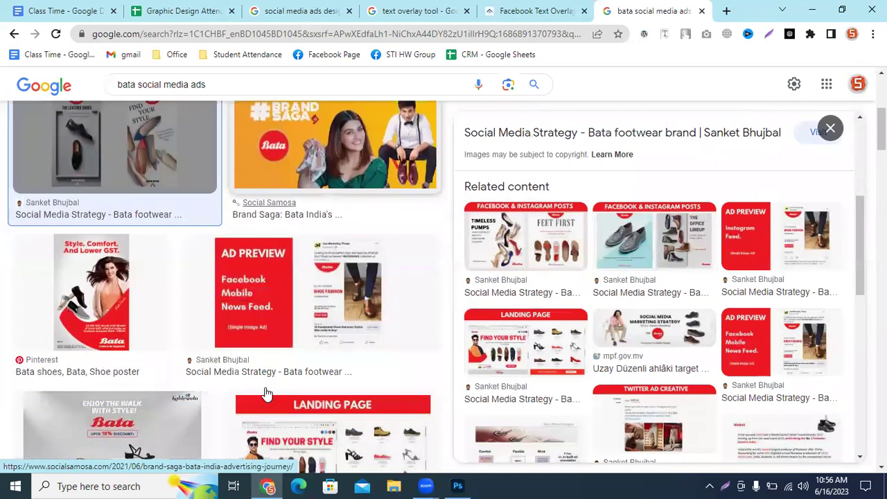
pyautogui.scroll(-1, 146, 319)
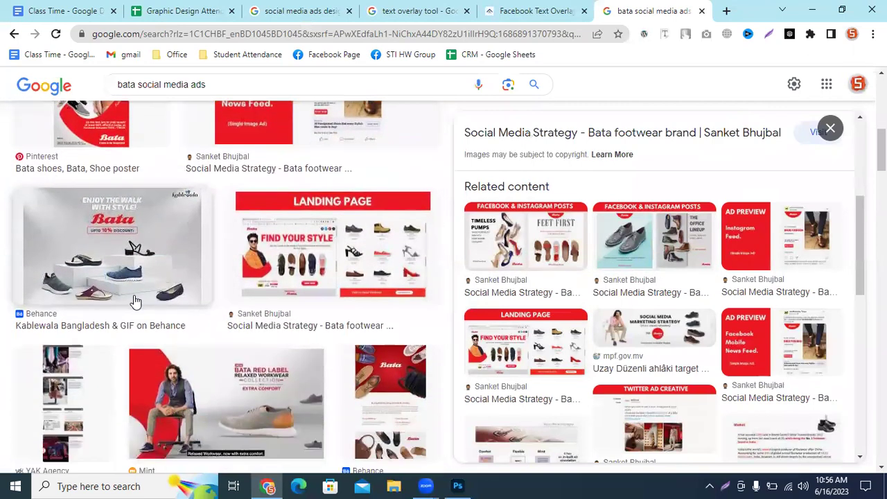
pyautogui.click(135, 302)
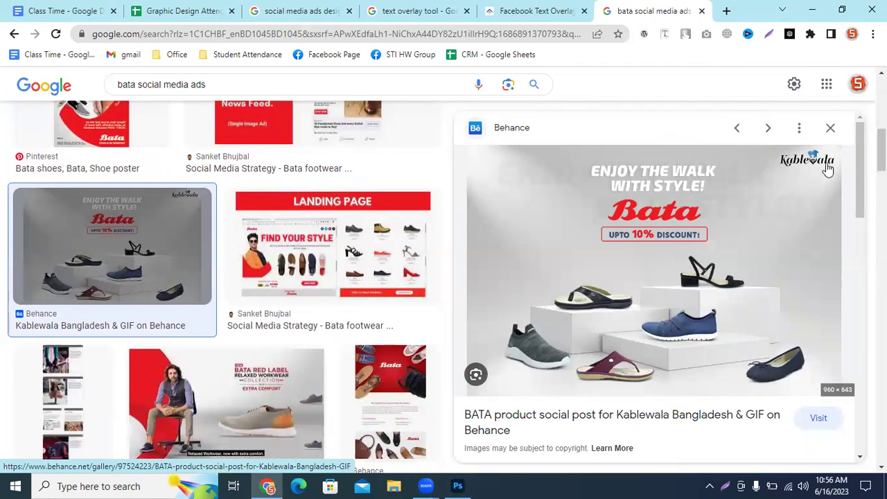
# Preview the Behance 'Bata - Social Media & Influencer Marketing' post.
pyautogui.scroll(-2, 323, 304)
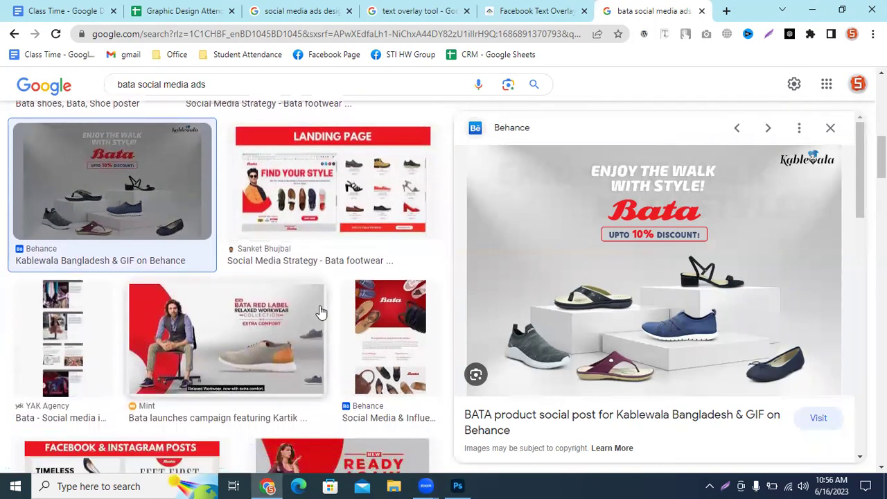
pyautogui.scroll(-2, 374, 250)
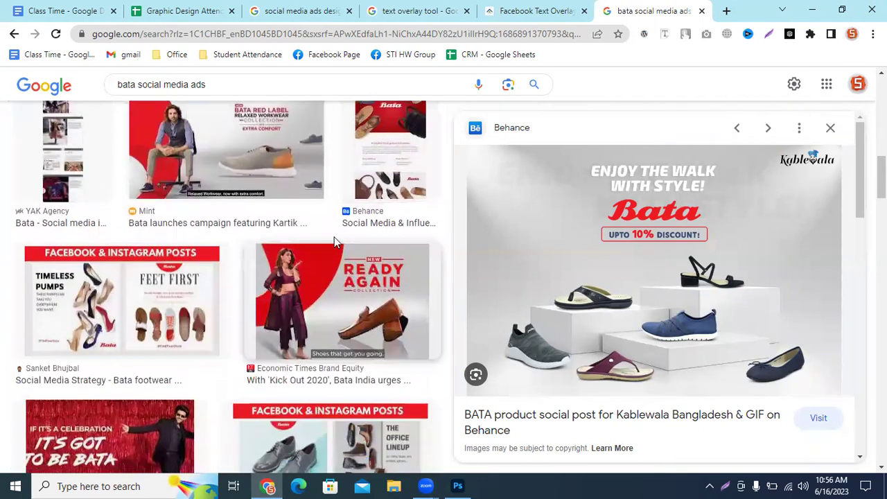
pyautogui.click(383, 166)
pyautogui.scroll(-3, 496, 286)
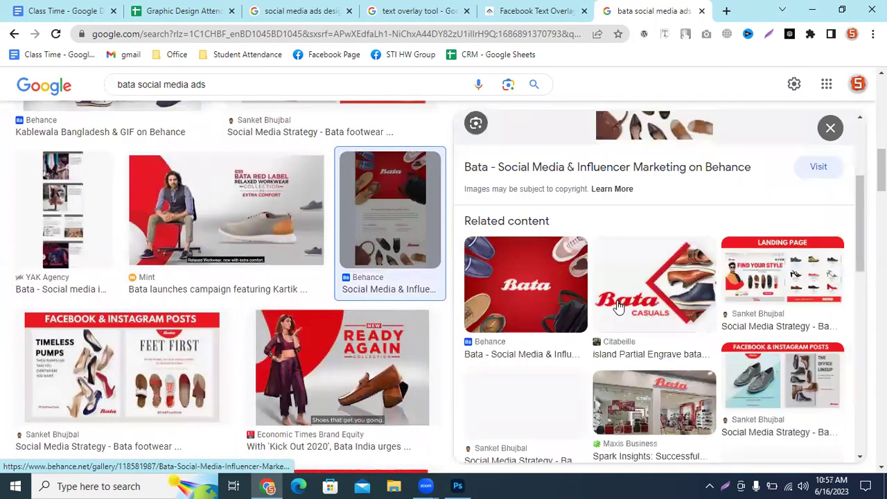
pyautogui.scroll(-1, 620, 307)
pyautogui.scroll(-3, 621, 307)
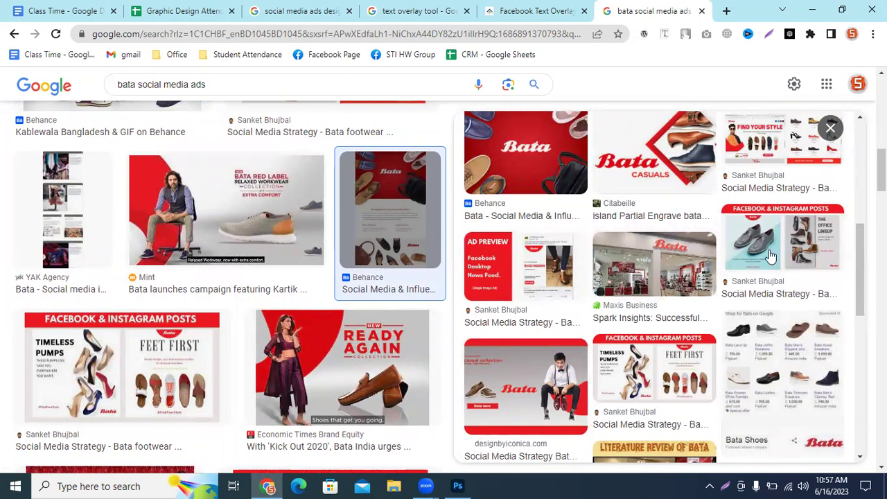
# Browse further down the Bata ad image results for more examples.
pyautogui.scroll(-3, 102, 220)
pyautogui.scroll(-5, 102, 220)
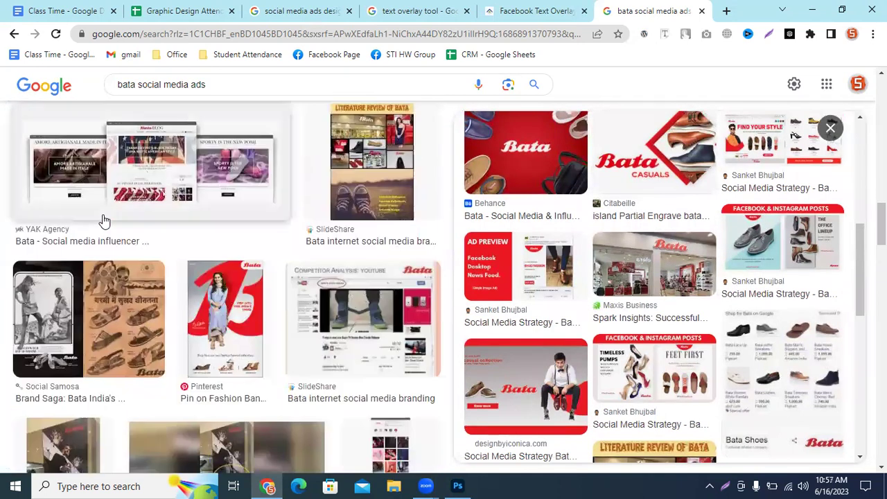
pyautogui.scroll(-2, 103, 220)
pyautogui.scroll(-5, 103, 220)
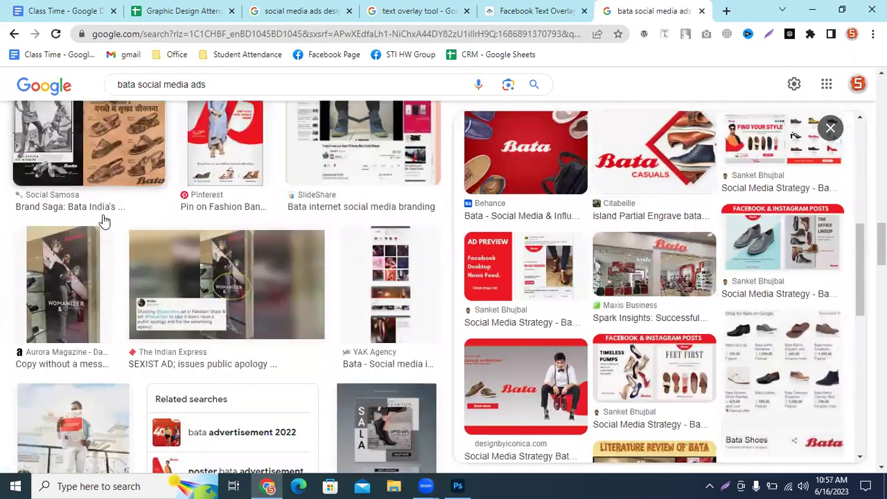
pyautogui.scroll(-1, 102, 221)
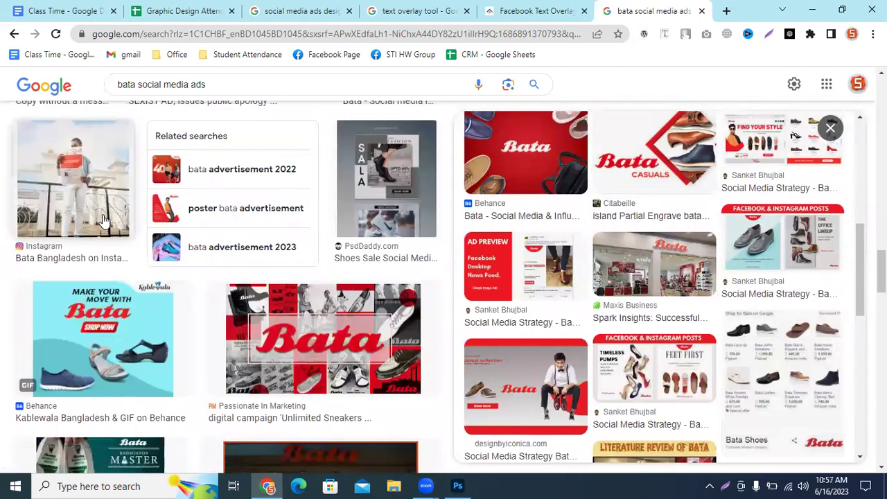
pyautogui.scroll(-3, 162, 238)
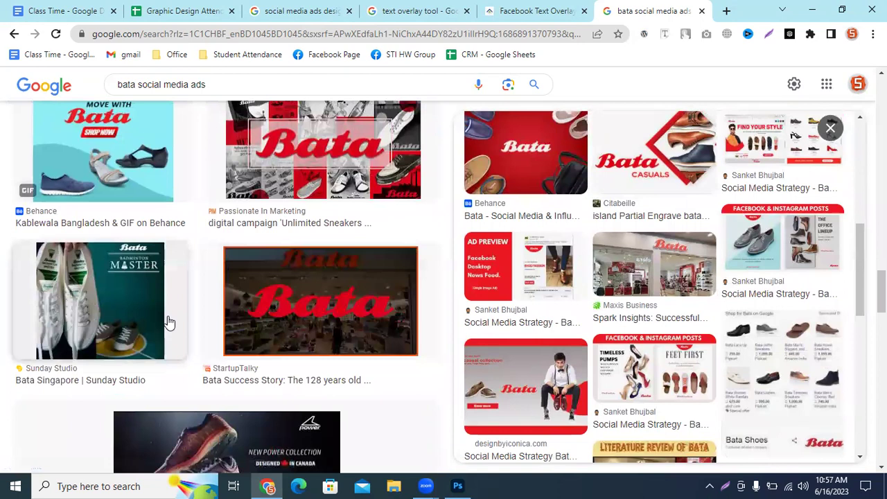
pyautogui.scroll(-3, 169, 322)
pyautogui.scroll(-4, 169, 322)
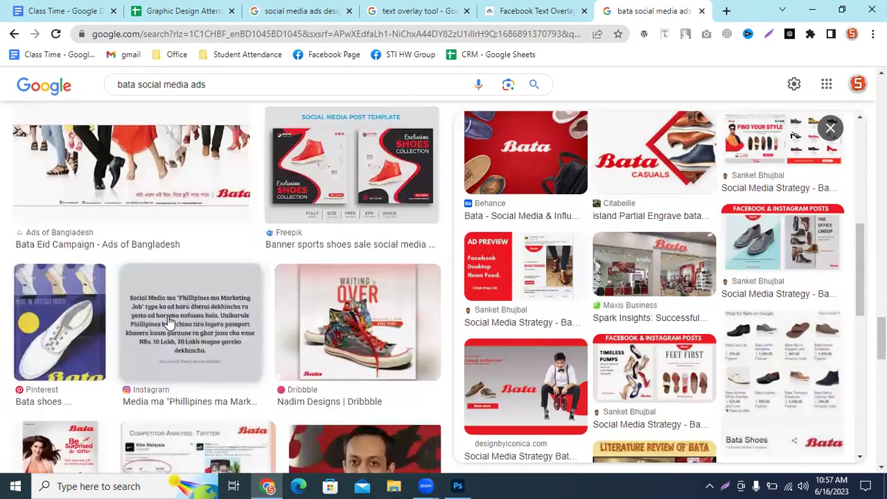
pyautogui.scroll(1, 169, 321)
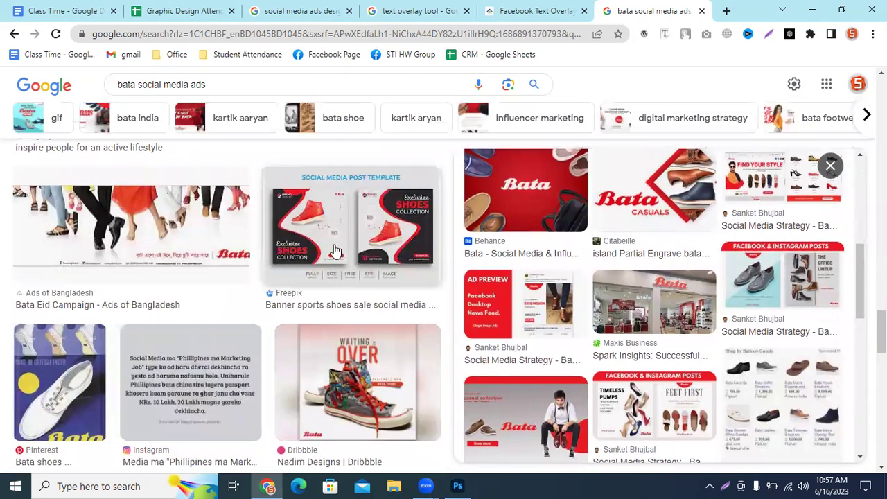
pyautogui.scroll(1, 192, 312)
pyautogui.scroll(-2, 194, 314)
pyautogui.scroll(-1, 194, 314)
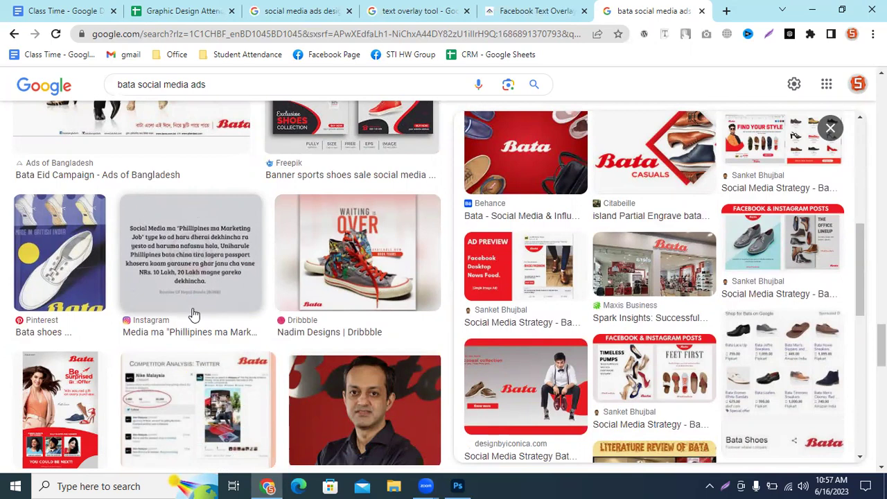
pyautogui.scroll(-3, 441, 249)
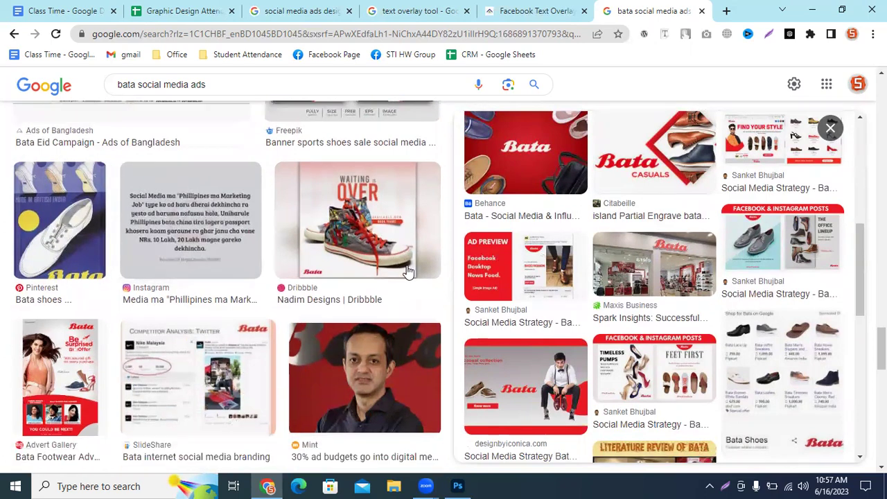
pyautogui.scroll(-2, 440, 249)
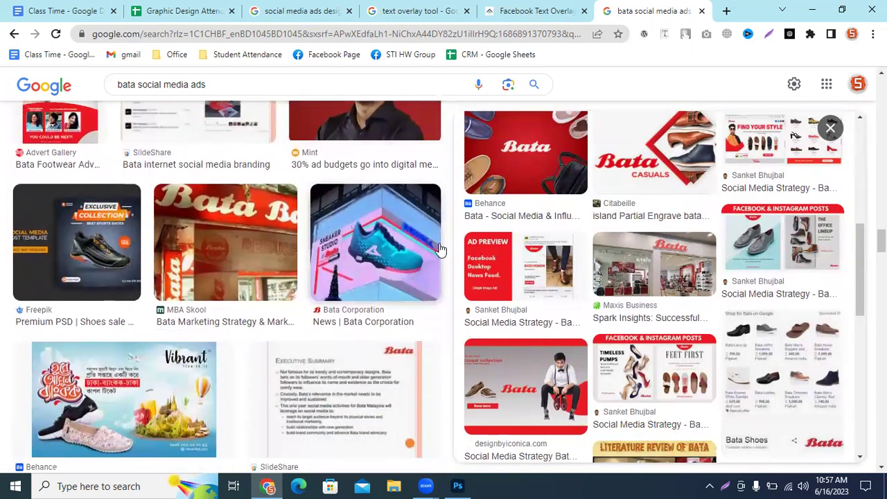
# Preview the Freepik 'Premium PSD | Shoes sale' template, then close the bata social media ads tab.
pyautogui.click(99, 239)
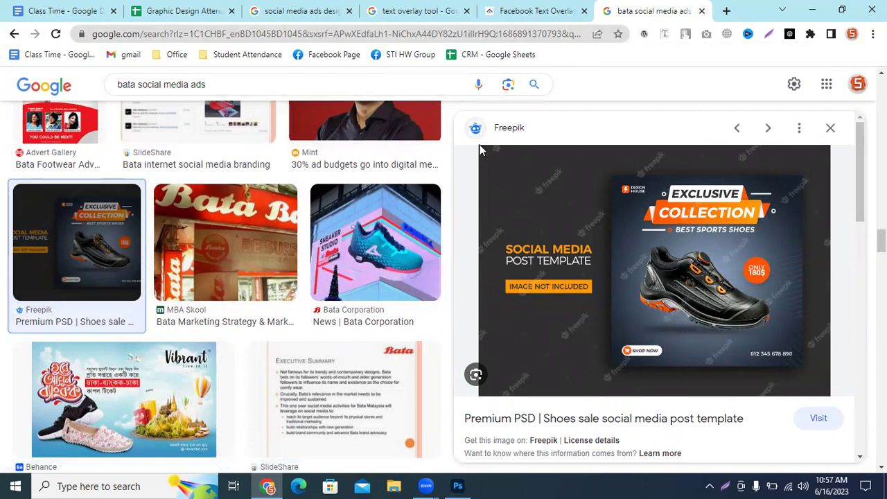
pyautogui.middleClick(638, 7)
# Close the text overlay tabs and browse the 'social media ads design' image results.
pyautogui.middleClick(655, 7)
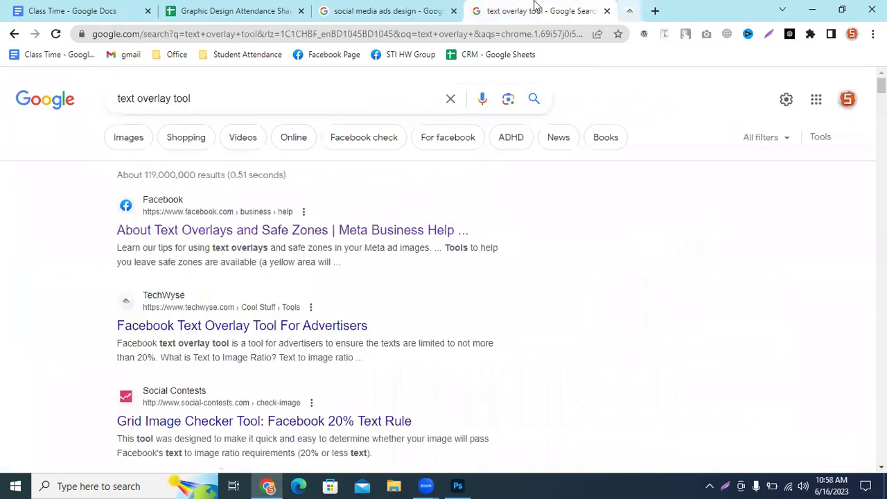
pyautogui.middleClick(543, 7)
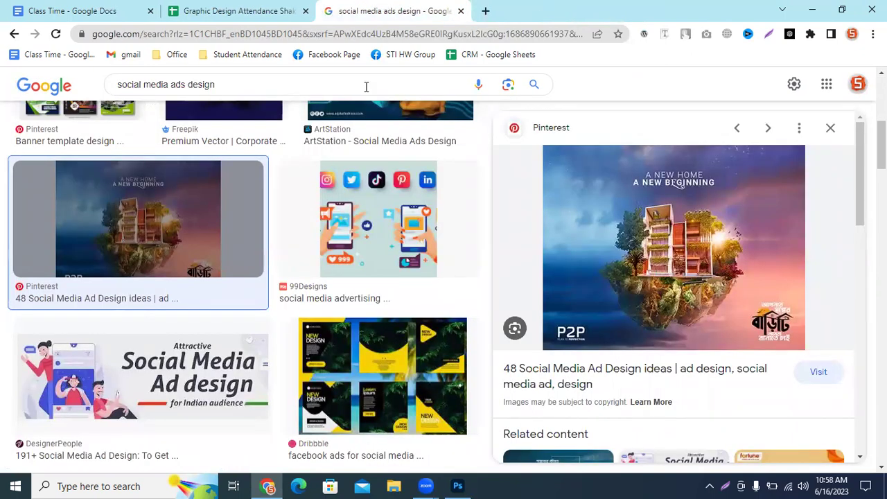
pyautogui.scroll(-3, 693, 266)
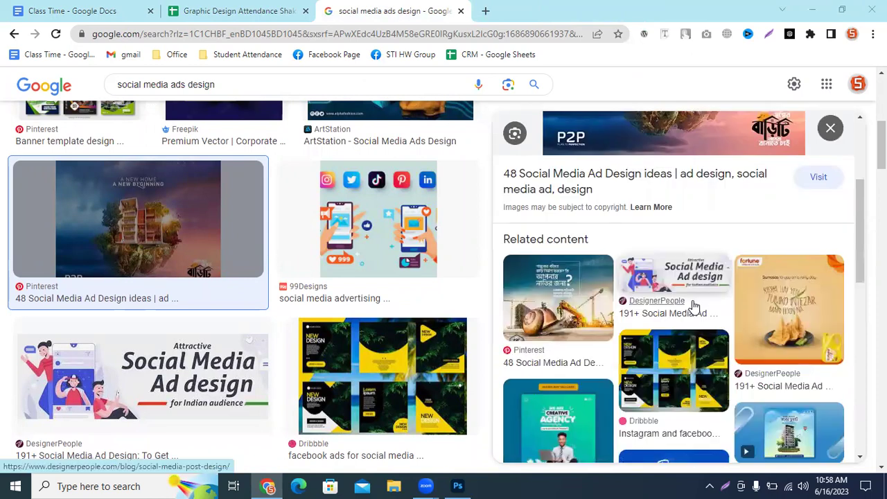
pyautogui.scroll(-1, 596, 353)
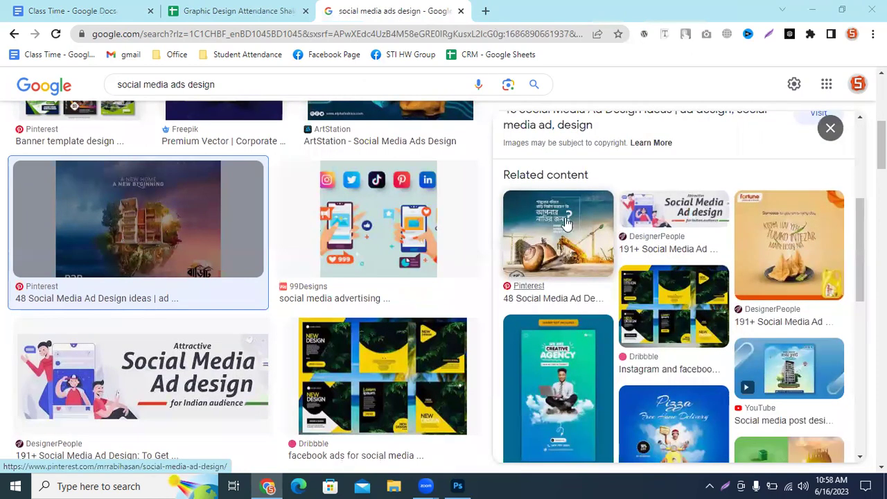
pyautogui.scroll(-1, 565, 214)
pyautogui.scroll(-1, 623, 303)
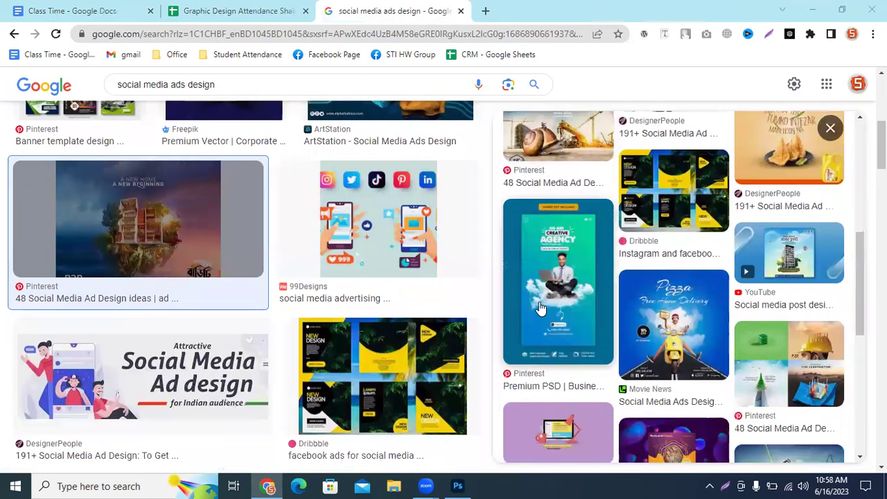
pyautogui.scroll(-6, 421, 326)
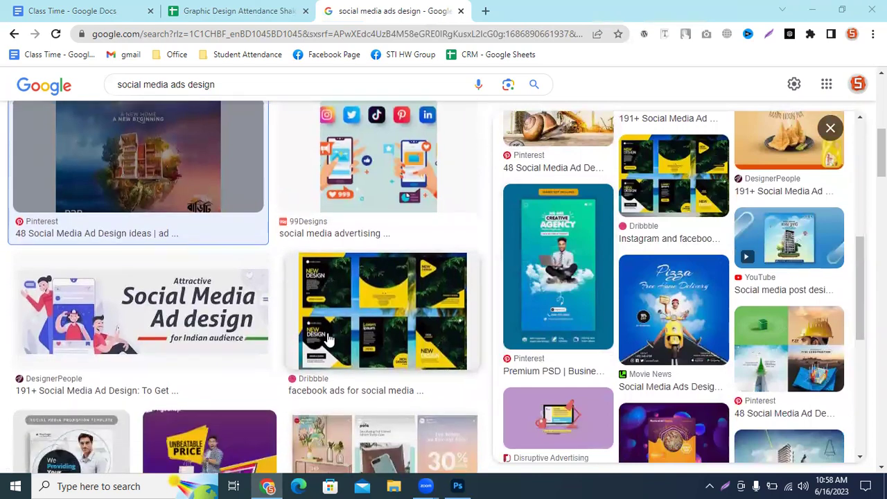
pyautogui.scroll(-1, 293, 259)
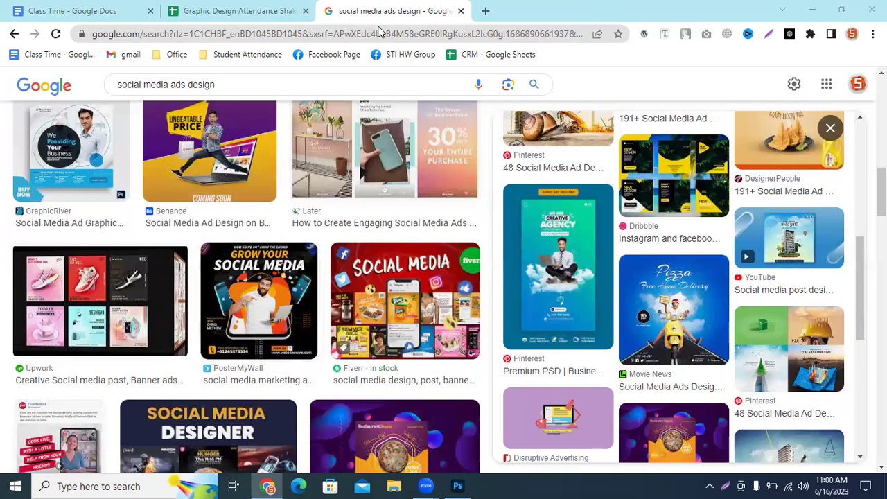
pyautogui.hotkey('ctrl', 't')
# Search Google for 'facebook ads image rules' in the new tab.
pyautogui.write('f')
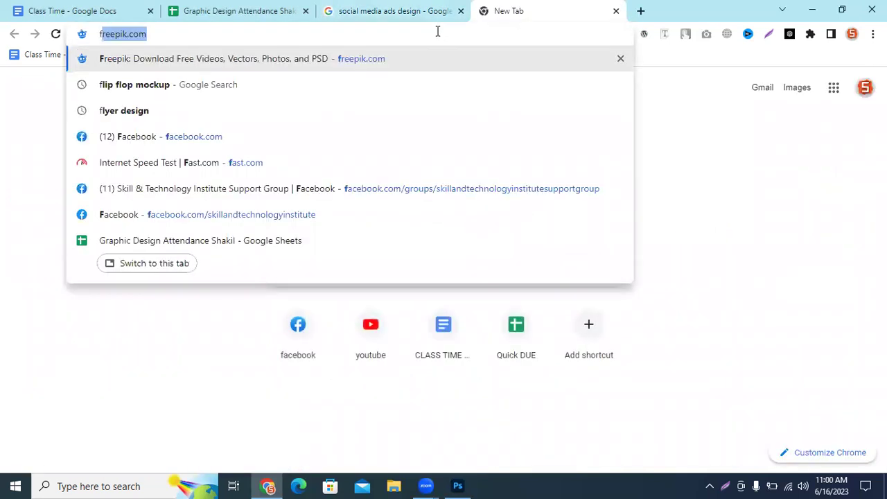
pyautogui.write('acebook ')
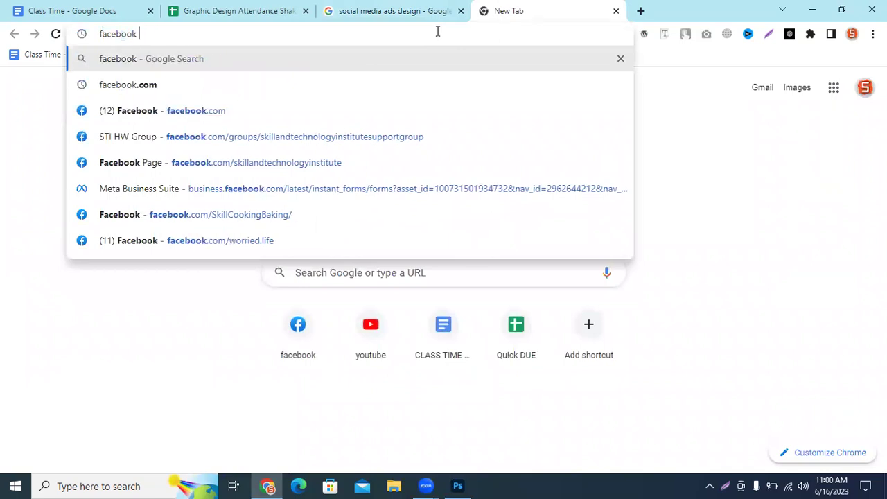
pyautogui.write('ads ')
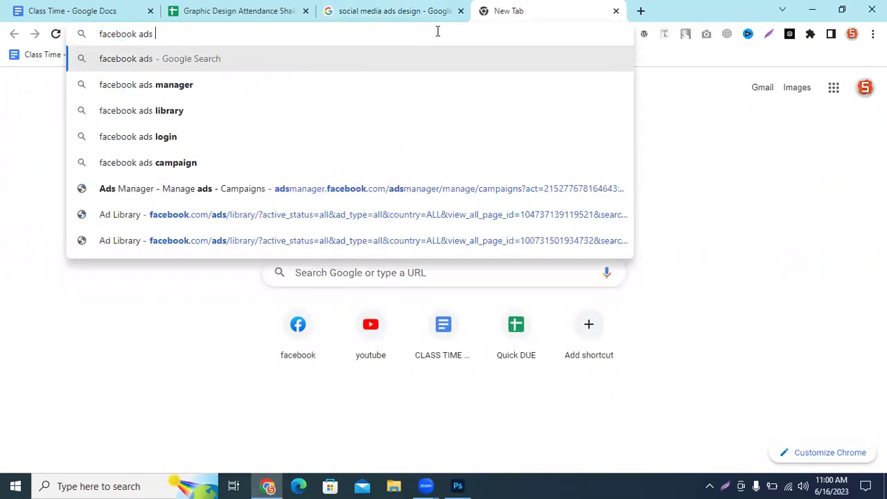
pyautogui.write('image')
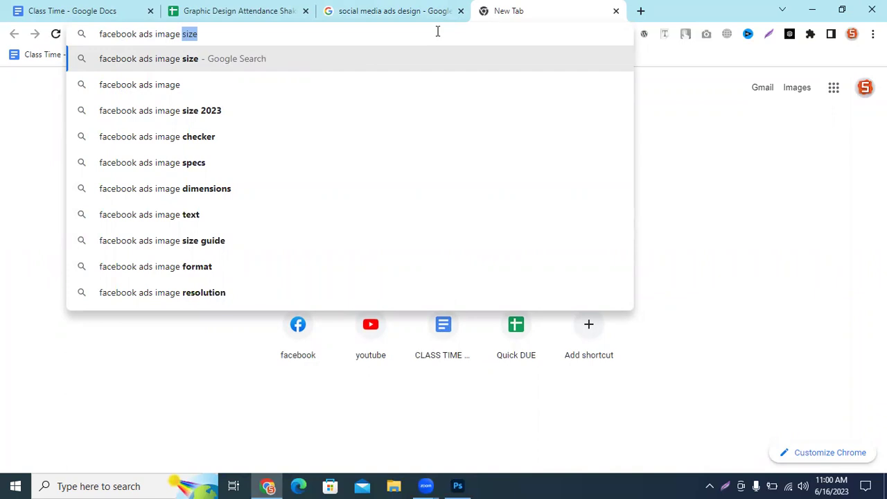
pyautogui.write('rules')
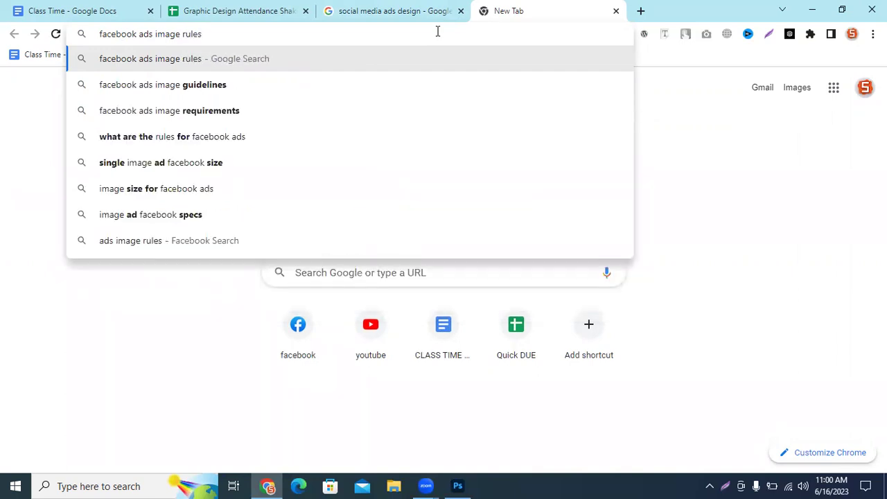
pyautogui.press('Return')
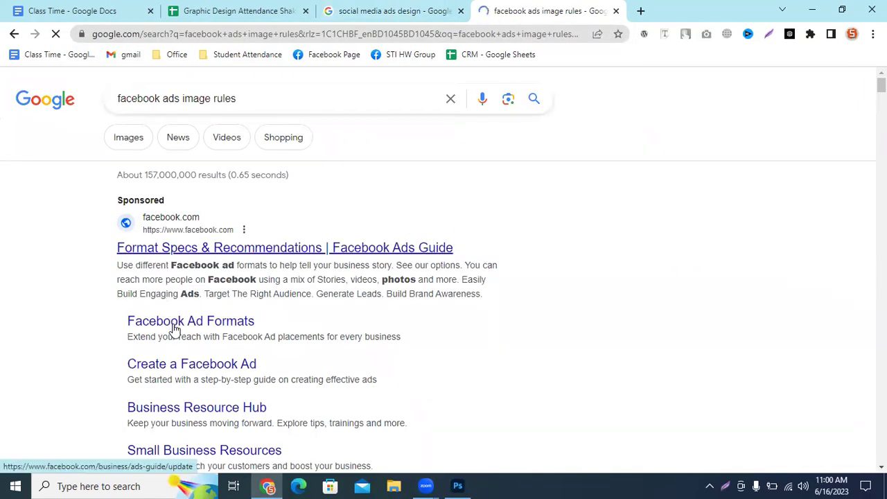
pyautogui.scroll(-4, 174, 330)
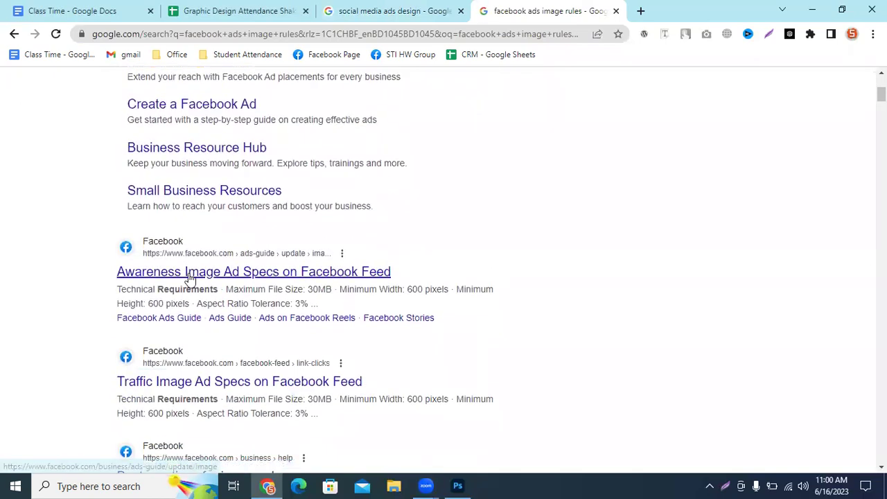
pyautogui.middleClick(186, 277)
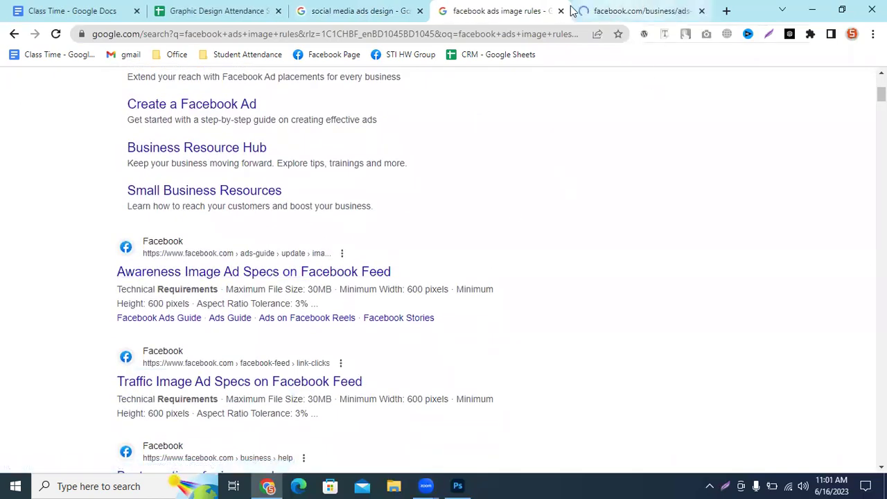
pyautogui.click(631, 9)
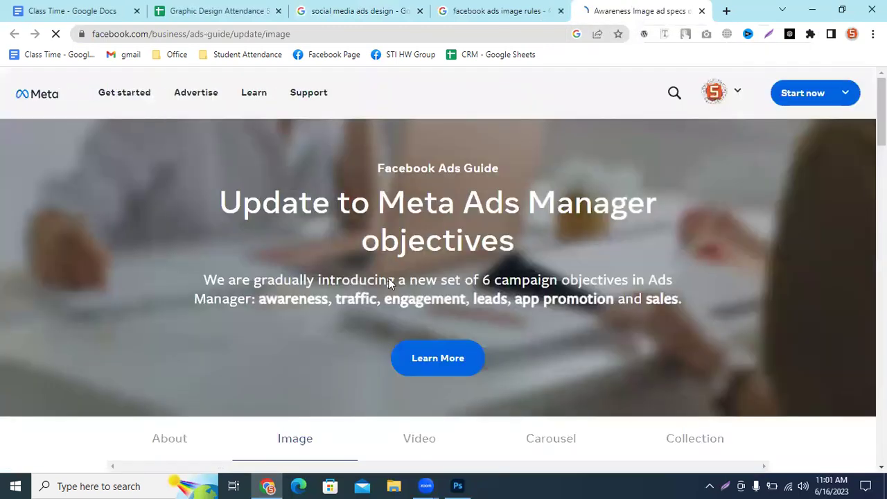
pyautogui.scroll(-10, 386, 326)
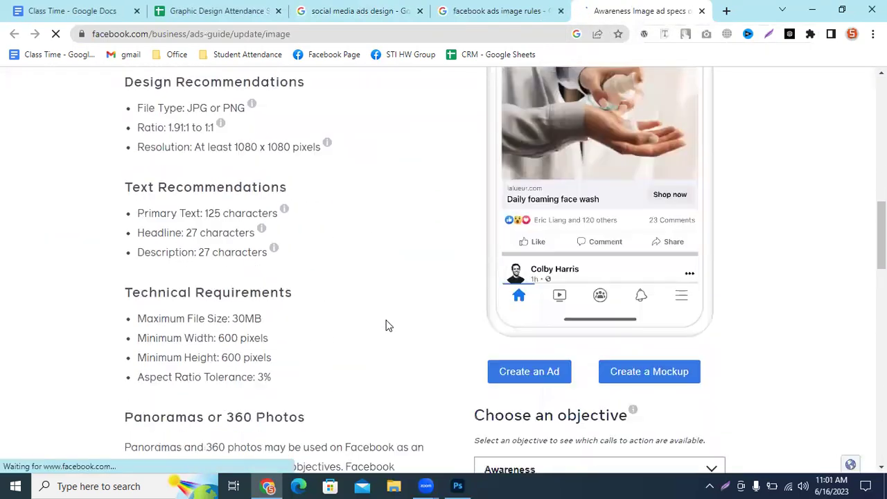
pyautogui.scroll(-10, 386, 326)
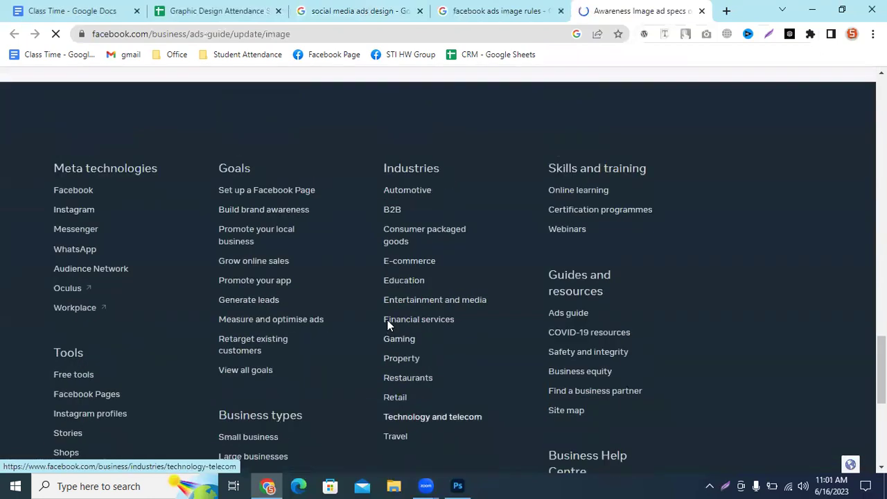
pyautogui.scroll(10, 388, 325)
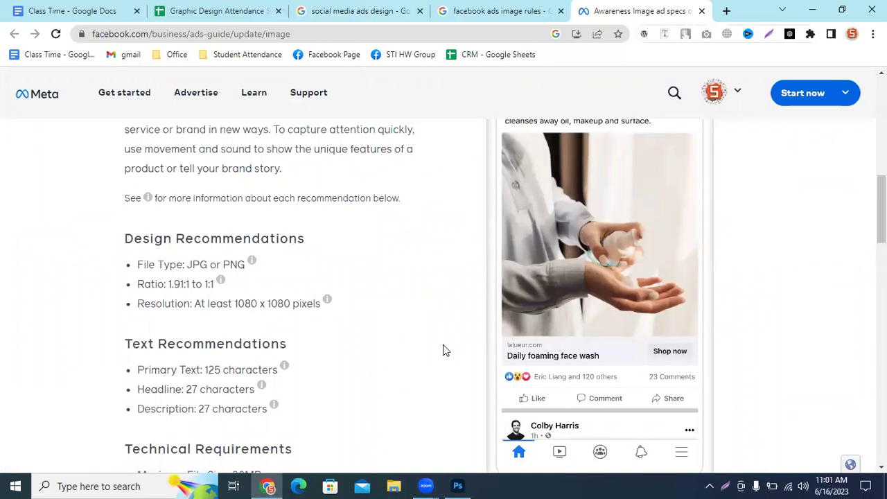
pyautogui.click(701, 11)
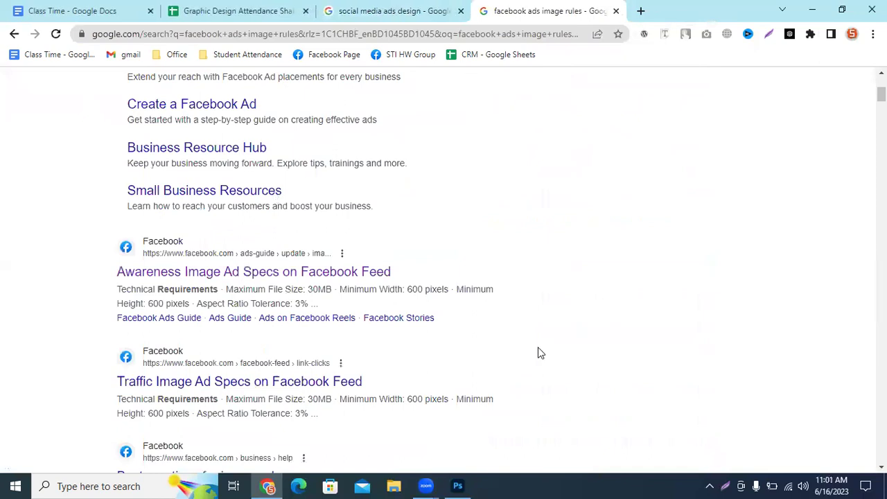
pyautogui.scroll(-1, 537, 353)
pyautogui.scroll(-5, 234, 388)
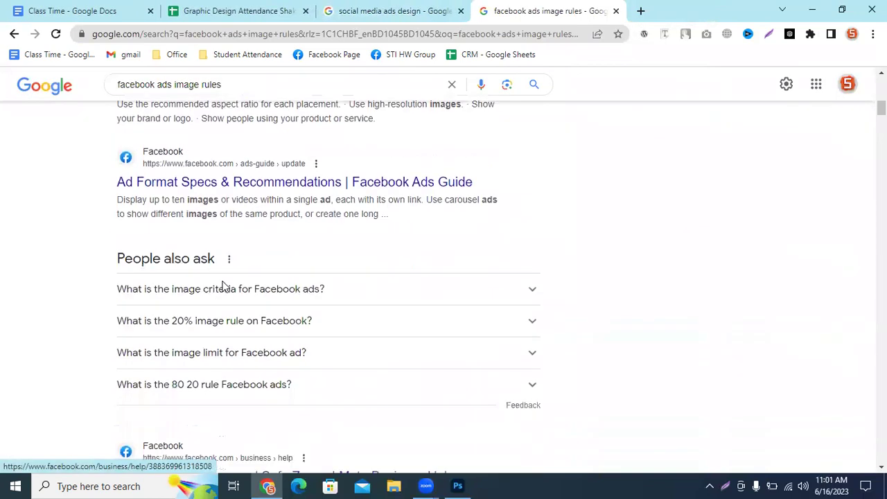
pyautogui.scroll(-3, 223, 286)
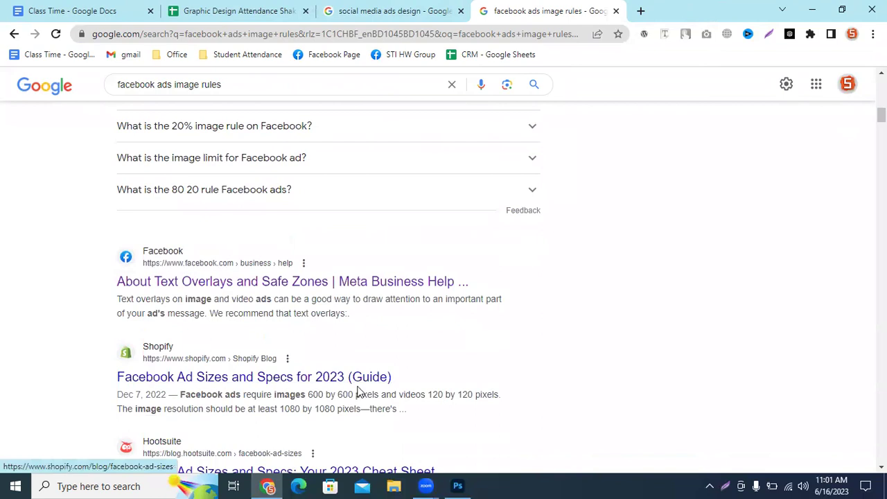
pyautogui.scroll(-2, 524, 349)
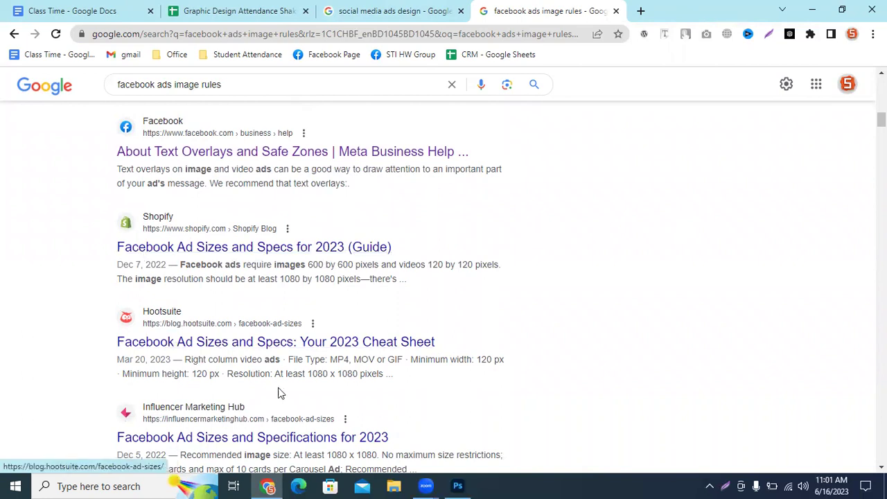
pyautogui.scroll(-2, 572, 330)
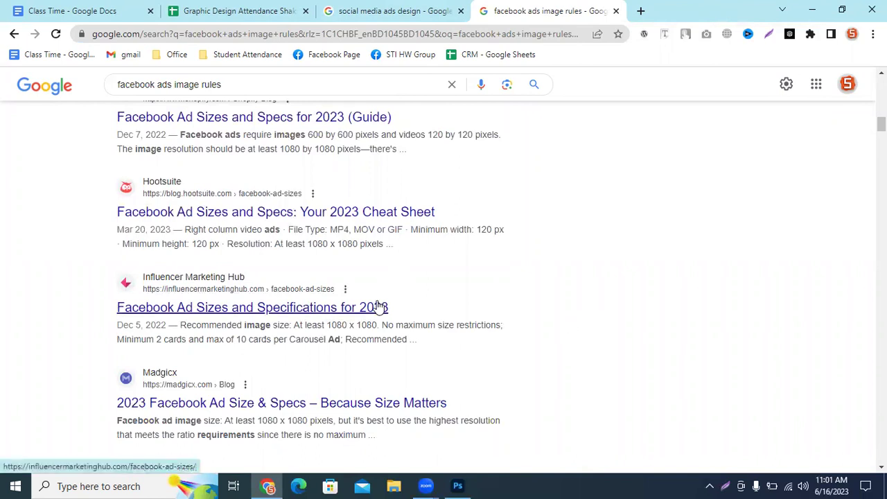
pyautogui.scroll(-2, 291, 274)
pyautogui.scroll(-2, 294, 280)
pyautogui.scroll(-2, 294, 280)
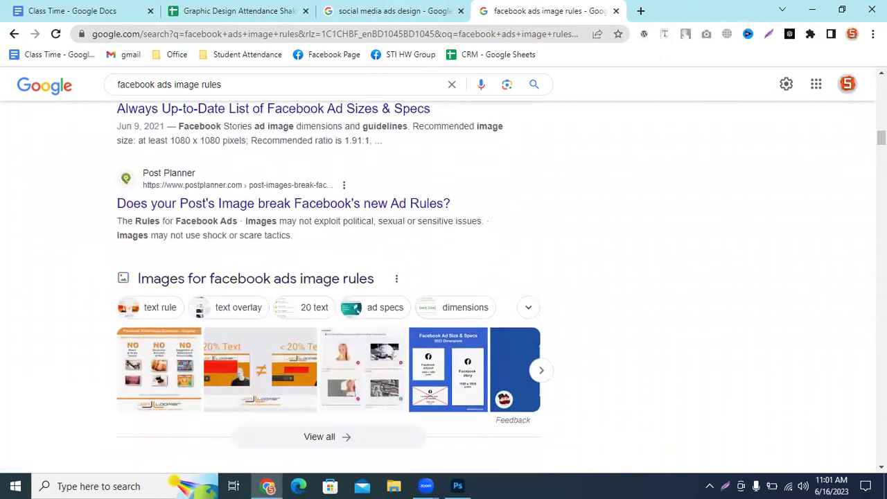
pyautogui.click(361, 367)
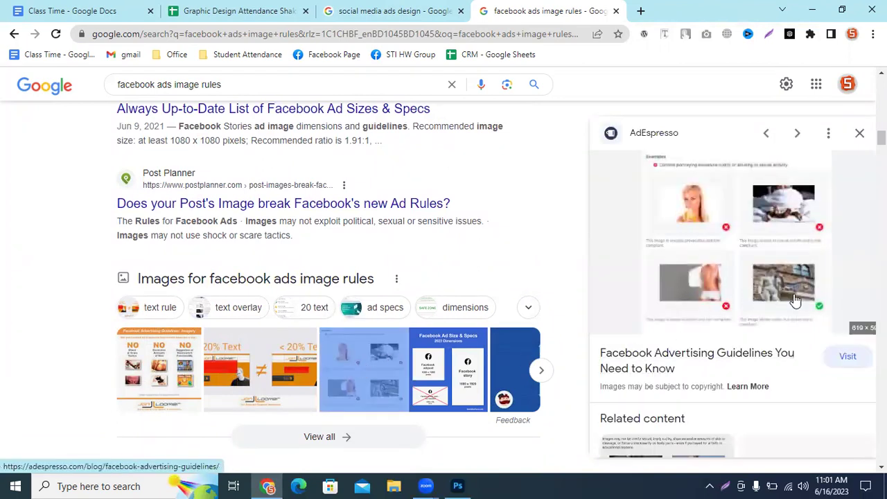
pyautogui.scroll(-8, 603, 309)
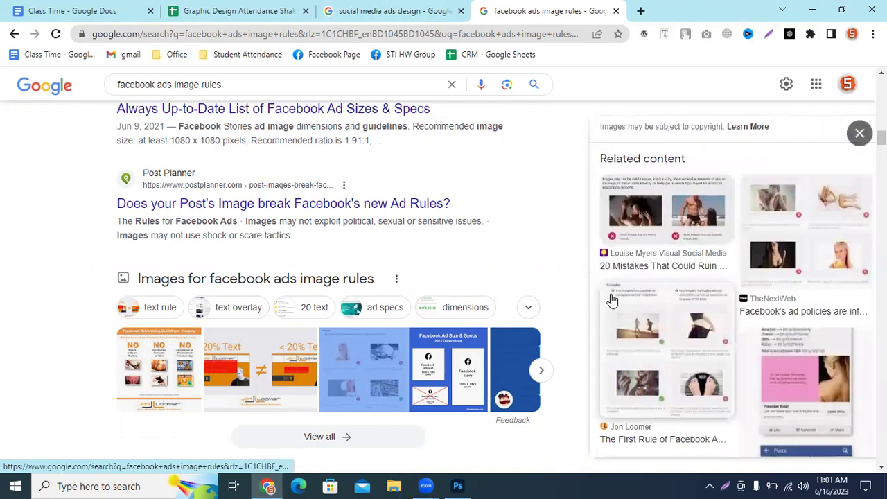
pyautogui.scroll(-7, 273, 311)
pyautogui.scroll(8, 618, 263)
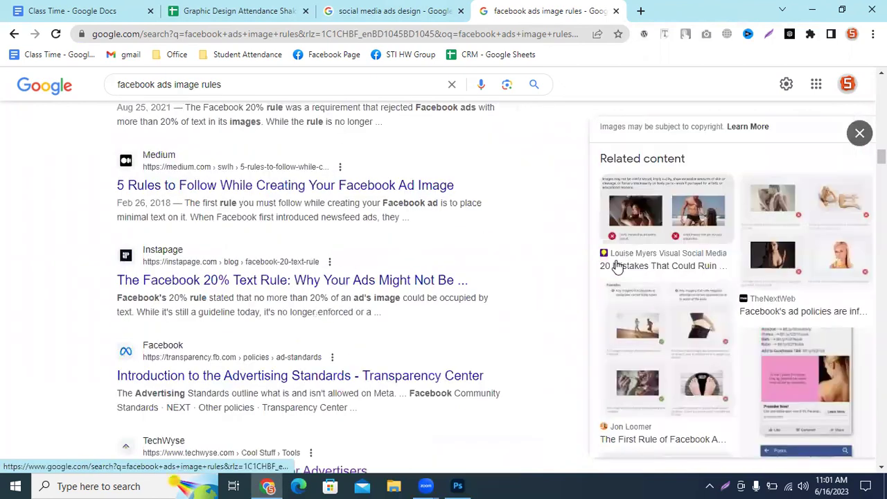
pyautogui.click(859, 132)
pyautogui.scroll(10, 144, 301)
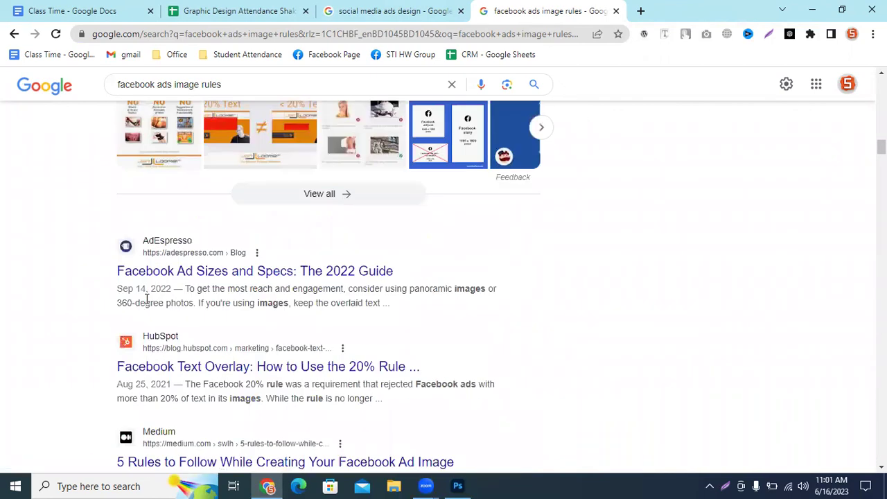
pyautogui.scroll(5, 144, 303)
pyautogui.click(183, 84)
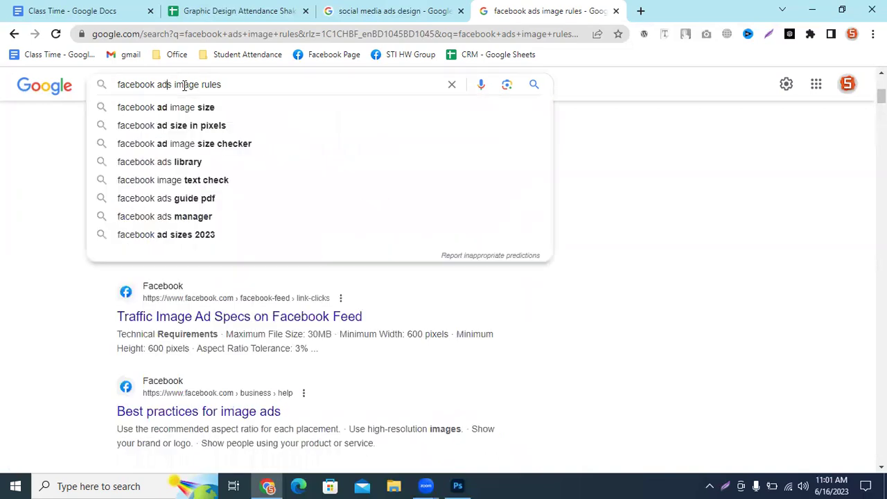
pyautogui.press('Return')
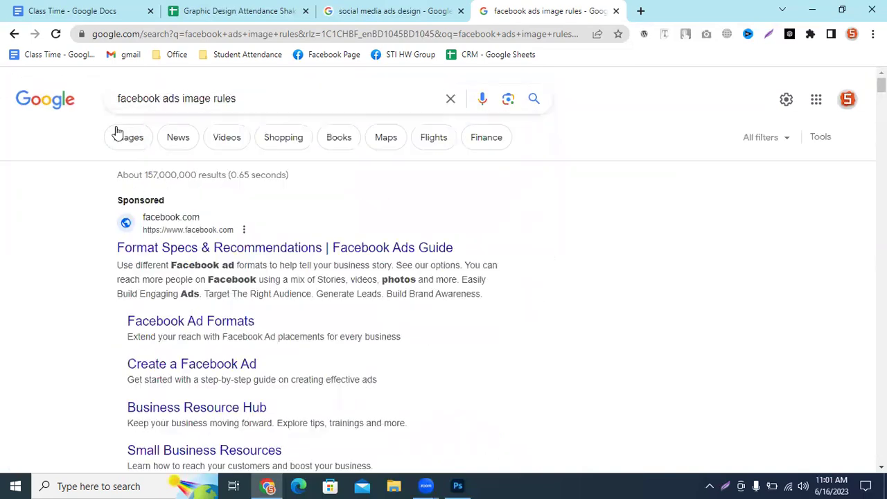
# Show image results for 'facebook ads image rules' and preview Jon Loomer's 20% text rule image.
pyautogui.click(116, 131)
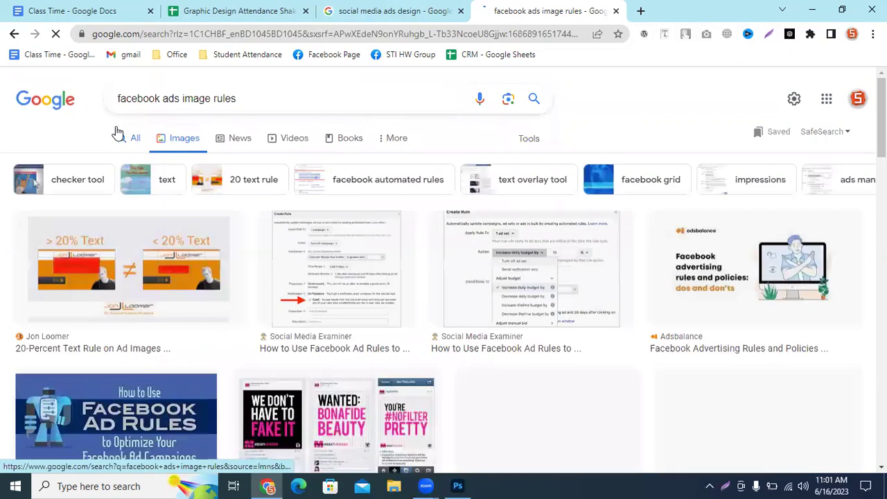
pyautogui.click(156, 230)
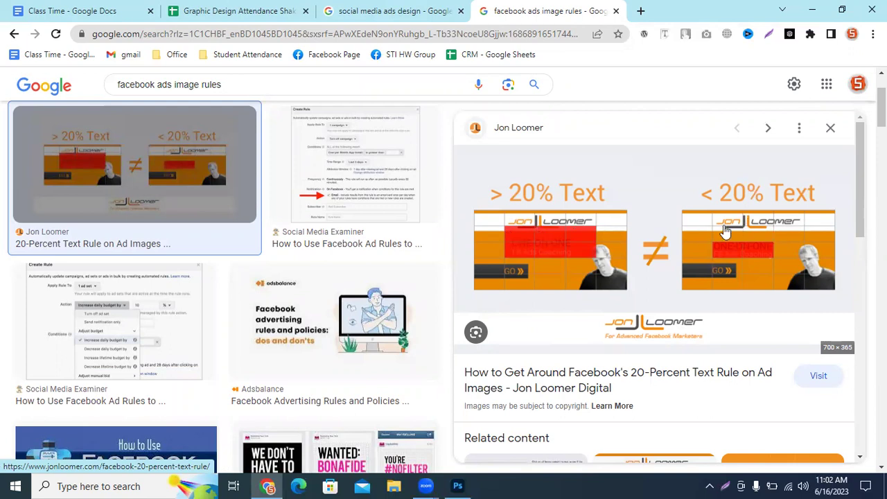
pyautogui.scroll(-6, 540, 231)
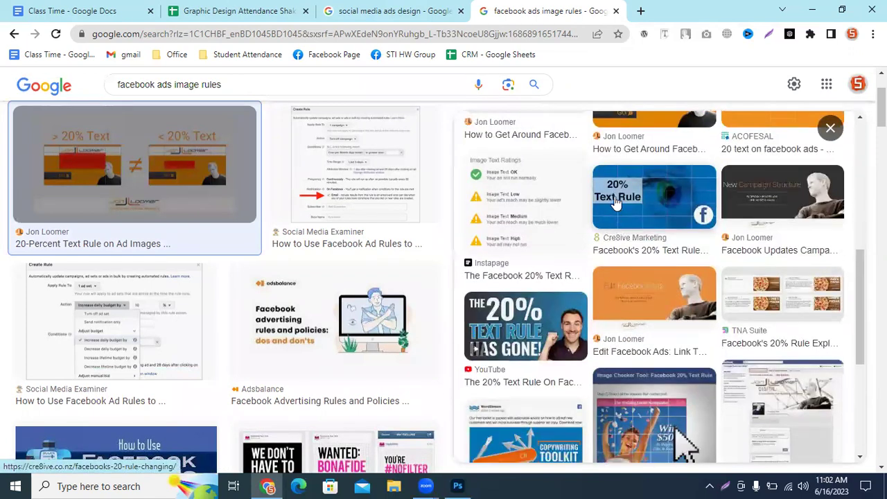
pyautogui.scroll(-3, 609, 294)
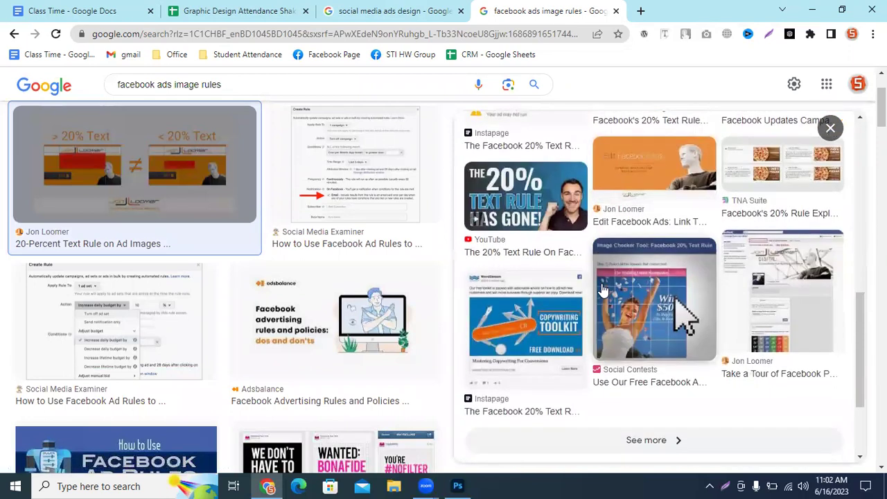
pyautogui.scroll(-2, 603, 289)
pyautogui.scroll(-4, 317, 299)
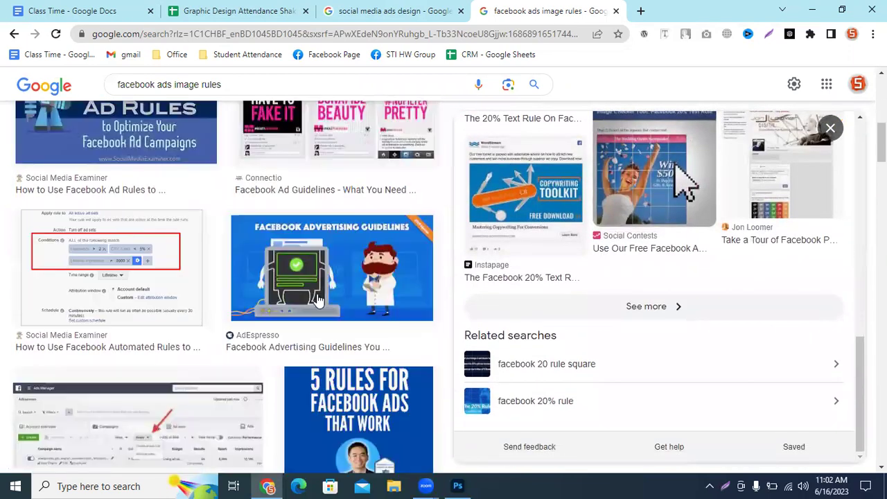
pyautogui.scroll(3, 317, 299)
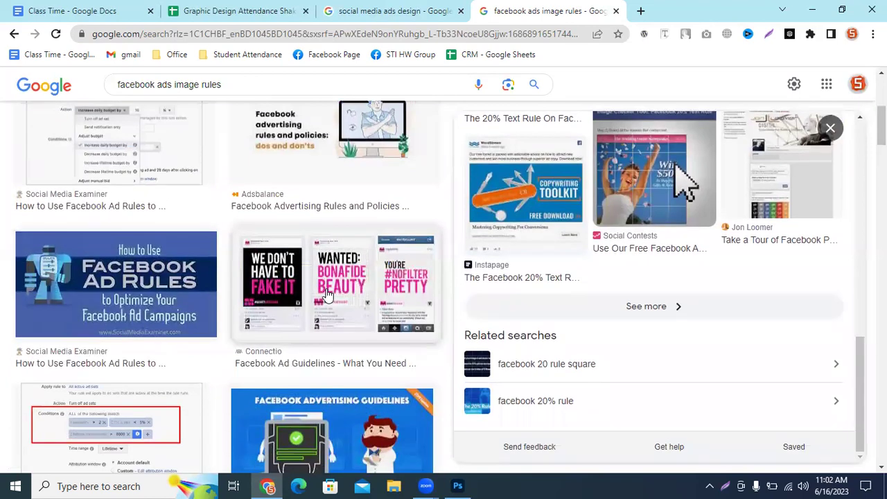
# Preview Andrea Vahl's text rule case study and Jon Loomer's first rule of ads image.
pyautogui.scroll(-3, 328, 295)
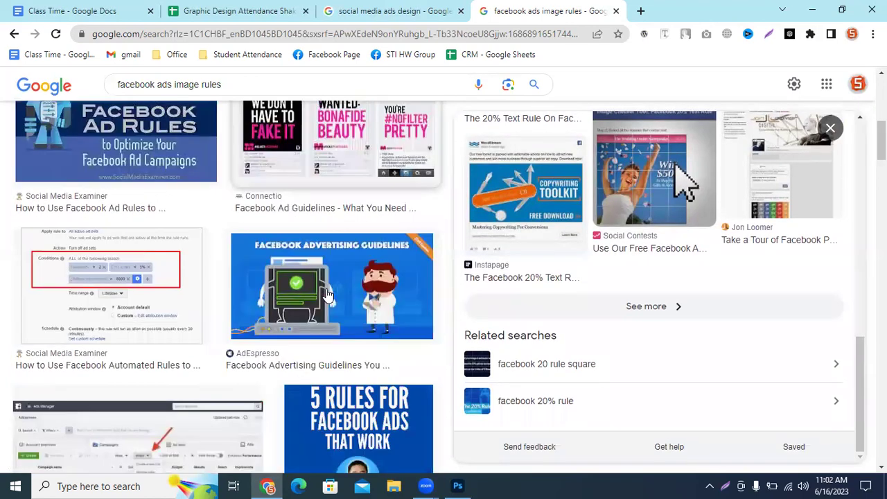
pyautogui.scroll(-8, 328, 294)
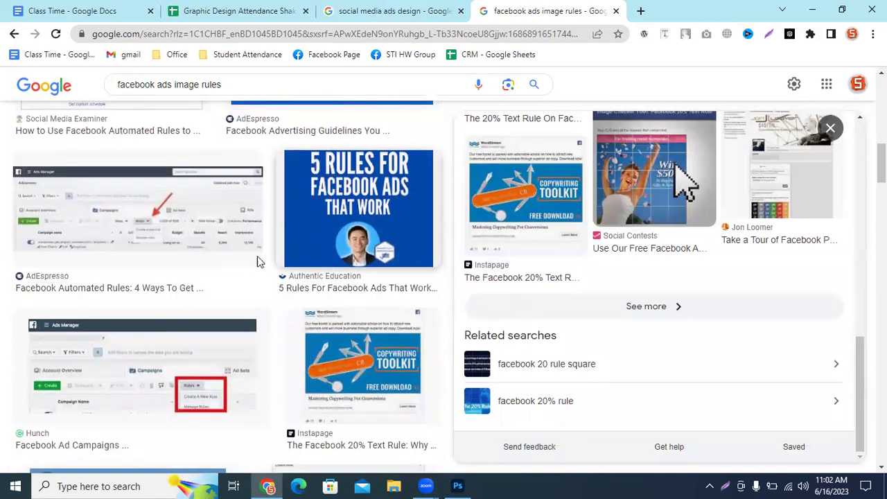
pyautogui.scroll(-10, 200, 260)
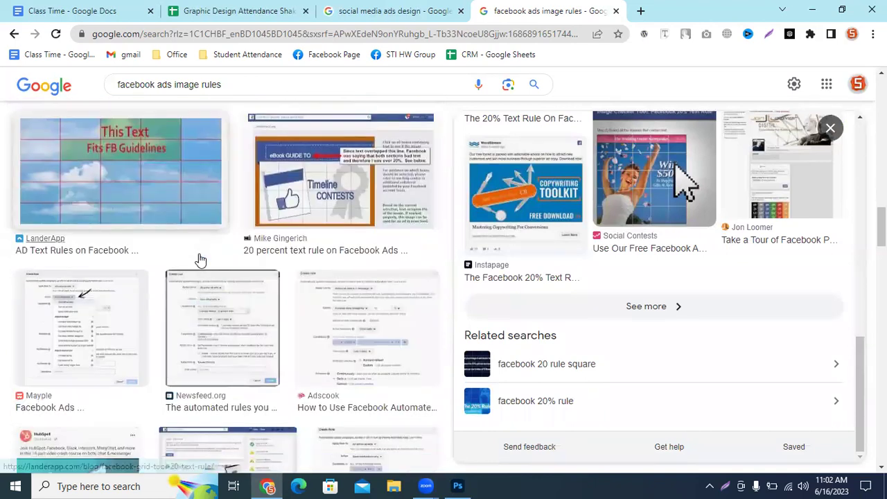
pyautogui.scroll(-10, 199, 259)
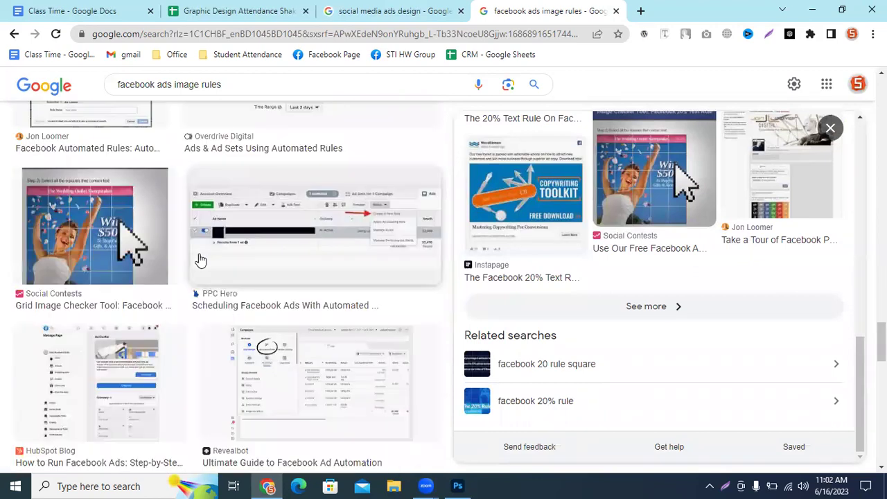
pyautogui.scroll(-5, 199, 254)
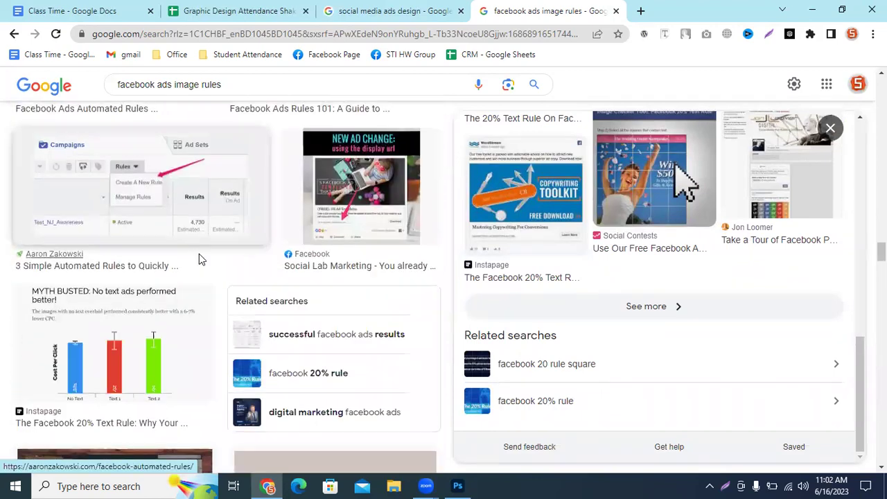
pyautogui.scroll(6, 199, 253)
pyautogui.scroll(-5, 239, 279)
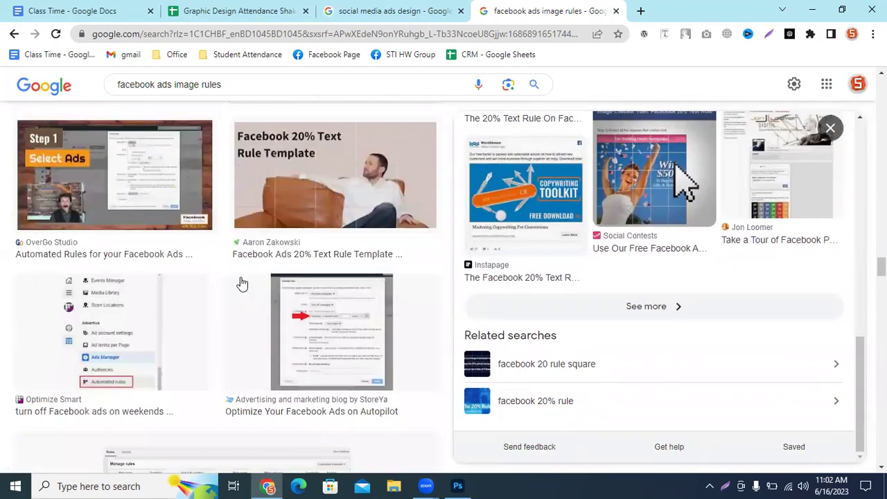
pyautogui.scroll(-6, 146, 236)
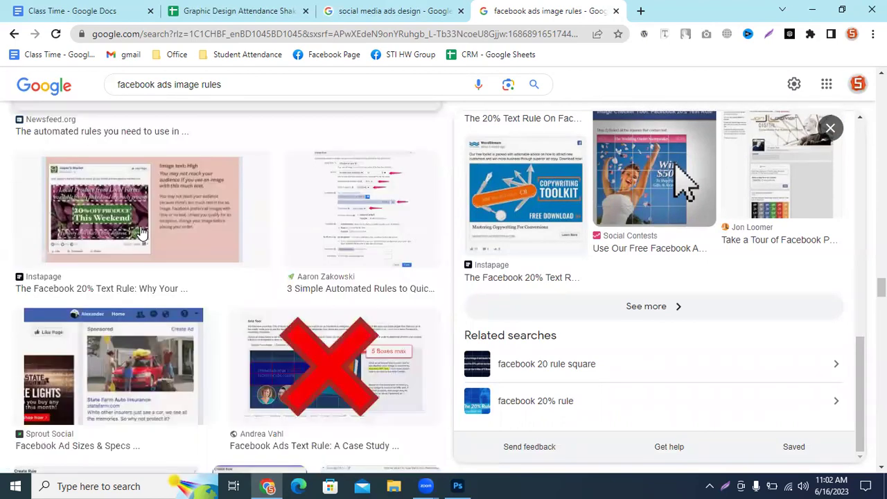
pyautogui.scroll(-1, 141, 233)
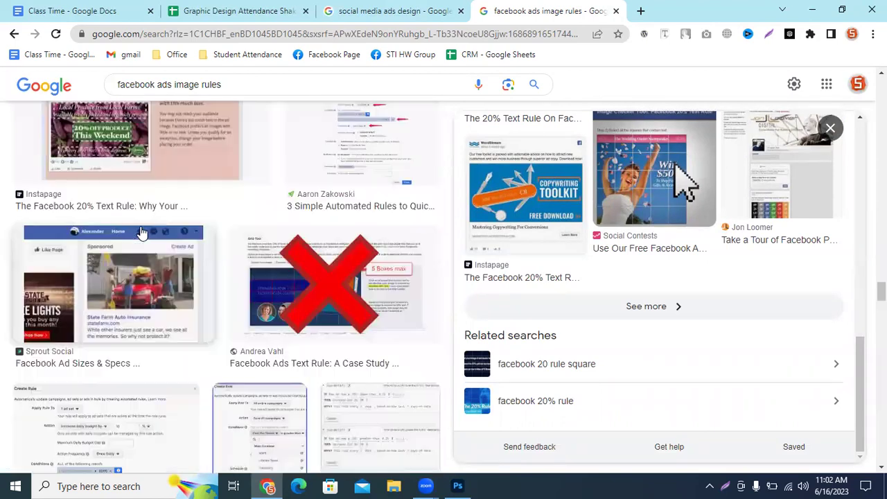
pyautogui.click(326, 316)
pyautogui.scroll(-5, 584, 303)
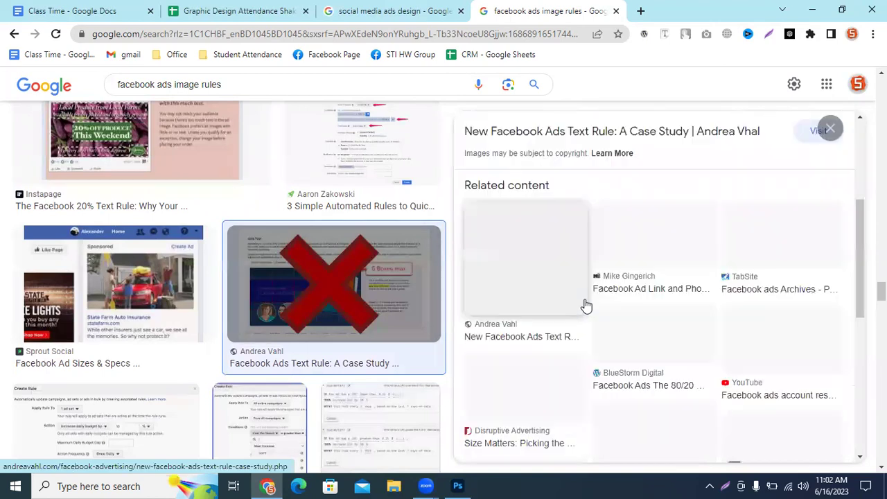
pyautogui.scroll(-5, 238, 257)
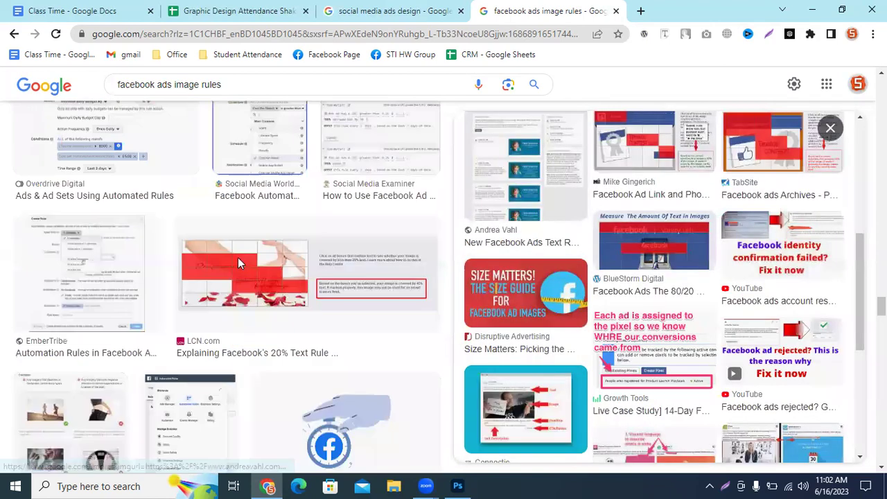
pyautogui.scroll(2, 237, 264)
pyautogui.click(39, 222)
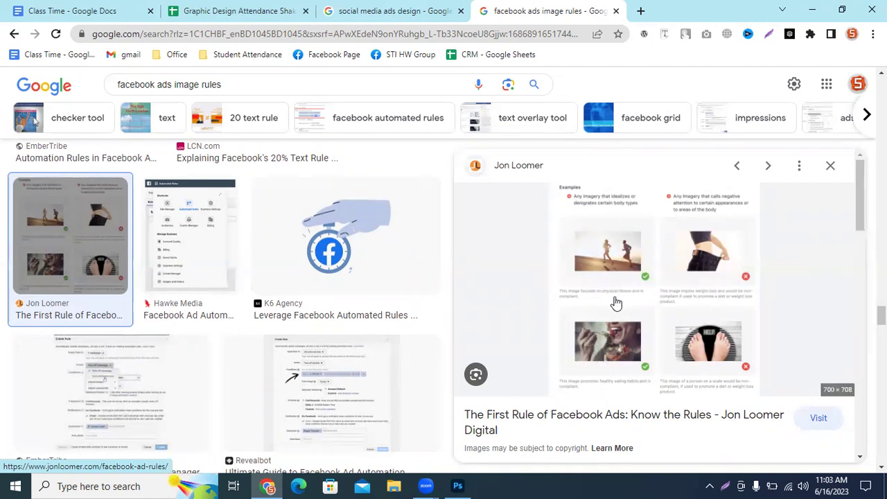
# Preview the LinkedIn disapproved ads reasons image in the results.
pyautogui.scroll(-1, 616, 303)
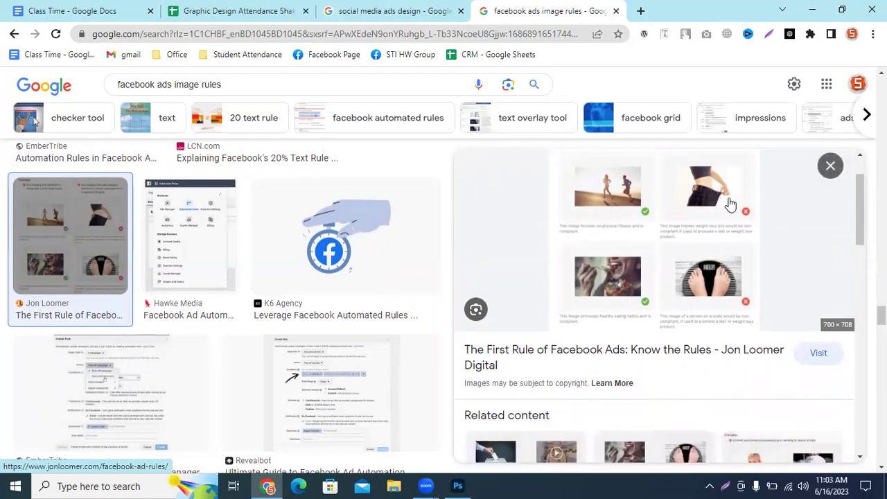
pyautogui.scroll(-3, 739, 228)
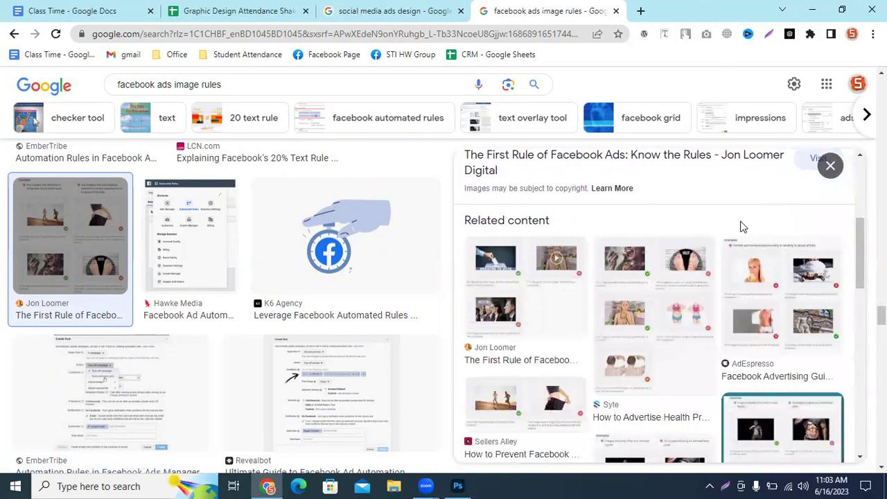
pyautogui.scroll(-3, 651, 277)
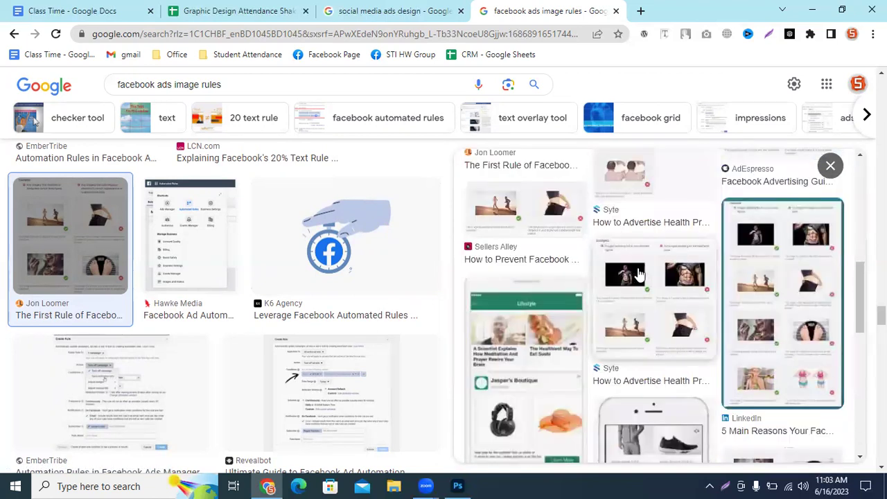
pyautogui.click(794, 265)
pyautogui.scroll(-3, 792, 263)
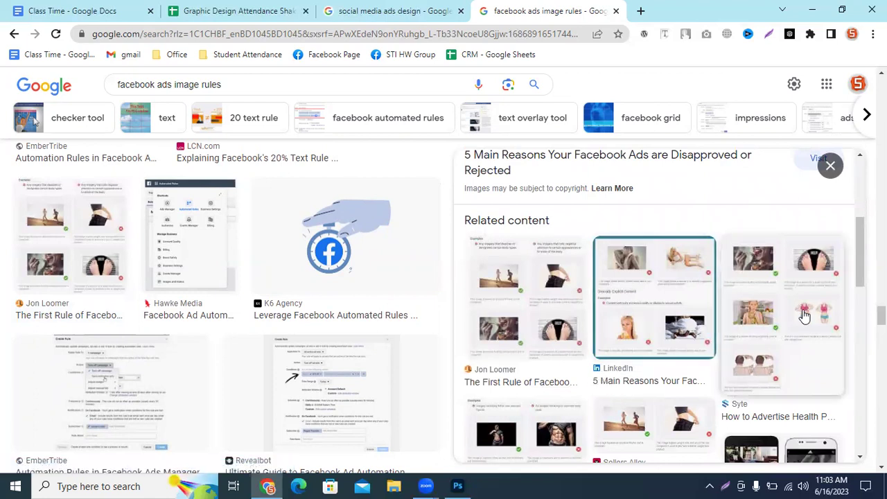
pyautogui.scroll(-4, 665, 350)
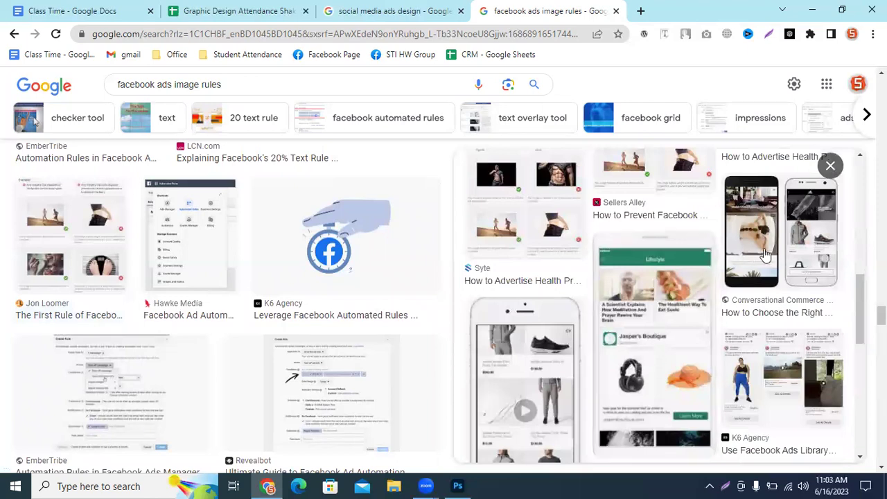
pyautogui.scroll(-2, 661, 343)
pyautogui.scroll(-2, 525, 355)
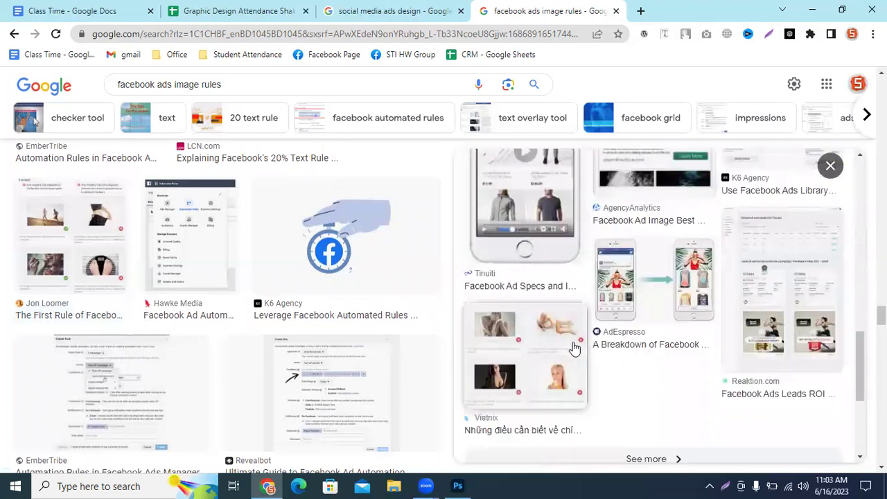
pyautogui.scroll(2, 491, 386)
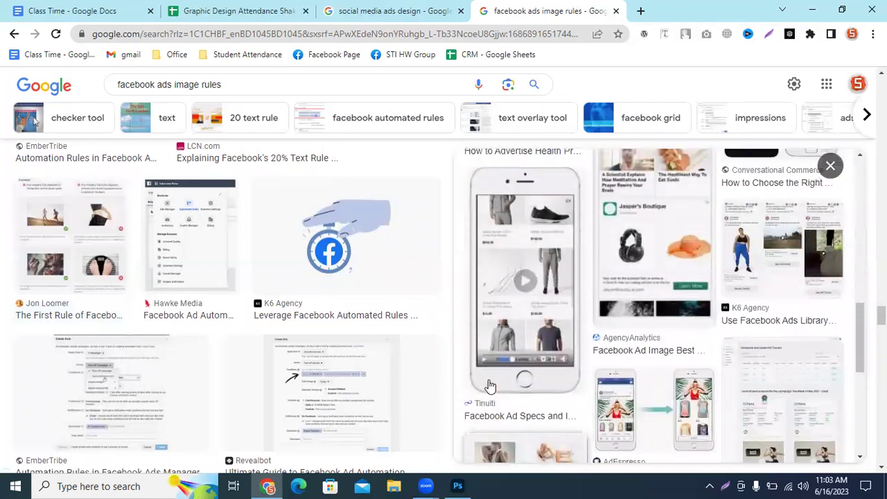
pyautogui.scroll(5, 464, 332)
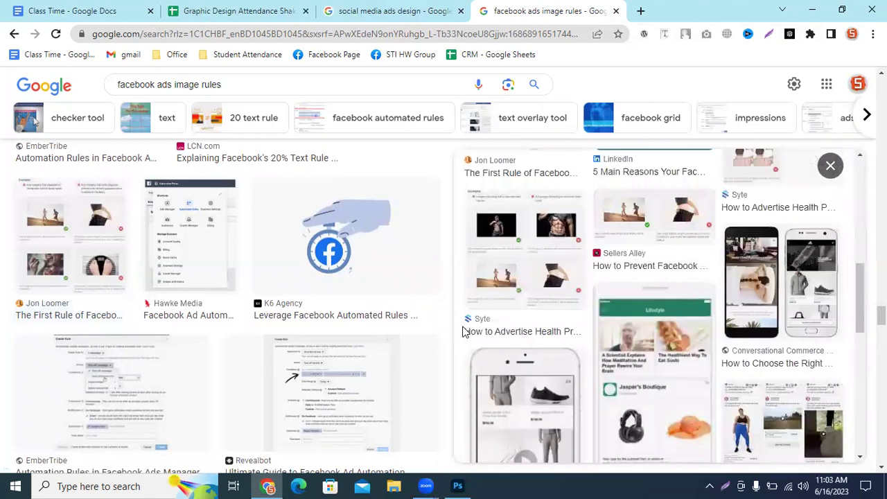
pyautogui.scroll(-3, 464, 331)
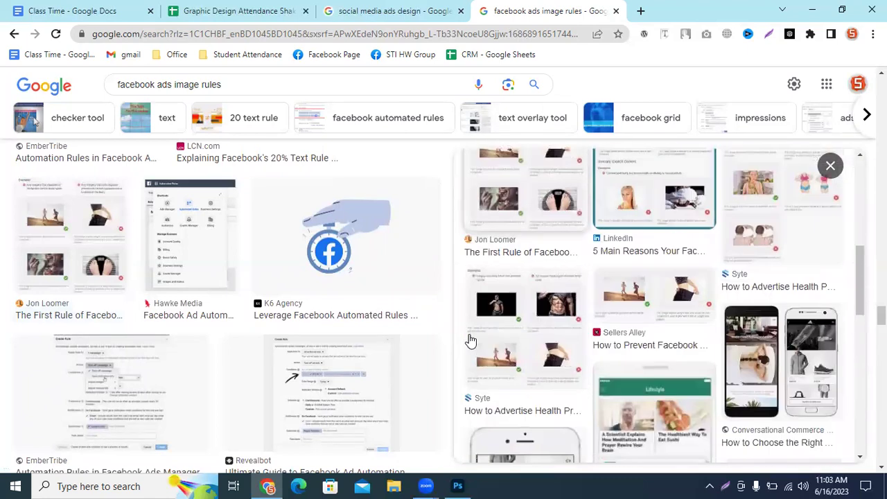
# Preview the Syte health products advertising image and its related posts.
pyautogui.click(513, 324)
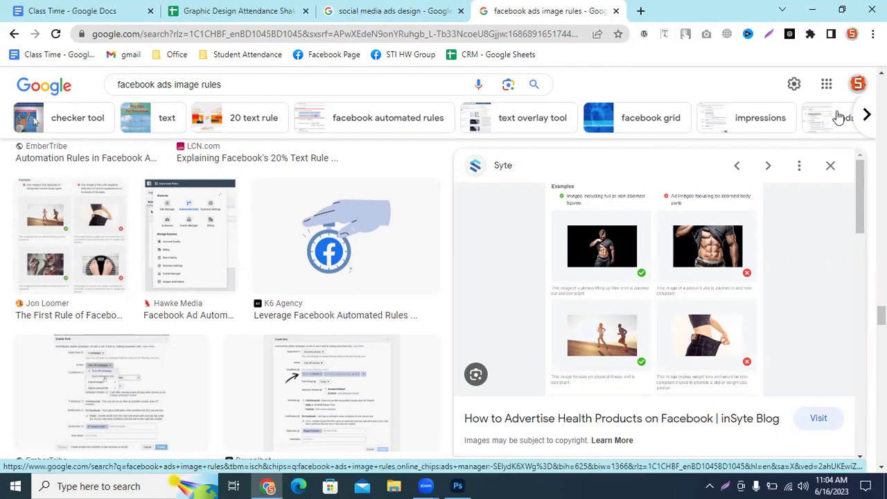
pyautogui.scroll(-2, 838, 118)
pyautogui.scroll(-9, 851, 134)
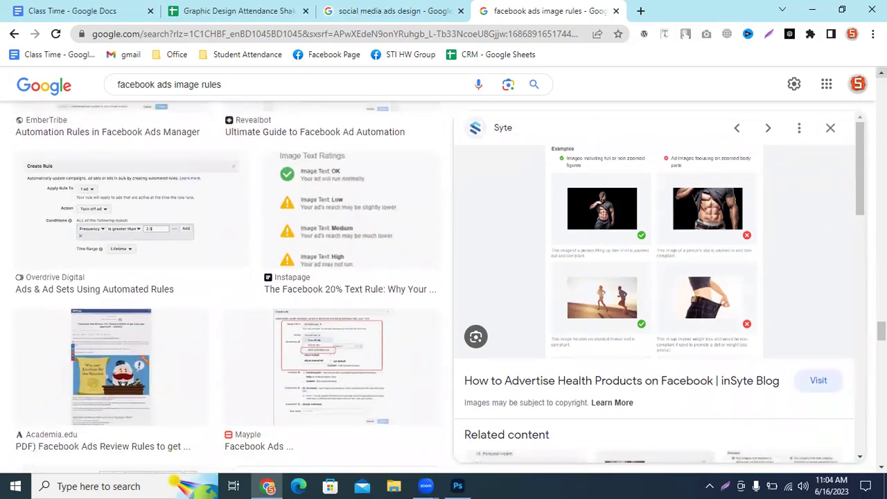
pyautogui.scroll(-2, 588, 303)
pyautogui.scroll(-3, 588, 303)
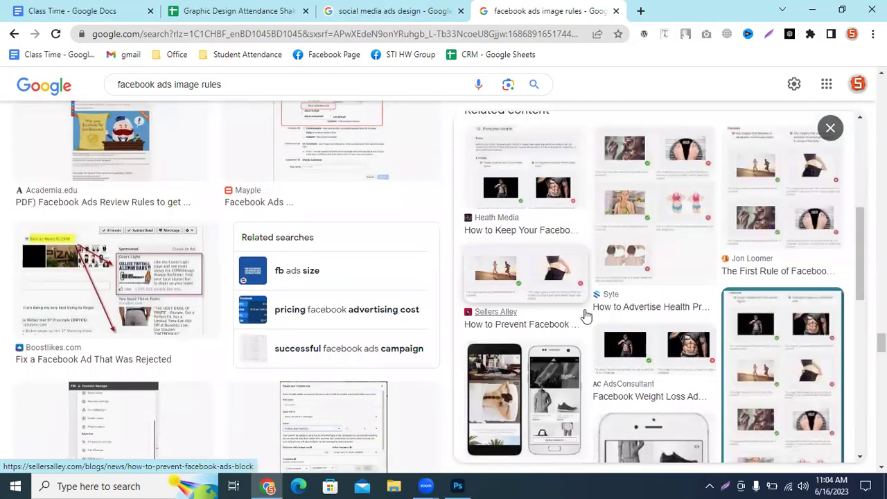
pyautogui.scroll(-2, 679, 301)
pyautogui.scroll(-5, 682, 300)
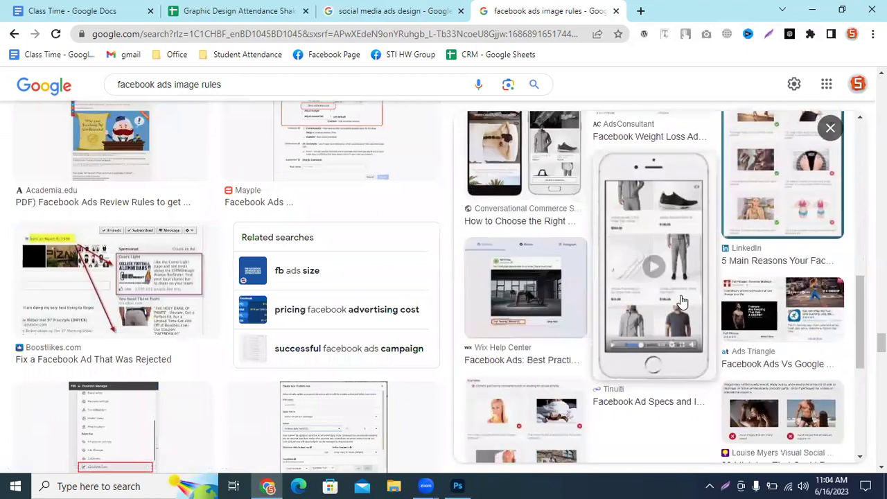
pyautogui.scroll(6, 174, 302)
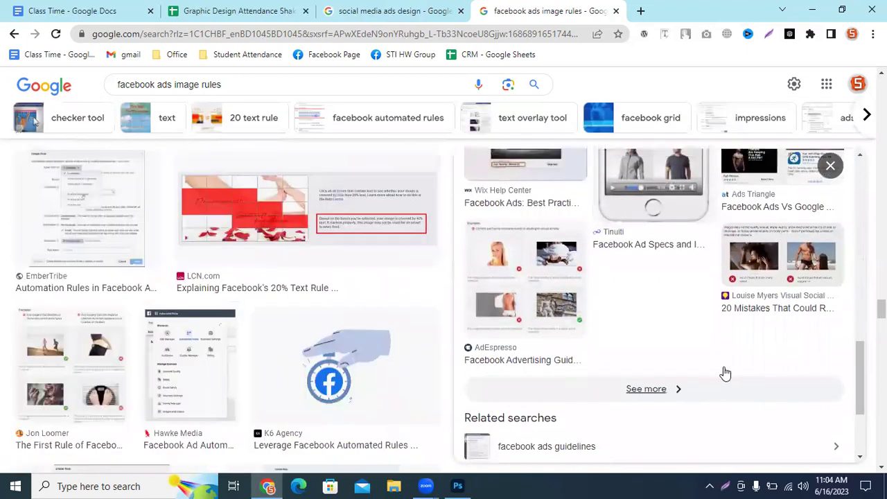
pyautogui.scroll(10, 722, 370)
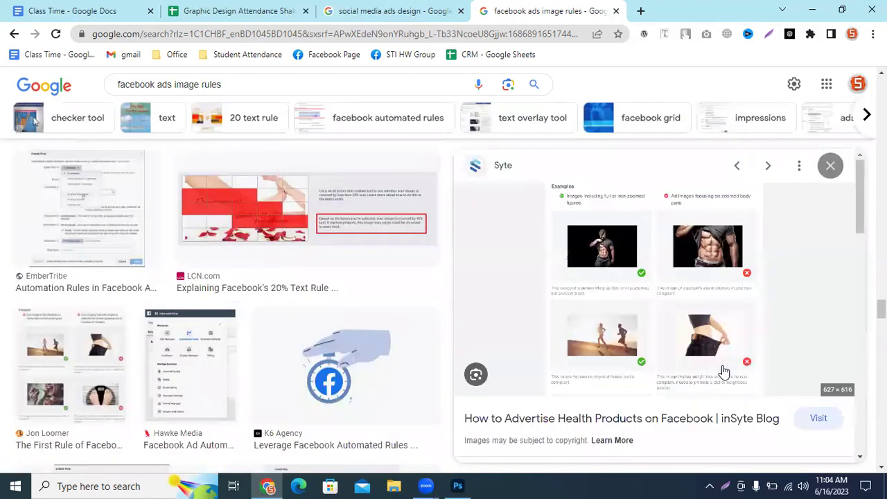
# Close the Syte preview and return to the 'social media ads design' results.
pyautogui.click(833, 164)
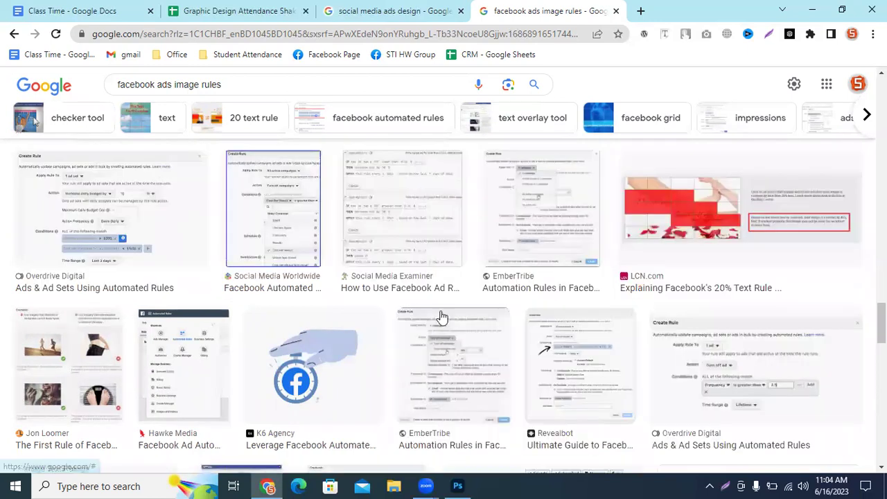
pyautogui.scroll(10, 439, 317)
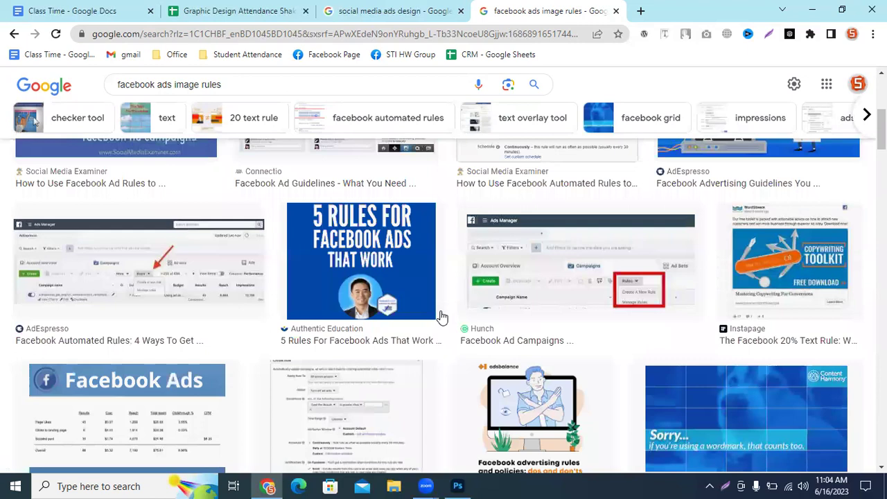
pyautogui.scroll(5, 441, 316)
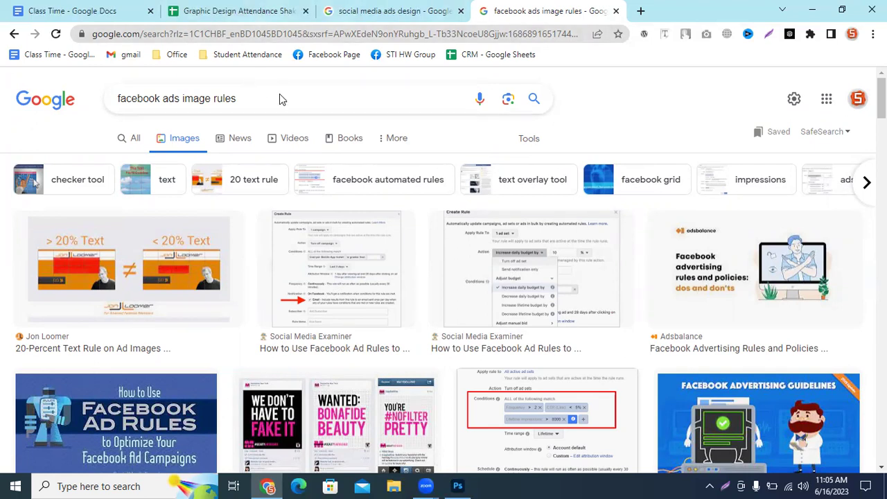
pyautogui.click(392, 10)
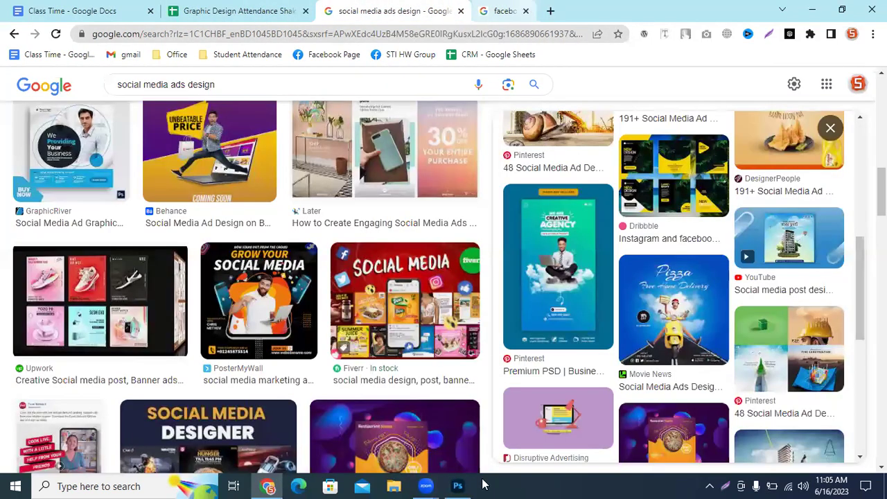
# In New Guide Layout, turn off column and row guides and enable margin guides.
pyautogui.click(457, 486)
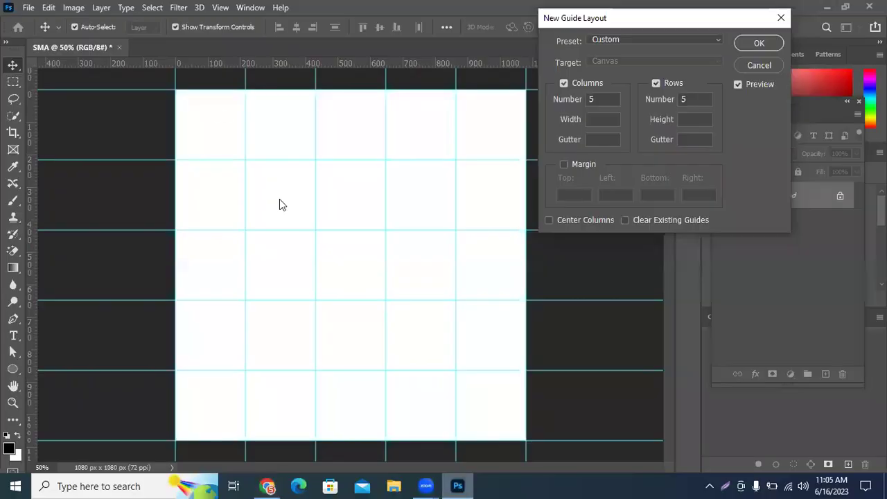
pyautogui.click(582, 82)
pyautogui.click(655, 83)
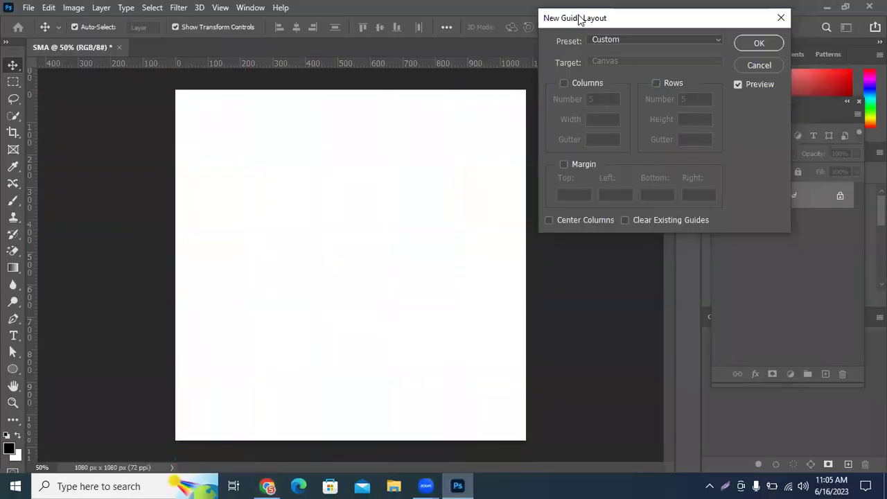
pyautogui.click(575, 165)
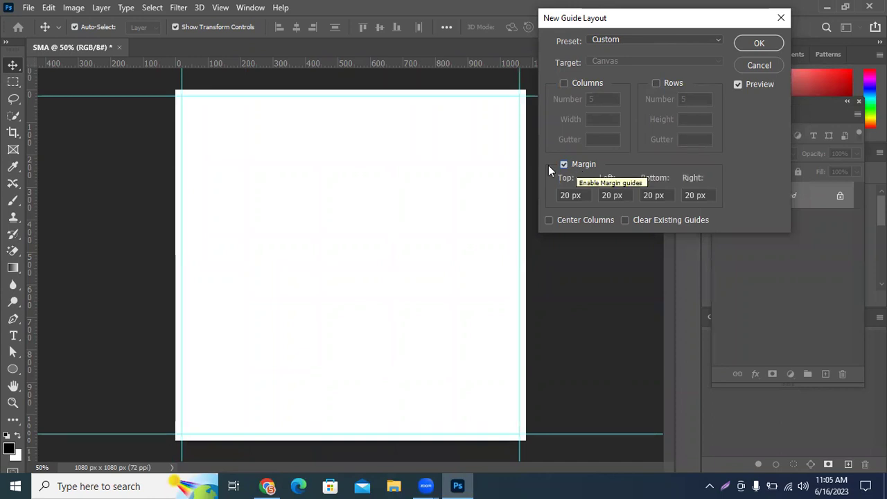
pyautogui.press('alt')
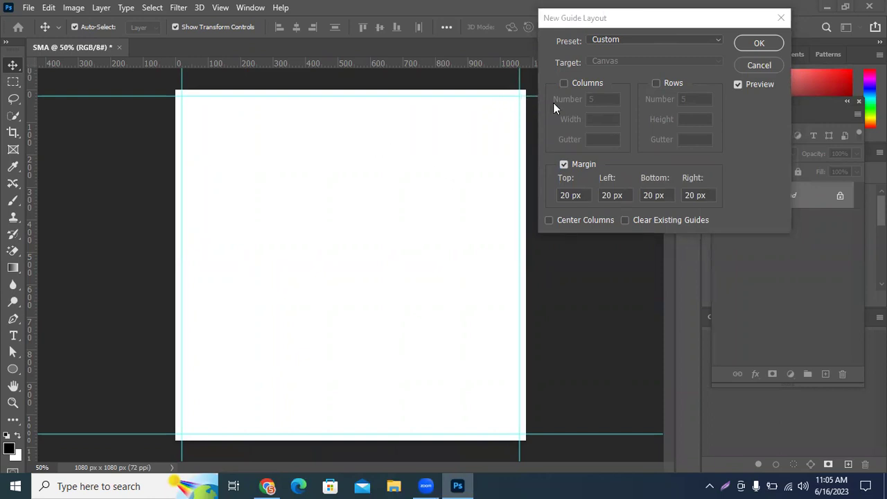
# Enter 50 px for the top, left, bottom and right margins.
pyautogui.click(589, 195)
pyautogui.moveTo(578, 193); pyautogui.dragTo(453, 196)
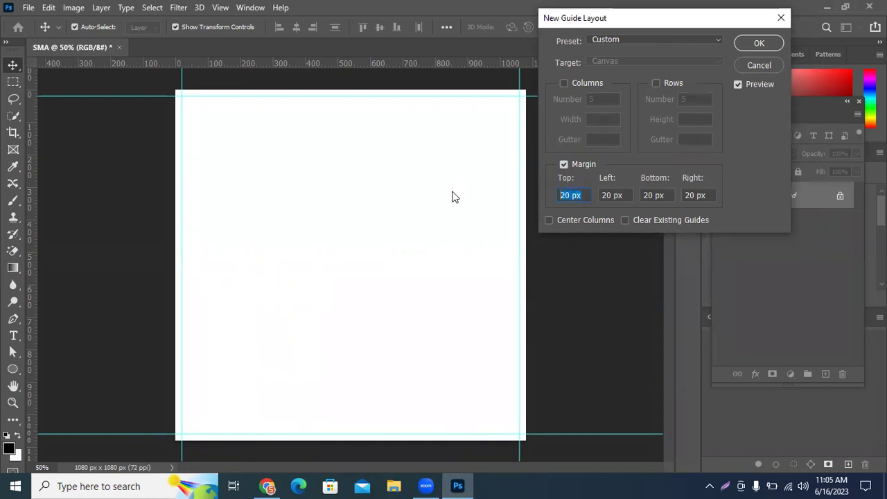
pyautogui.write('50')
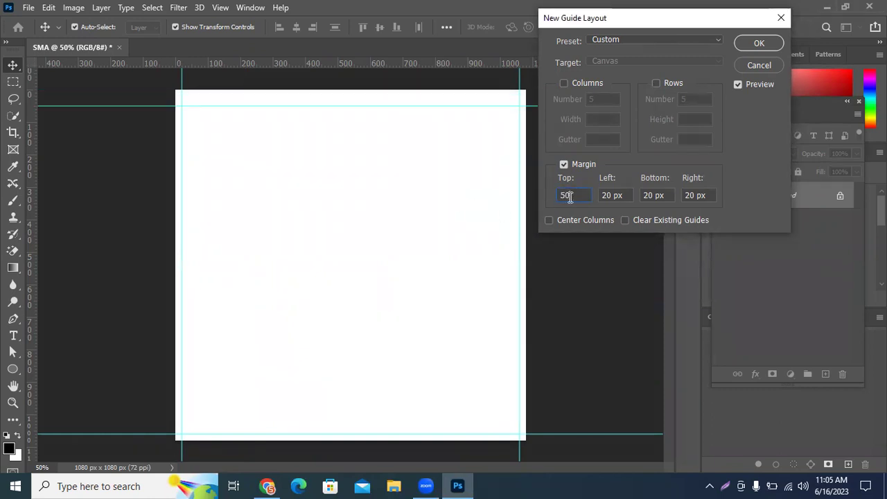
pyautogui.press('Tab')
pyautogui.write('50')
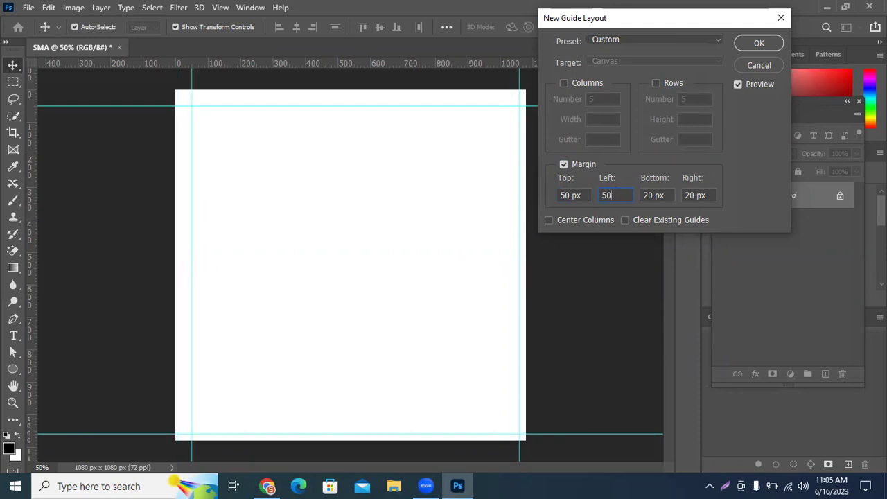
pyautogui.press('Tab')
pyautogui.write('50')
pyautogui.press('Tab')
pyautogui.write('50')
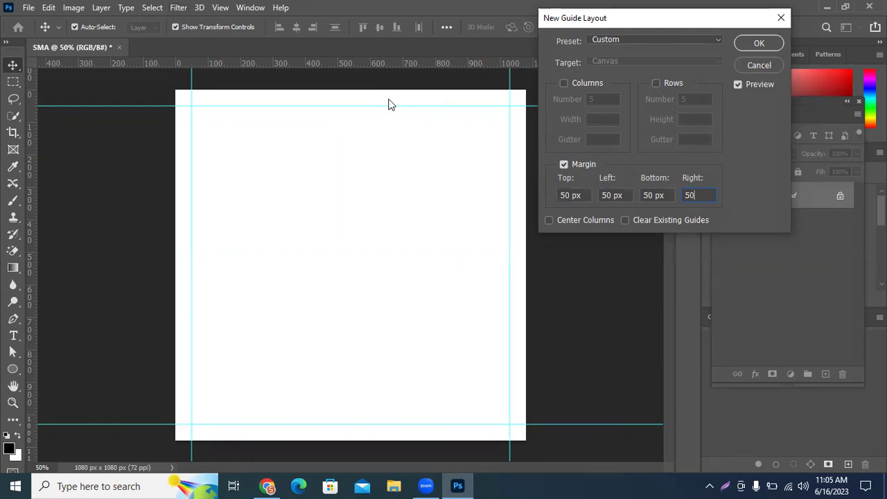
# Correct the mistyped top margin back to 50 px and apply the margin guides.
pyautogui.click(564, 195)
pyautogui.write('100')
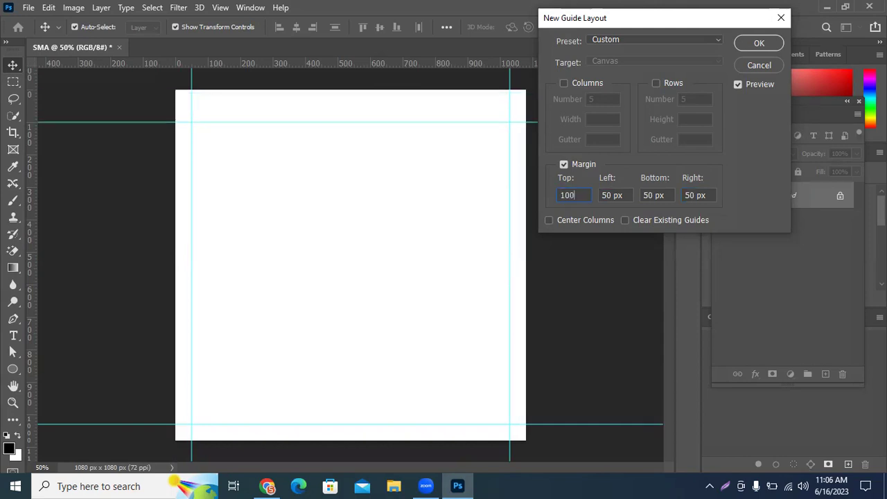
pyautogui.press('BackSpace')
pyautogui.press('BackSpace')
pyautogui.press('BackSpace')
pyautogui.write('50')
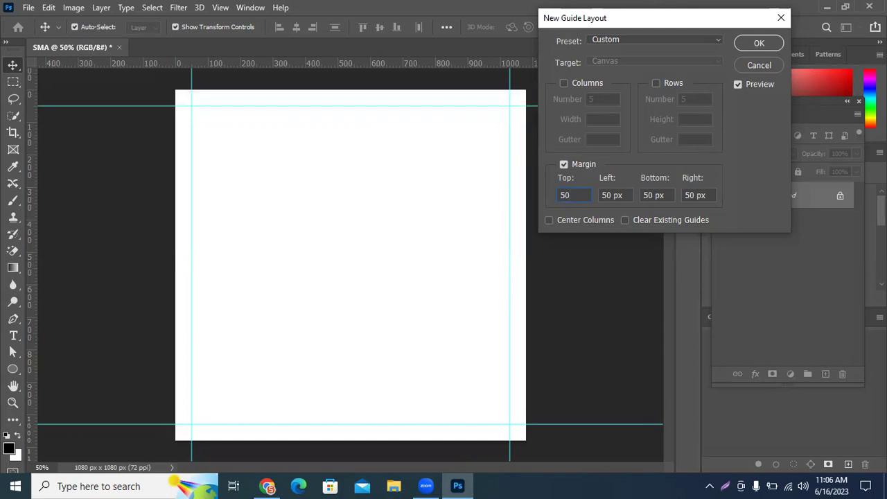
pyautogui.click(610, 195)
pyautogui.click(697, 194)
pyautogui.click(748, 45)
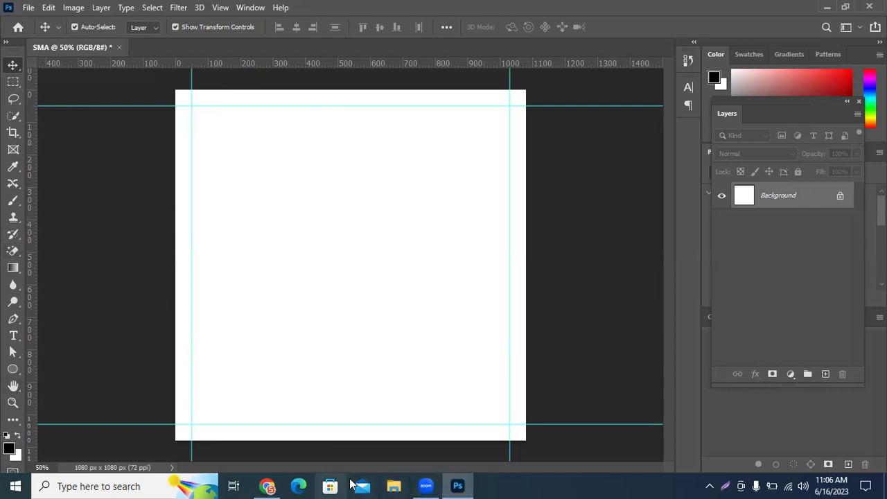
pyautogui.click(267, 486)
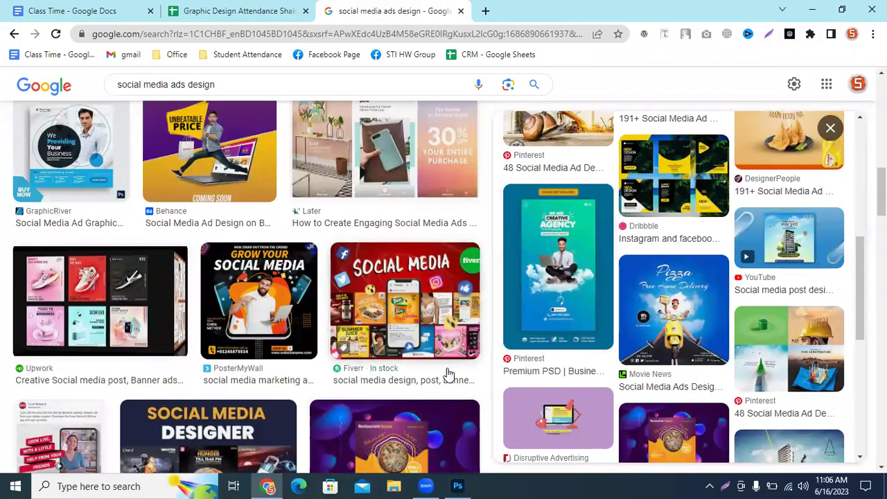
pyautogui.click(457, 485)
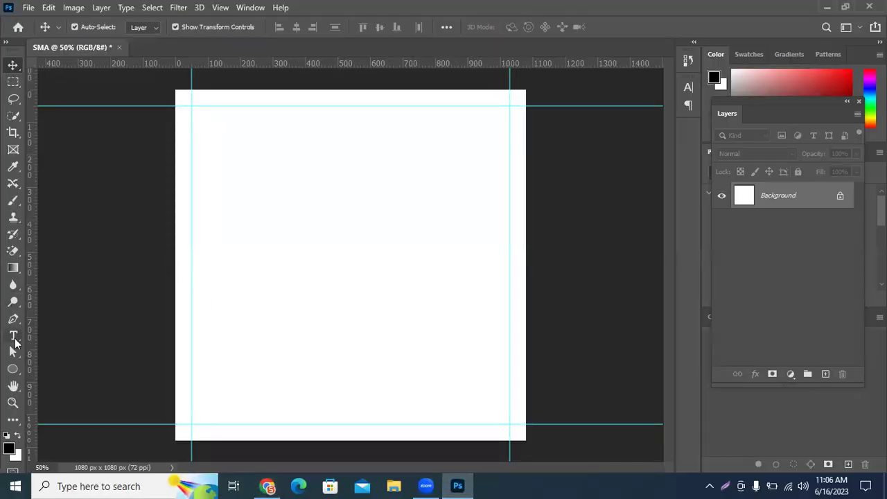
# Select the Horizontal Type Tool and set the text colour to white.
pyautogui.click(14, 337)
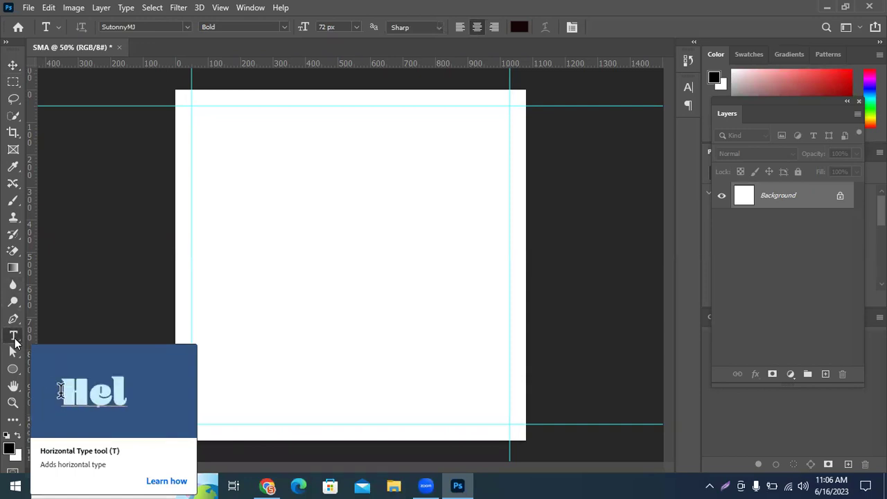
pyautogui.click(516, 27)
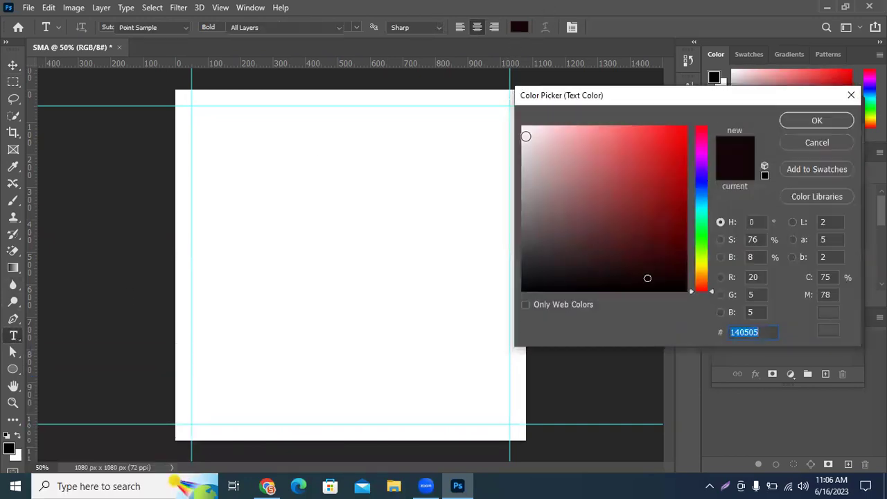
pyautogui.click(502, 113)
pyautogui.click(833, 119)
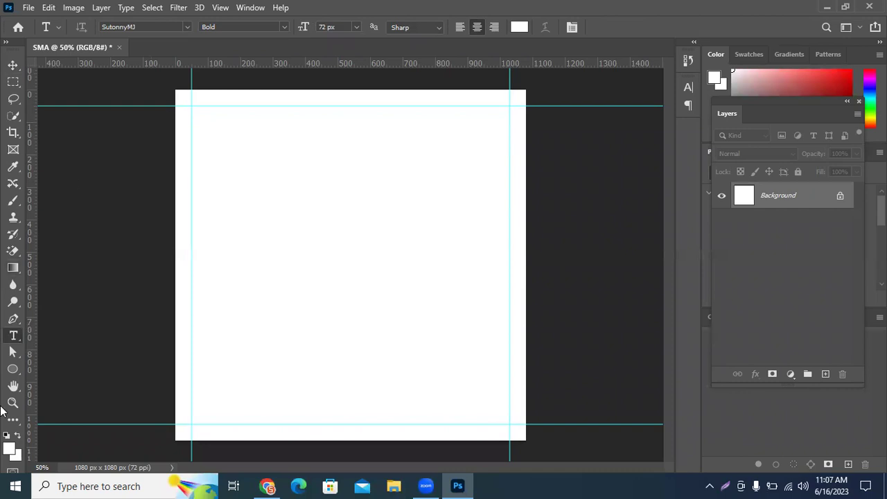
# Set the type font to Myriad Pro Regular at 6 px.
pyautogui.rightClick(14, 336)
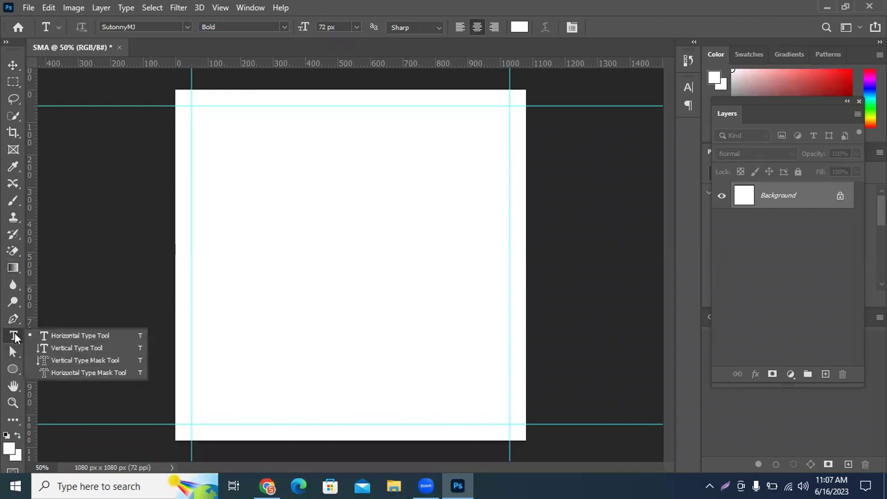
pyautogui.click(86, 336)
pyautogui.click(184, 27)
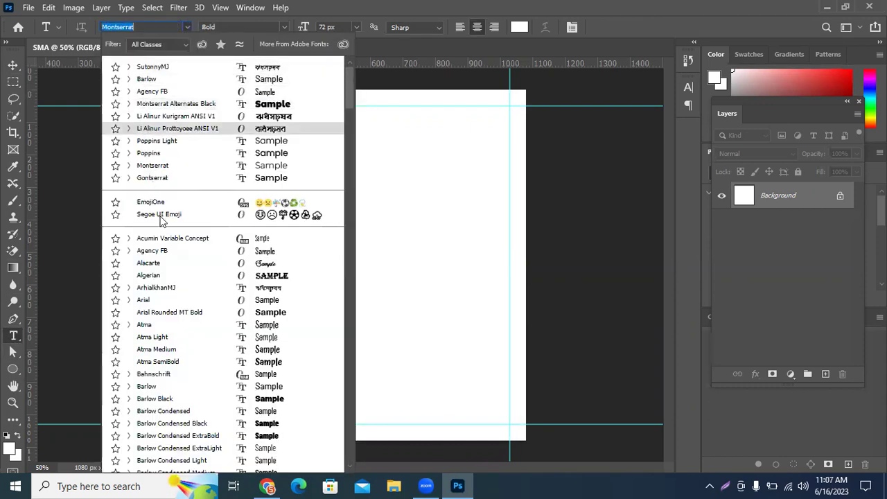
pyautogui.click(142, 299)
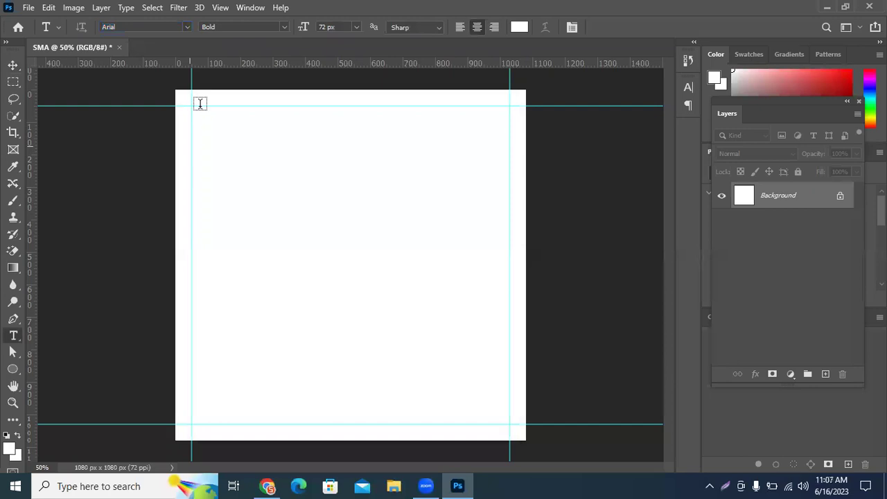
pyautogui.click(283, 27)
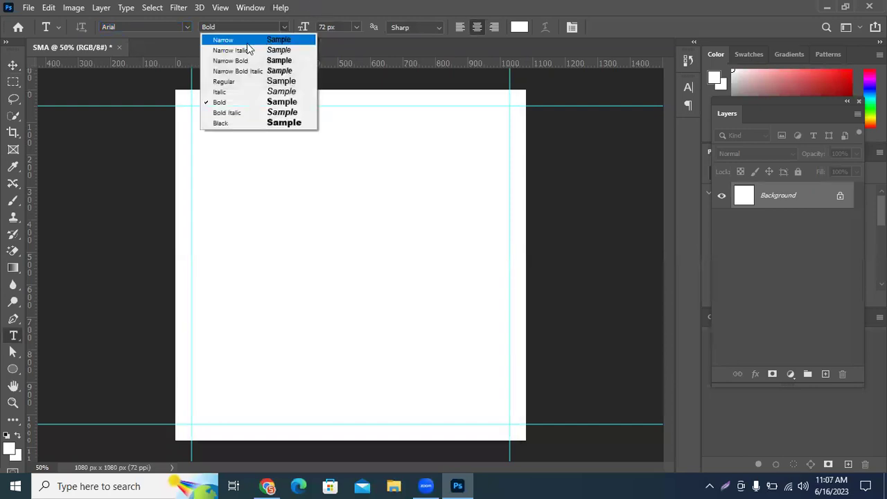
pyautogui.click(223, 81)
pyautogui.click(173, 27)
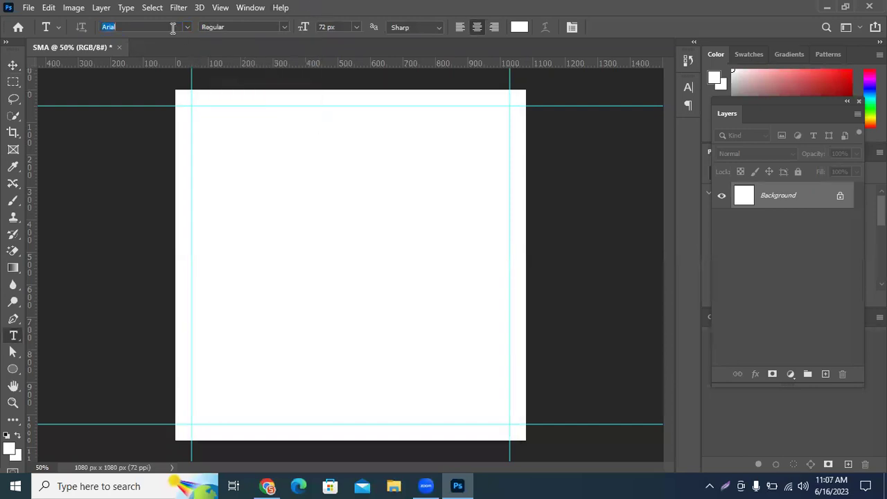
pyautogui.write('myriad')
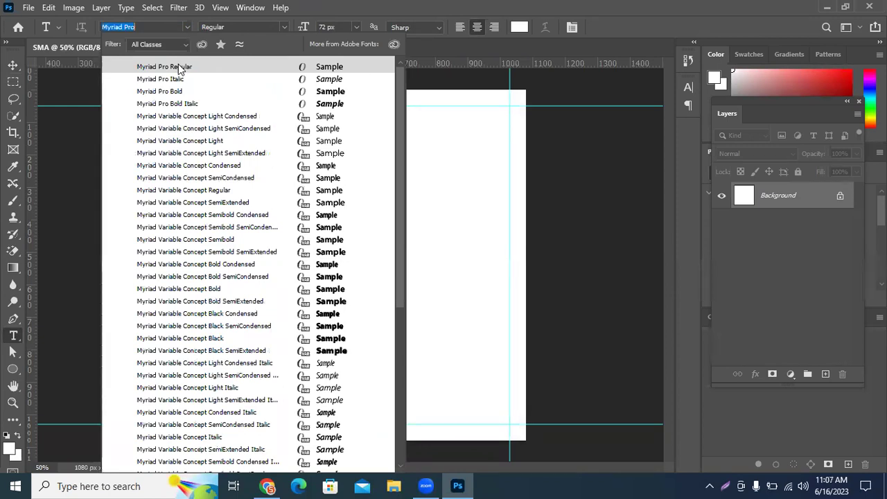
pyautogui.click(178, 68)
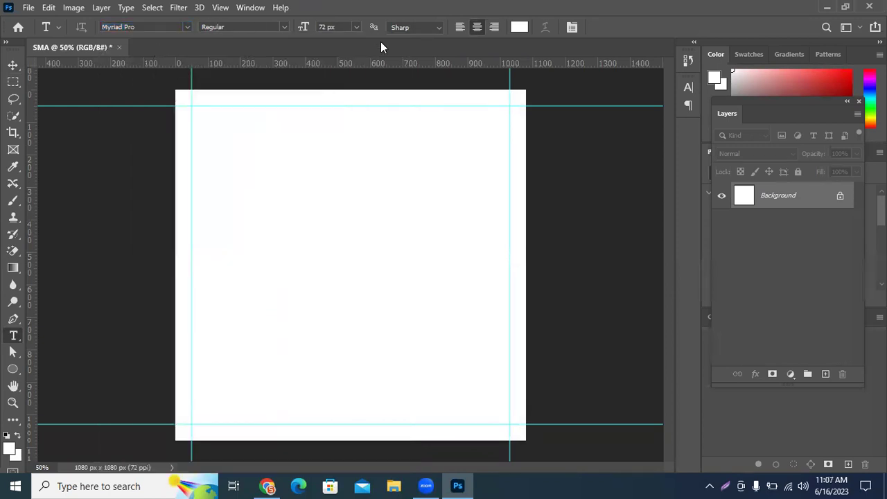
pyautogui.click(356, 27)
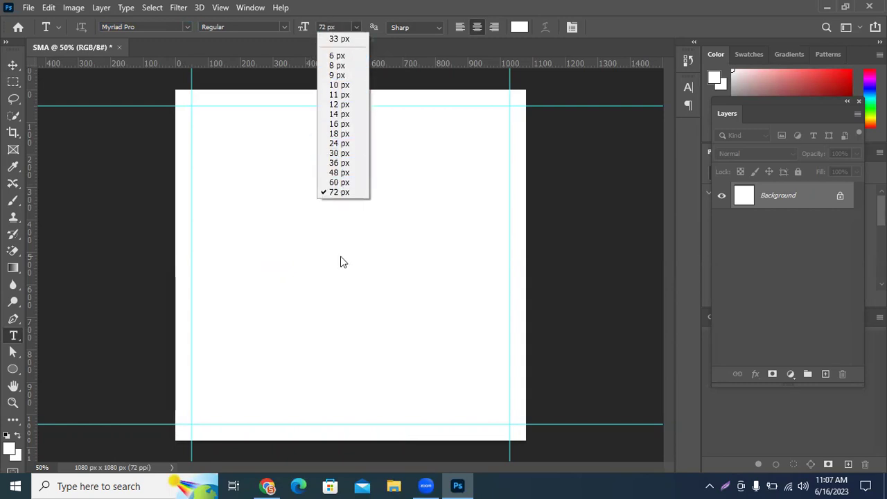
pyautogui.click(346, 56)
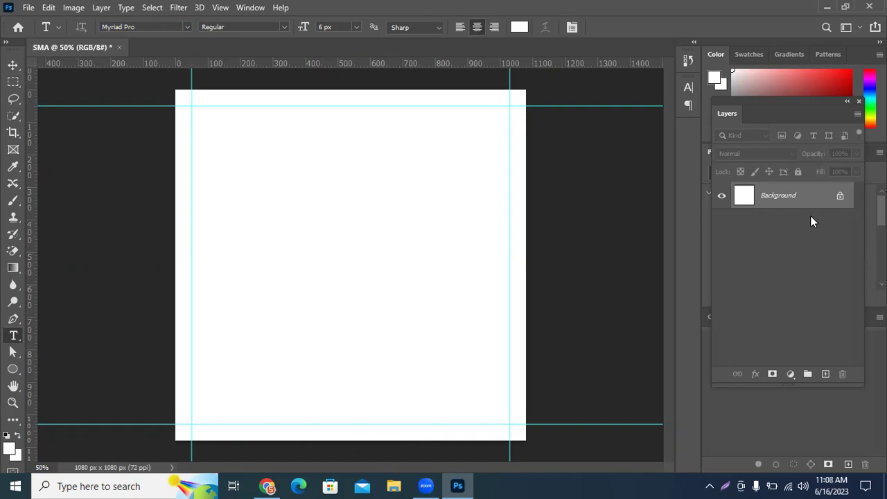
# Add two new empty layers above the background.
pyautogui.click(825, 373)
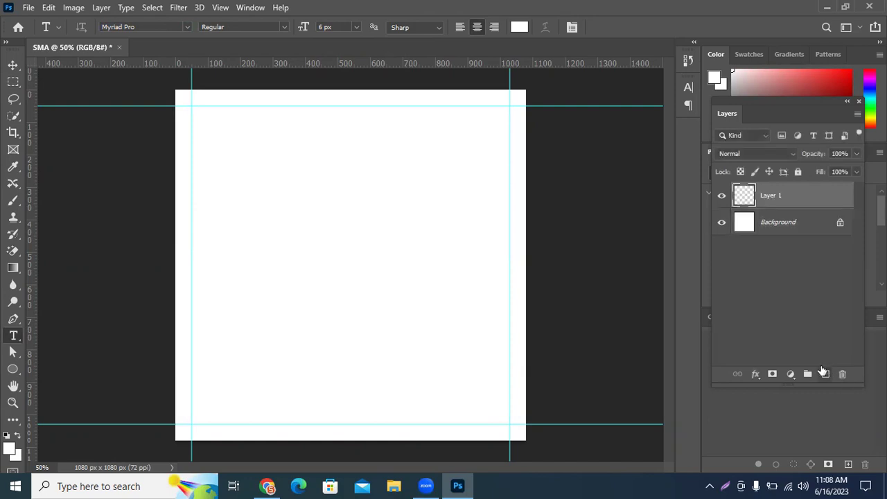
pyautogui.click(825, 374)
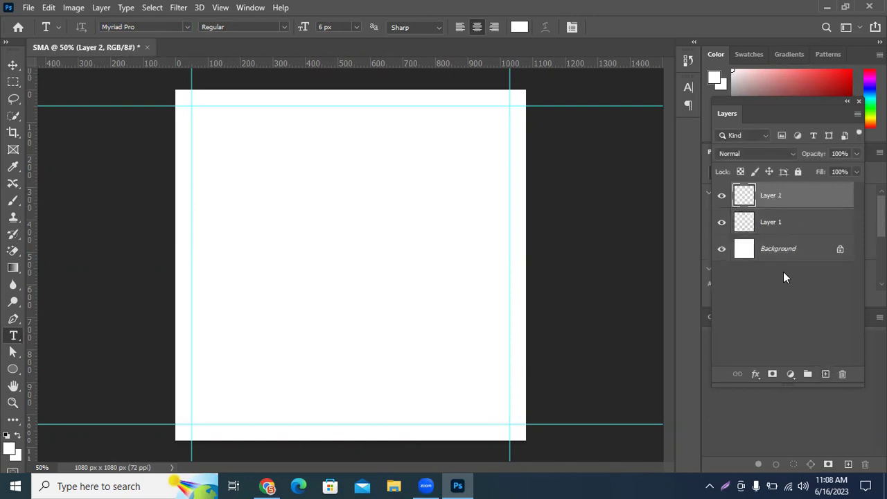
pyautogui.click(780, 231)
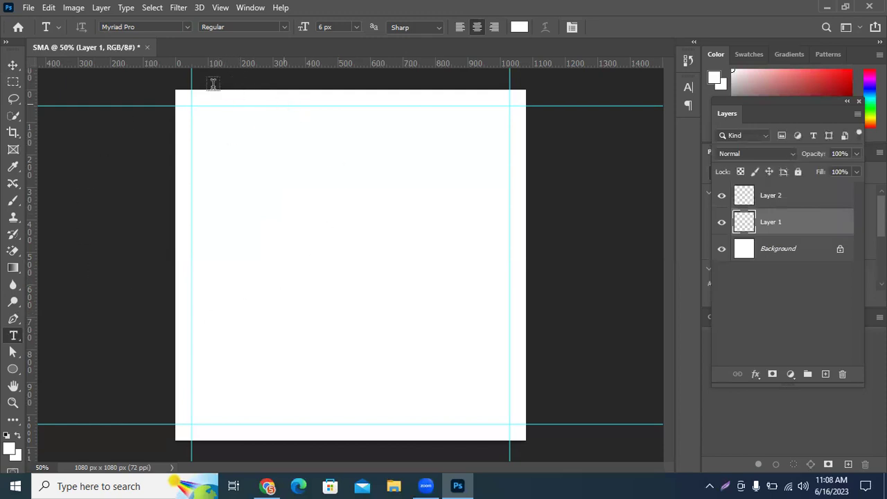
# On Layer 2, draw an elliptical selection from the canvas top-left.
pyautogui.click(776, 195)
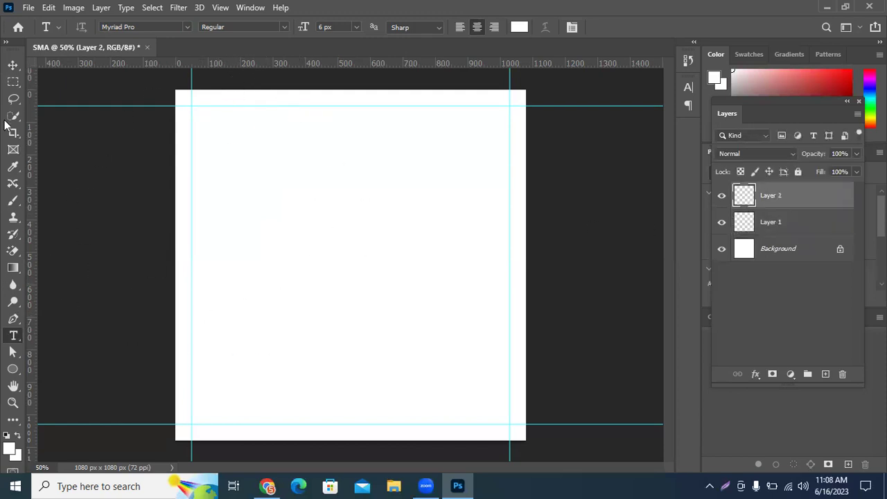
pyautogui.moveTo(13, 82); pyautogui.dragTo(63, 93)
pyautogui.moveTo(178, 105); pyautogui.dragTo(363, 313)
# Reset to default colours, fill the oval selection with solid black, then make Layer 1 active.
pyautogui.click(7, 435)
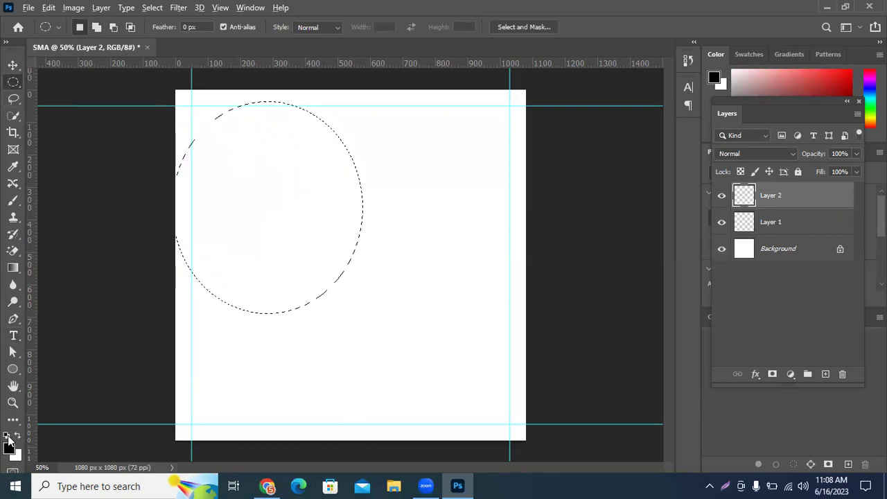
pyautogui.hotkey('alt', 'BackSpace')
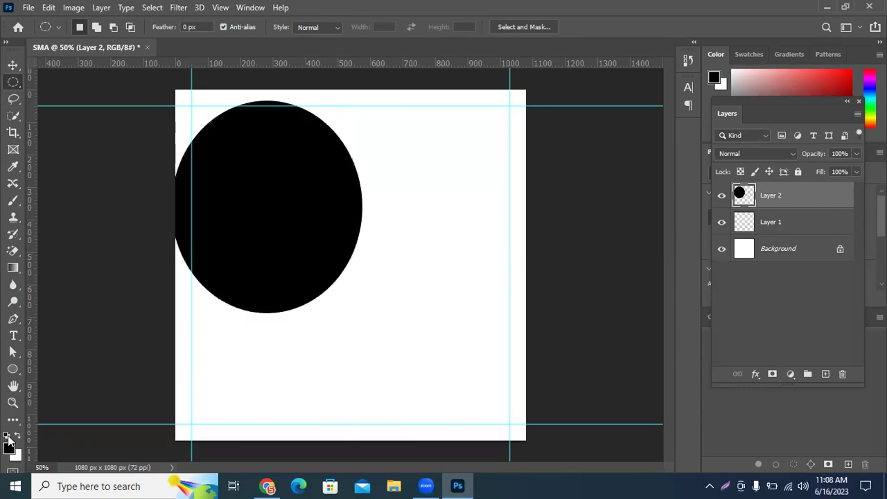
pyautogui.click(12, 65)
pyautogui.click(754, 220)
pyautogui.click(13, 335)
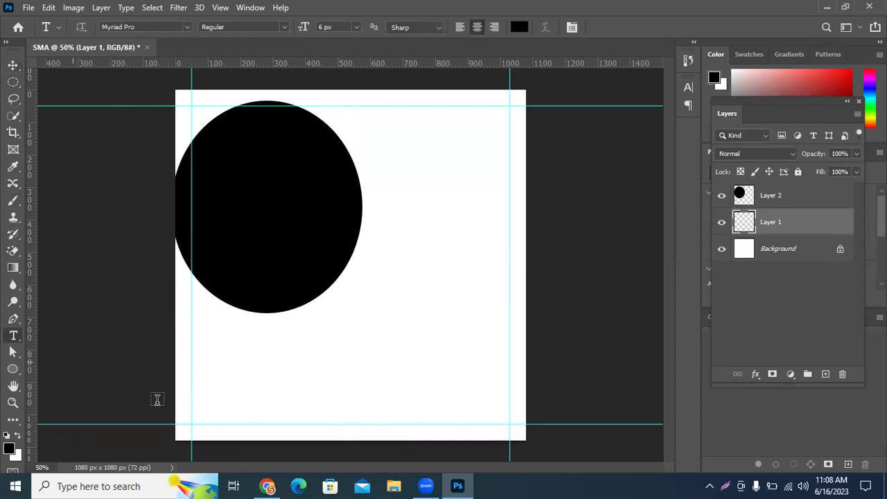
pyautogui.click(246, 211)
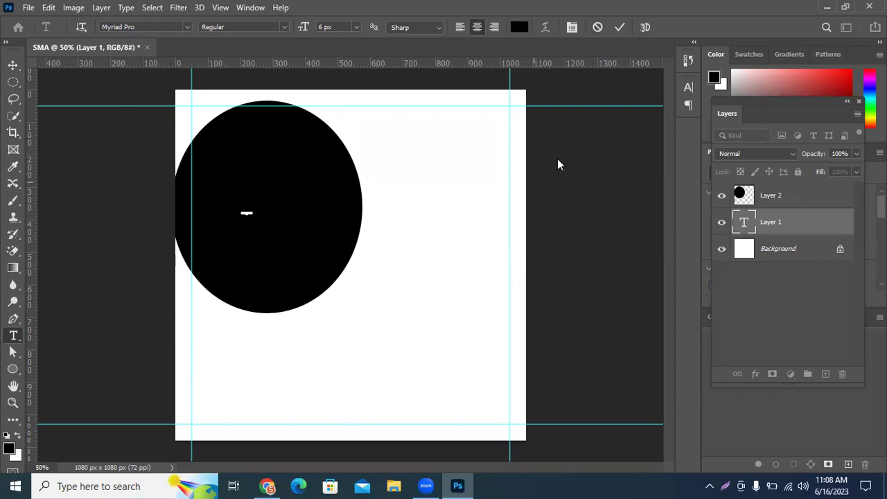
pyautogui.click(598, 27)
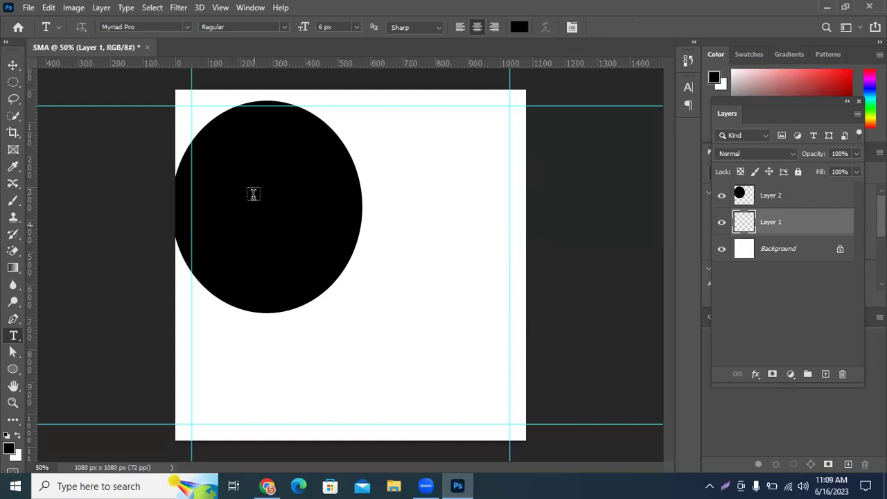
pyautogui.click(770, 196)
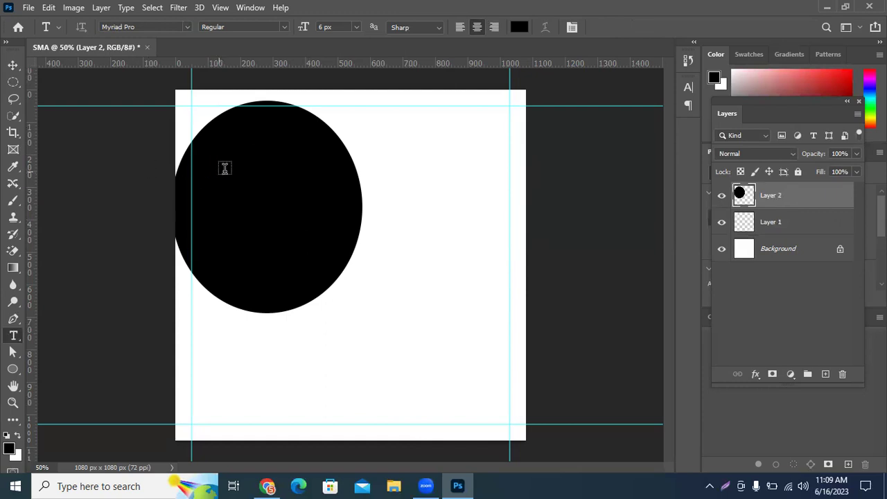
pyautogui.click(789, 228)
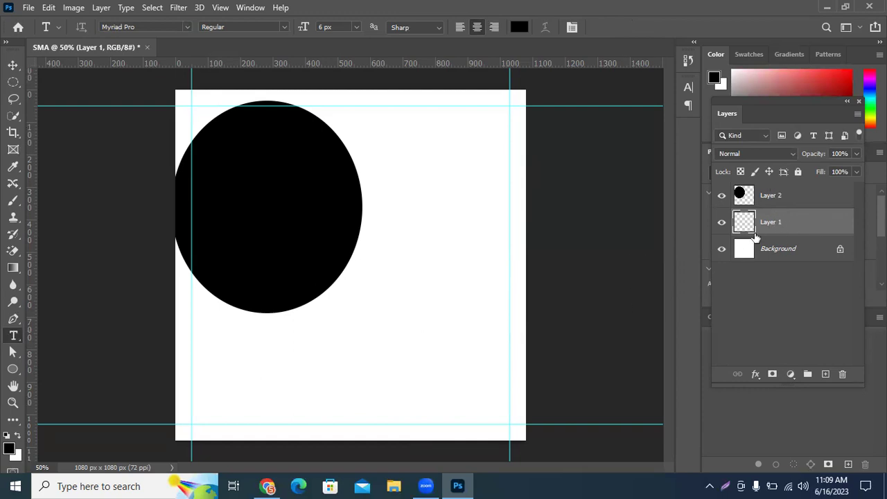
pyautogui.click(12, 85)
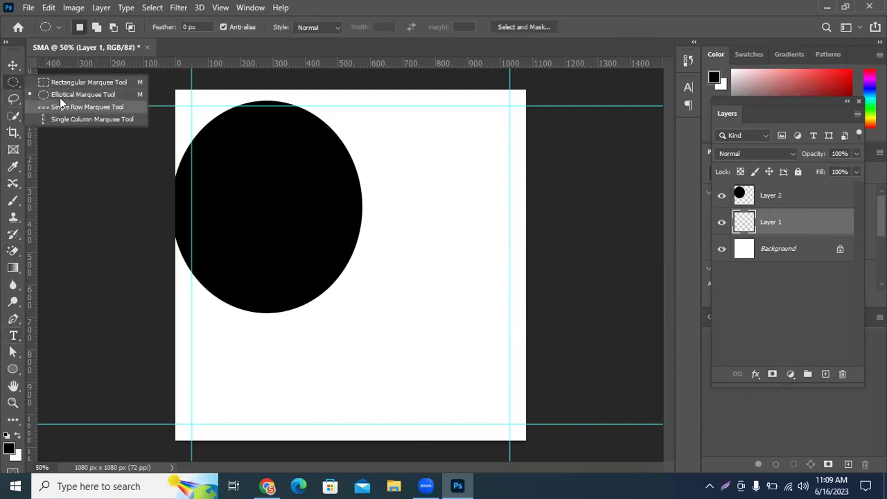
# Fill a rectangular selection at the canvas's top-right edge with black, then deselect.
pyautogui.click(69, 79)
pyautogui.moveTo(471, 106); pyautogui.dragTo(510, 183)
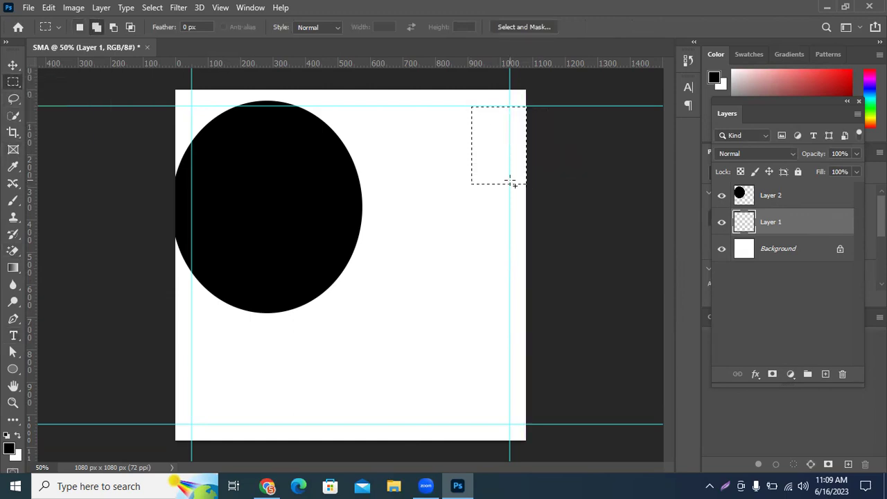
pyautogui.hotkey('alt', 'BackSpace')
pyautogui.hotkey('ctrl', 'd')
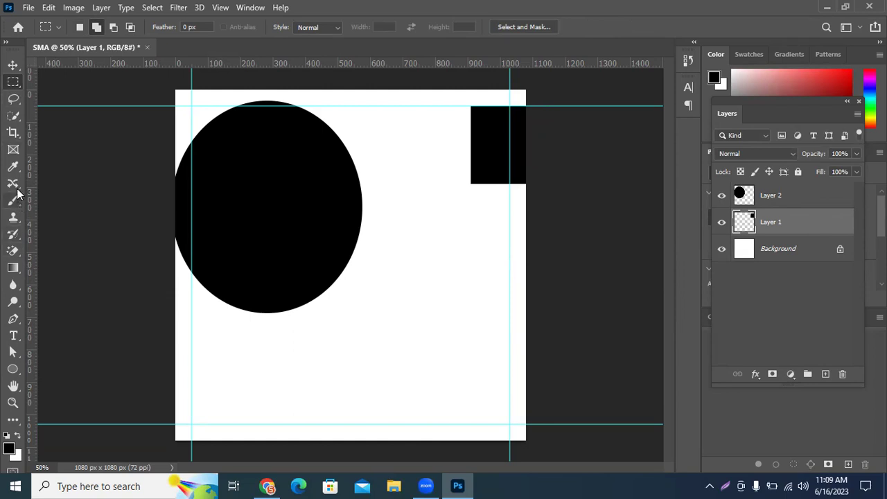
pyautogui.click(13, 335)
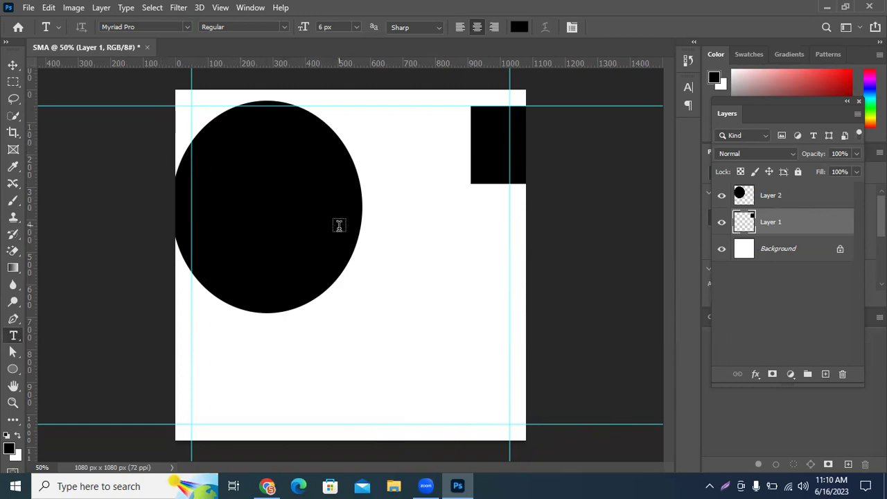
# Add 72 px Lorem Ipsum text in the canvas's lower right.
pyautogui.click(386, 371)
pyautogui.click(356, 27)
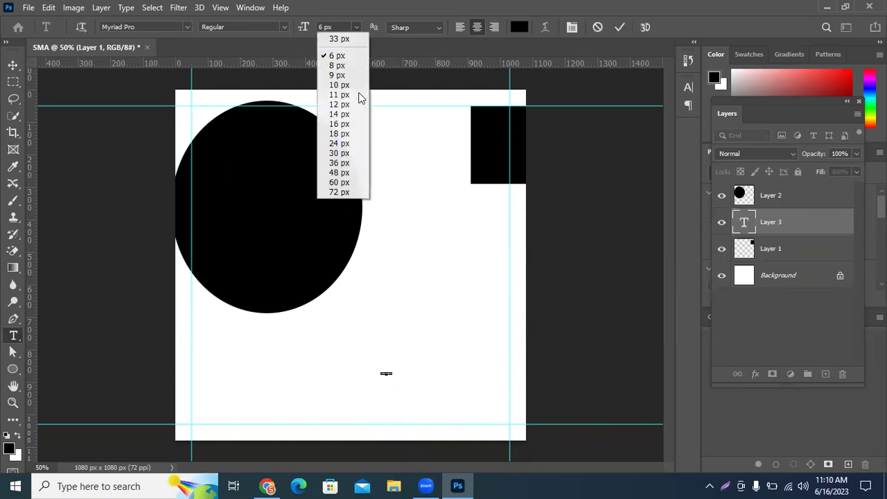
pyautogui.click(339, 192)
pyautogui.press('Escape')
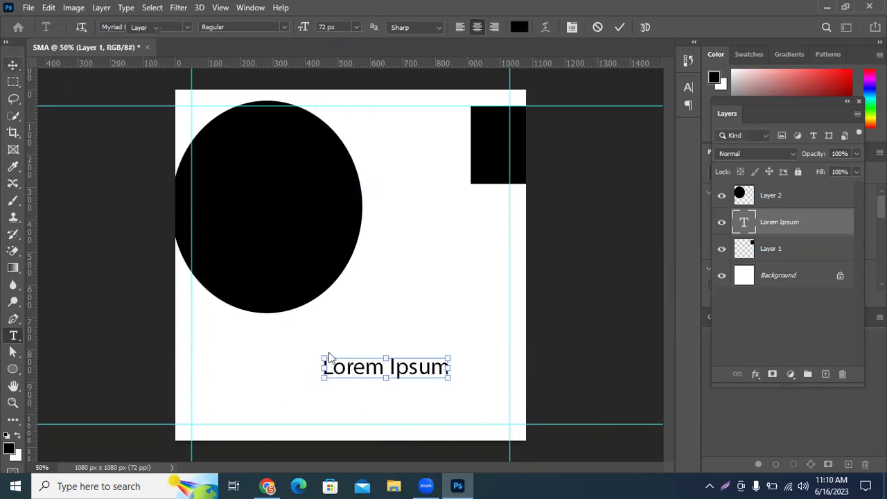
pyautogui.press('v')
pyautogui.click(399, 326)
pyautogui.moveTo(421, 381); pyautogui.dragTo(292, 222)
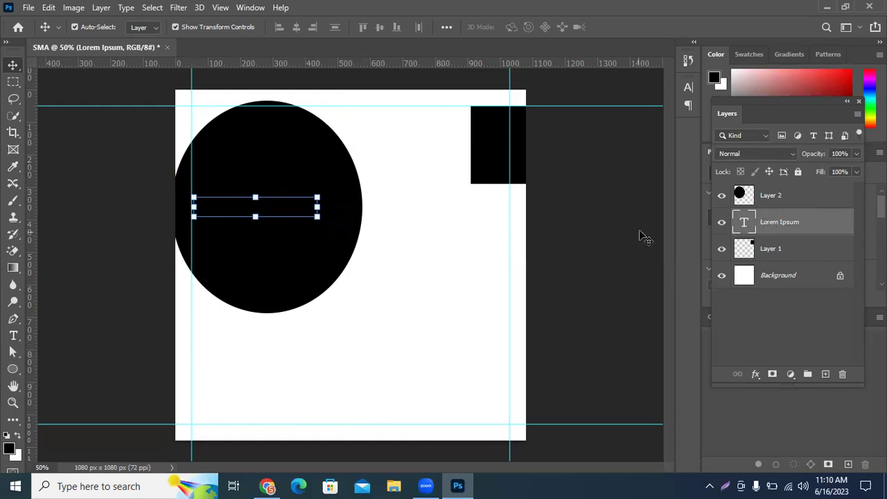
pyautogui.hotkey('ctrl', 'z')
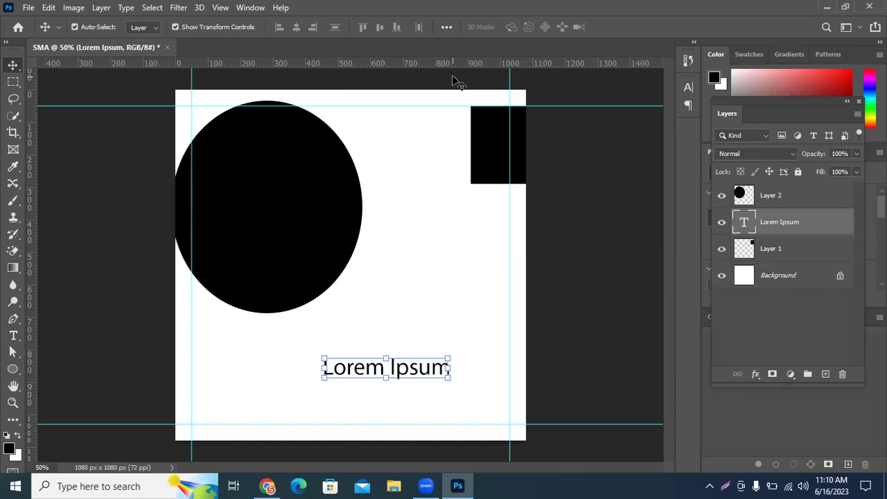
# Recolour the Lorem Ipsum text to pure red #ff0000.
pyautogui.doubleClick(357, 370)
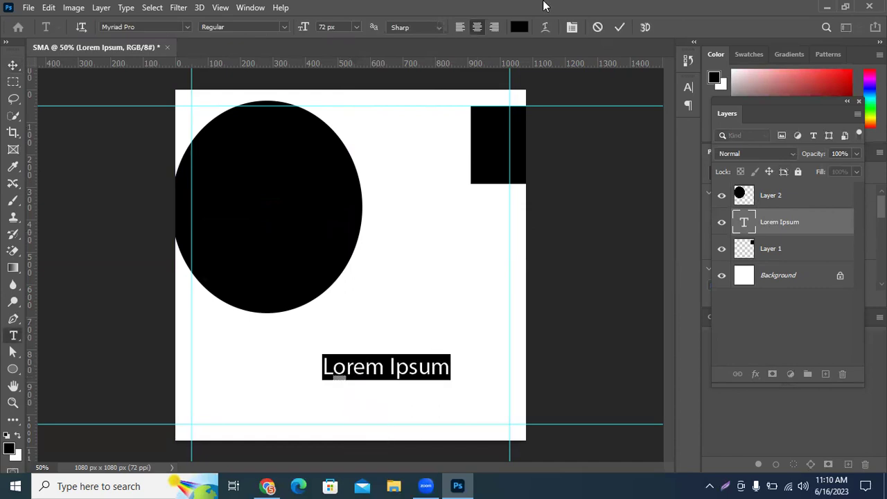
pyautogui.click(519, 27)
pyautogui.click(433, 145)
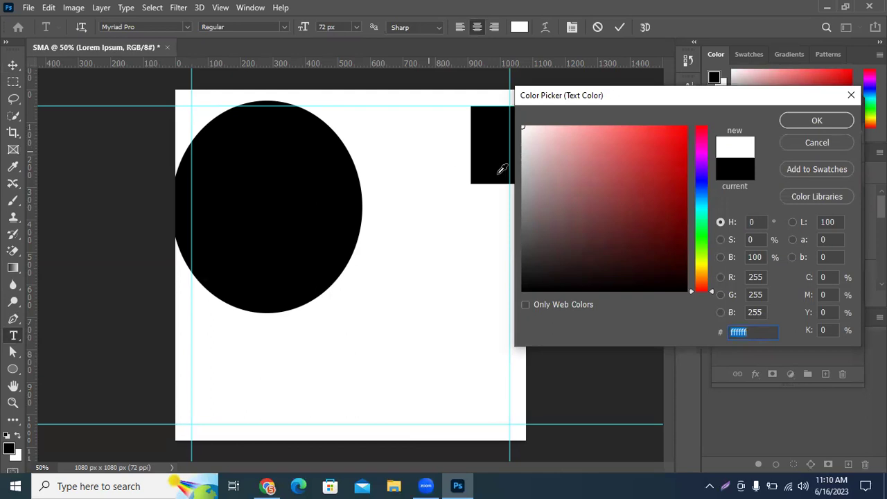
pyautogui.moveTo(686, 170); pyautogui.dragTo(862, 131)
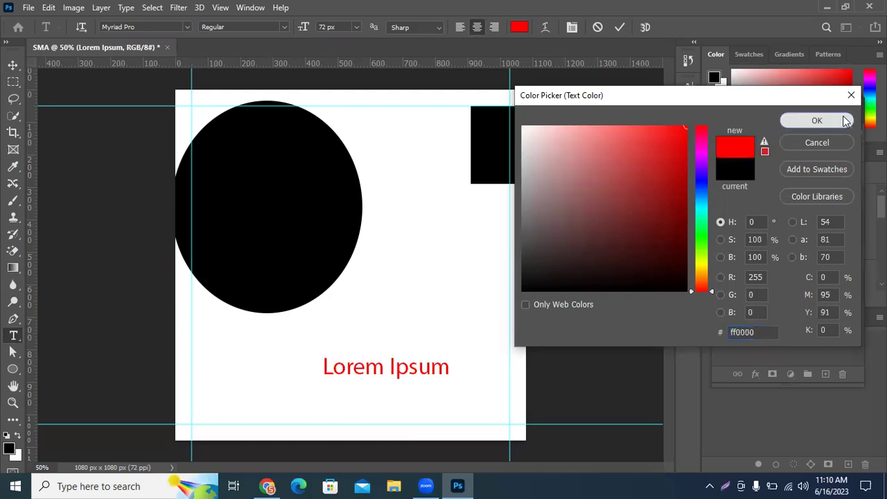
pyautogui.click(844, 120)
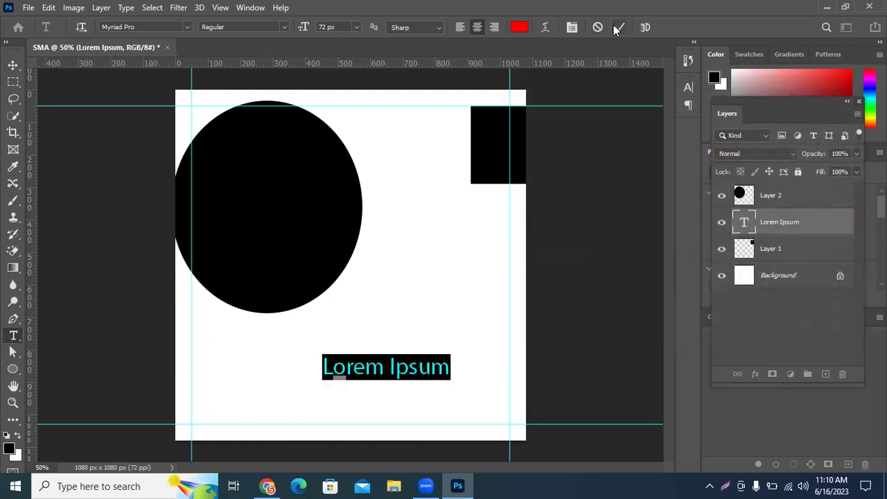
# Drag the red text up beside the top-right black rectangle and commit it.
pyautogui.moveTo(422, 390); pyautogui.dragTo(349, 210)
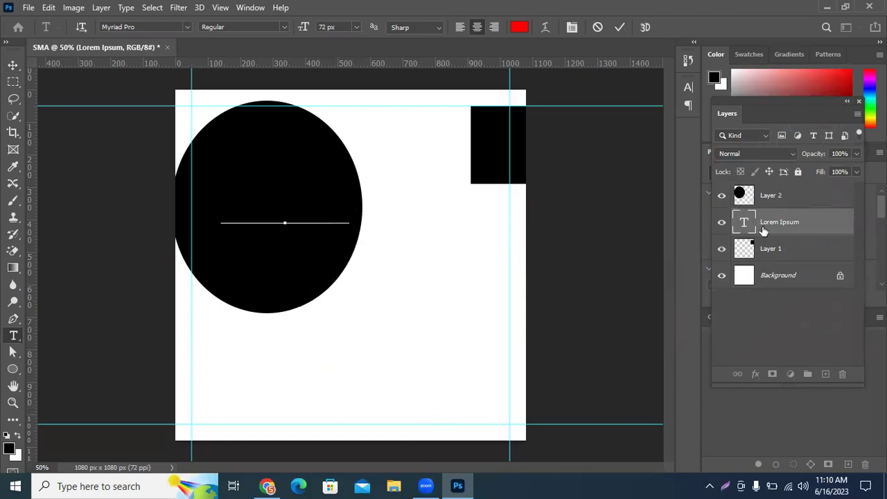
pyautogui.moveTo(334, 255); pyautogui.dragTo(494, 133)
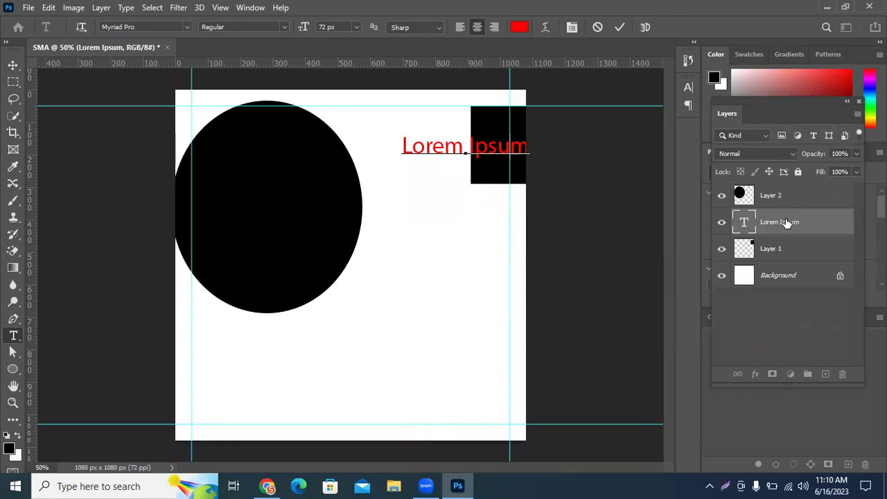
pyautogui.moveTo(451, 188); pyautogui.dragTo(438, 211)
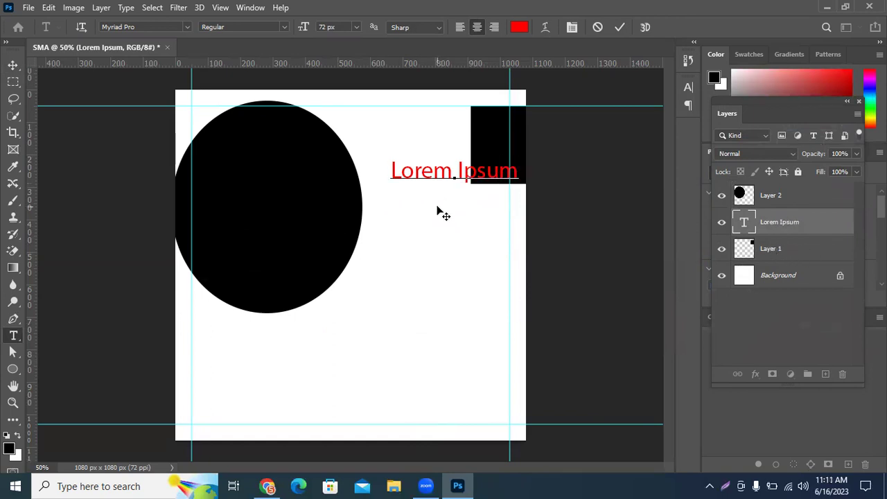
pyautogui.click(620, 27)
pyautogui.press('v')
pyautogui.click(799, 197)
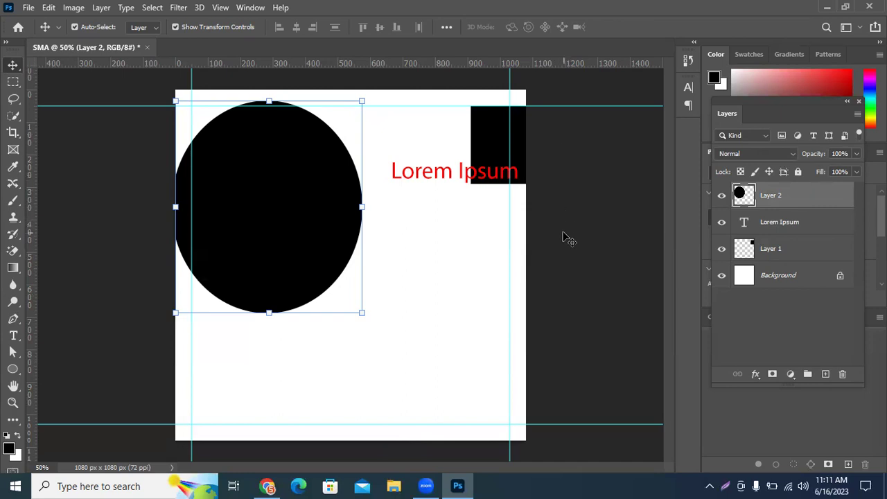
pyautogui.click(790, 316)
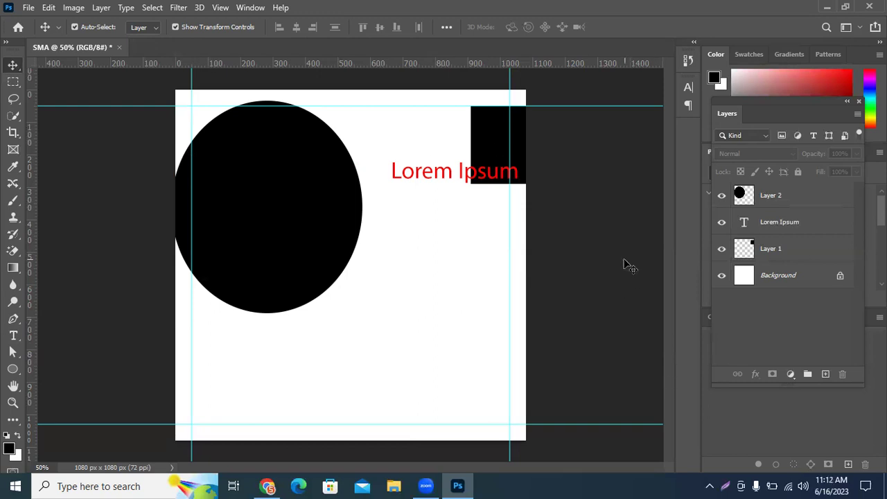
pyautogui.click(13, 335)
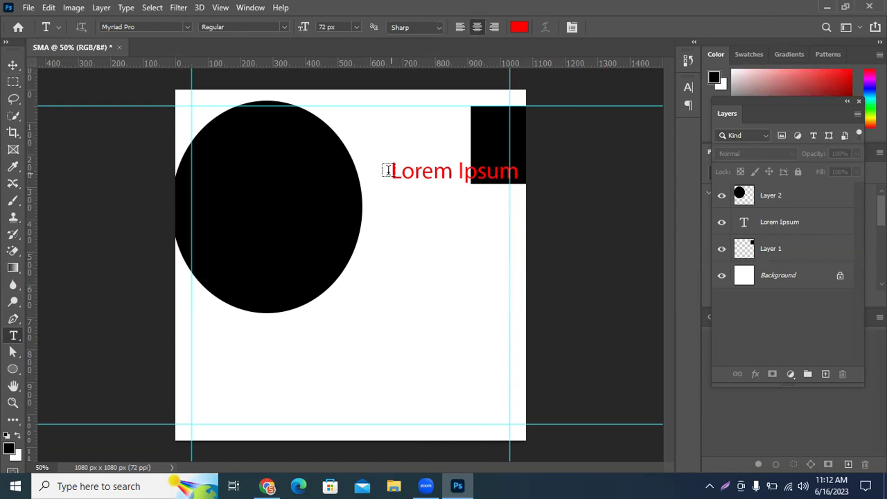
# Select the Lorem Ipsum text at 72 px and drag it down below the circle.
pyautogui.moveTo(392, 171); pyautogui.dragTo(526, 172)
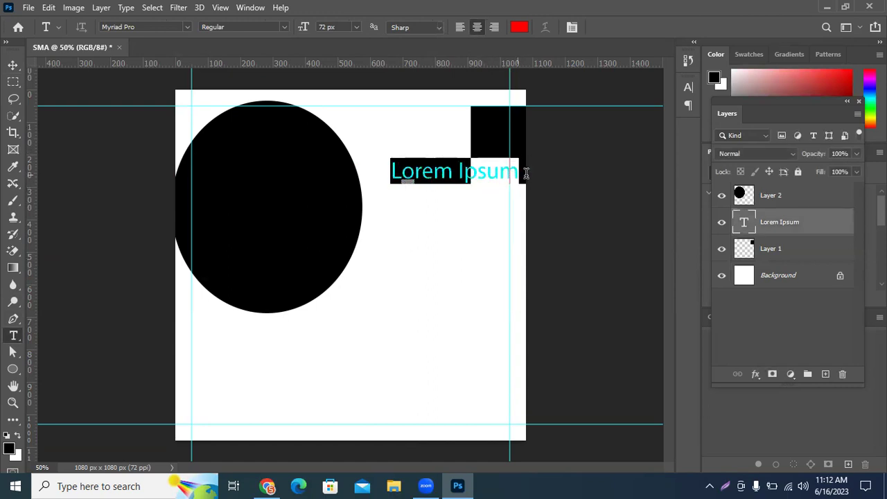
pyautogui.click(358, 26)
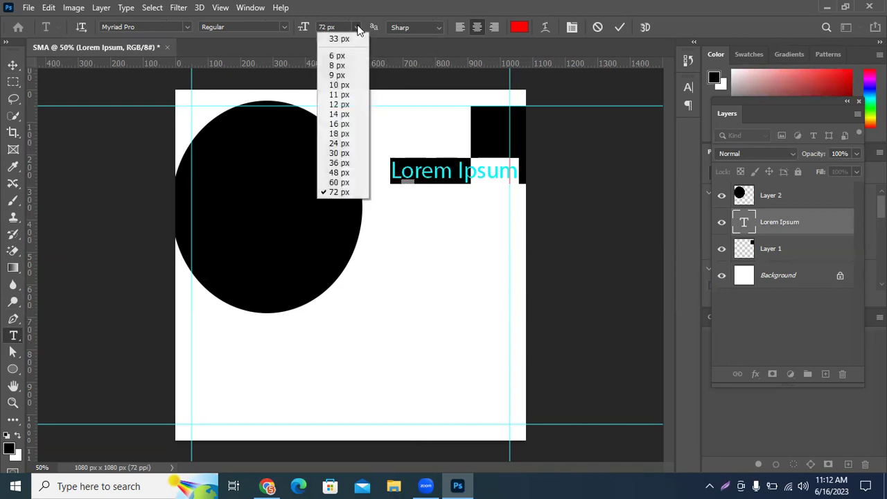
pyautogui.click(330, 30)
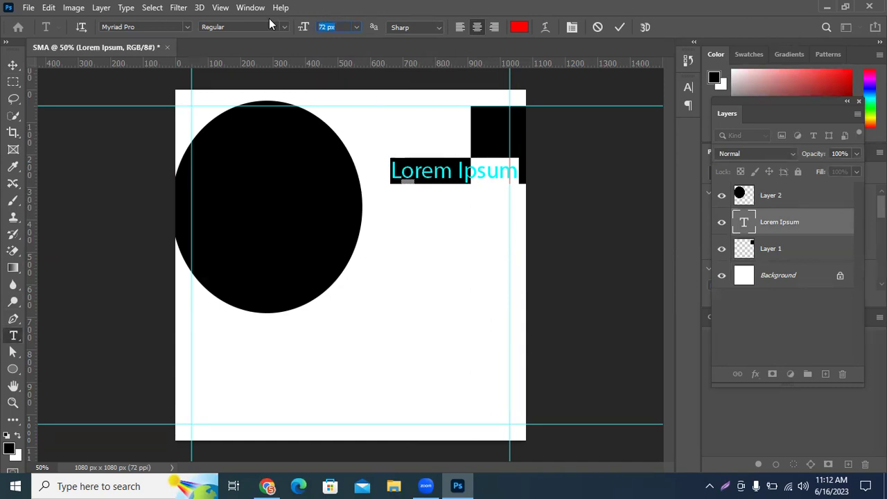
pyautogui.moveTo(439, 239)
pyautogui.moveTo(485, 270); pyautogui.dragTo(312, 404)
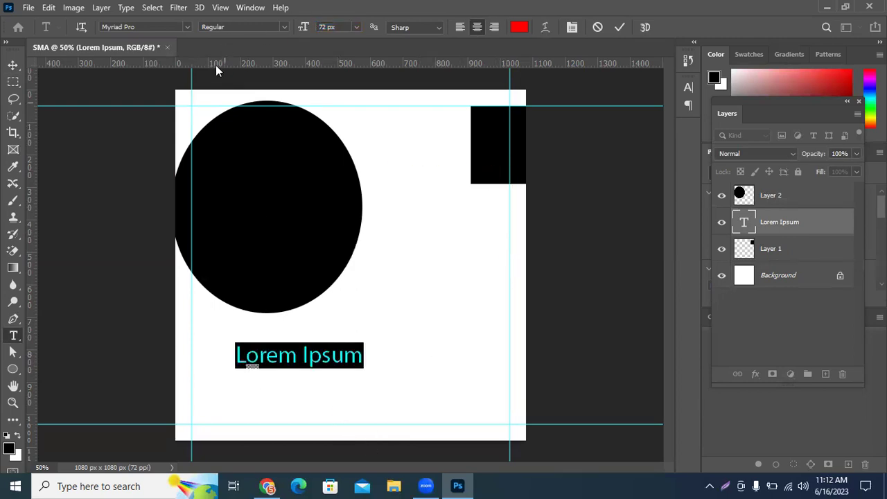
# Keep the font as Myriad Pro Regular and left-align the text.
pyautogui.click(187, 26)
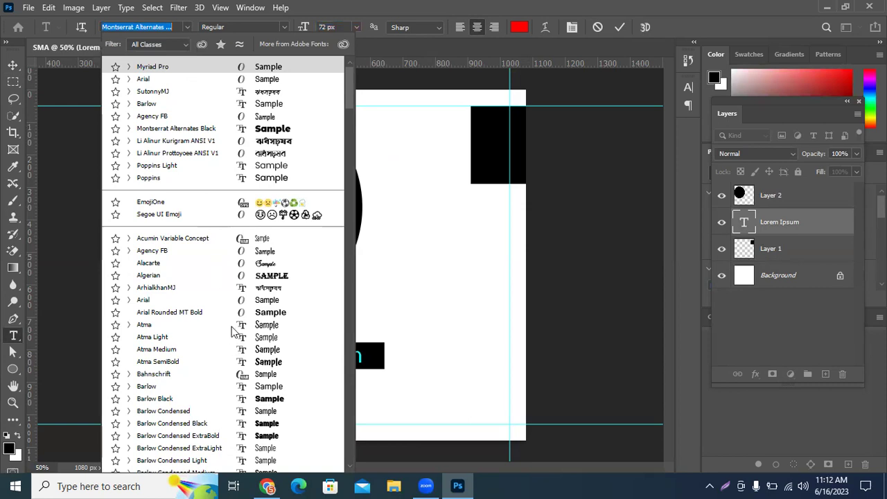
pyautogui.click(286, 25)
pyautogui.click(284, 27)
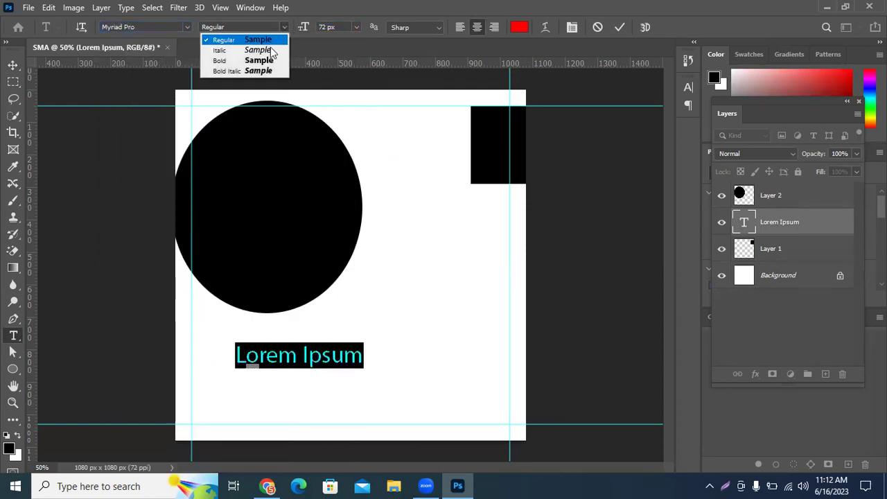
pyautogui.click(337, 8)
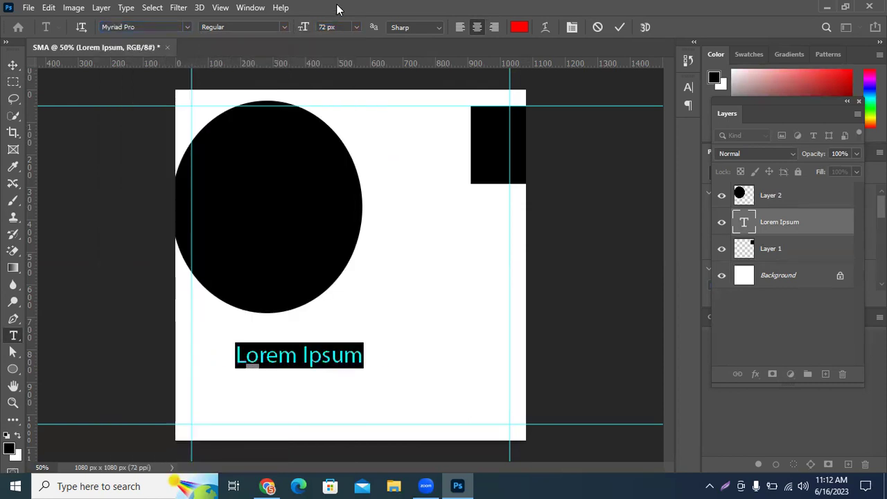
pyautogui.click(459, 27)
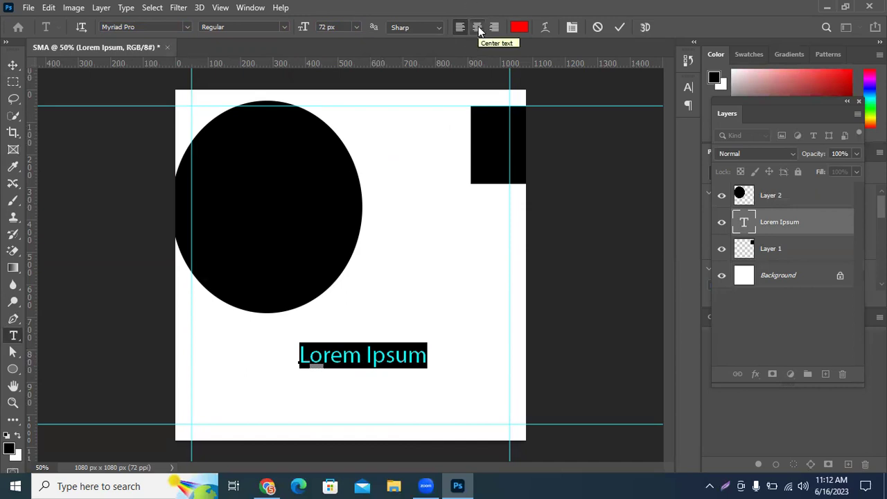
# Centre-align the text and remove the stray 'a' letters typed into it.
pyautogui.click(396, 355)
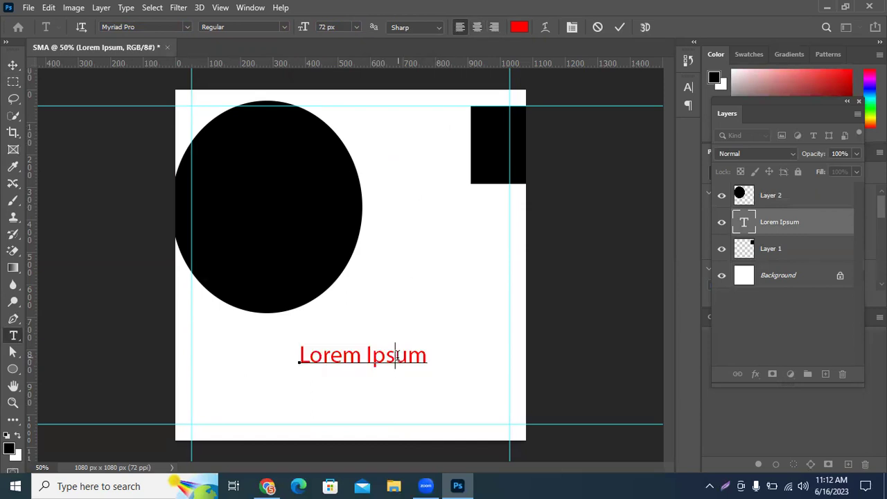
pyautogui.write('aaa')
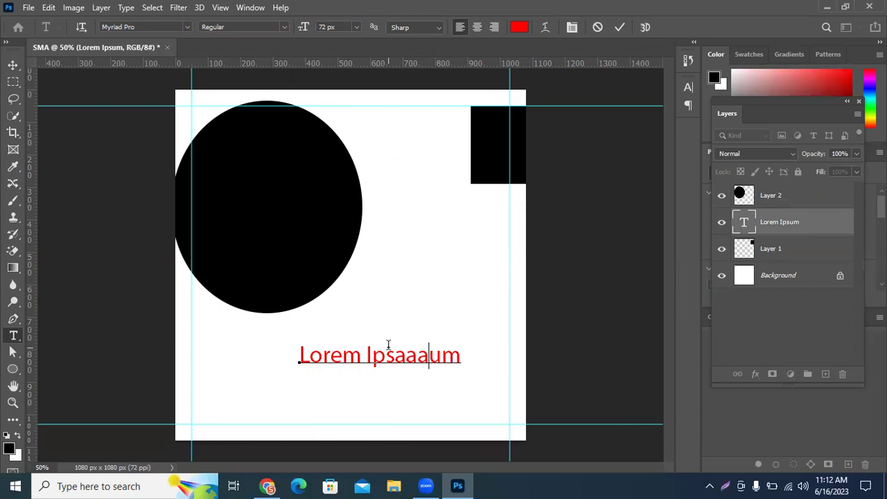
pyautogui.press('Left')
pyautogui.press('Left')
pyautogui.press('Delete')
pyautogui.press('Delete')
pyautogui.press('Home')
pyautogui.hotkey('shift', 'Right')
pyautogui.hotkey('shift', 'Right')
pyautogui.hotkey('shift', 'Right')
pyautogui.hotkey('shift', 'Right')
pyautogui.hotkey('shift', 'Right')
pyautogui.hotkey('shift', 'Right')
pyautogui.hotkey('shift', 'Right')
pyautogui.hotkey('shift', 'Right')
pyautogui.hotkey('shift', 'Right')
pyautogui.hotkey('shift', 'Right')
pyautogui.hotkey('shift', 'Right')
pyautogui.hotkey('shift', 'Right')
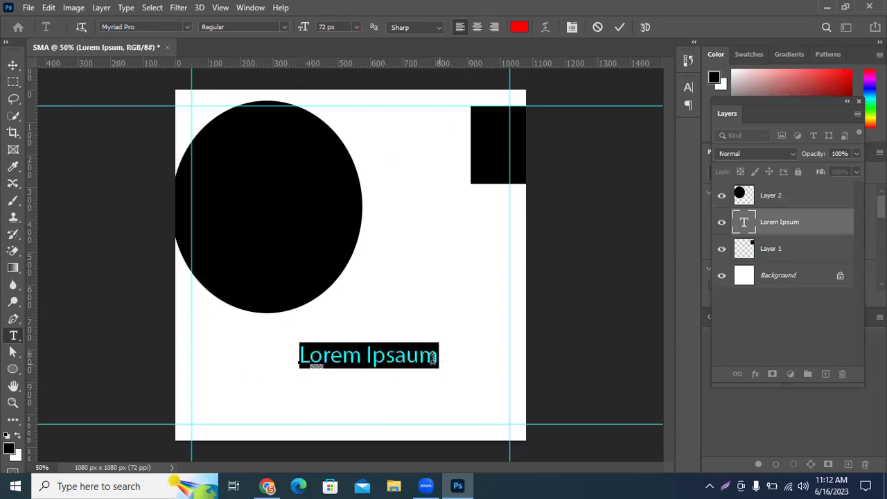
pyautogui.click(477, 29)
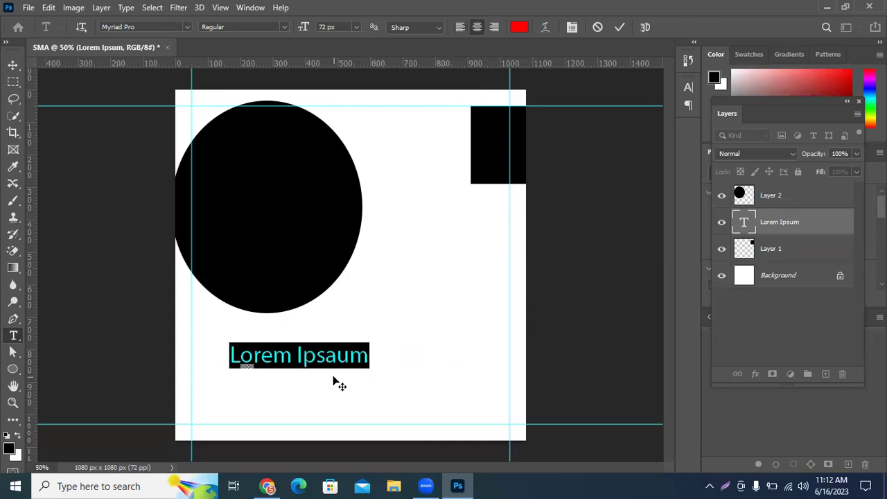
pyautogui.click(326, 353)
pyautogui.write('aaaa')
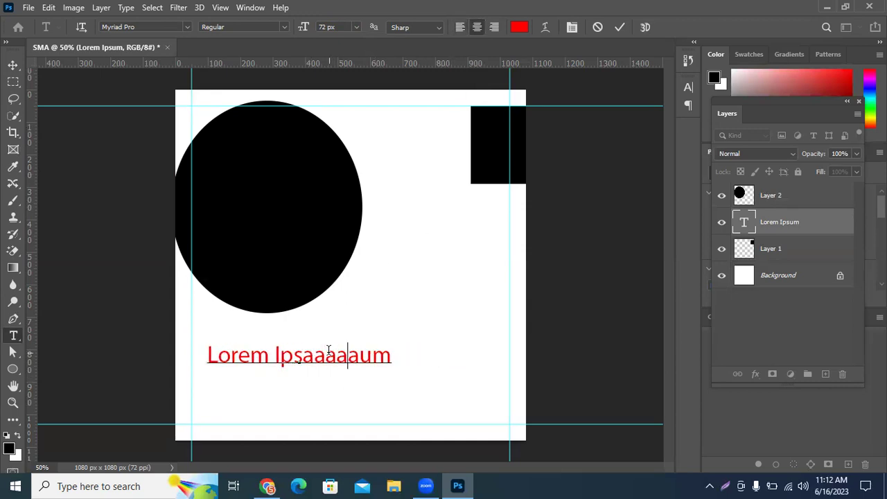
pyautogui.press('Left')
pyautogui.press('Left')
pyautogui.press('BackSpace')
pyautogui.press('BackSpace')
pyautogui.press('BackSpace')
pyautogui.press('BackSpace')
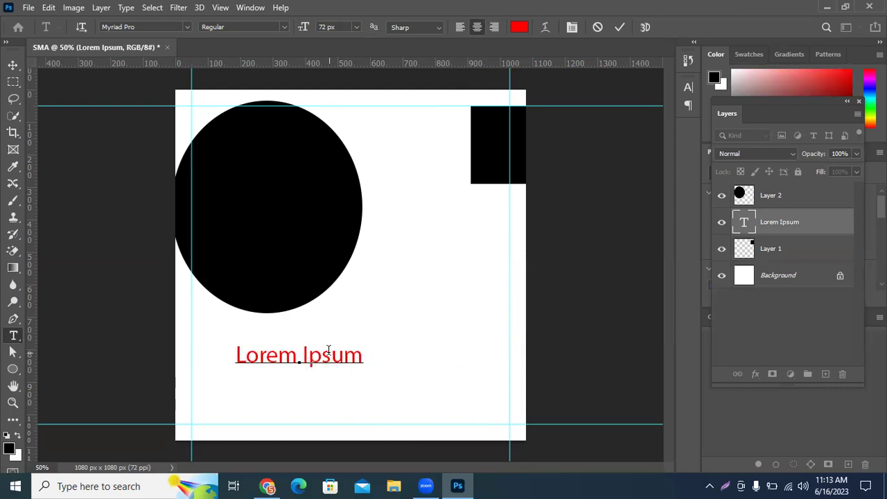
pyautogui.click(12, 64)
# Snap Lorem Ipsum to the canvas's horizontal centre guide and select it for editing.
pyautogui.moveTo(316, 366); pyautogui.dragTo(368, 356)
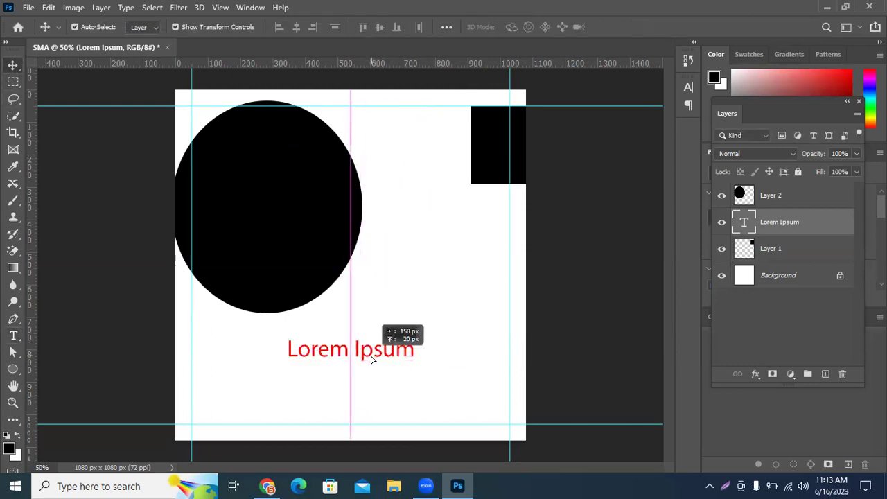
pyautogui.doubleClick(302, 356)
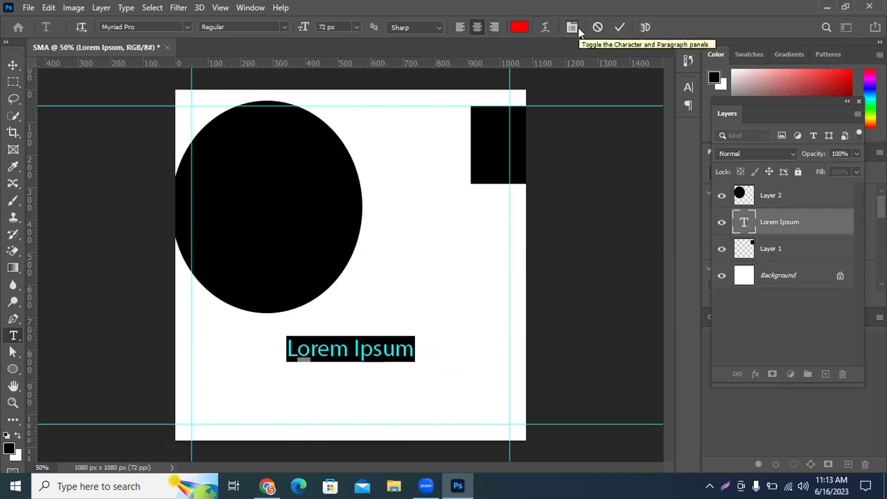
# Select all the Lorem Ipsum text, show the Character panel, and choose Montserrat Alternates.
pyautogui.click(330, 347)
pyautogui.moveTo(282, 348); pyautogui.dragTo(433, 356)
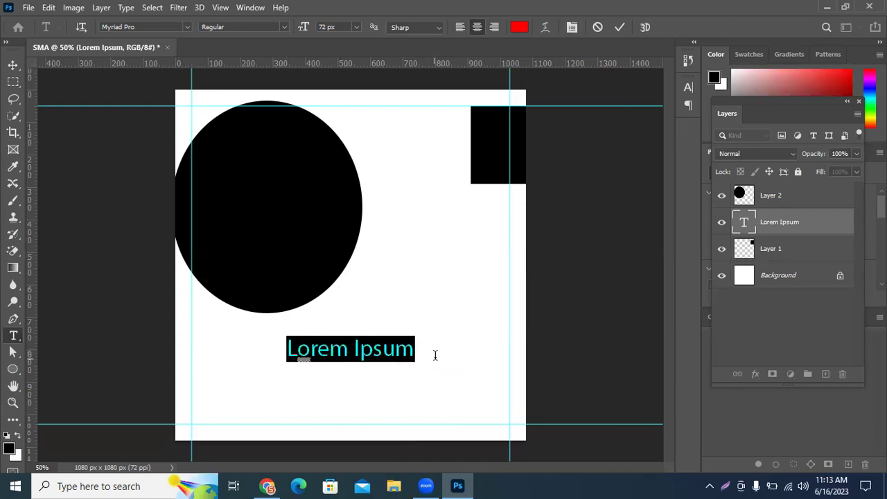
pyautogui.click(571, 27)
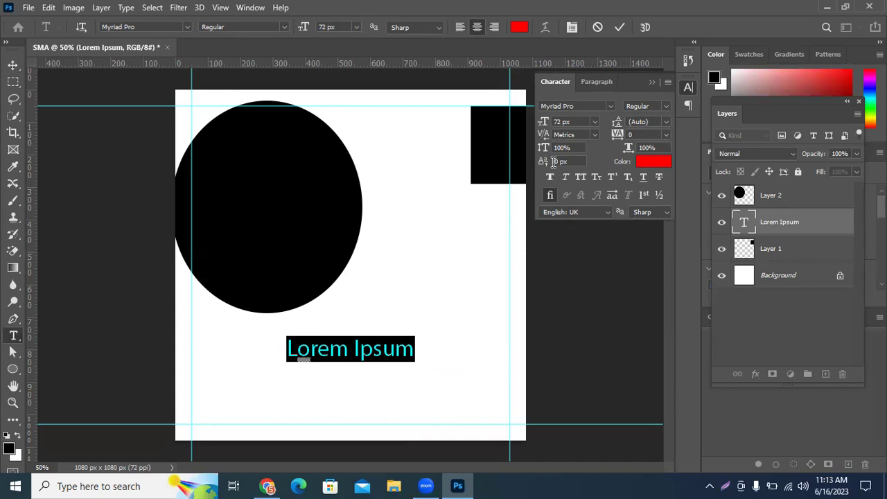
pyautogui.click(609, 106)
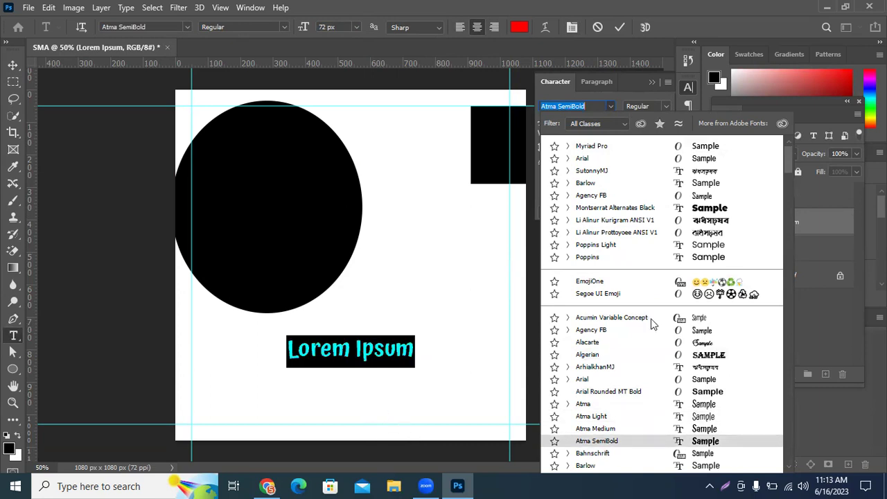
pyautogui.scroll(-2, 651, 321)
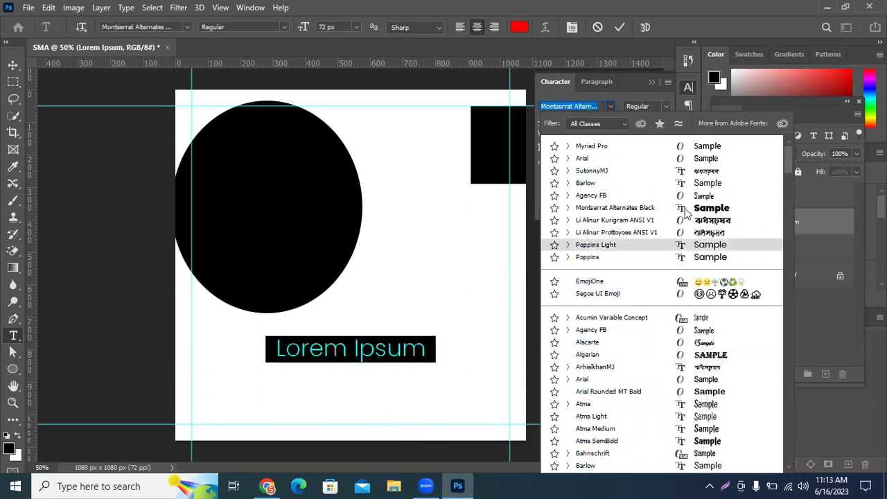
pyautogui.click(379, 362)
pyautogui.click(348, 350)
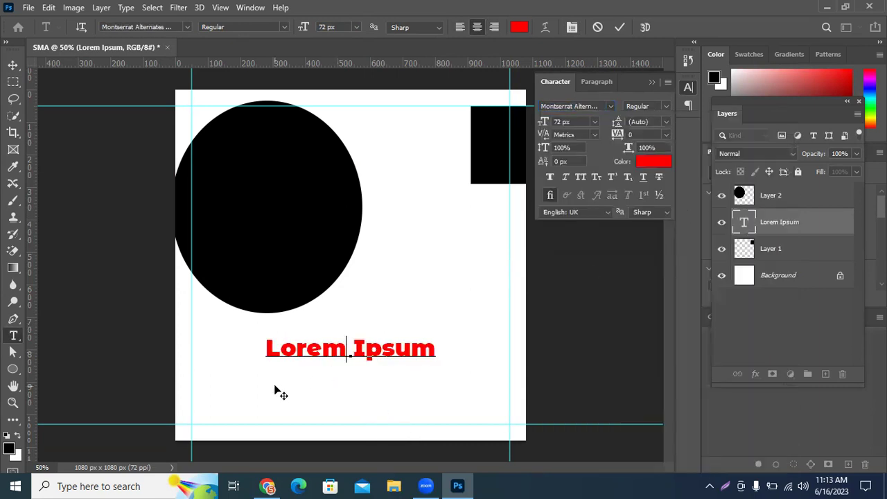
pyautogui.moveTo(270, 350); pyautogui.dragTo(467, 348)
pyautogui.click(664, 106)
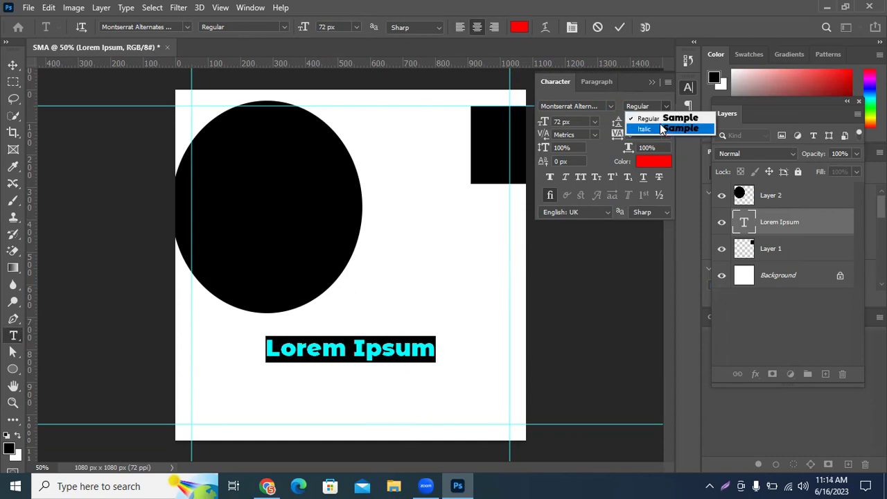
pyautogui.click(660, 128)
pyautogui.click(667, 105)
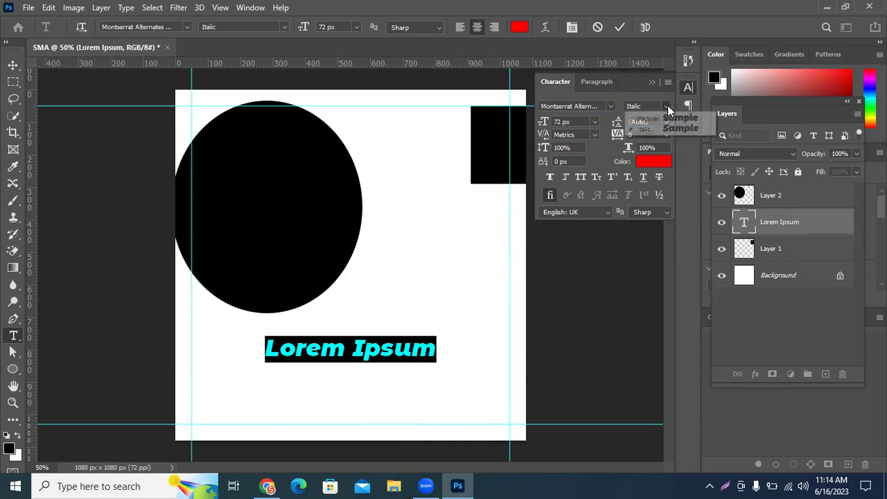
pyautogui.click(664, 119)
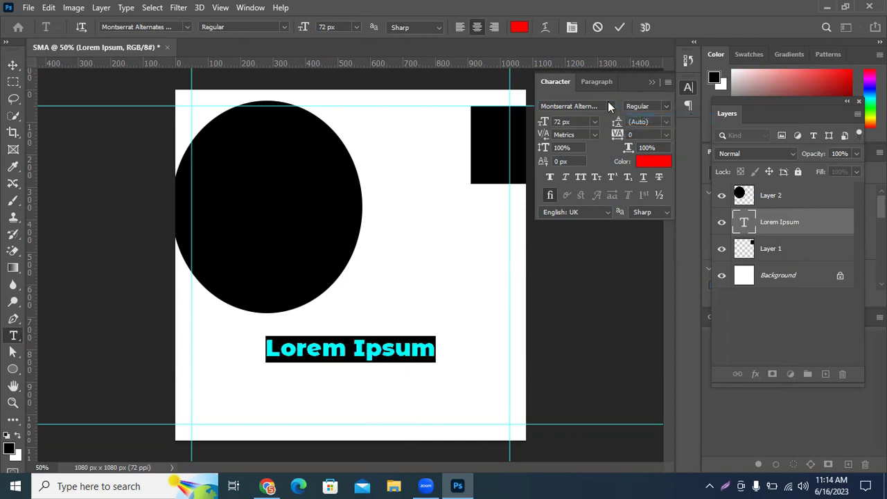
pyautogui.click(609, 106)
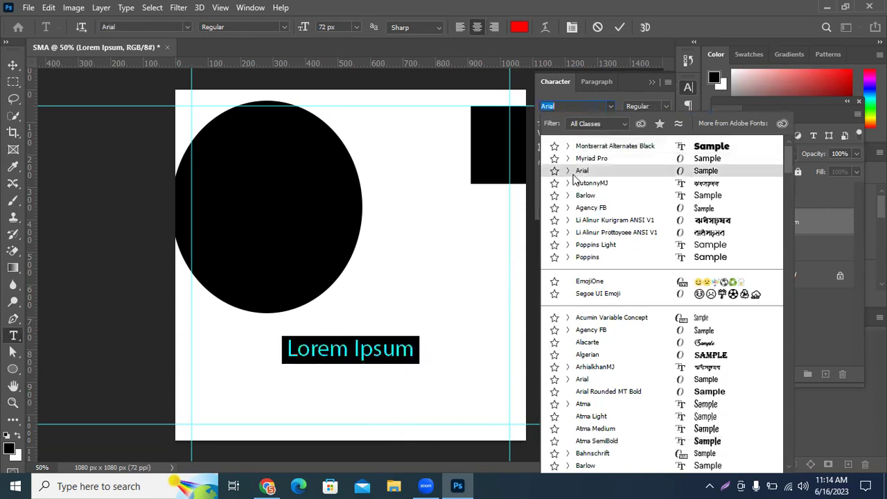
pyautogui.click(568, 195)
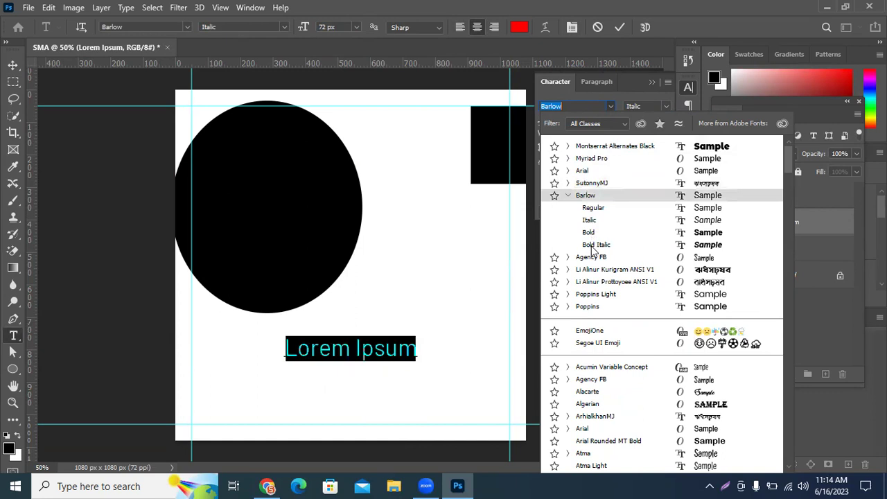
pyautogui.click(568, 196)
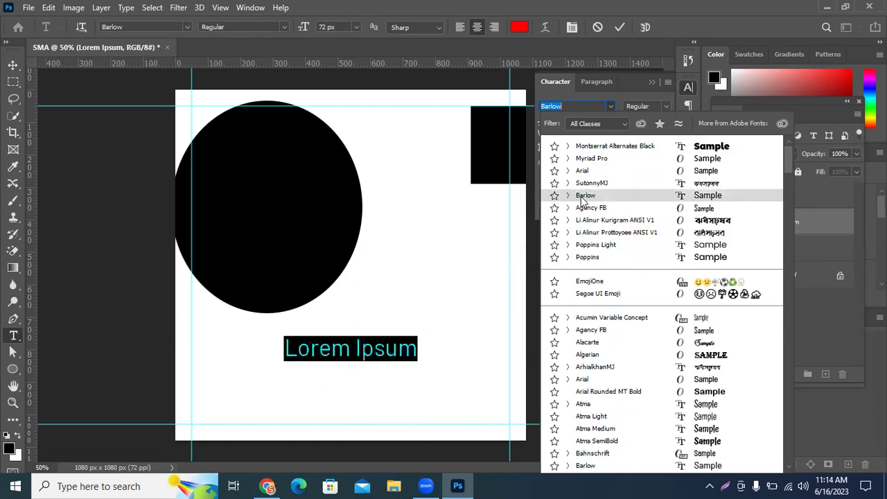
pyautogui.press('Escape')
pyautogui.click(663, 106)
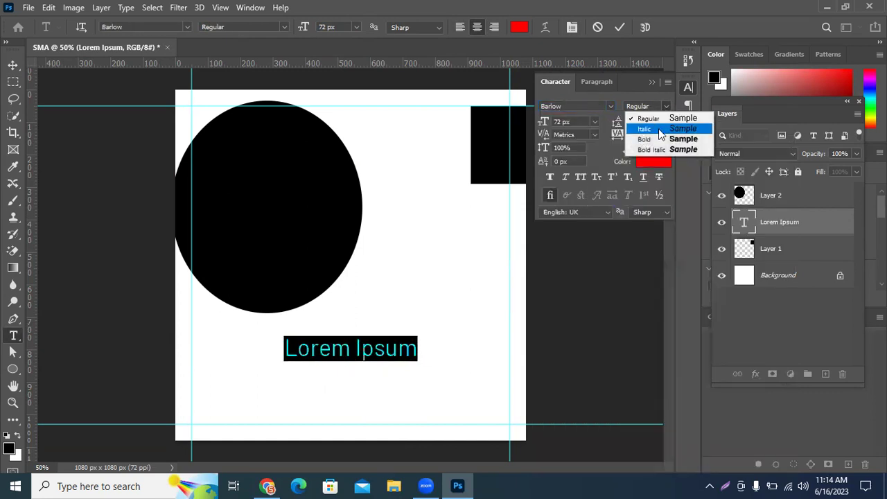
pyautogui.press('Escape')
pyautogui.click(613, 106)
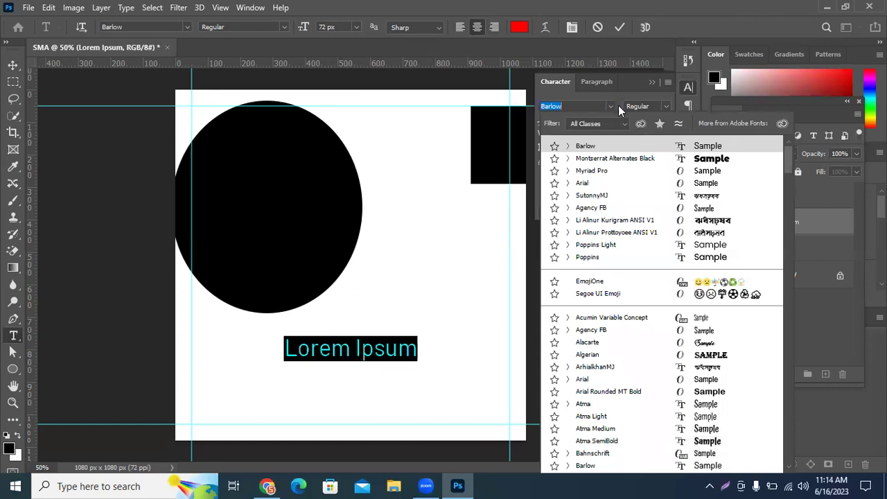
pyautogui.press('Down')
pyautogui.press('Return')
pyautogui.click(664, 121)
pyautogui.click(663, 122)
pyautogui.click(346, 349)
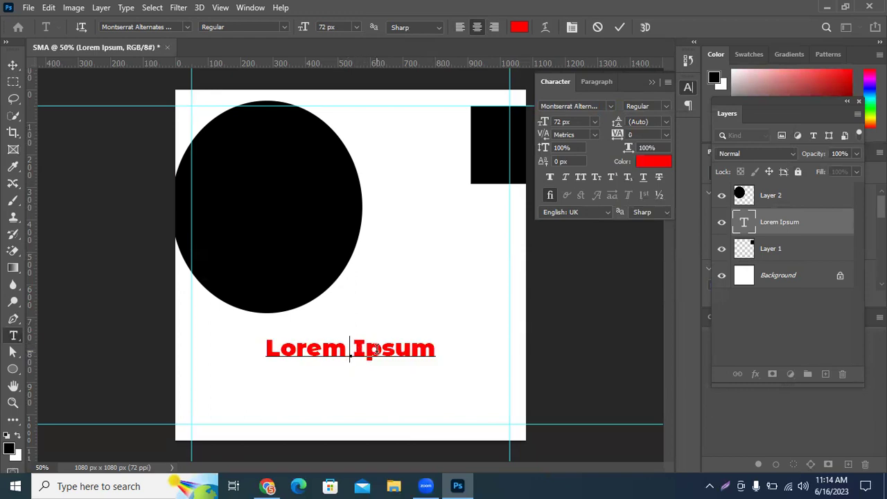
# Break the text onto two lines, Lorem above Ipsum.
pyautogui.press('BackSpace')
pyautogui.press('BackSpace')
pyautogui.write('m')
pyautogui.press('Return')
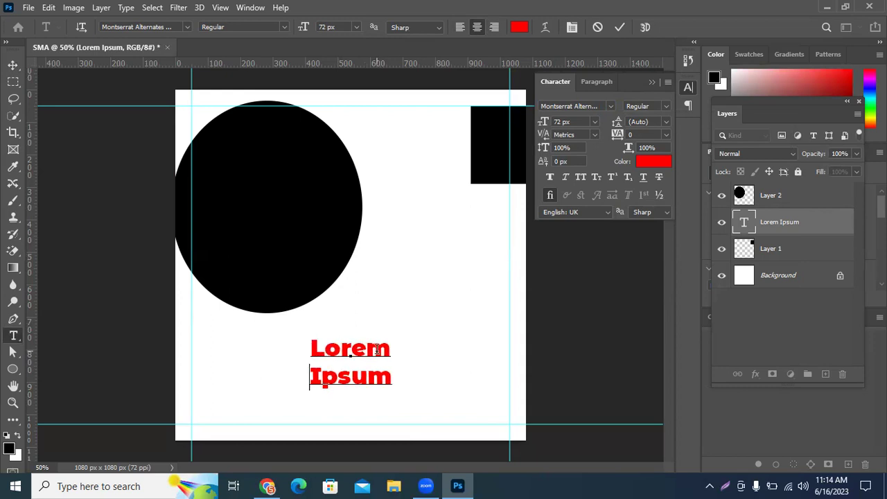
# Set the leading of both lines to 73 px.
pyautogui.moveTo(313, 346); pyautogui.dragTo(397, 377)
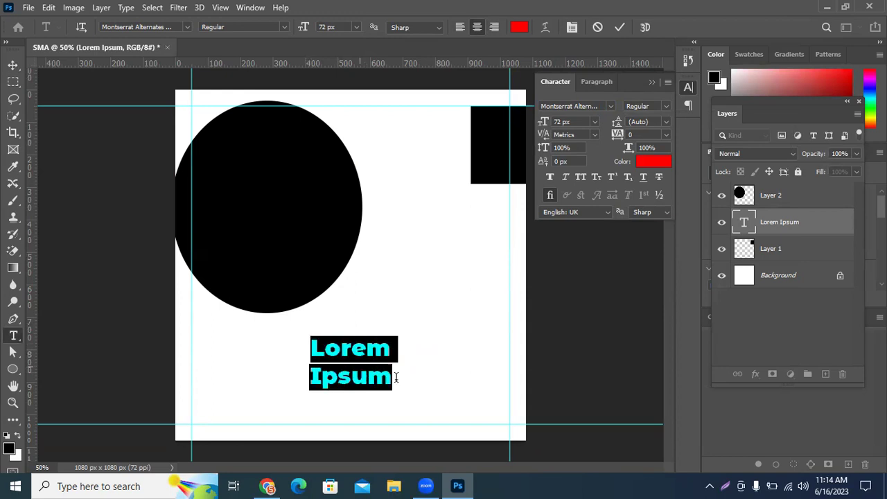
pyautogui.click(665, 122)
pyautogui.press('Down')
pyautogui.press('Down')
pyautogui.press('Down')
pyautogui.press('Down')
pyautogui.press('Down')
pyautogui.press('Down')
pyautogui.press('Down')
pyautogui.press('Down')
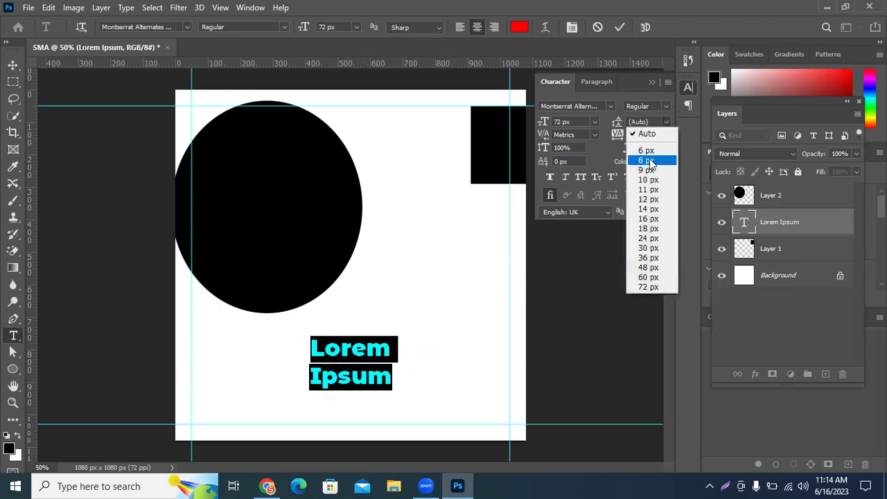
pyautogui.press('Return')
pyautogui.click(665, 122)
pyautogui.click(633, 282)
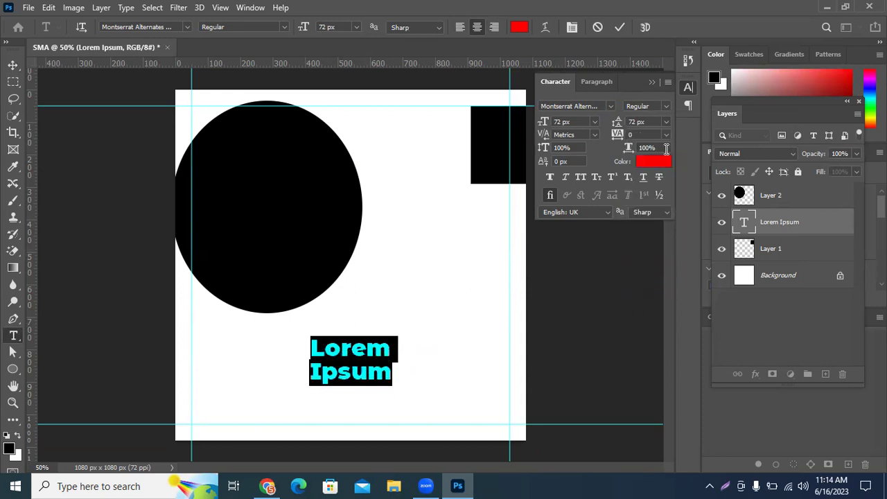
pyautogui.moveTo(616, 122); pyautogui.dragTo(604, 125)
pyautogui.press('Up')
pyautogui.press('Up')
pyautogui.press('Up')
pyautogui.press('Up')
pyautogui.press('Up')
pyautogui.press('Up')
pyautogui.press('Up')
pyautogui.press('Up')
pyautogui.press('Up')
pyautogui.press('Up')
pyautogui.press('Up')
pyautogui.press('Up')
pyautogui.press('Up')
pyautogui.press('Up')
pyautogui.press('Up')
pyautogui.press('Up')
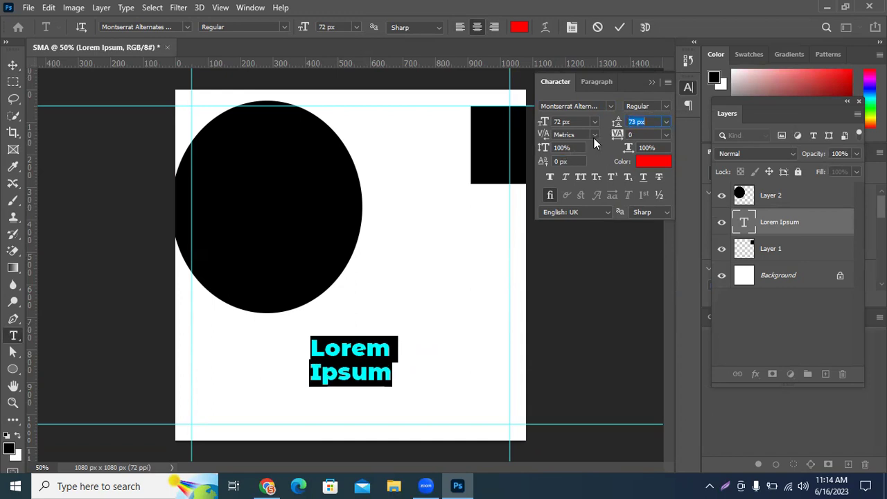
pyautogui.click(665, 134)
# Select the word Lorem and set its tracking to 200.
pyautogui.press('Escape')
pyautogui.click(357, 340)
pyautogui.moveTo(311, 346); pyautogui.dragTo(386, 350)
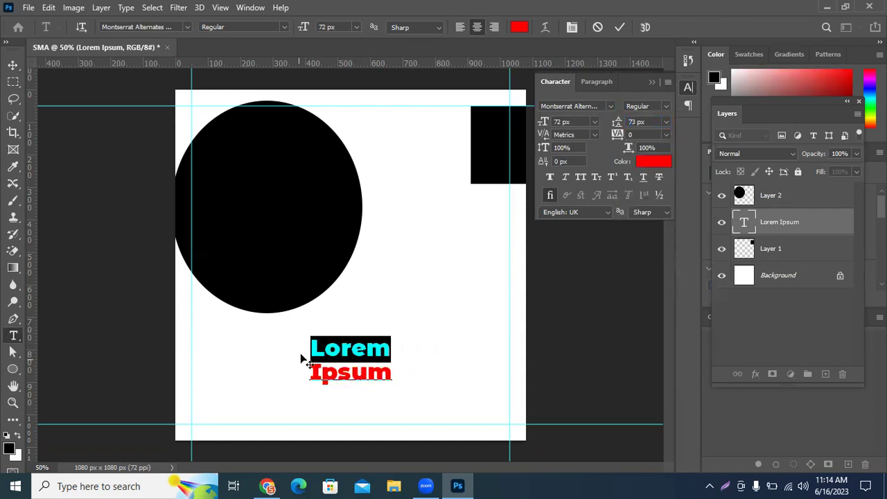
pyautogui.click(665, 134)
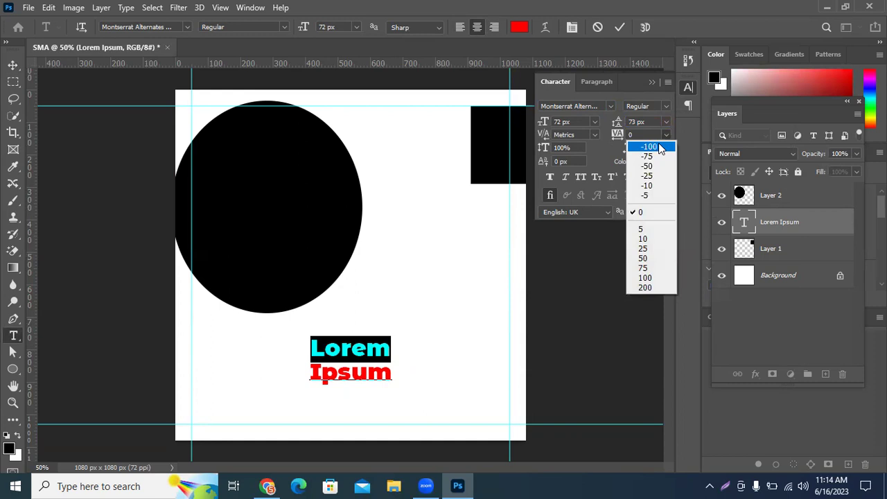
pyautogui.click(660, 146)
pyautogui.click(666, 133)
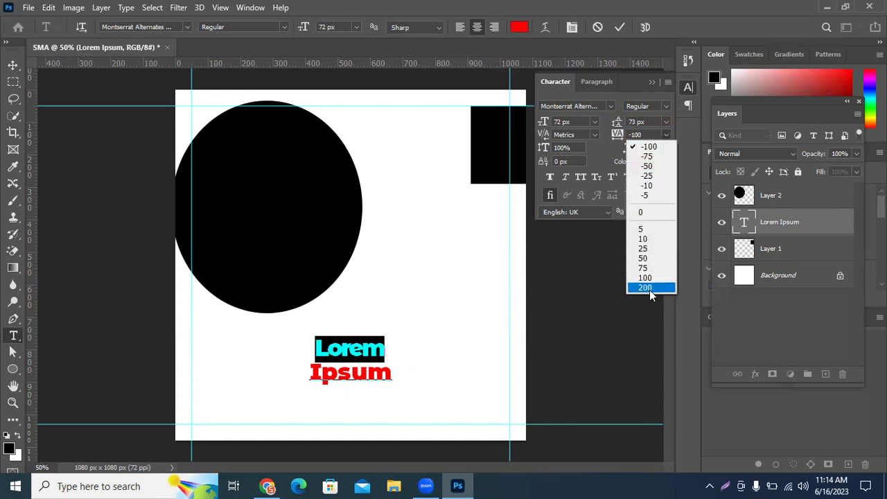
pyautogui.click(649, 290)
pyautogui.click(657, 133)
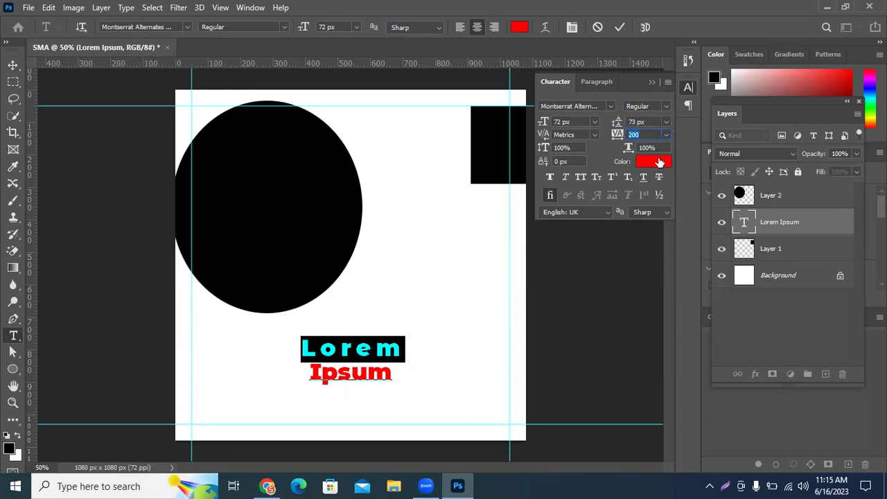
# Raise Lorem's vertical scale to 128%.
pyautogui.click(569, 148)
pyautogui.moveTo(569, 149); pyautogui.dragTo(482, 147)
pyautogui.press('Up')
pyautogui.press('Up')
pyautogui.press('Up')
pyautogui.press('Up')
pyautogui.press('Up')
pyautogui.press('Up')
pyautogui.press('Up')
pyautogui.press('Up')
pyautogui.press('Up')
pyautogui.press('Up')
pyautogui.press('Up')
pyautogui.press('Up')
pyautogui.press('Up')
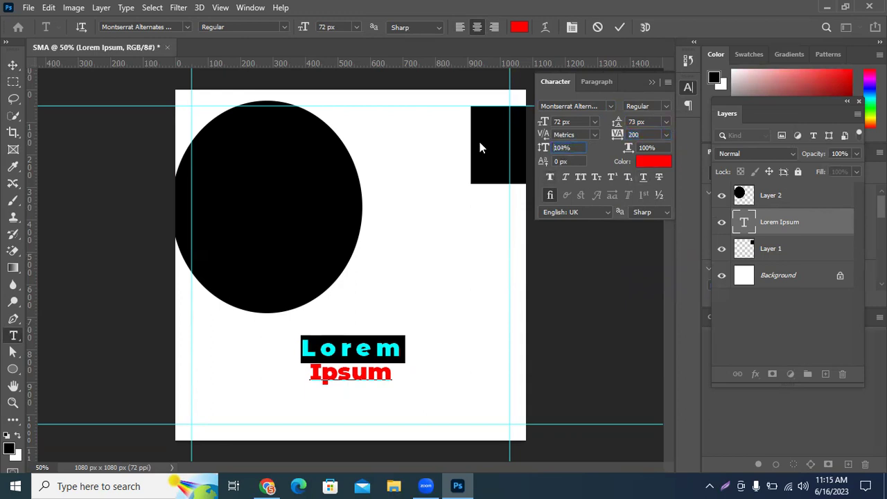
pyautogui.press('Up')
pyautogui.press('Up')
pyautogui.press('Up')
pyautogui.press('Up')
pyautogui.press('Up')
pyautogui.press('Up')
pyautogui.press('Up')
pyautogui.press('Up')
pyautogui.press('Up')
pyautogui.press('Up')
pyautogui.press('Up')
pyautogui.press('Up')
pyautogui.press('Up')
pyautogui.press('Up')
pyautogui.press('Up')
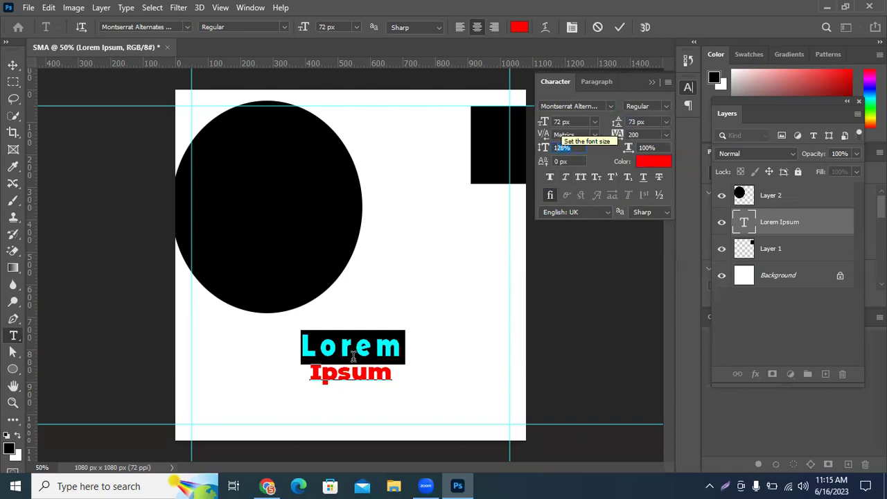
# Try Faux Bold, Italic, All Caps and Small Caps on 'Lorem', turning each back off.
pyautogui.click(547, 176)
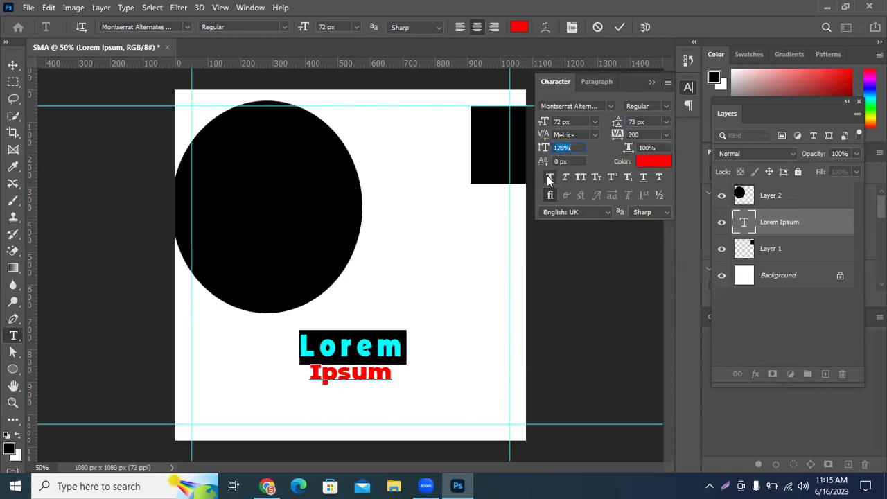
pyautogui.click(548, 176)
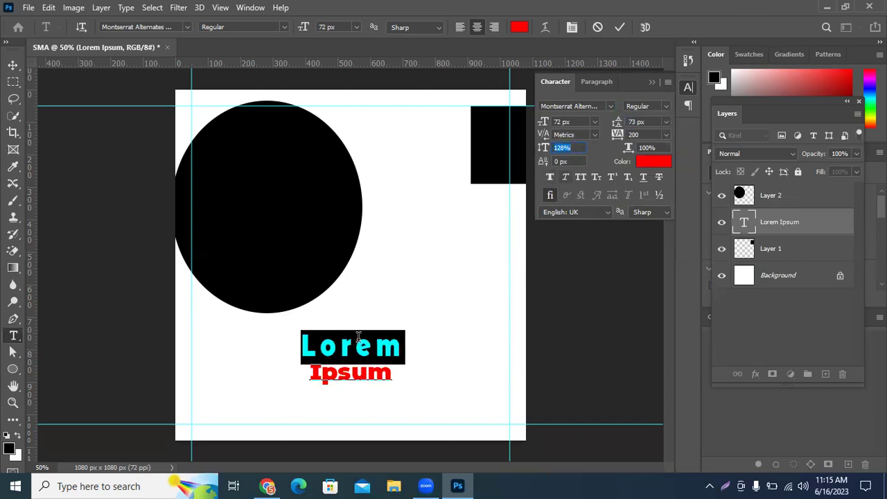
pyautogui.click(566, 178)
pyautogui.click(574, 179)
pyautogui.click(582, 177)
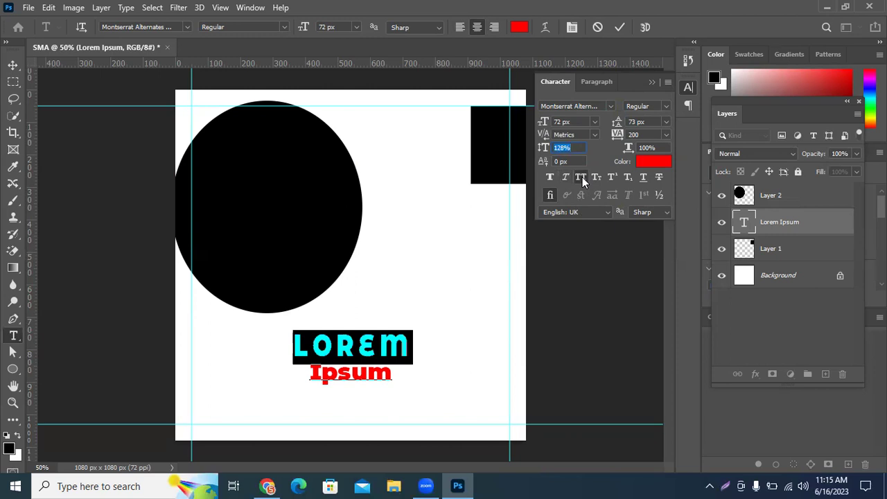
pyautogui.click(582, 176)
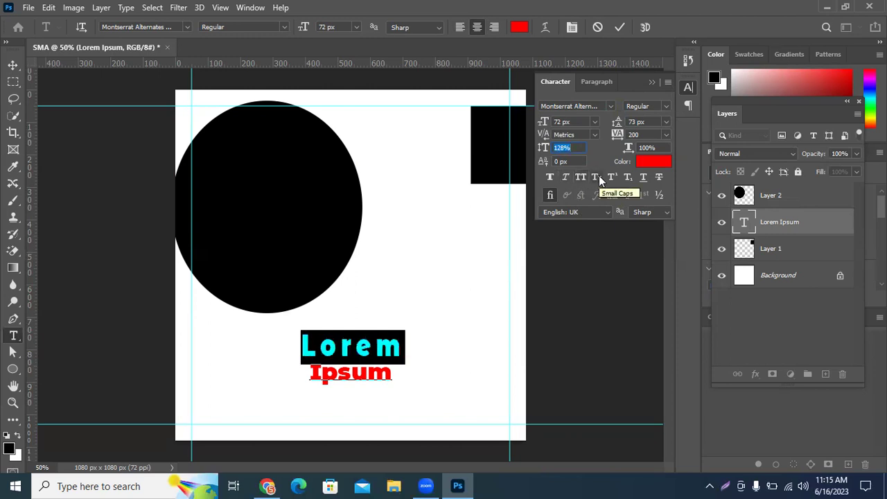
pyautogui.click(597, 177)
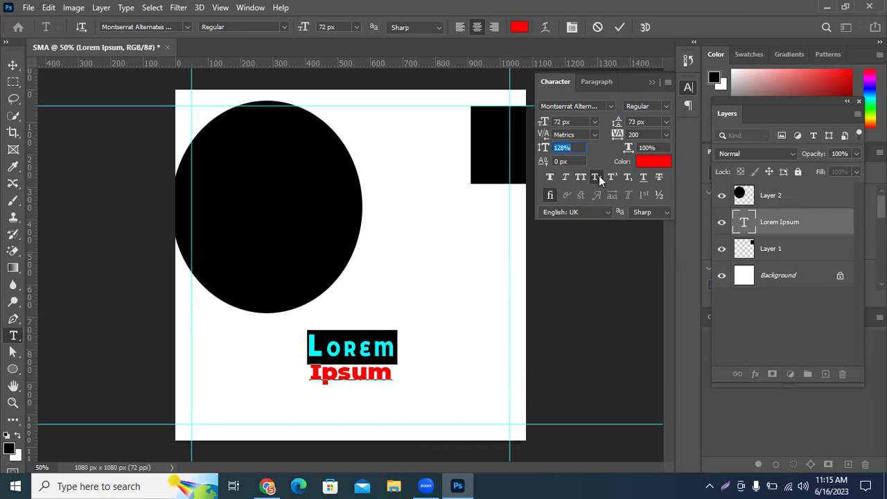
pyautogui.click(599, 176)
# Try superscript and subscript on the 'm' in Lorem, revert it, and commit the text.
pyautogui.moveTo(374, 347); pyautogui.dragTo(400, 346)
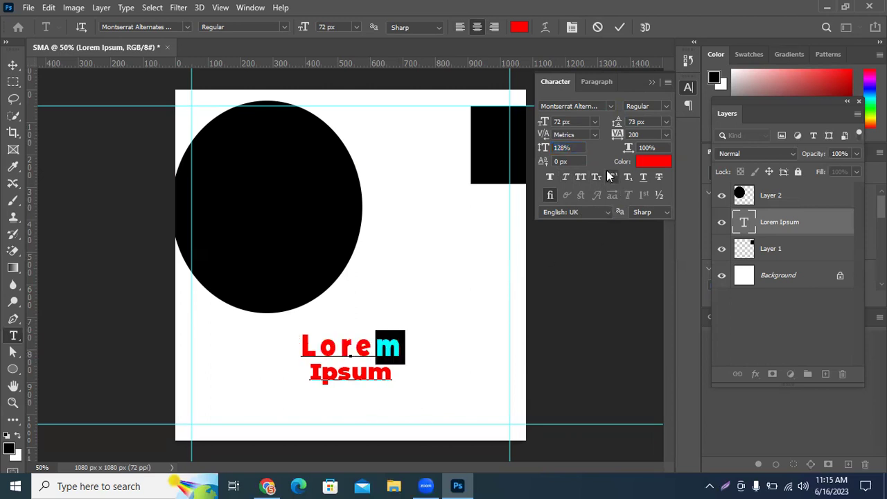
pyautogui.click(607, 171)
pyautogui.click(627, 178)
pyautogui.click(627, 178)
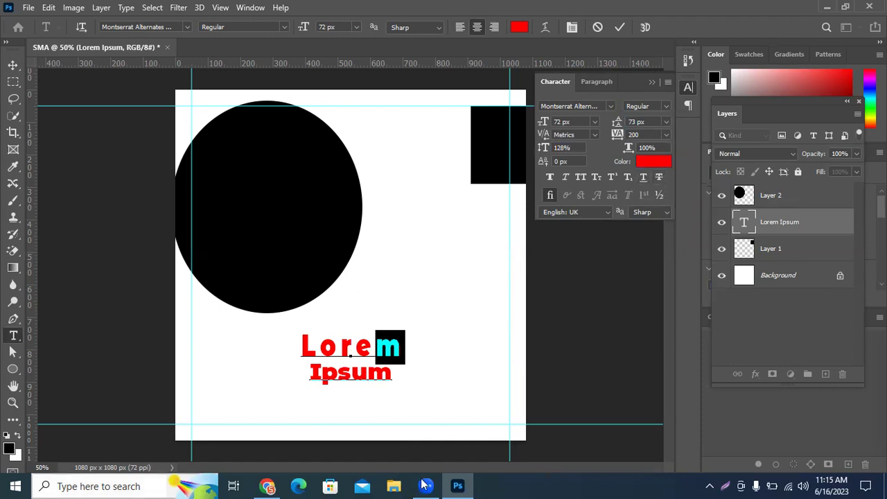
pyautogui.click(619, 30)
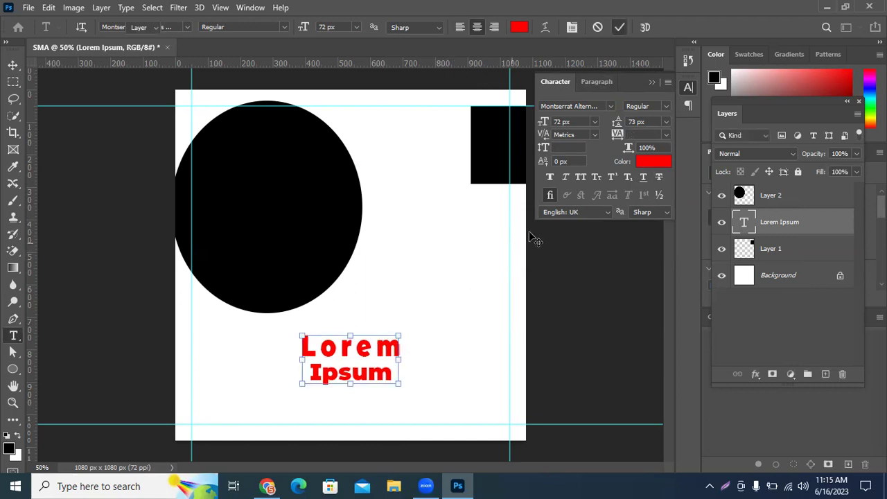
# Delete the Lorem Ipsum text, rectangle and Background layers, leaving only the black ellipse.
pyautogui.press('v')
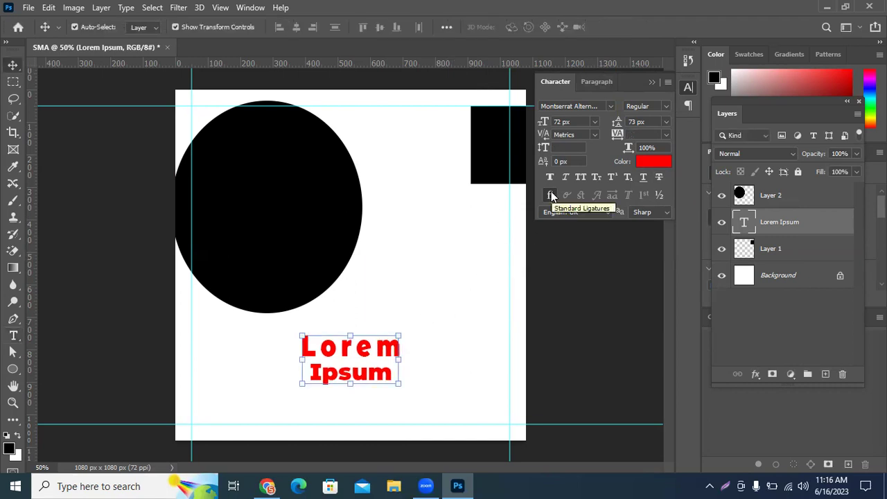
pyautogui.click(551, 194)
pyautogui.moveTo(442, 320); pyautogui.dragTo(377, 357)
pyautogui.press('Delete')
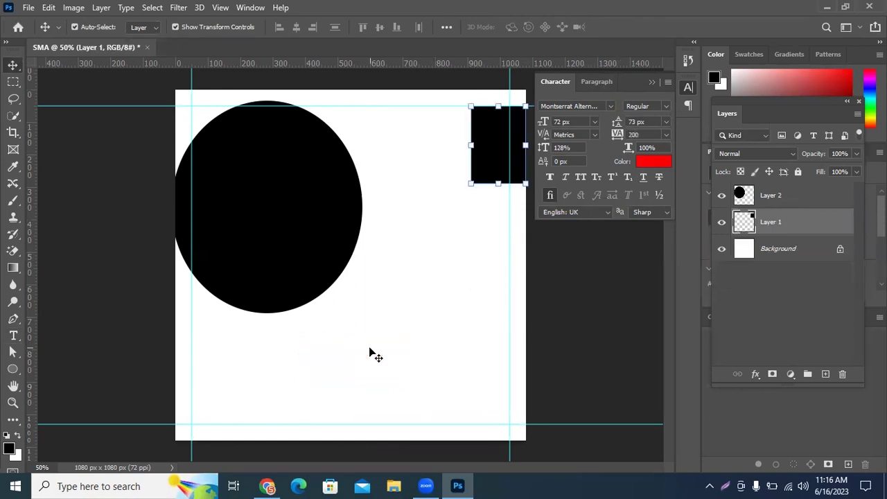
pyautogui.press('Delete')
pyautogui.press('Delete')
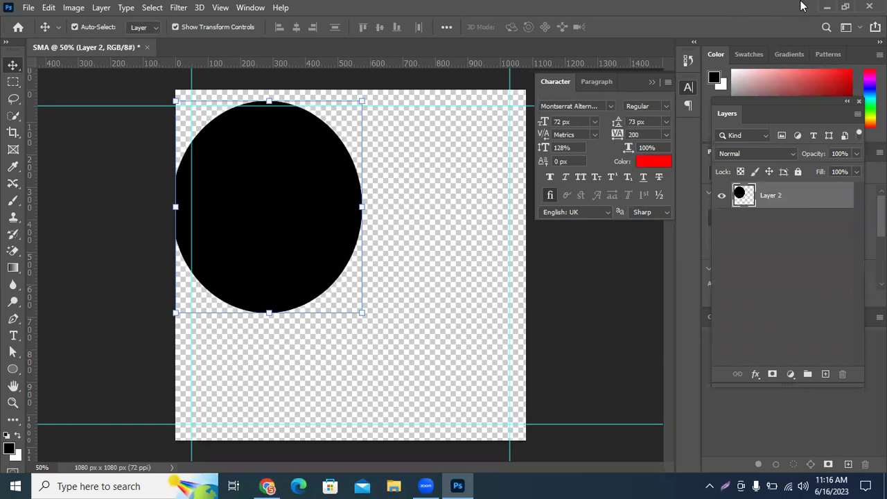
# Minimize Photoshop to view the browser references, then restore it from the taskbar.
pyautogui.click(826, 7)
pyautogui.scroll(2, 114, 267)
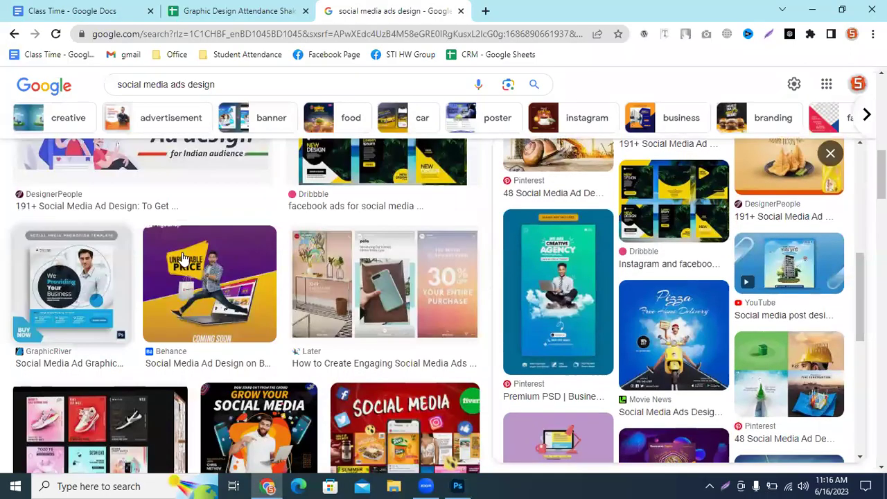
pyautogui.click(457, 485)
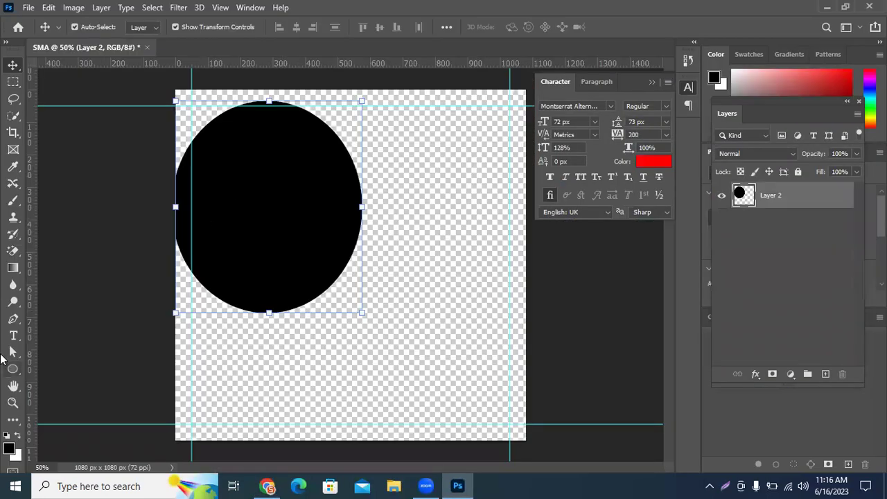
# Bring back the background, rectangle and Lorem Ipsum text layers and re-enter text editing.
pyautogui.hotkey('ctrl', 'z')
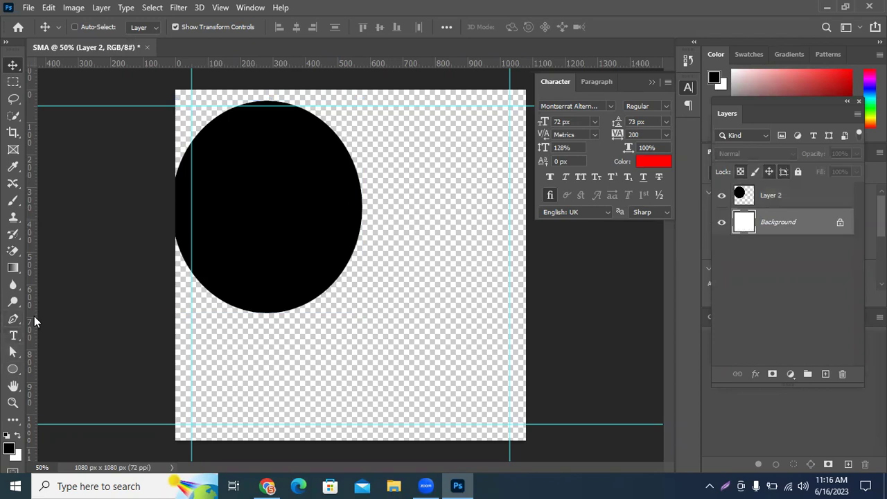
pyautogui.hotkey('ctrl', 'z')
pyautogui.hotkey('ctrl', 'shift', 'z')
pyautogui.hotkey('ctrl', 'shift', 'z')
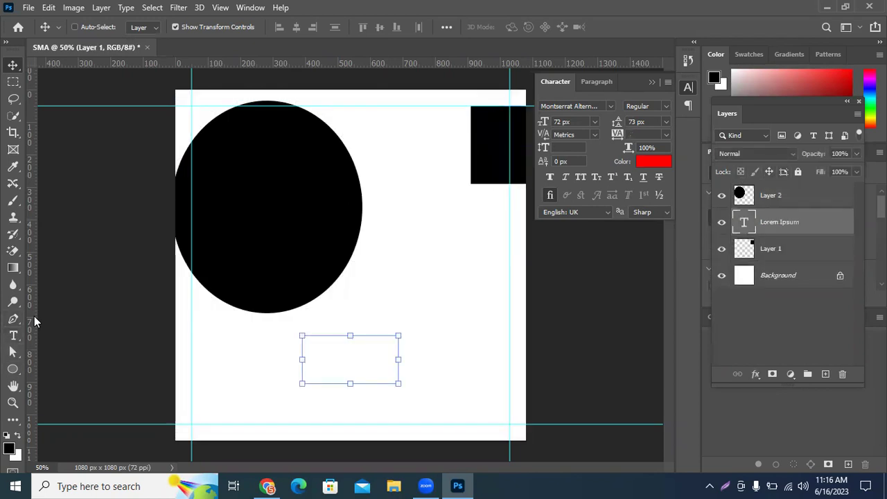
pyautogui.hotkey('ctrl', 'shift', 'z')
pyautogui.doubleClick(370, 354)
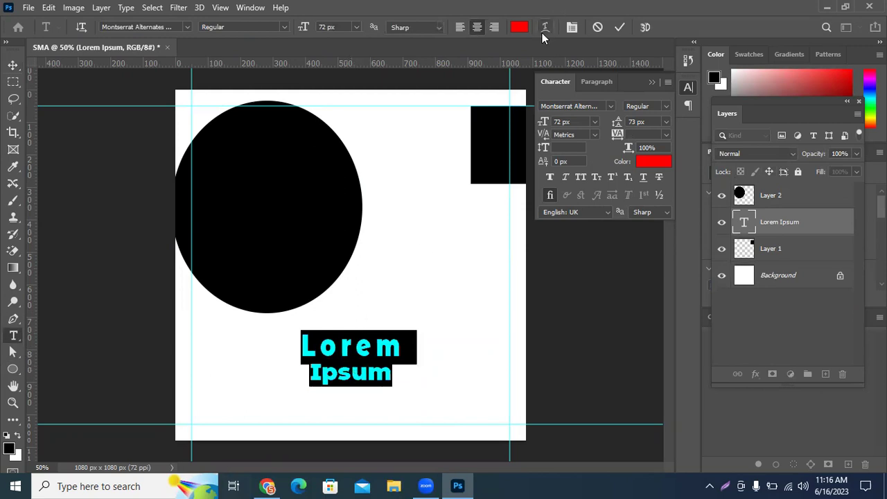
# Apply an Arc text warp, adjusting its bend and horizontal distortion.
pyautogui.click(543, 29)
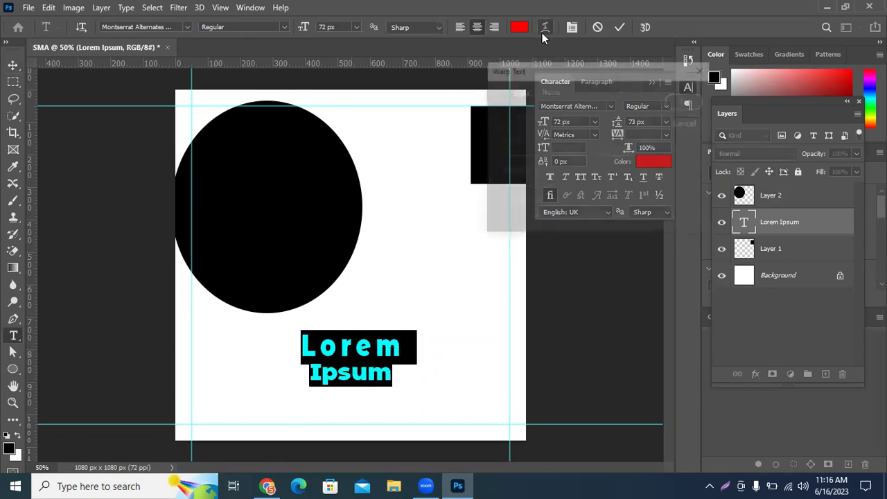
pyautogui.click(556, 91)
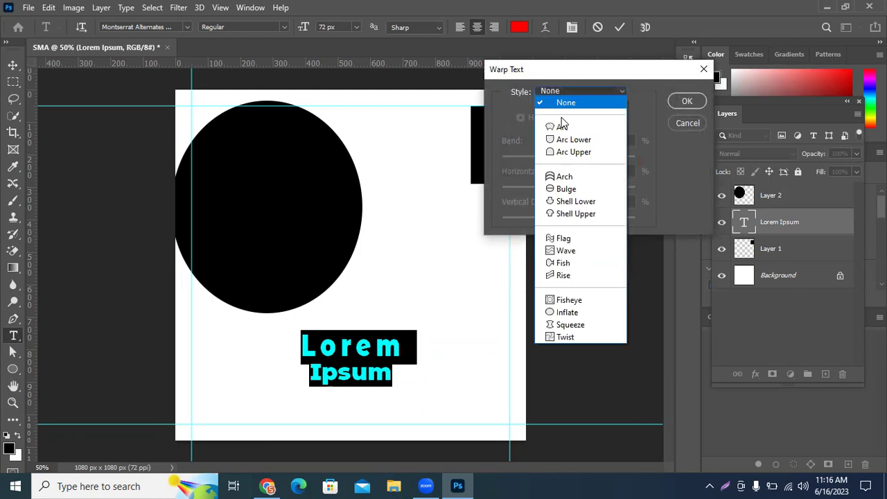
pyautogui.click(558, 123)
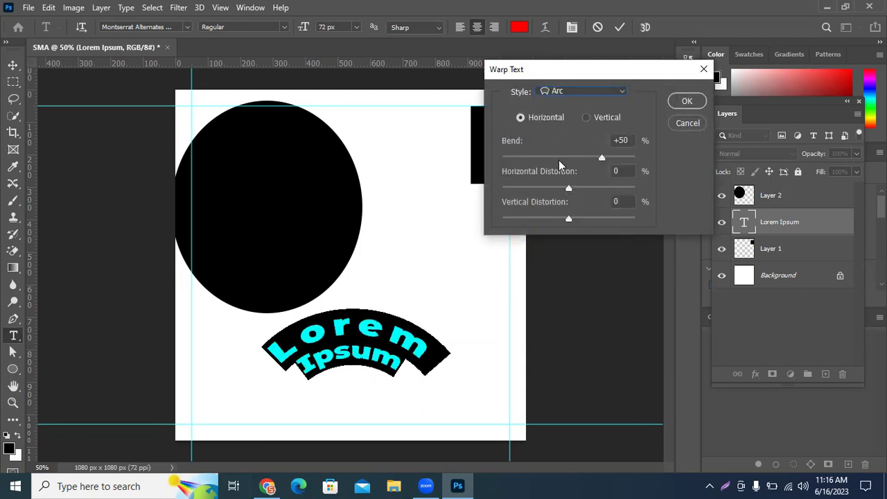
pyautogui.moveTo(531, 159); pyautogui.dragTo(525, 159)
pyautogui.moveTo(558, 157); pyautogui.dragTo(554, 189)
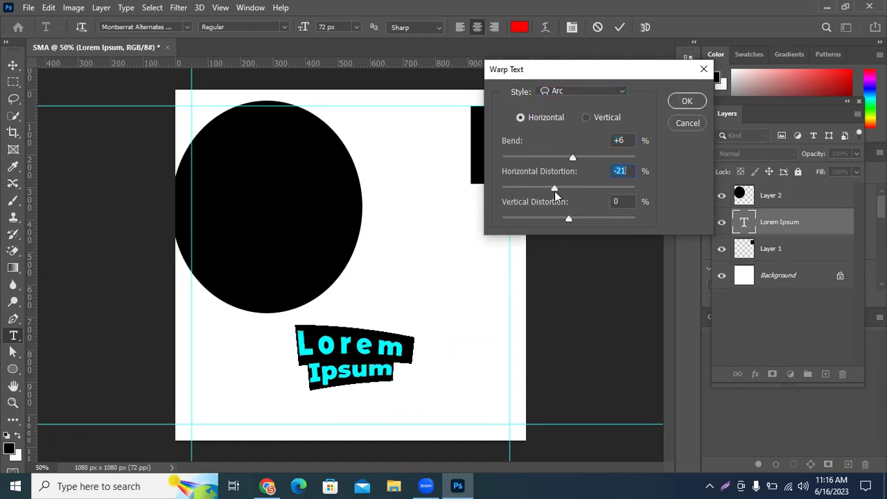
# Try a Bulge warp with more bend and distortion, then cancel it and commit the unwarped text.
pyautogui.click(597, 92)
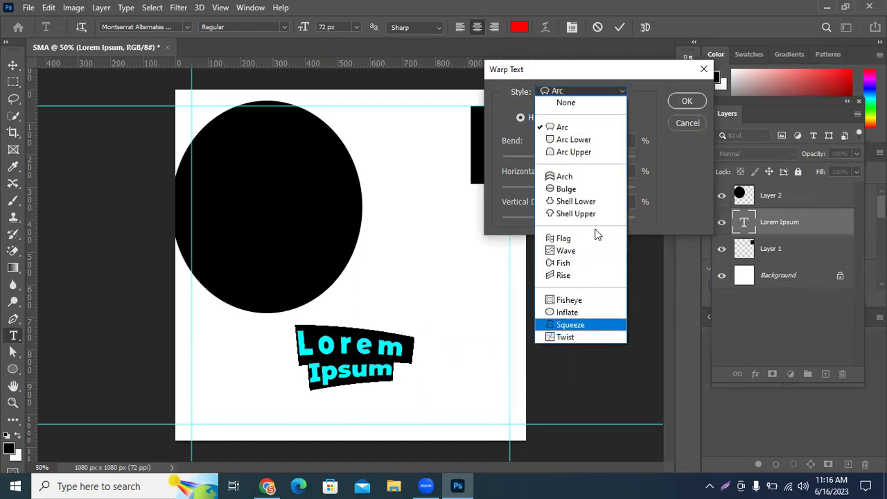
pyautogui.click(581, 192)
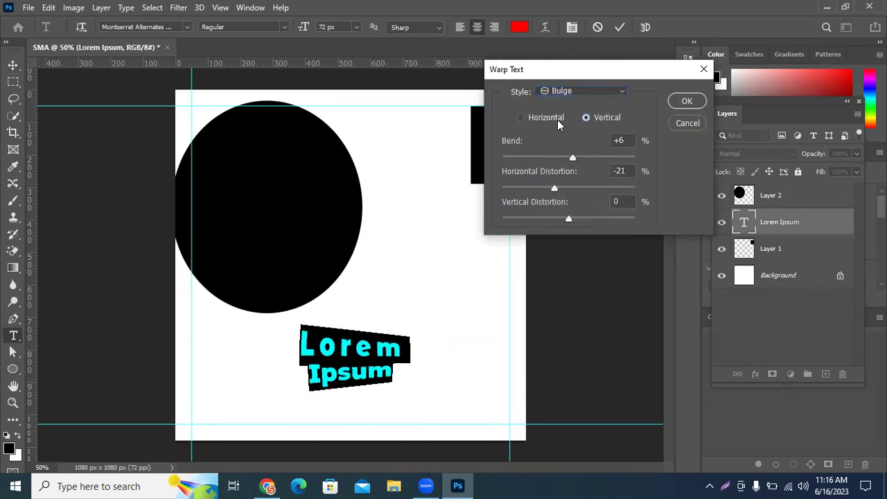
pyautogui.moveTo(555, 188); pyautogui.dragTo(599, 188)
pyautogui.moveTo(572, 158); pyautogui.dragTo(616, 159)
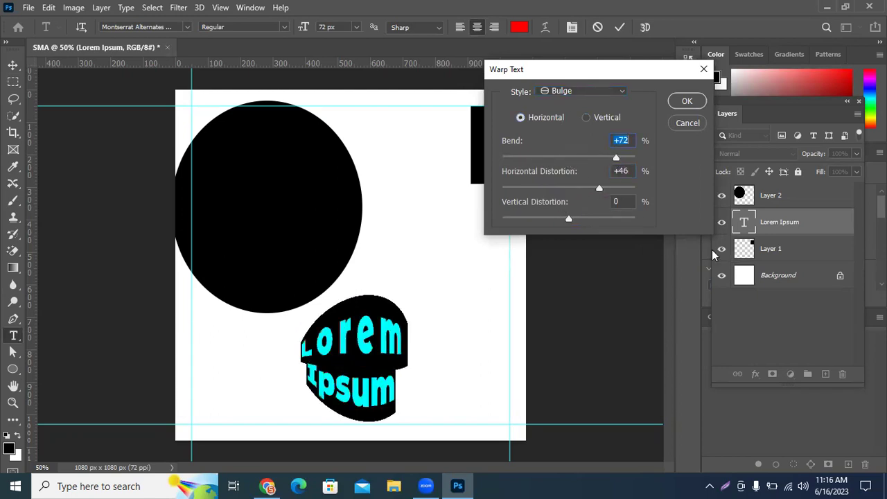
pyautogui.click(687, 123)
pyautogui.click(619, 27)
pyautogui.click(620, 27)
# Add a Drop Shadow effect to the Lorem Ipsum text layer.
pyautogui.press('v')
pyautogui.click(754, 375)
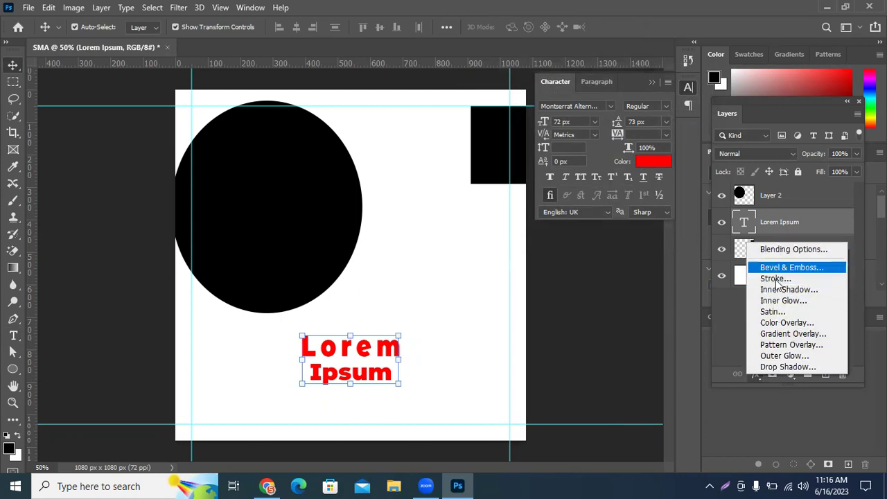
pyautogui.click(783, 367)
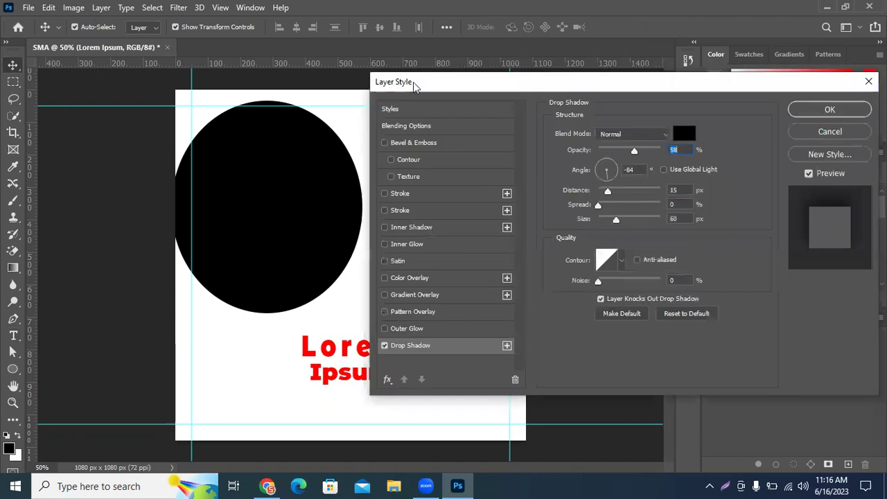
pyautogui.moveTo(415, 86); pyautogui.dragTo(559, 39)
pyautogui.moveTo(350, 363); pyautogui.dragTo(357, 361)
# Set the shadow to 0° angle, 0 px distance, 23% spread, 8 px size, 75% opacity.
pyautogui.moveTo(751, 146); pyautogui.dragTo(708, 156)
pyautogui.moveTo(766, 175); pyautogui.dragTo(703, 181)
pyautogui.doubleClick(780, 123)
pyautogui.write('0')
pyautogui.moveTo(741, 160)
pyautogui.mouseDown()
pyautogui.moveTo(761, 161)
pyautogui.moveTo(747, 175)
pyautogui.mouseUp()
pyautogui.moveTo(777, 104); pyautogui.dragTo(803, 105)
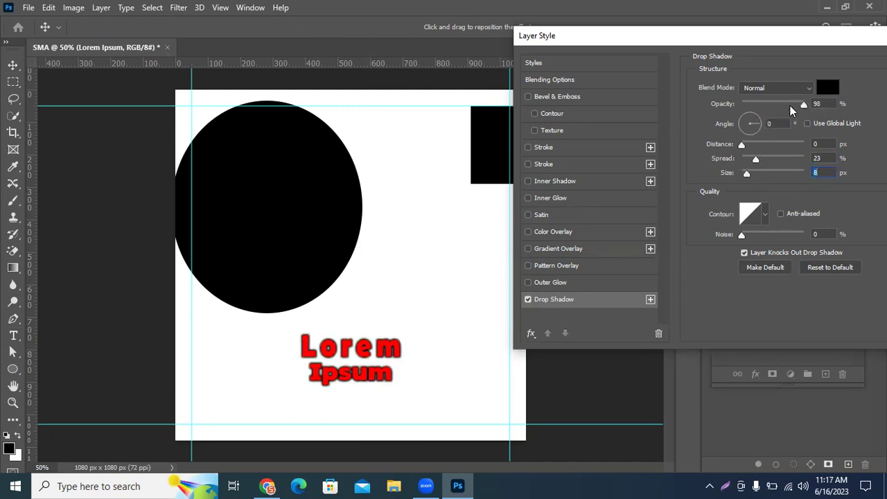
pyautogui.click(541, 282)
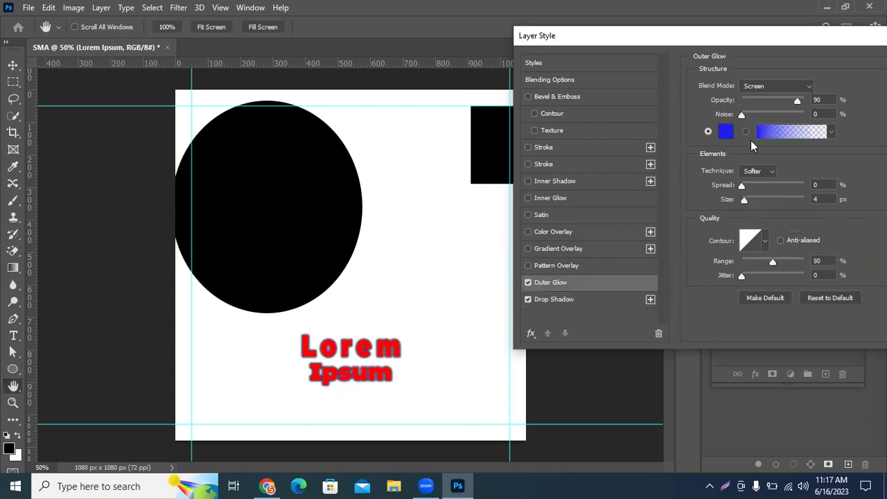
# Give the outer glow Normal blend mode with a wider spread and 54 px size.
pyautogui.moveTo(741, 185); pyautogui.dragTo(745, 142)
pyautogui.click(762, 86)
pyautogui.click(749, 101)
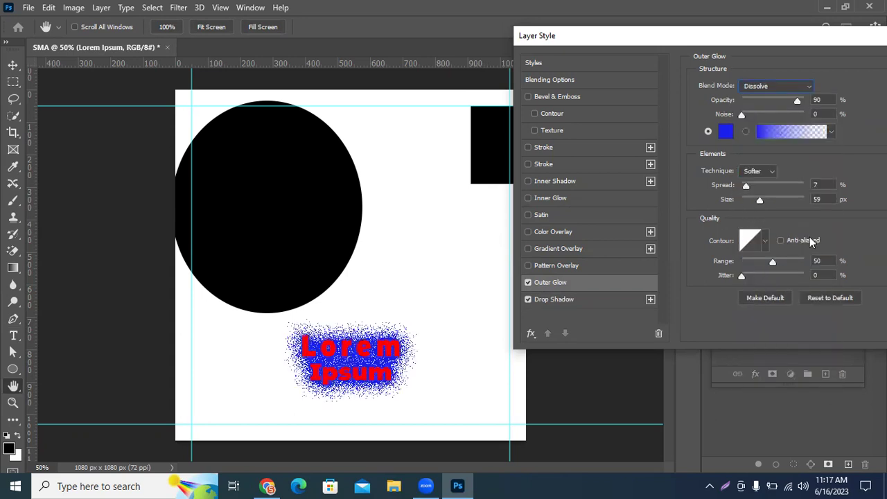
pyautogui.click(762, 86)
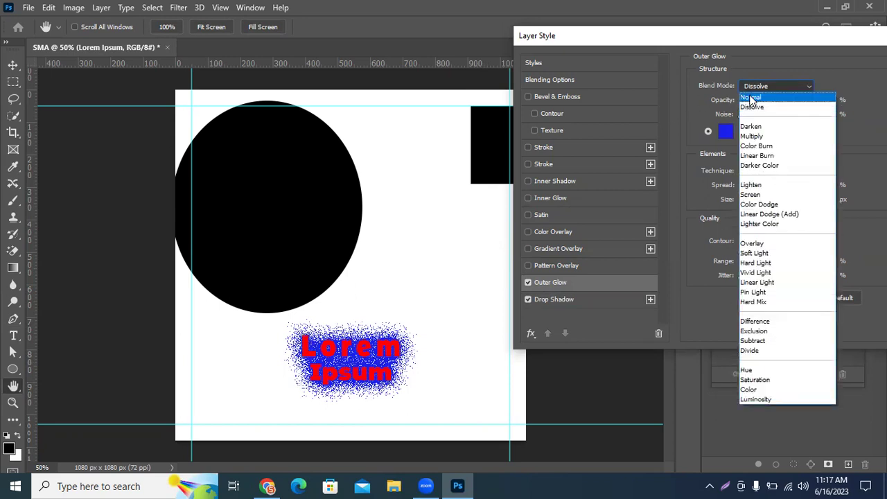
pyautogui.click(750, 97)
pyautogui.moveTo(757, 201); pyautogui.dragTo(741, 185)
# Colour the glow red ee1b20, then switch Outer Glow off.
pyautogui.click(726, 132)
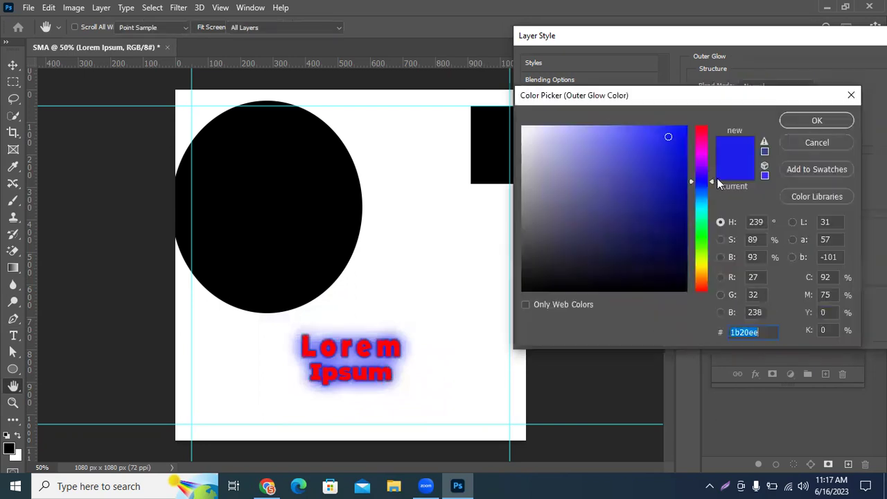
pyautogui.moveTo(701, 132); pyautogui.dragTo(692, 127)
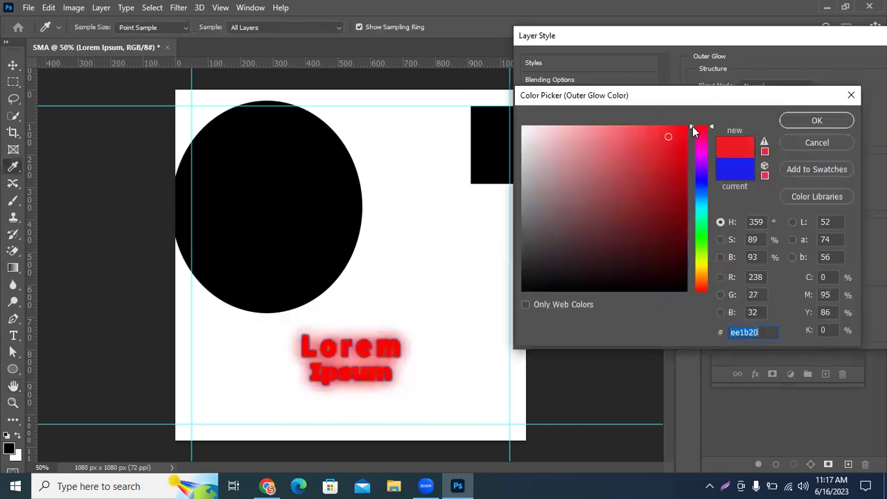
pyautogui.click(797, 116)
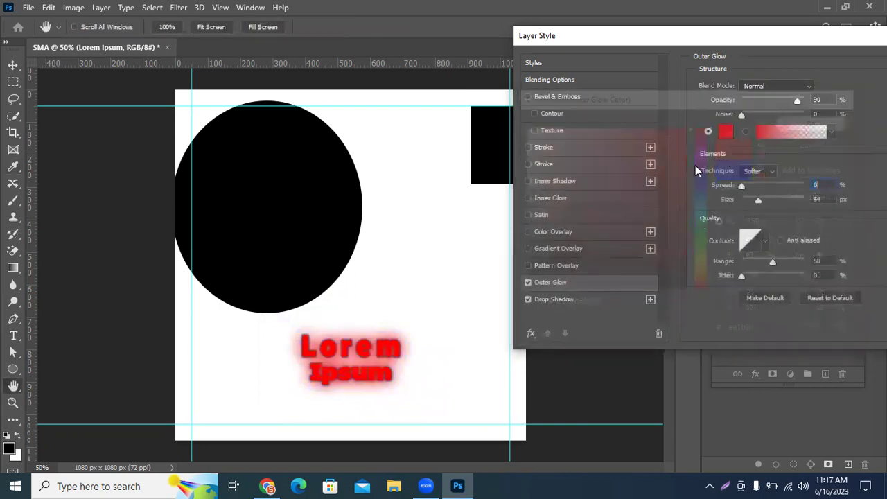
pyautogui.click(528, 282)
# Try a Gradient Overlay on the text and remove it.
pyautogui.click(528, 249)
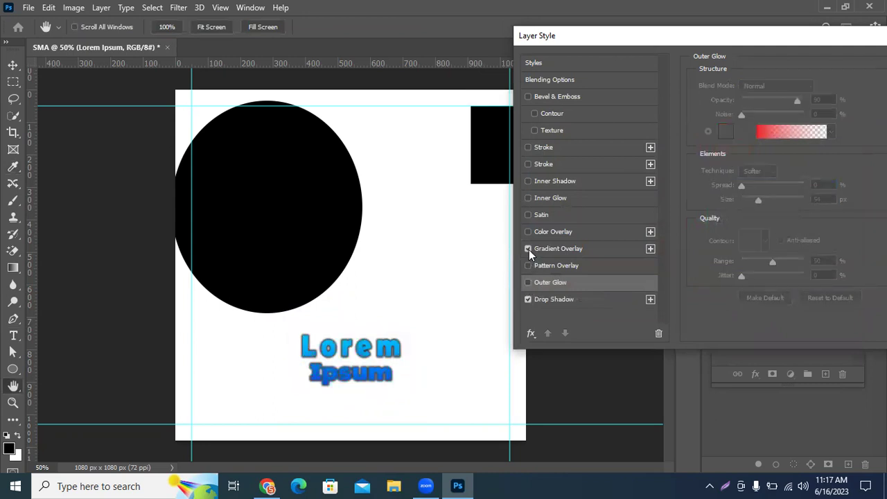
pyautogui.click(554, 248)
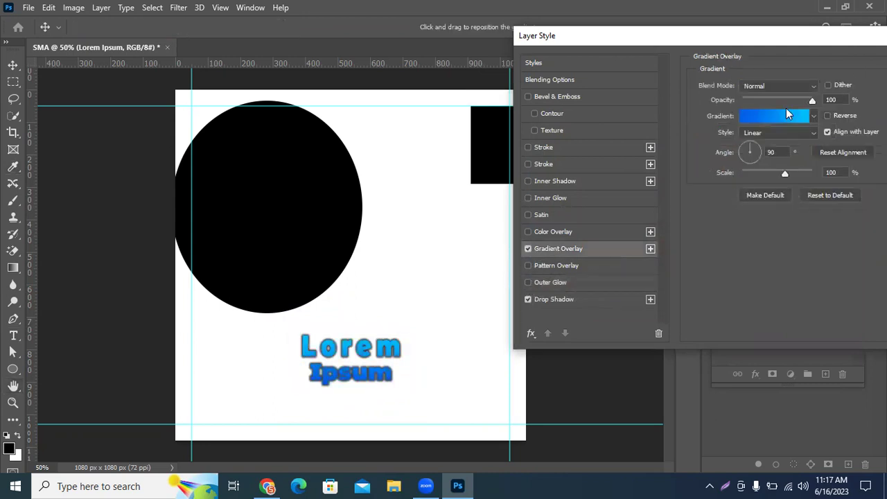
pyautogui.click(528, 248)
# Try a Color Overlay in red and blue shades, abandon the change, and turn off Inner Glow.
pyautogui.click(551, 233)
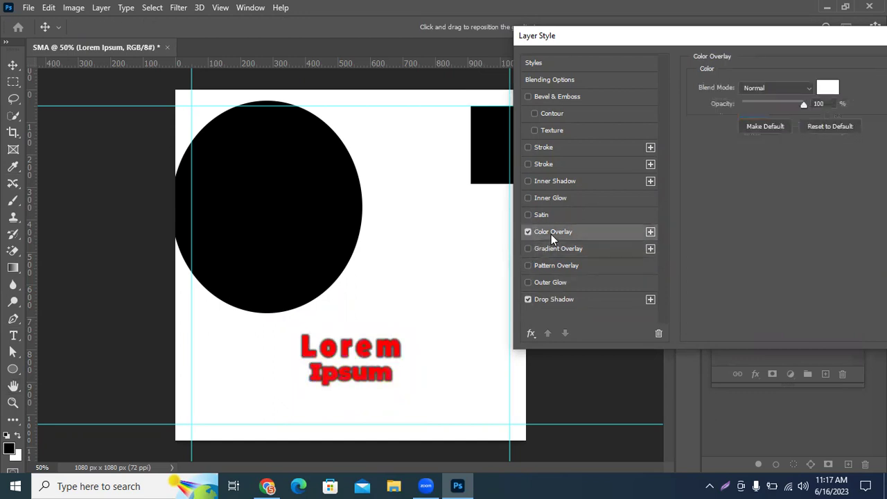
pyautogui.click(828, 88)
pyautogui.click(610, 286)
pyautogui.click(647, 244)
pyautogui.click(668, 184)
pyautogui.click(686, 152)
pyautogui.moveTo(701, 185); pyautogui.dragTo(701, 199)
pyautogui.click(810, 143)
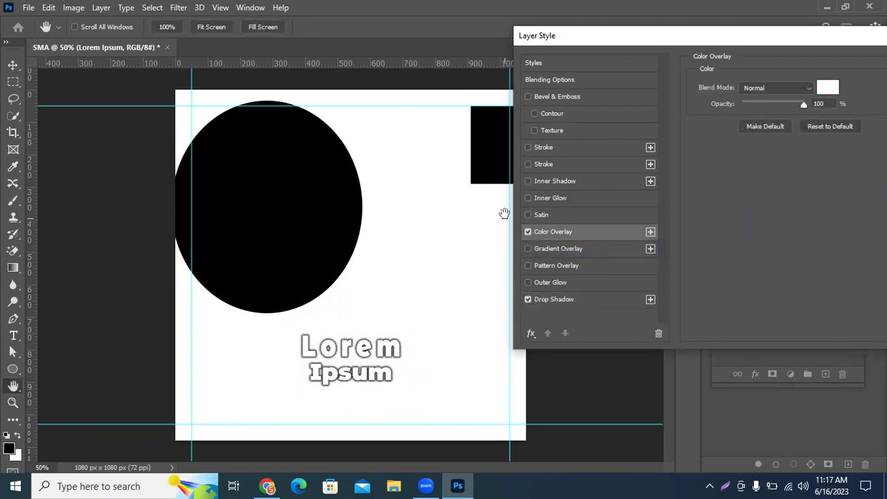
pyautogui.click(547, 199)
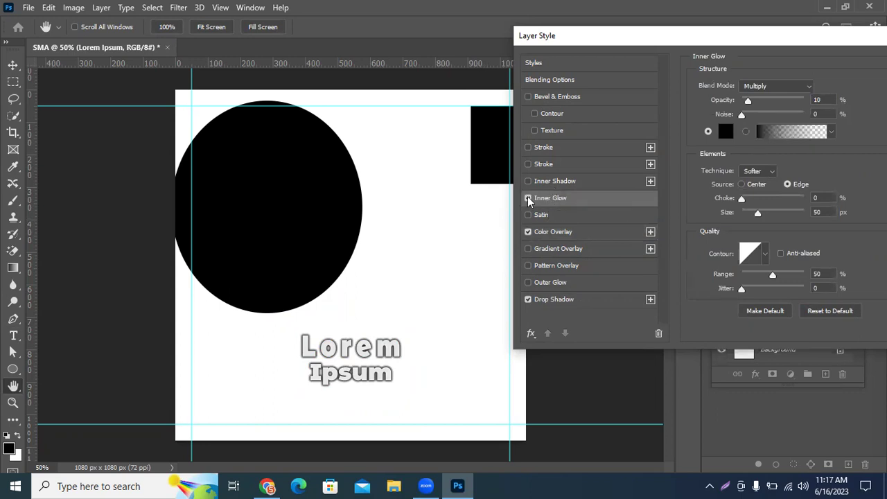
pyautogui.click(528, 198)
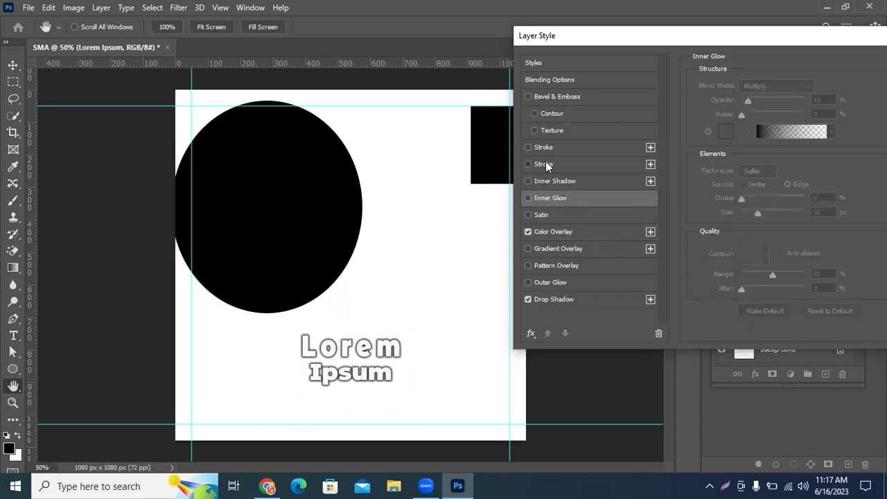
# Add a 6 px magenta Stroke around the text.
pyautogui.click(545, 165)
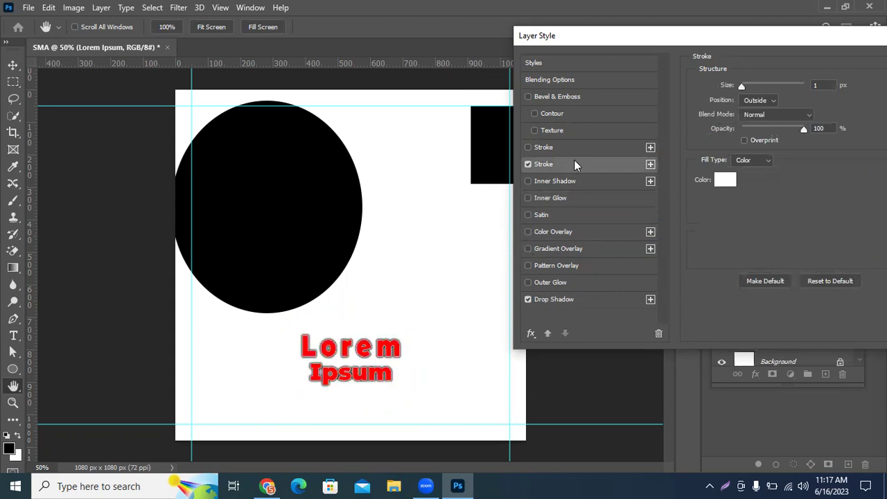
pyautogui.moveTo(744, 86)
pyautogui.mouseDown()
pyautogui.moveTo(755, 87)
pyautogui.moveTo(745, 86)
pyautogui.mouseUp()
pyautogui.click(725, 181)
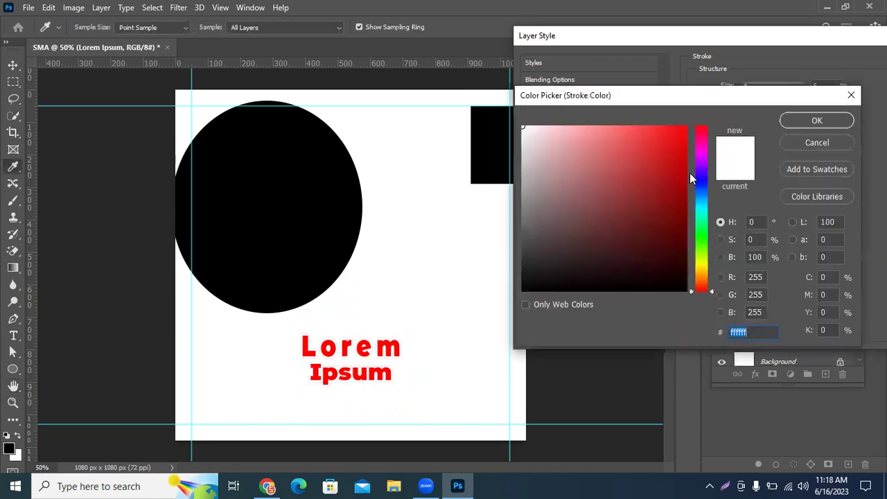
pyautogui.moveTo(691, 172); pyautogui.dragTo(690, 150)
pyautogui.moveTo(659, 184); pyautogui.dragTo(659, 194)
pyautogui.click(816, 120)
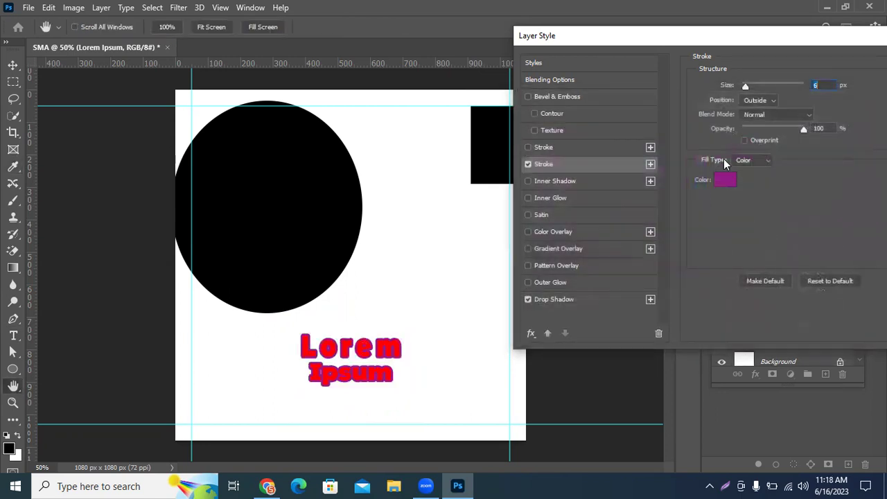
# Try the stroke at 3 px inside and 1 px outside, then remove it.
pyautogui.moveTo(754, 85); pyautogui.dragTo(742, 83)
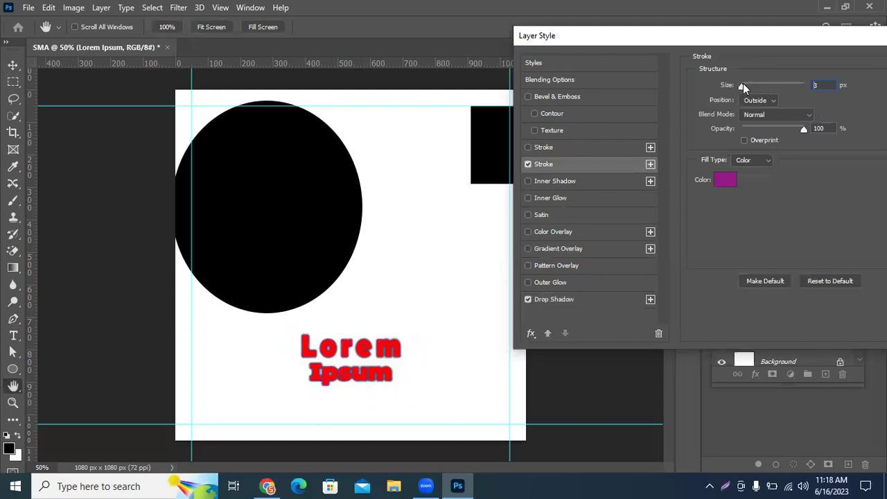
pyautogui.click(767, 104)
pyautogui.click(763, 120)
pyautogui.moveTo(746, 86)
pyautogui.mouseDown()
pyautogui.moveTo(755, 84)
pyautogui.moveTo(741, 86)
pyautogui.mouseUp()
pyautogui.click(760, 101)
pyautogui.click(760, 111)
pyautogui.click(527, 164)
# Add Inner Bevel, Smooth Bevel & Emboss with adjusted depth and size, without global light.
pyautogui.click(528, 97)
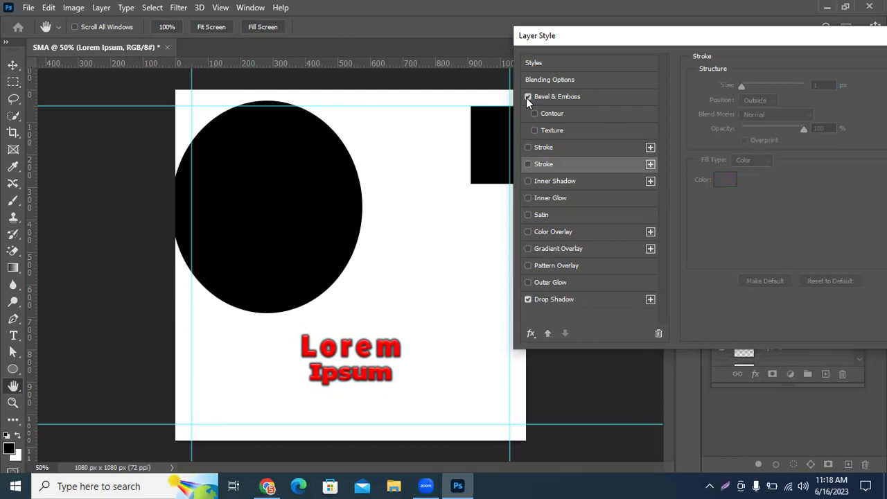
pyautogui.click(558, 97)
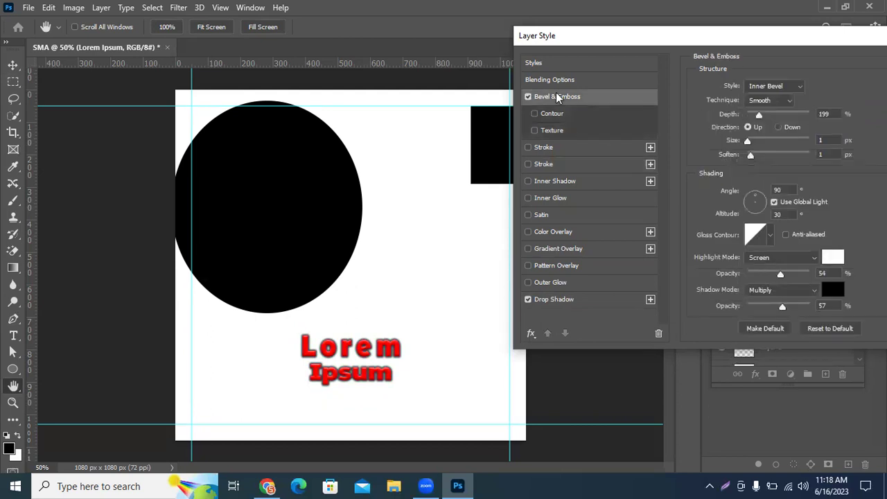
pyautogui.moveTo(686, 37); pyautogui.dragTo(641, 34)
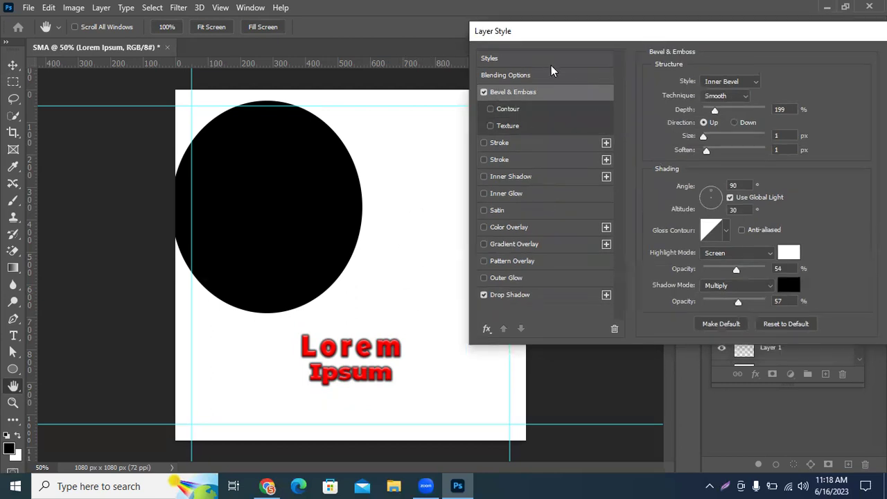
pyautogui.click(752, 81)
pyautogui.click(716, 109)
pyautogui.click(717, 96)
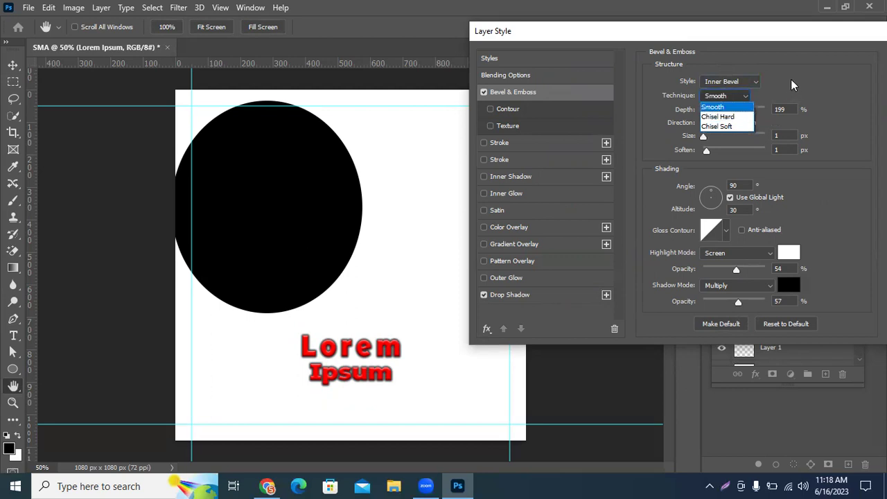
pyautogui.click(767, 101)
pyautogui.moveTo(714, 110); pyautogui.dragTo(747, 127)
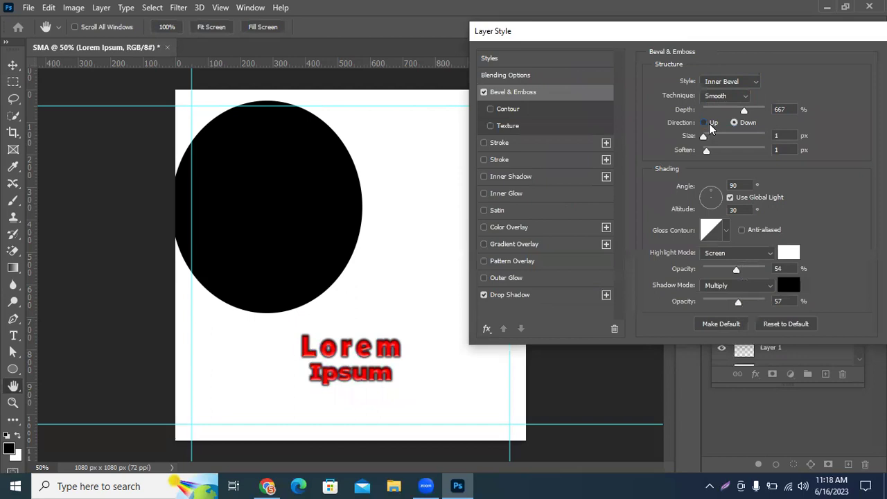
pyautogui.moveTo(705, 137)
pyautogui.mouseDown()
pyautogui.moveTo(713, 151)
pyautogui.moveTo(788, 146)
pyautogui.moveTo(588, 157)
pyautogui.moveTo(710, 140)
pyautogui.mouseUp()
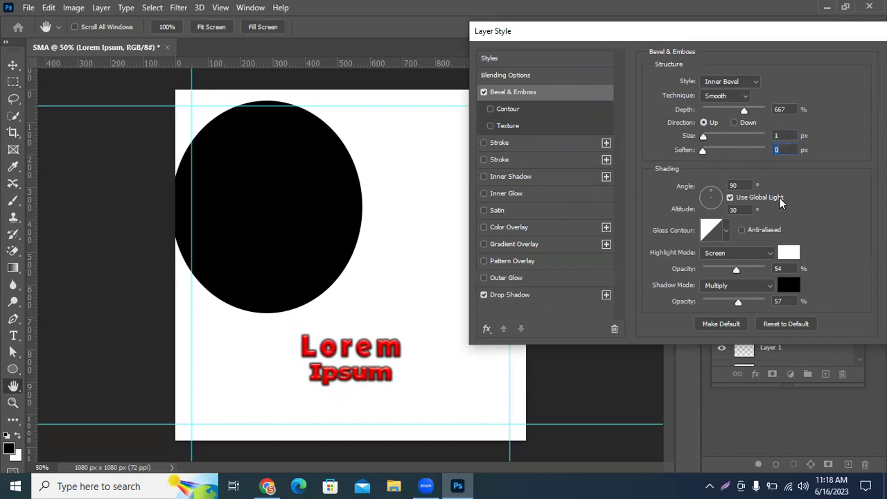
pyautogui.click(731, 199)
# Cancel all layer effects, deselect the text layer, and bring the browser image search forward.
pyautogui.moveTo(703, 30); pyautogui.dragTo(615, 21)
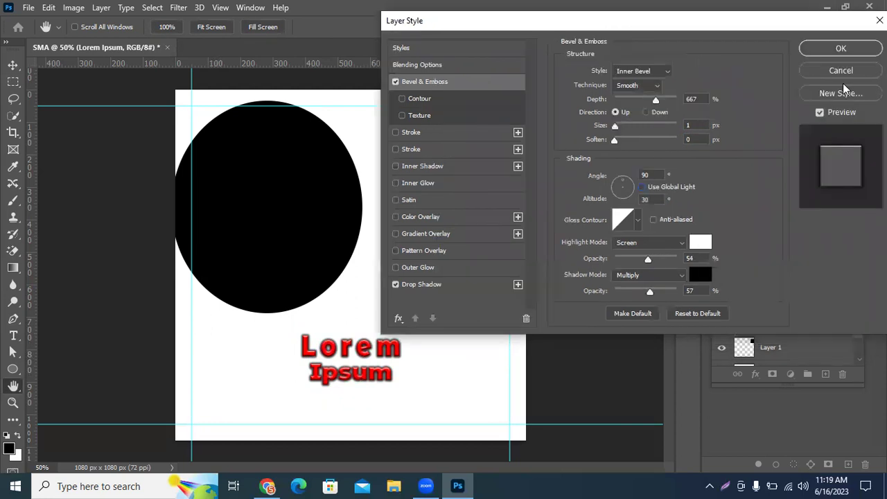
pyautogui.click(840, 70)
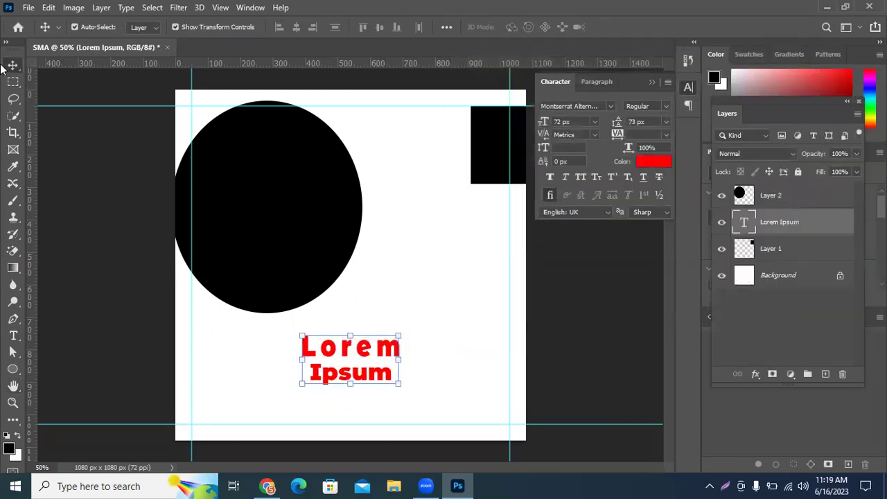
pyautogui.click(83, 196)
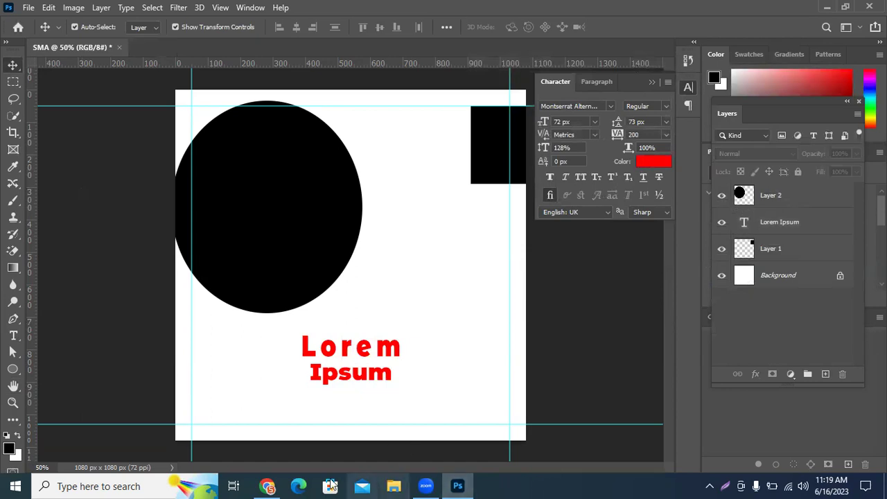
pyautogui.click(267, 485)
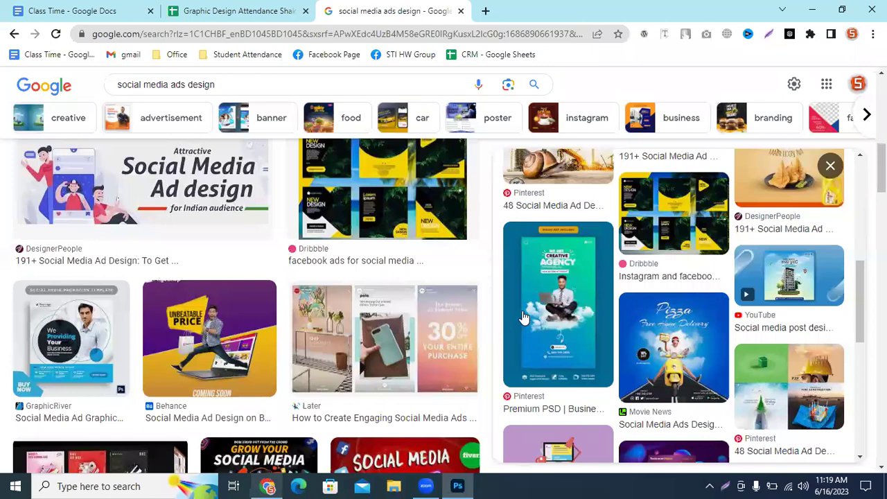
# Return from the image results to Photoshop and close the character settings panel.
pyautogui.scroll(4, 523, 317)
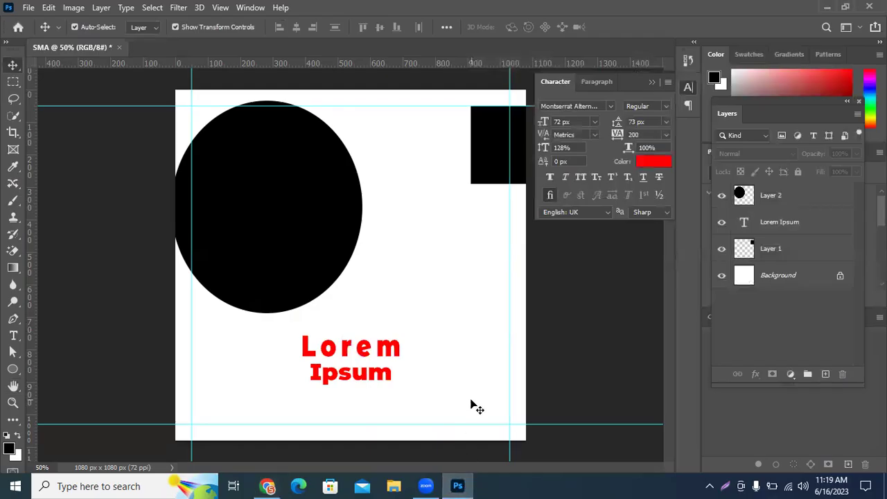
pyautogui.click(458, 483)
pyautogui.click(652, 82)
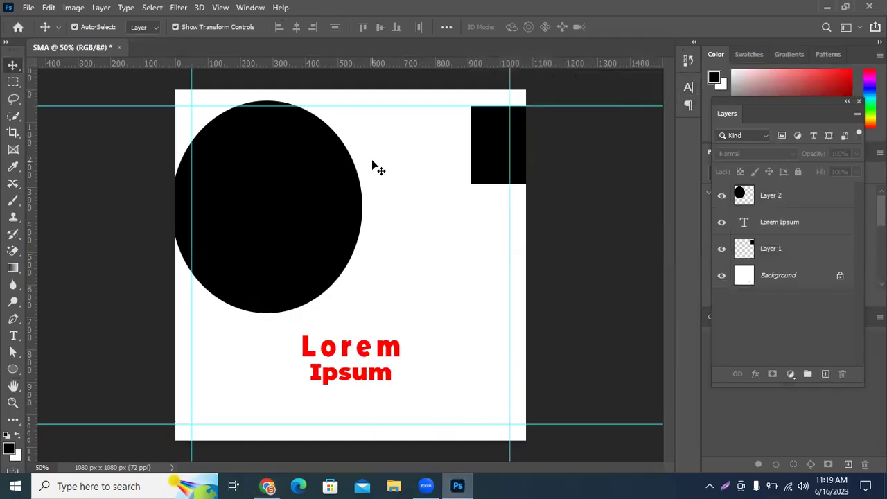
# Zoom the canvas in and out, then minimize Photoshop to show the browser results.
pyautogui.scroll(5, 376, 166)
pyautogui.scroll(-4, 372, 166)
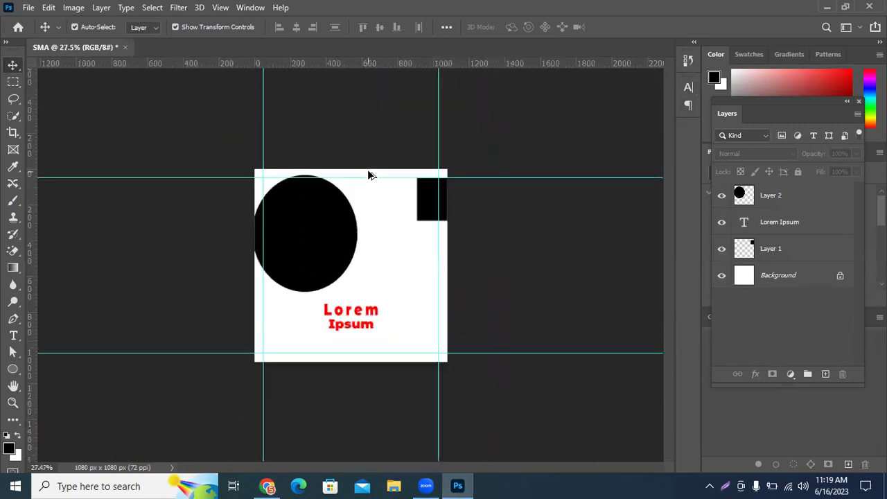
pyautogui.scroll(3, 368, 170)
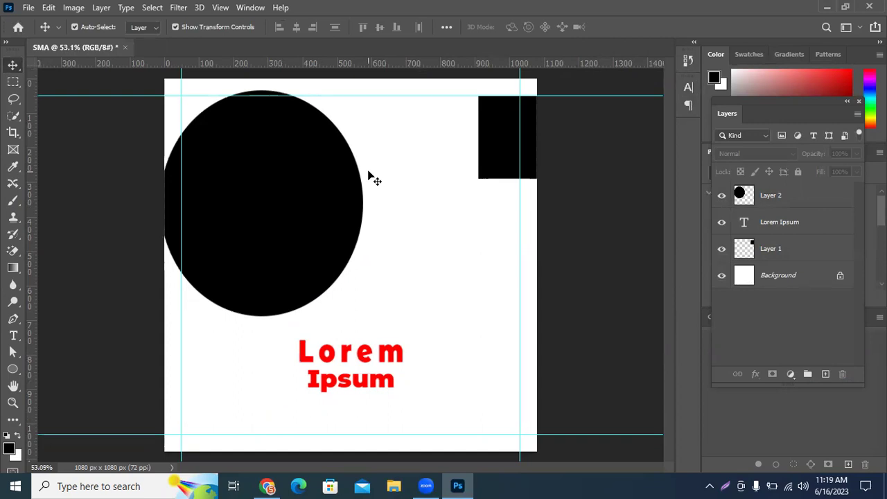
pyautogui.click(826, 9)
# Preview the Creative Business Agency ad template in the image results.
pyautogui.scroll(-5, 267, 305)
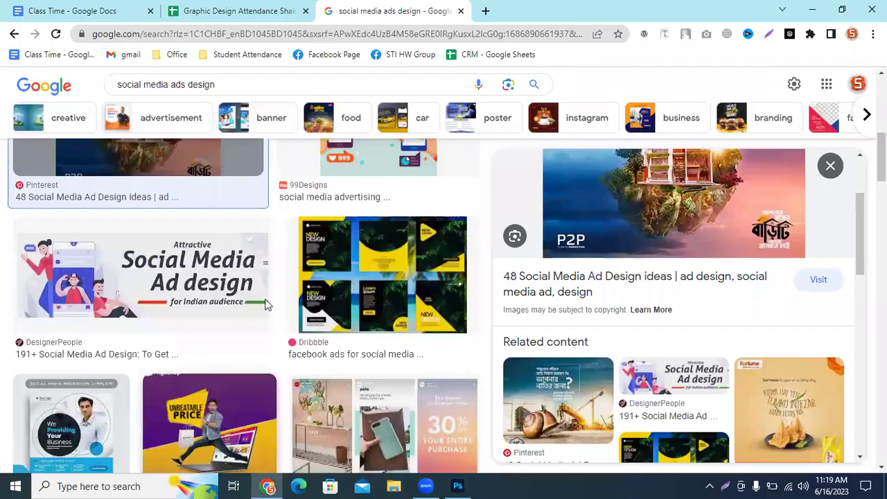
pyautogui.scroll(2, 267, 304)
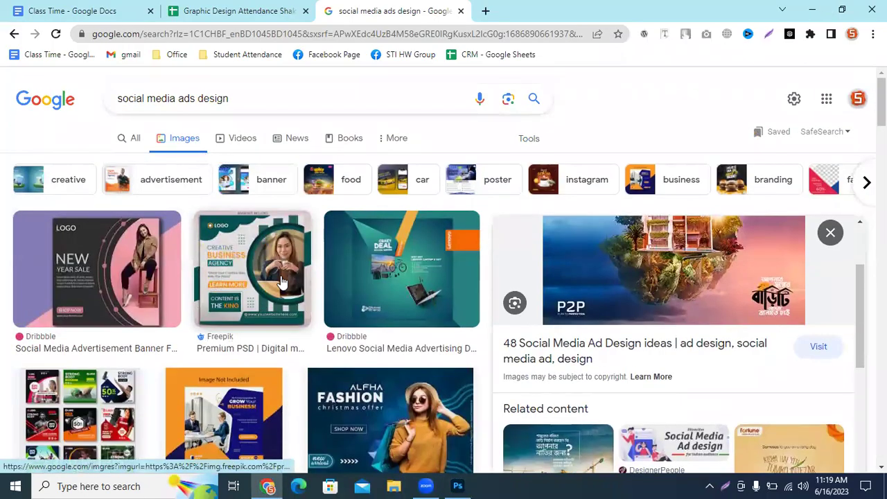
pyautogui.click(277, 280)
pyautogui.scroll(-1, 588, 286)
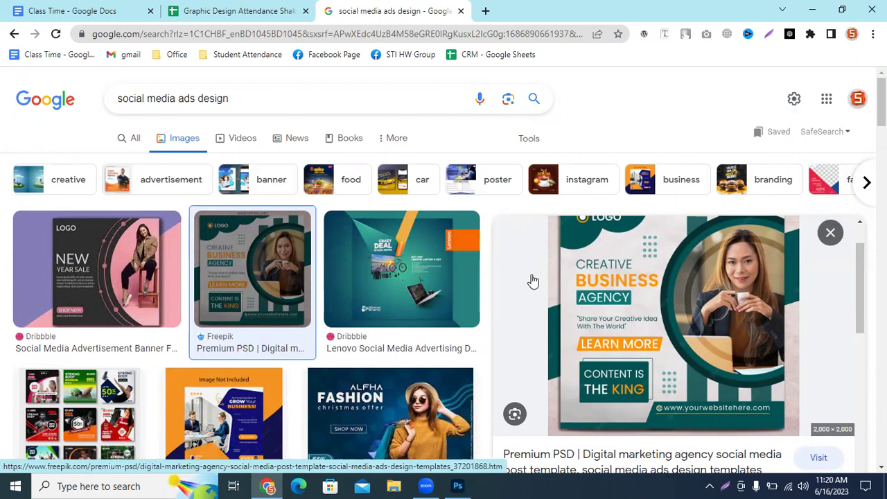
pyautogui.moveTo(468, 484)
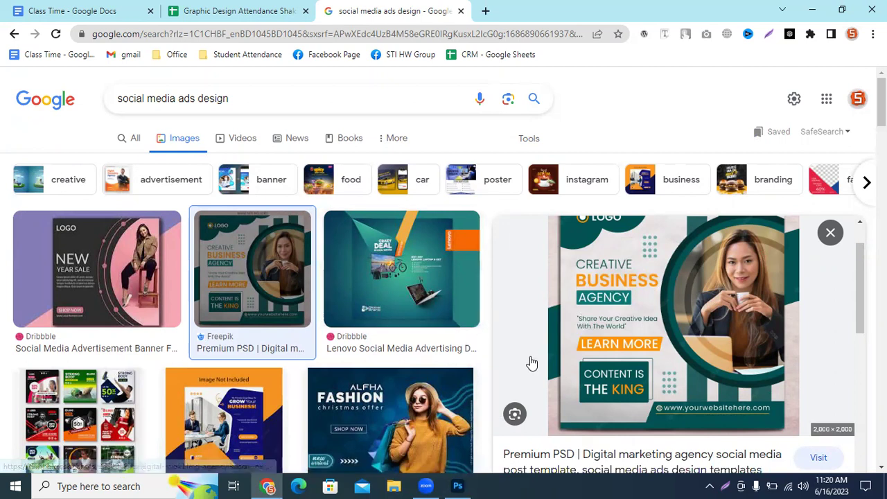
# Preview a corporate social media ad design and the Graphic Design Expert related image.
pyautogui.scroll(1, 615, 313)
pyautogui.scroll(-3, 615, 313)
pyautogui.scroll(-2, 31, 307)
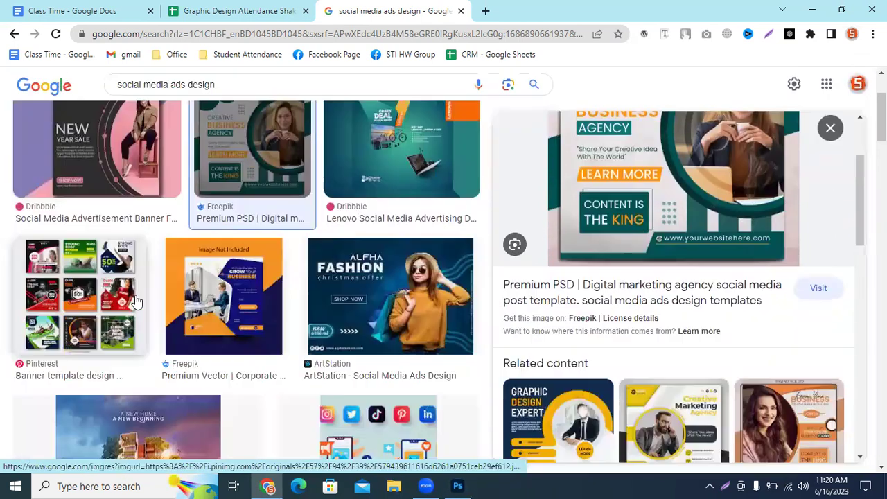
pyautogui.click(254, 262)
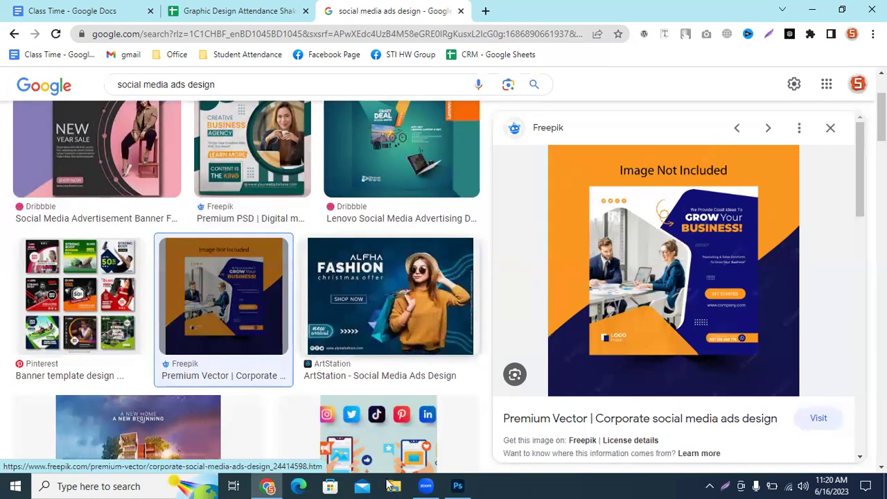
pyautogui.scroll(-4, 663, 256)
pyautogui.scroll(-5, 144, 298)
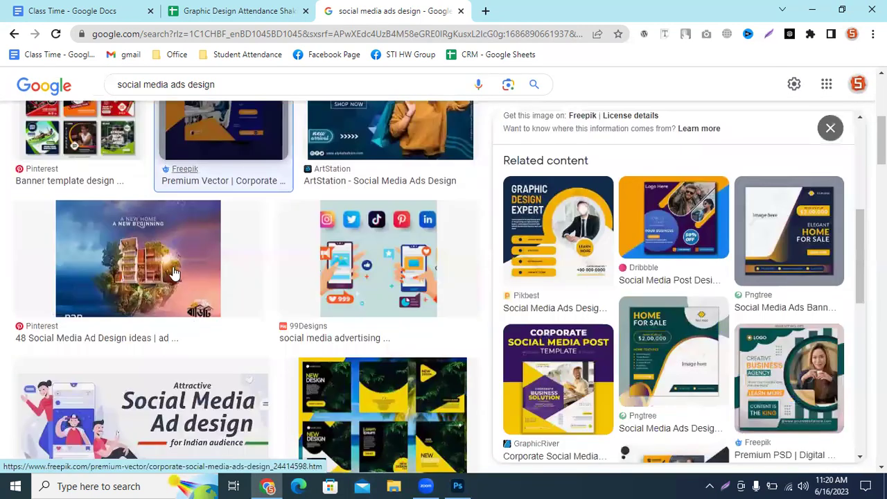
pyautogui.scroll(-4, 145, 322)
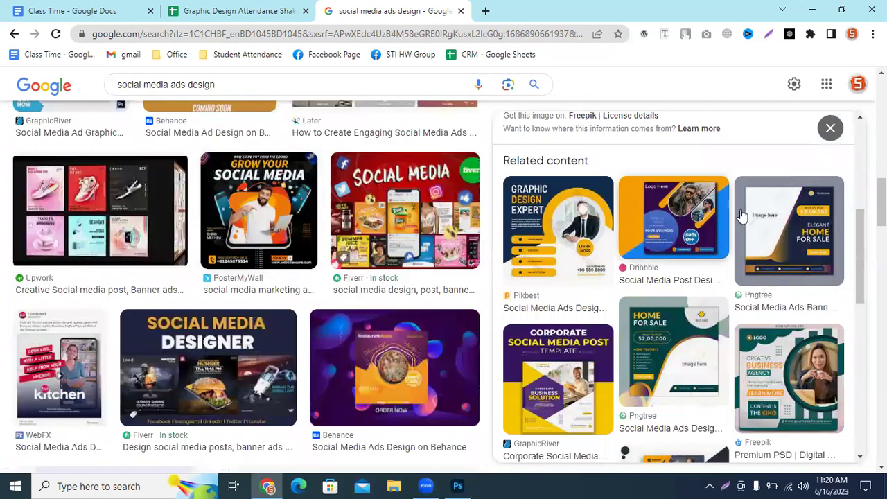
pyautogui.click(563, 220)
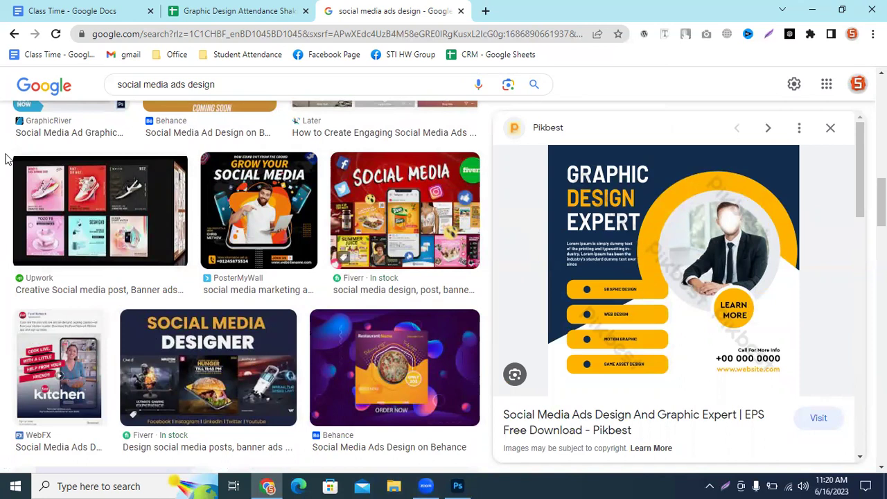
# Search for 'food social media ads design'.
pyautogui.click(119, 84)
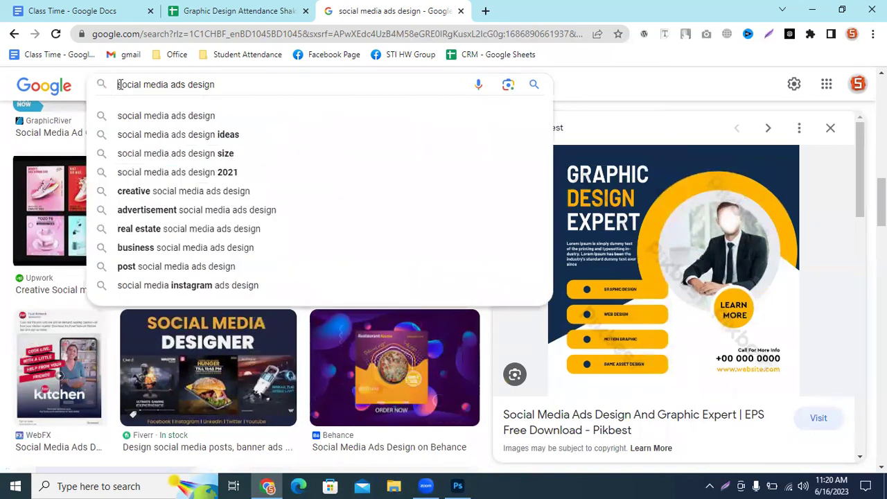
pyautogui.write('food')
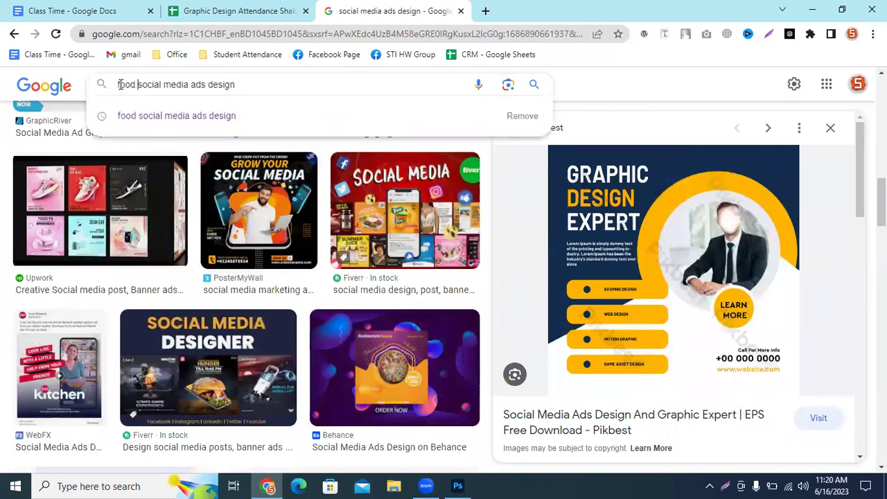
pyautogui.press('Return')
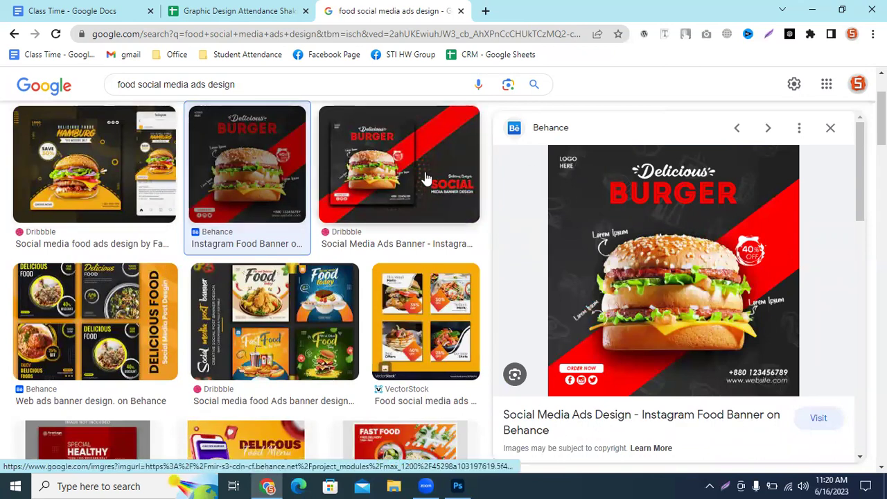
# Preview the Dribbble hamburger ad, the food banner collection and the Healthy Food template.
pyautogui.click(94, 164)
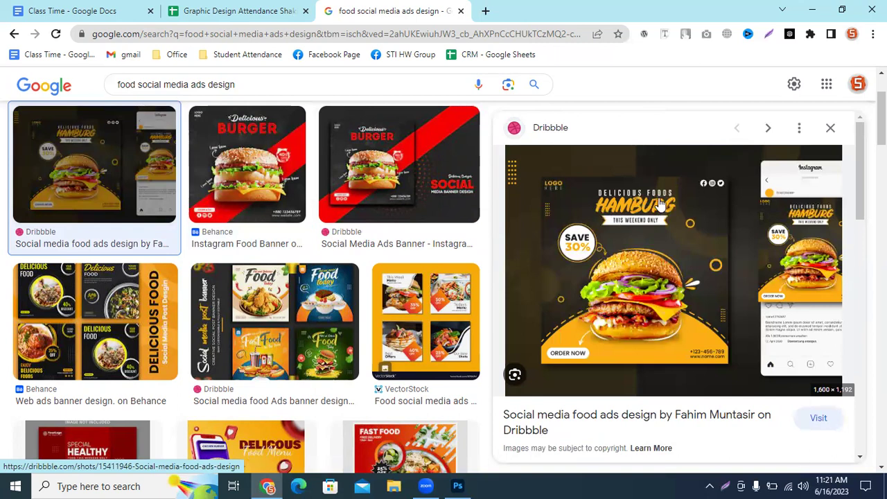
pyautogui.scroll(-2, 256, 298)
pyautogui.click(273, 189)
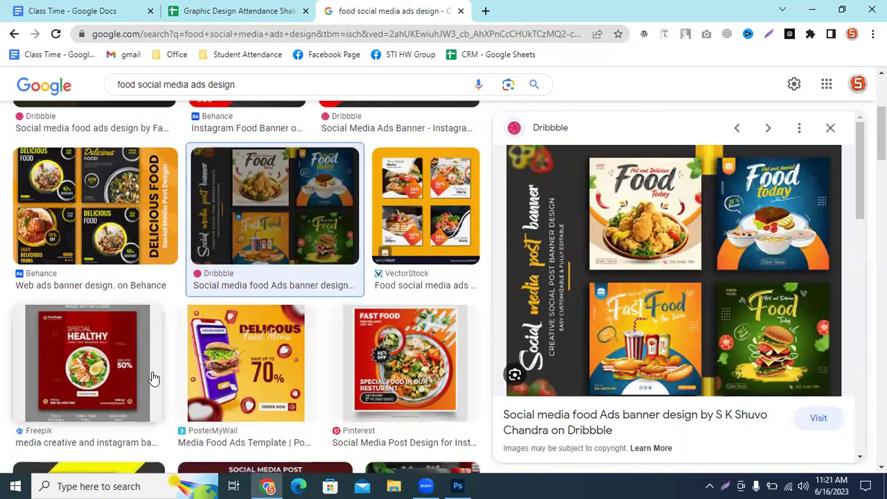
pyautogui.scroll(-3, 154, 376)
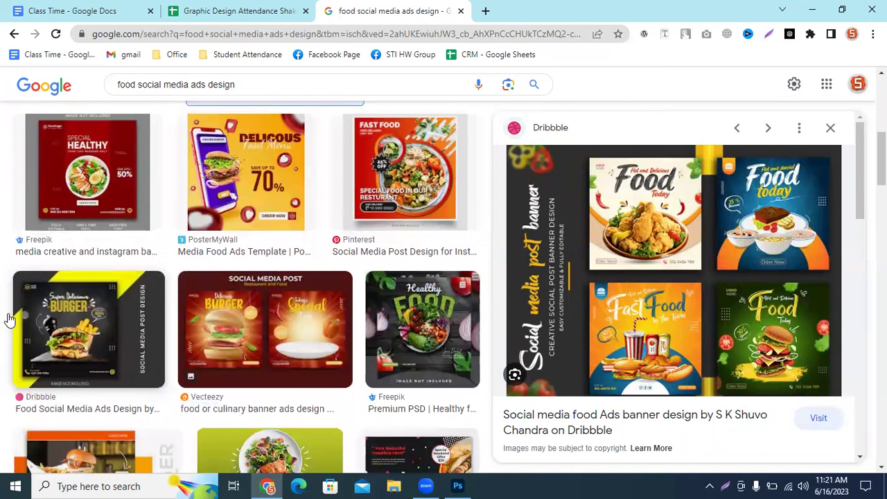
pyautogui.click(398, 320)
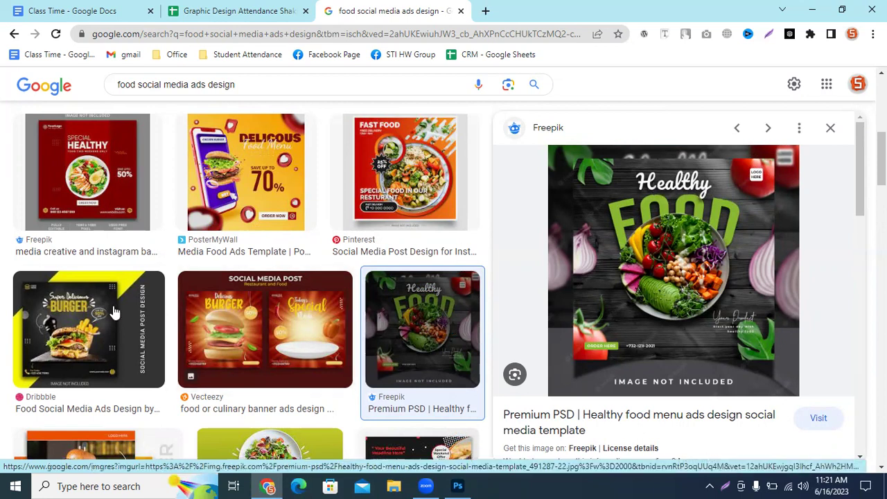
# Search Google for Google Fonts and open the Google Fonts website.
pyautogui.click(485, 10)
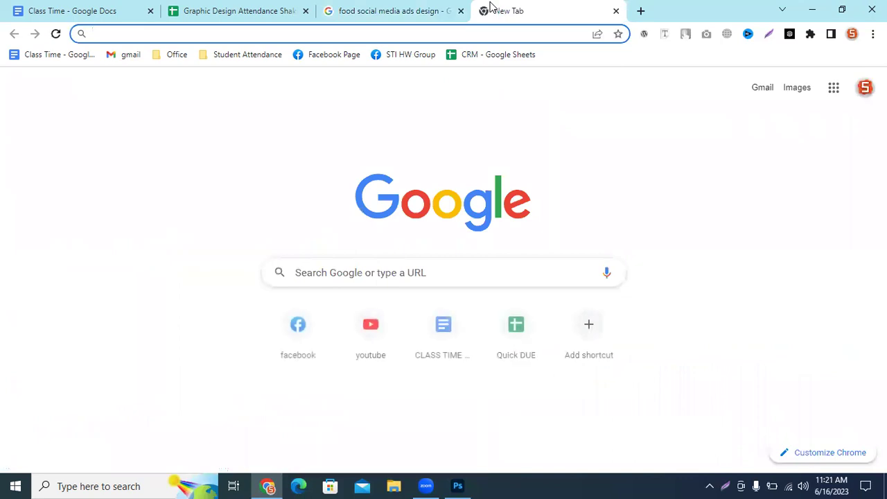
pyautogui.write('google')
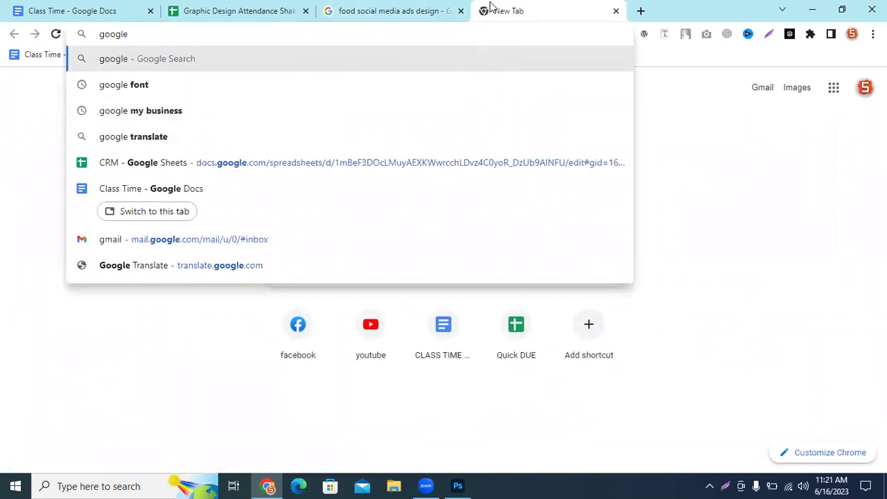
pyautogui.press('Down')
pyautogui.press('Return')
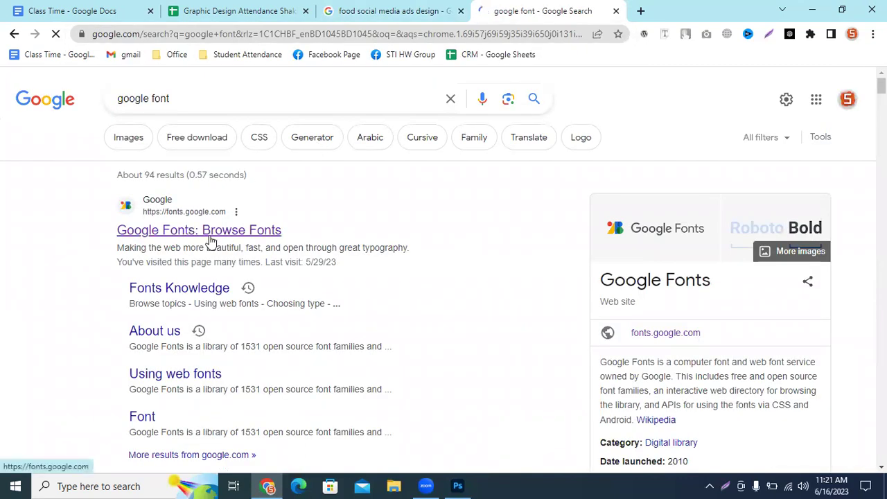
pyautogui.click(234, 237)
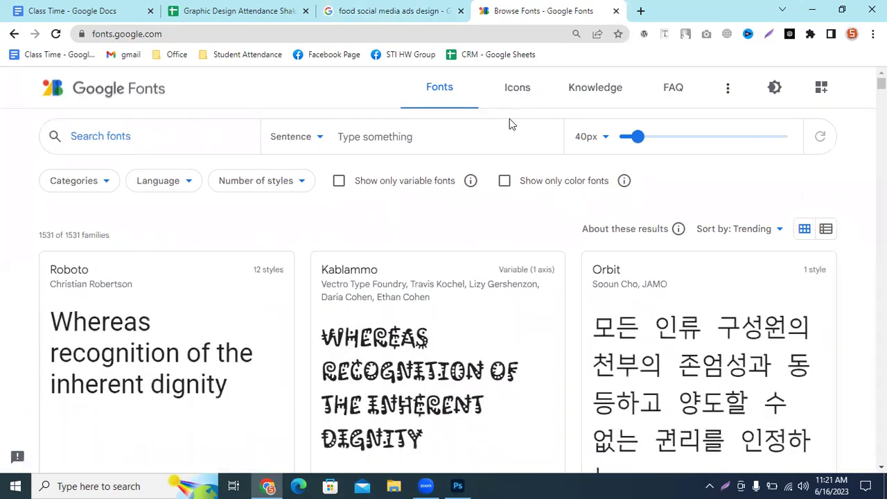
# Preview the fonts with the sample text 'Food' and open the Roboto font page.
pyautogui.click(439, 141)
pyautogui.write('Food')
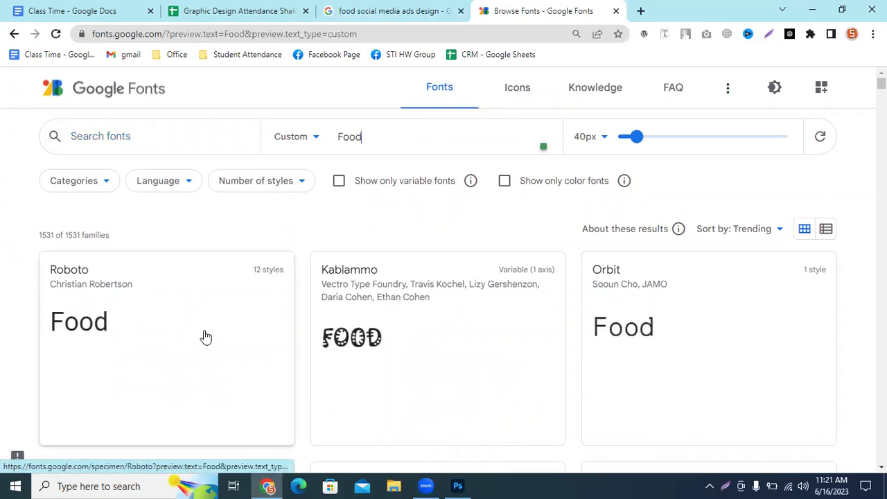
pyautogui.scroll(-3, 698, 352)
pyautogui.scroll(-1, 707, 346)
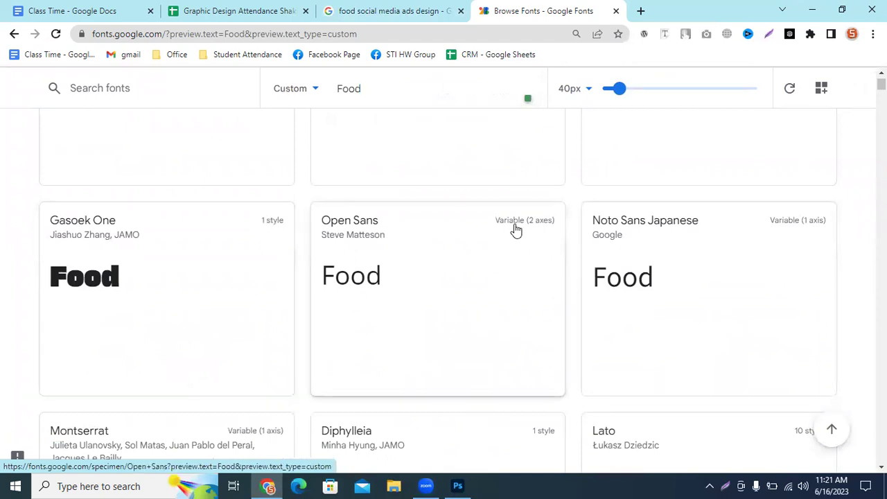
pyautogui.scroll(3, 649, 224)
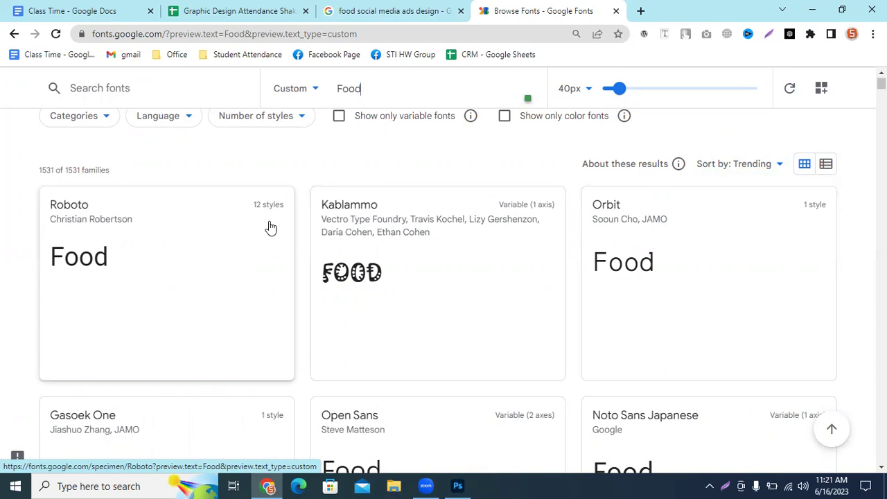
pyautogui.click(141, 240)
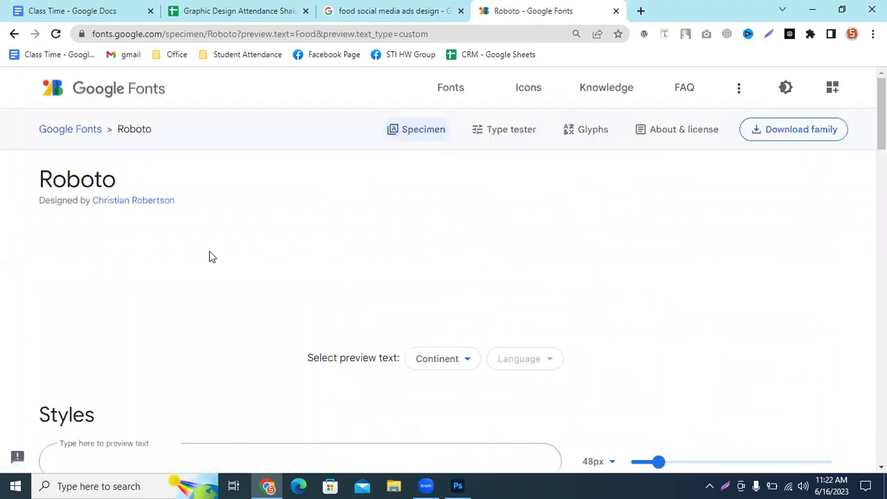
# Download the whole Roboto family, saving Roboto.zip into Downloads.
pyautogui.scroll(-8, 725, 249)
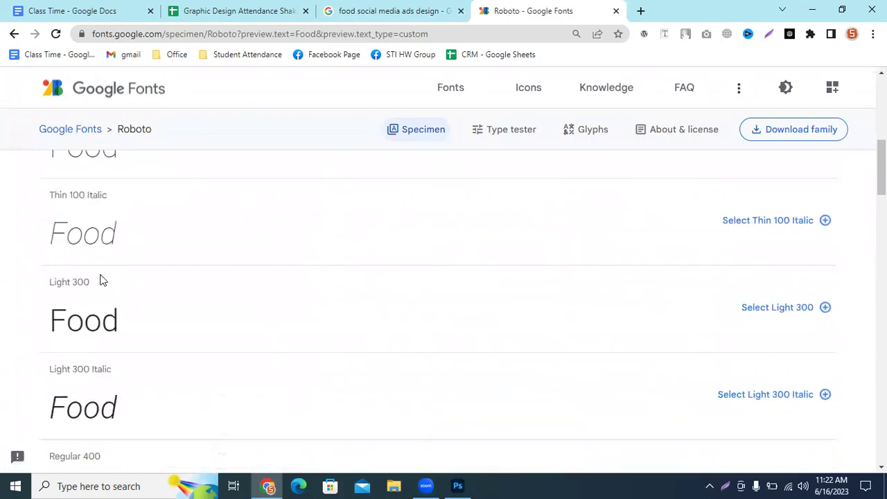
pyautogui.scroll(-11, 100, 280)
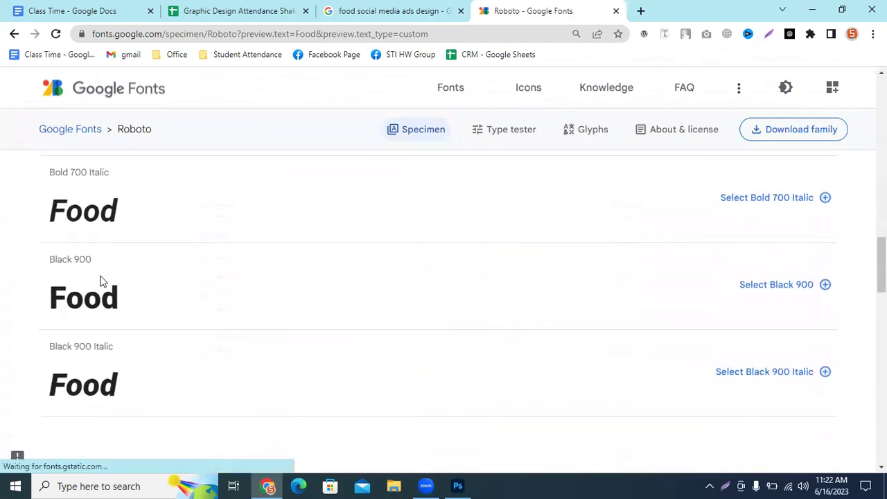
pyautogui.scroll(-2, 100, 281)
pyautogui.scroll(4, 506, 235)
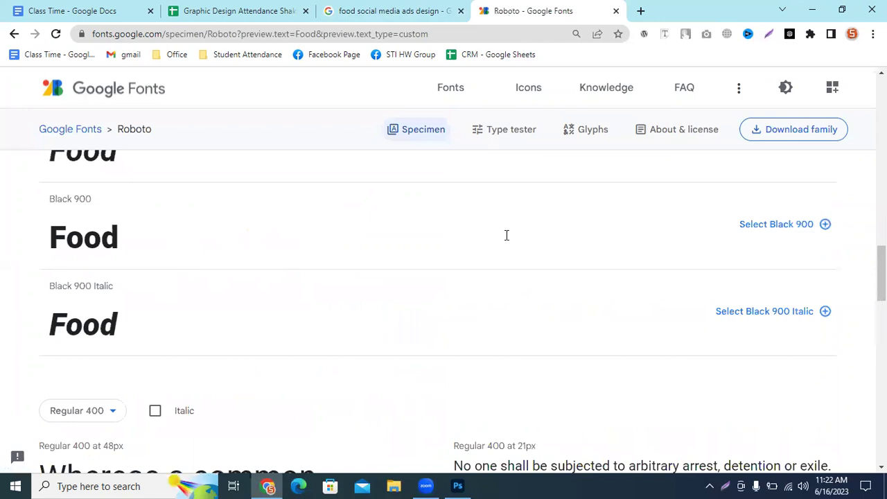
pyautogui.click(838, 133)
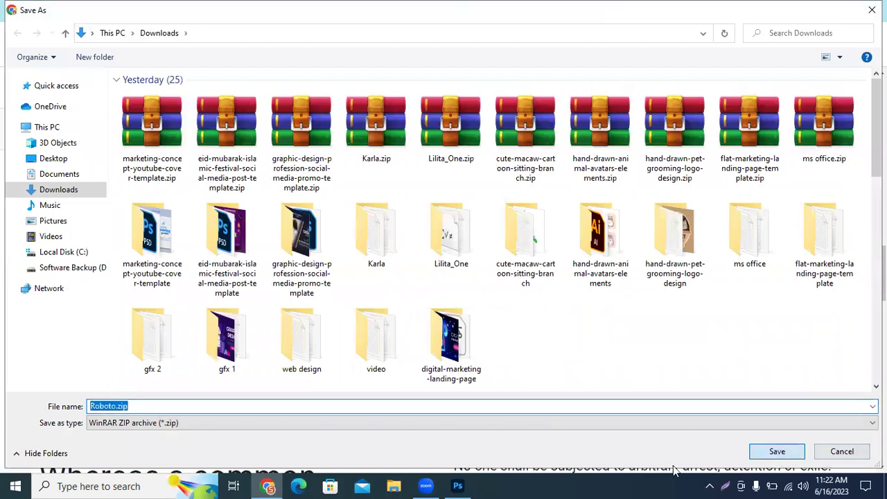
pyautogui.click(776, 451)
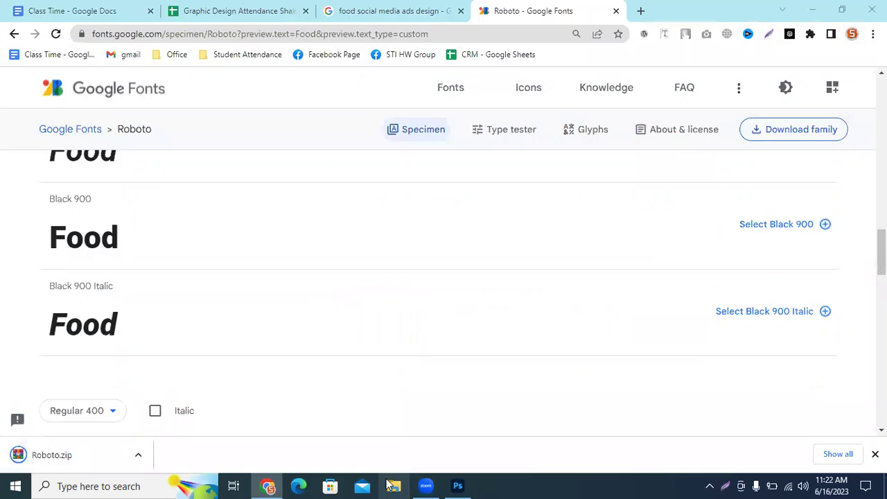
pyautogui.click(390, 485)
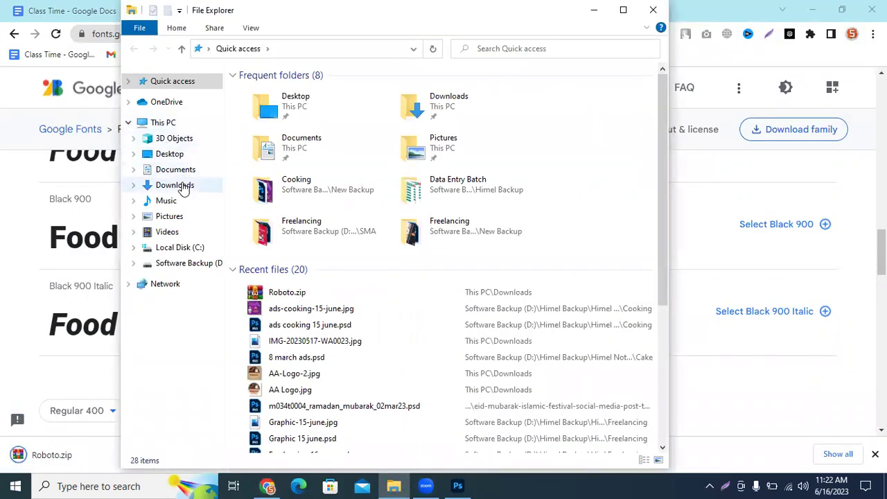
# Extract Roboto.zip in Downloads into a new Roboto folder.
pyautogui.click(178, 186)
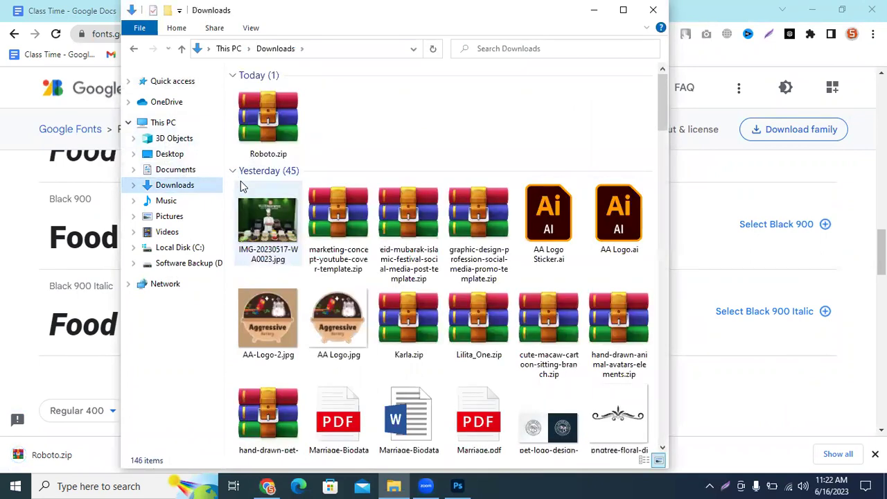
pyautogui.click(292, 118)
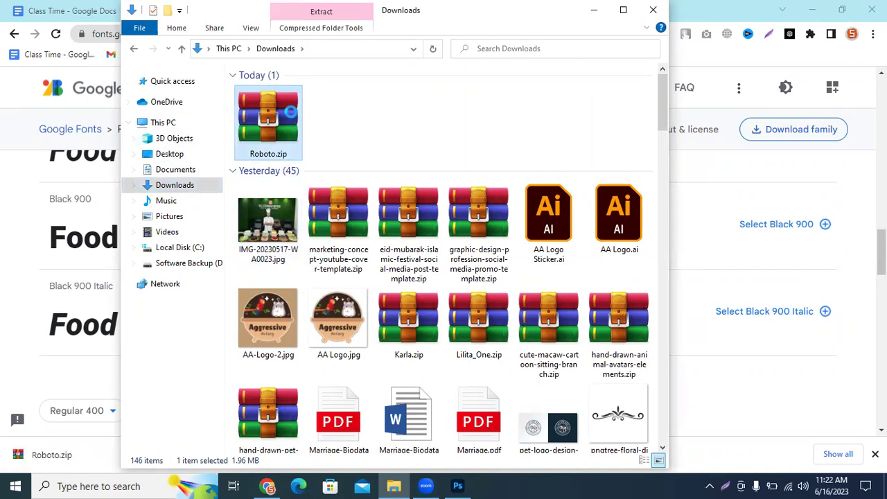
pyautogui.rightClick(292, 111)
pyautogui.click(315, 163)
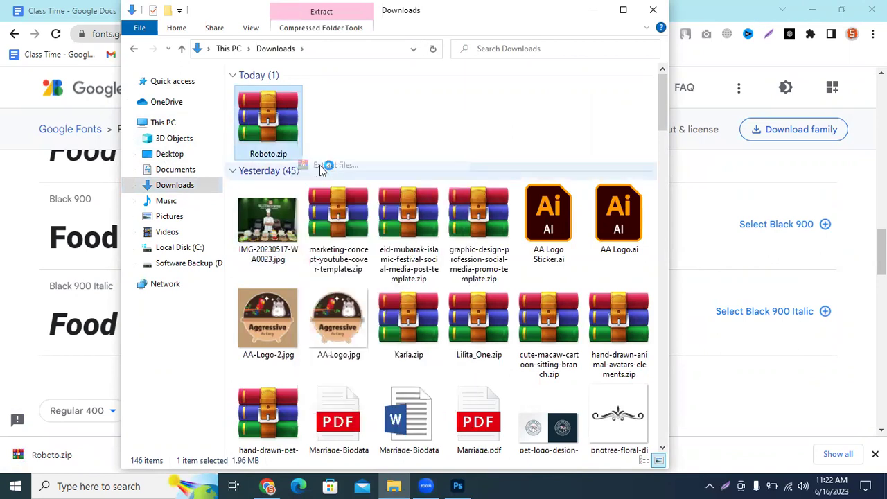
pyautogui.click(478, 388)
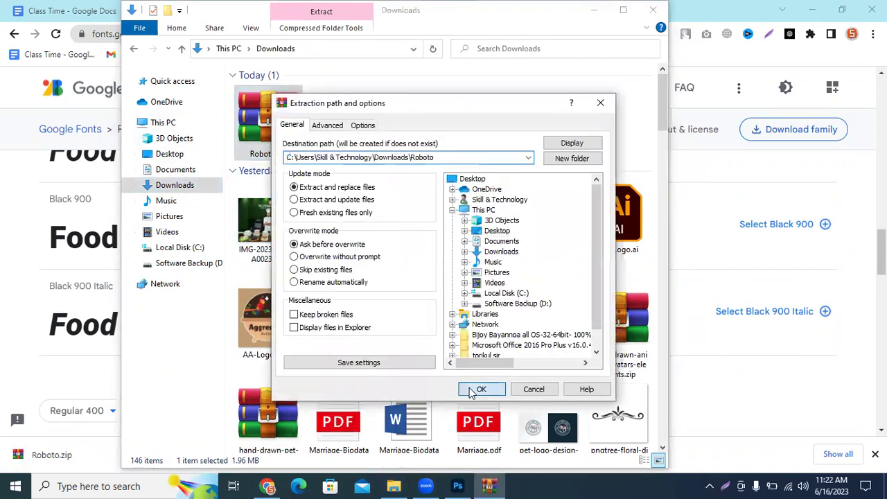
# Open the extracted Roboto folder and select all twelve Roboto font files.
pyautogui.click(394, 485)
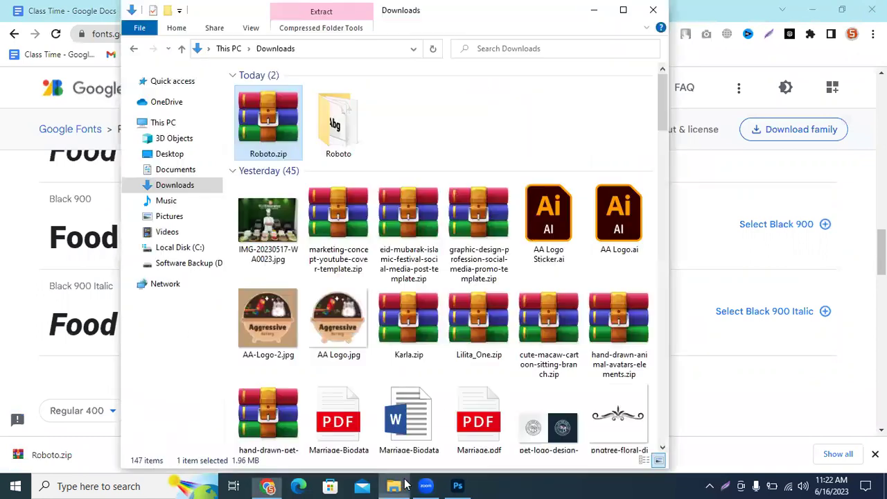
pyautogui.doubleClick(337, 123)
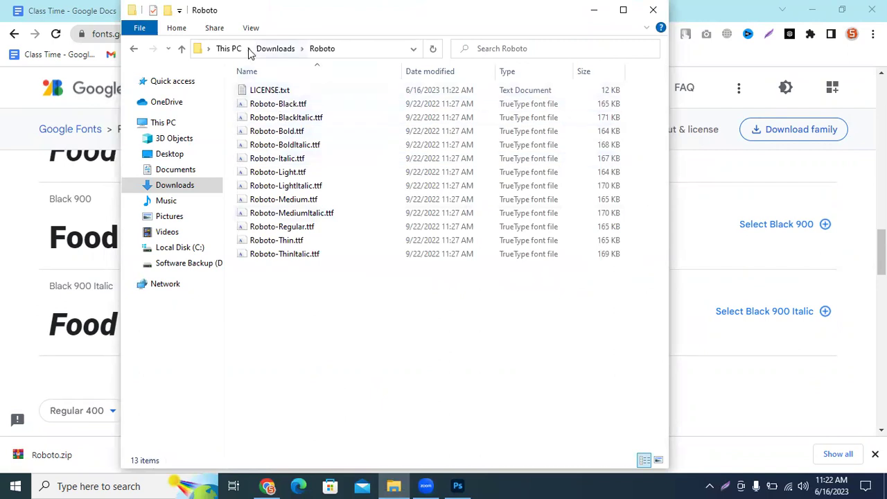
pyautogui.click(183, 50)
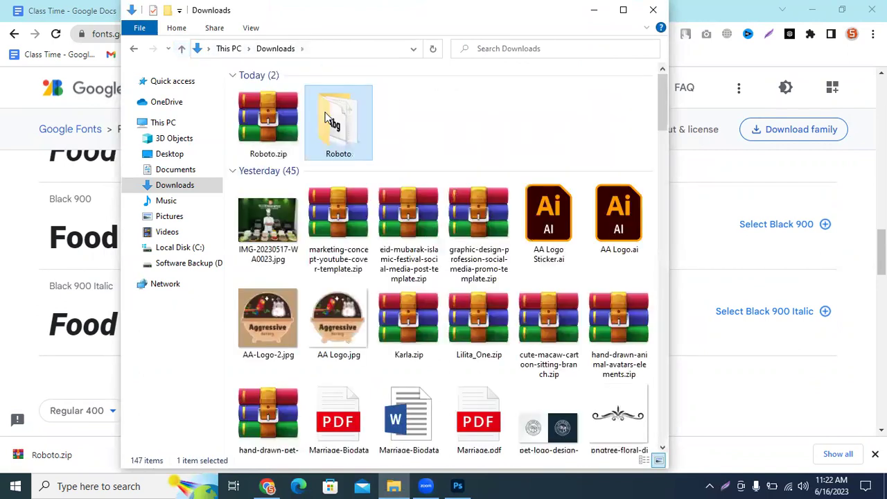
pyautogui.doubleClick(337, 135)
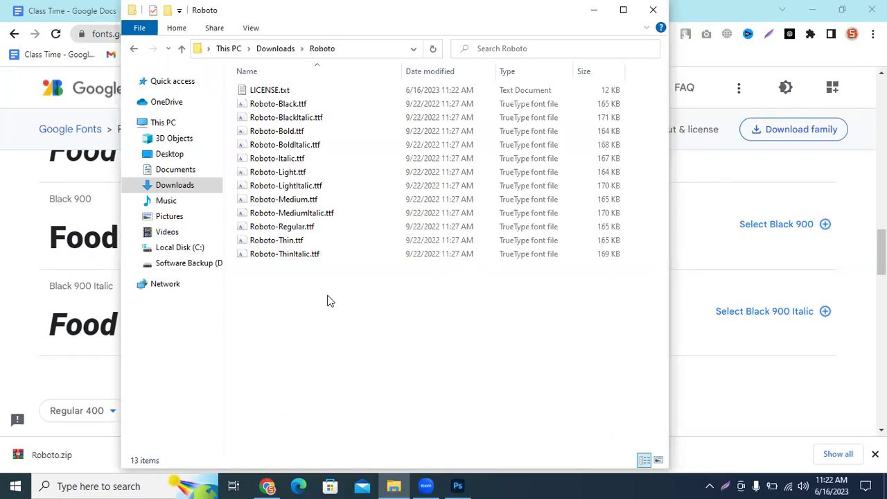
pyautogui.moveTo(310, 357); pyautogui.dragTo(307, 105)
# Install the twelve selected Roboto fonts for all users, then minimize the folder window.
pyautogui.rightClick(307, 105)
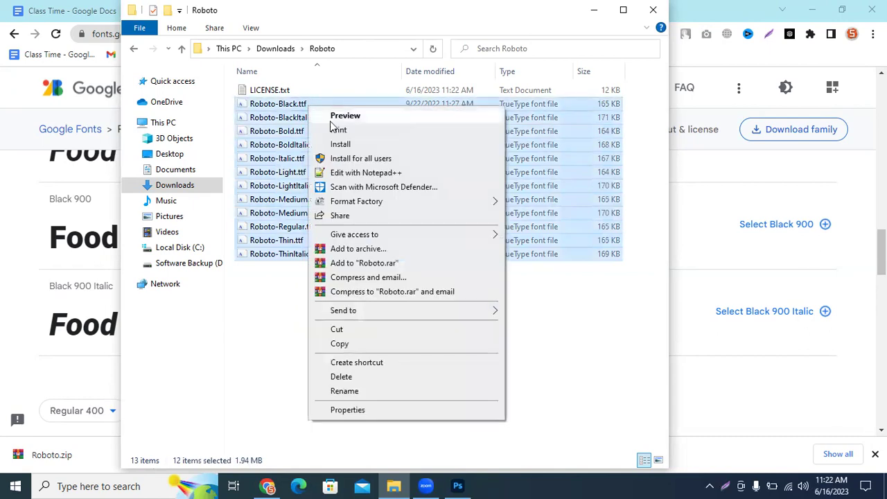
pyautogui.click(369, 159)
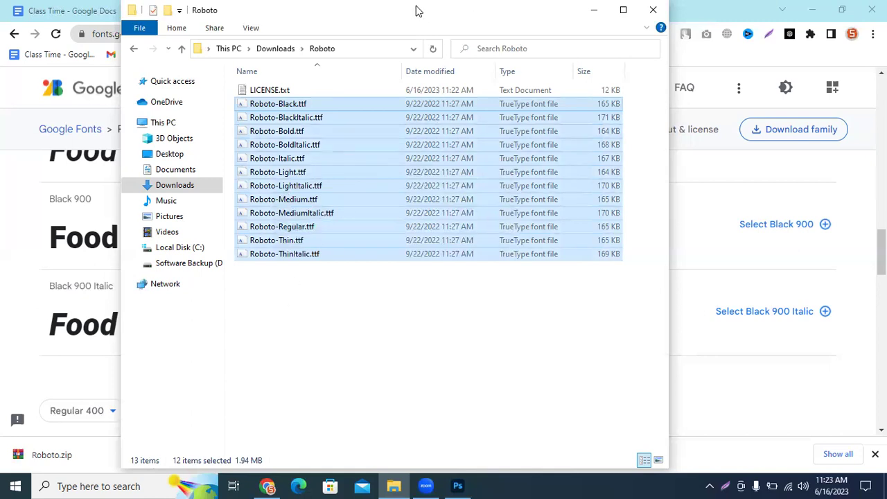
pyautogui.click(352, 330)
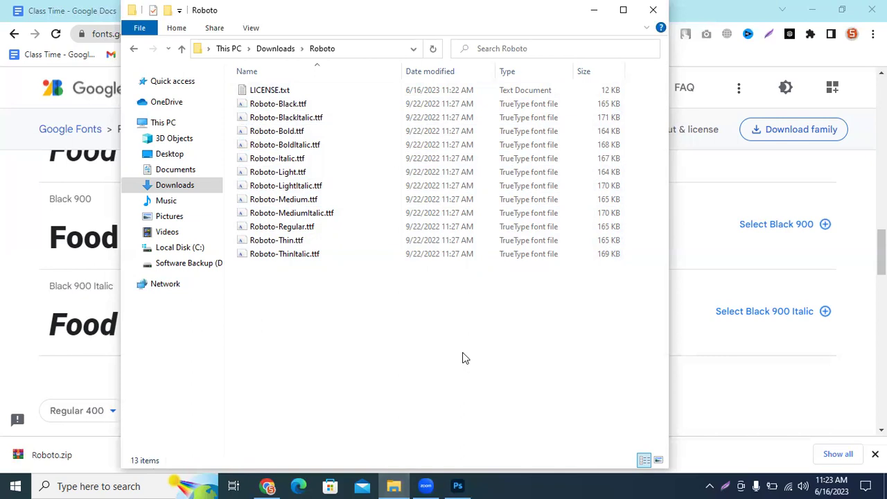
pyautogui.click(391, 485)
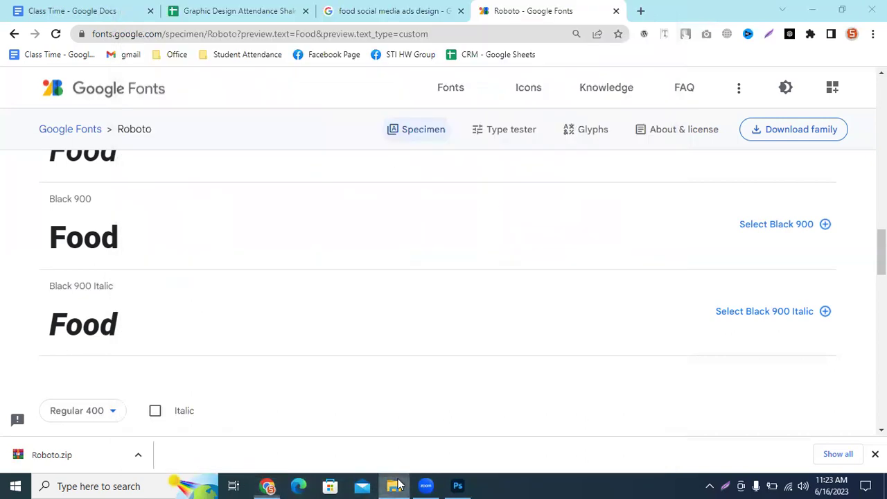
pyautogui.click(393, 485)
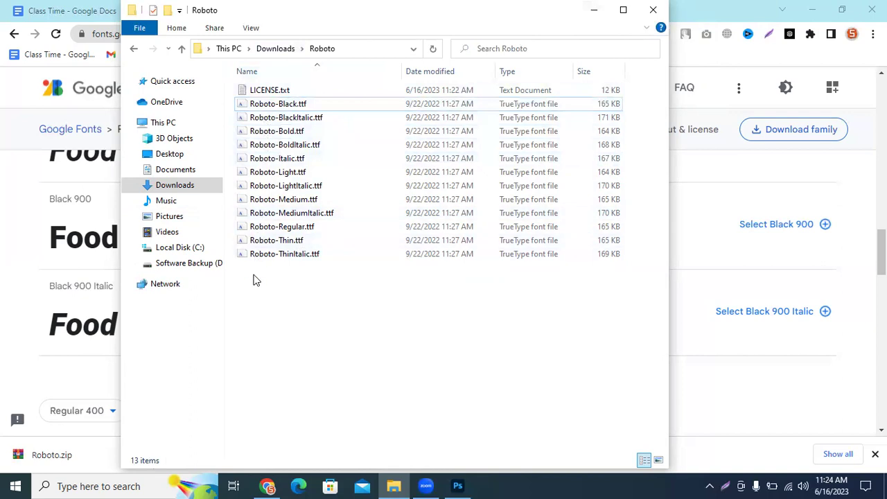
# Back in Photoshop, edit the Lorem Ipsum text and select the word Ipsum.
pyautogui.click(593, 10)
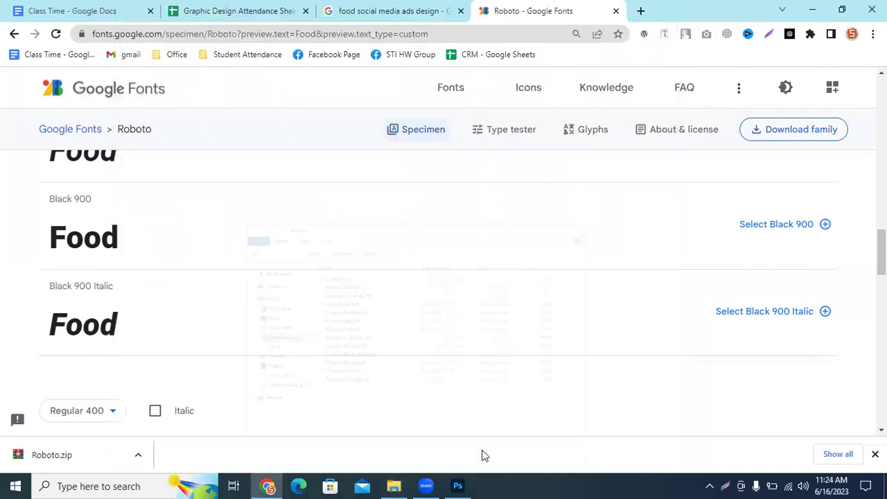
pyautogui.click(448, 484)
pyautogui.click(329, 380)
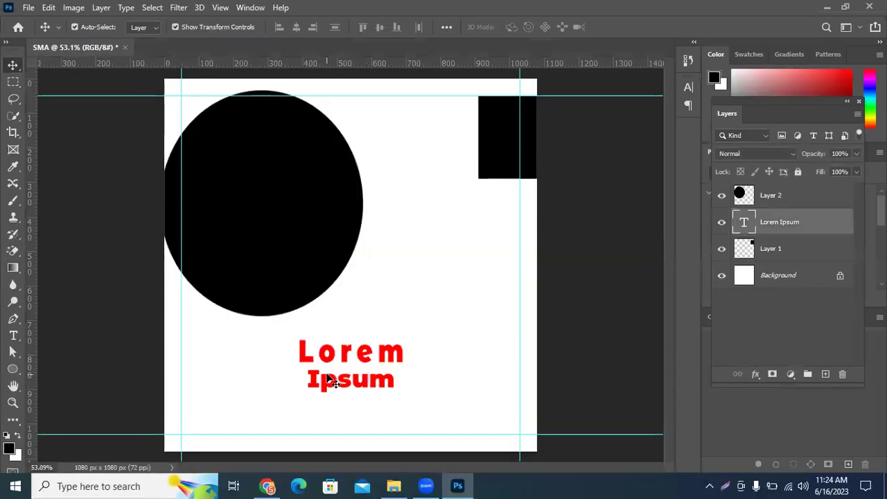
pyautogui.doubleClick(346, 354)
pyautogui.doubleClick(352, 352)
pyautogui.moveTo(295, 345); pyautogui.dragTo(418, 378)
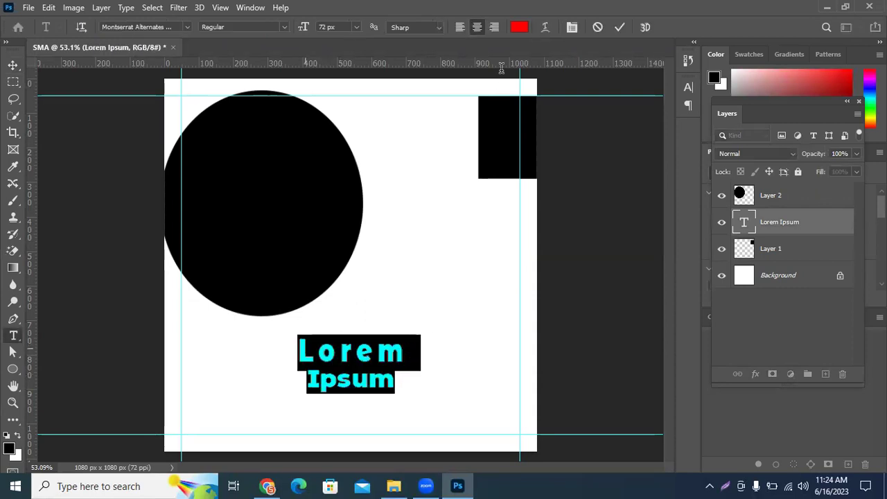
pyautogui.click(312, 355)
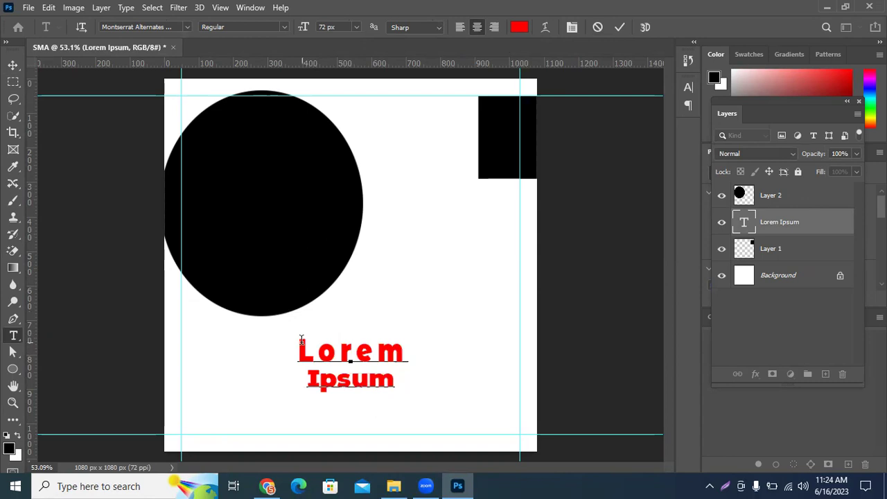
pyautogui.moveTo(301, 341); pyautogui.dragTo(345, 353)
pyautogui.moveTo(309, 376); pyautogui.dragTo(404, 378)
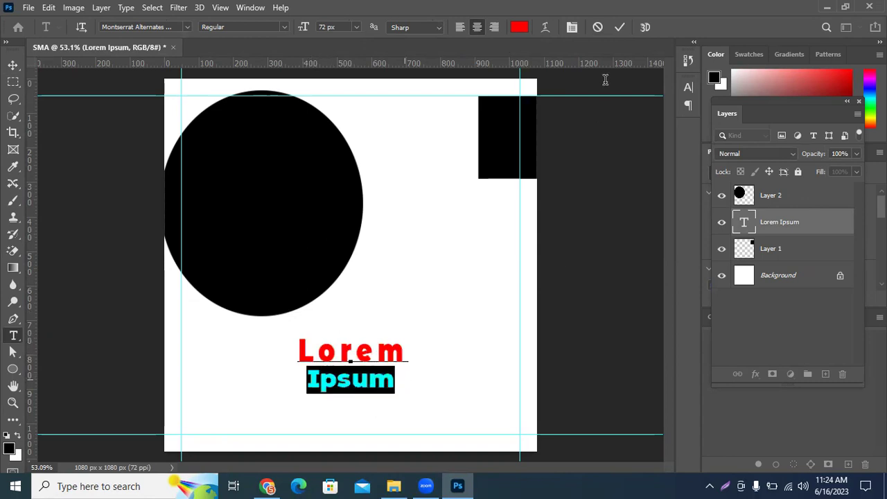
# Set the word Ipsum to Roboto Light.
pyautogui.click(571, 27)
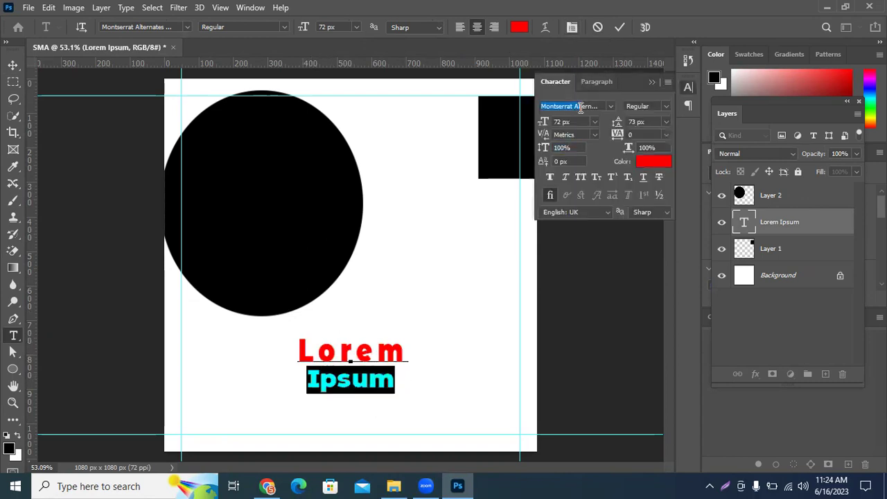
pyautogui.click(580, 106)
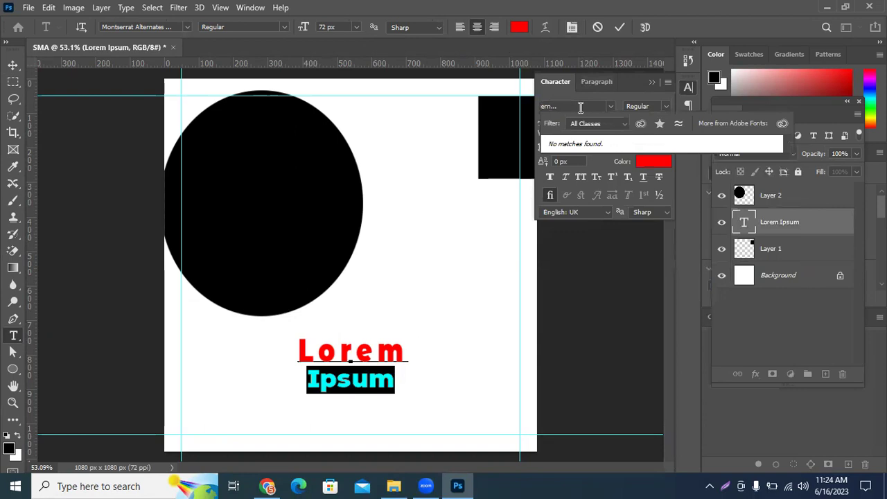
pyautogui.write('robo')
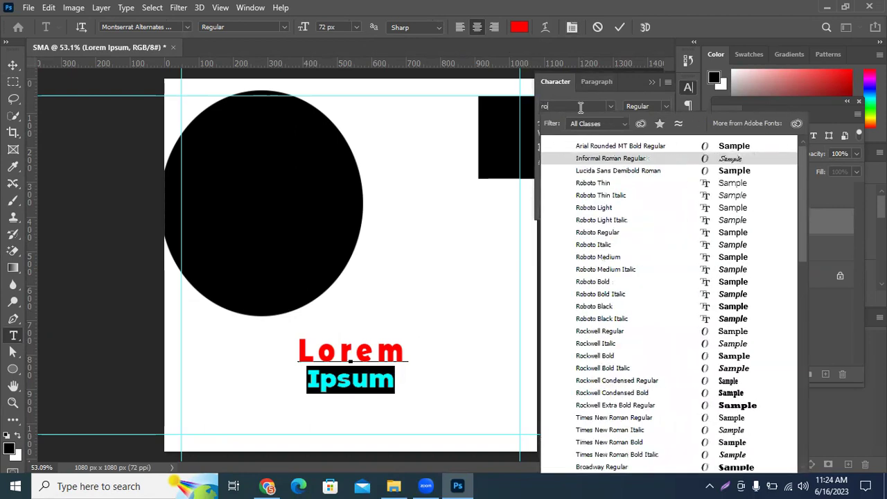
pyautogui.press('Return')
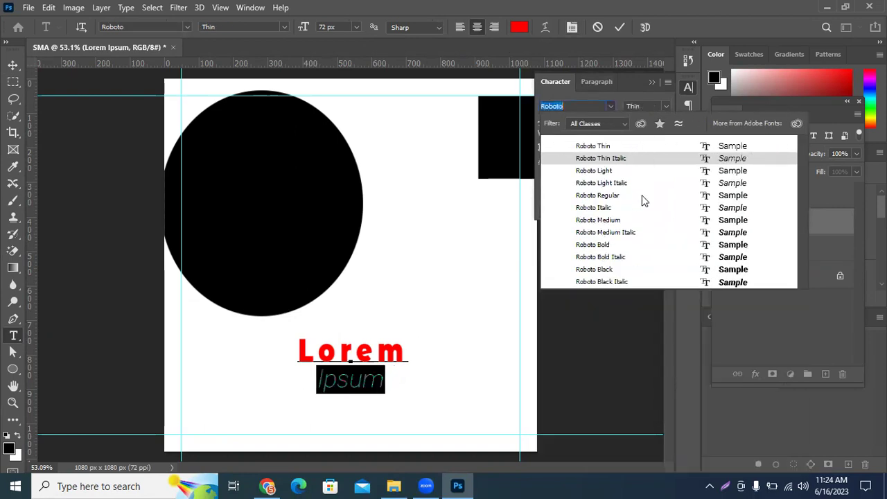
pyautogui.press('Up')
pyautogui.click(606, 146)
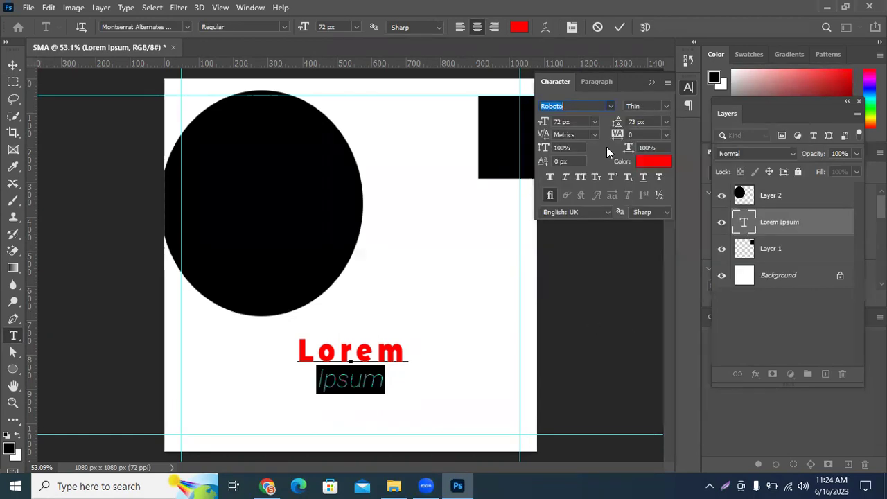
pyautogui.click(664, 106)
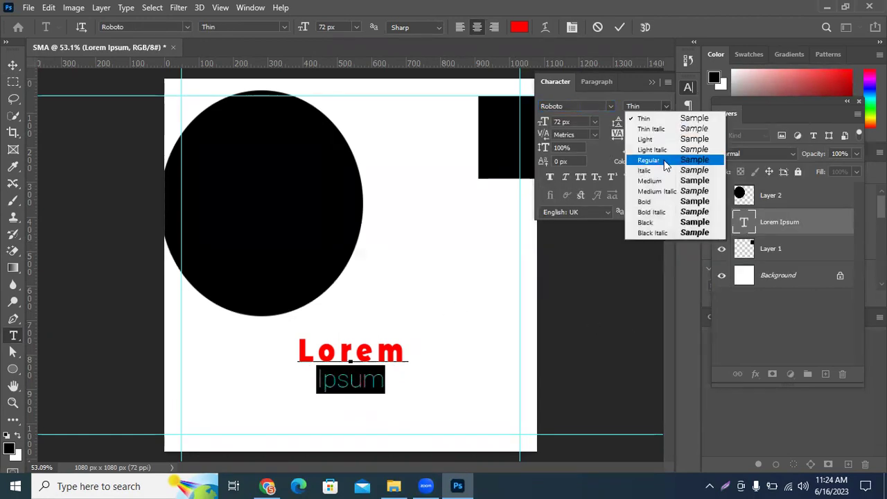
pyautogui.click(657, 202)
pyautogui.click(665, 106)
pyautogui.click(652, 136)
# Commit the text edit and deselect the text layer using the Move tool.
pyautogui.click(364, 361)
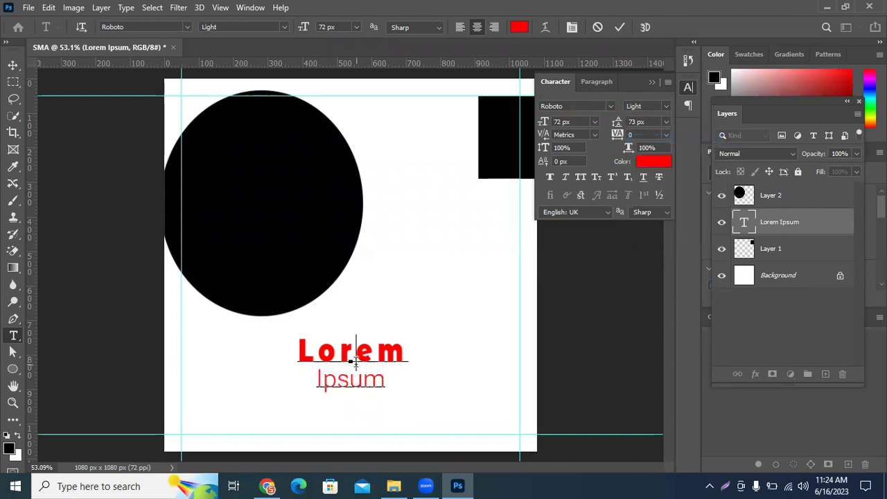
pyautogui.click(619, 27)
pyautogui.press('v')
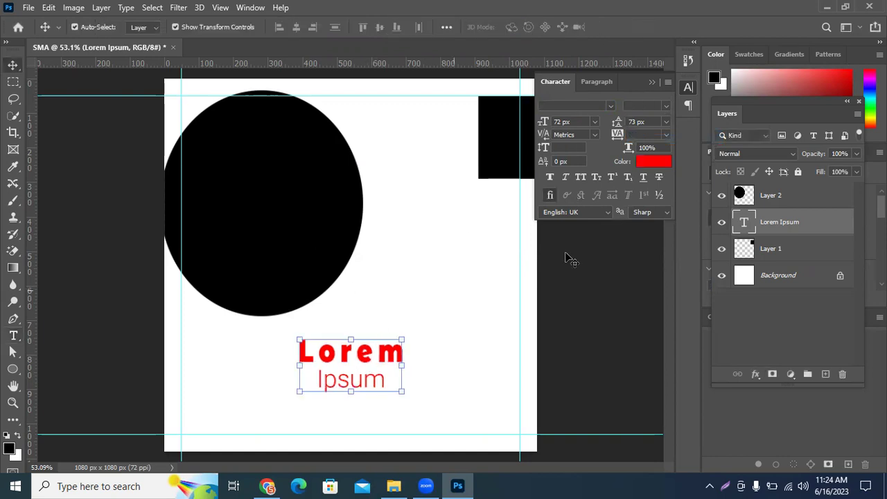
pyautogui.click(566, 257)
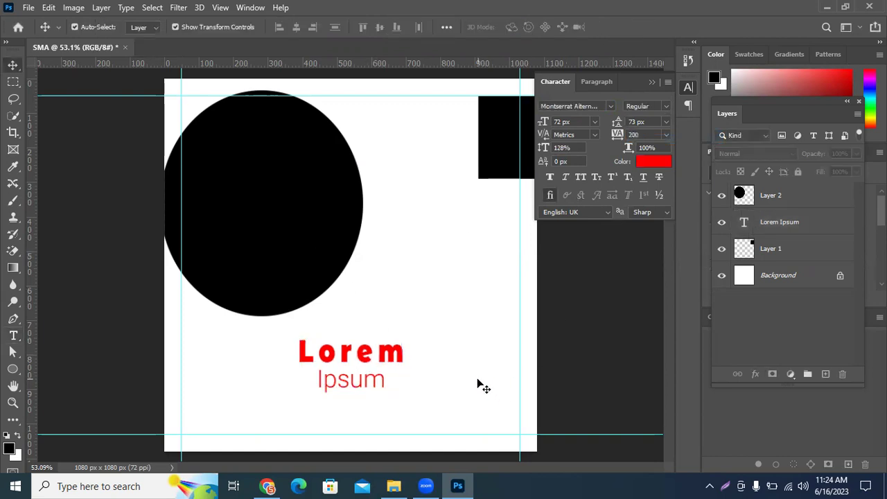
pyautogui.click(268, 486)
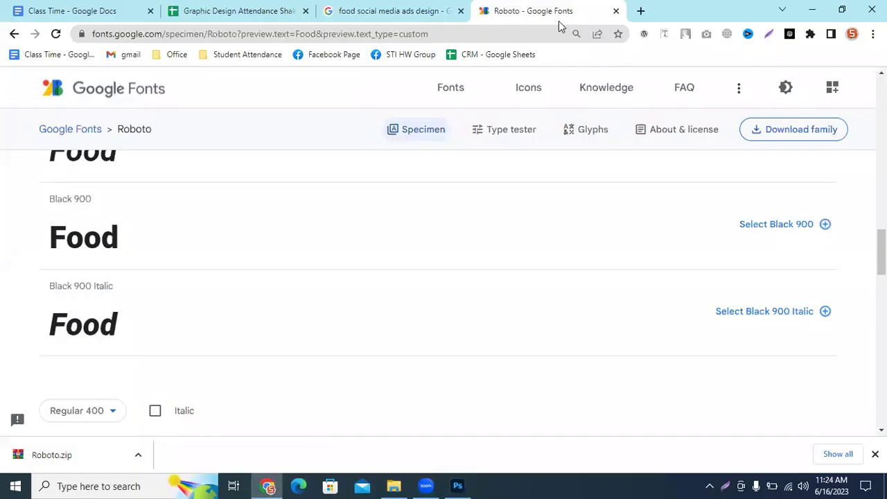
# Close the Roboto tab and search Google for 'font for food free download'.
pyautogui.click(640, 11)
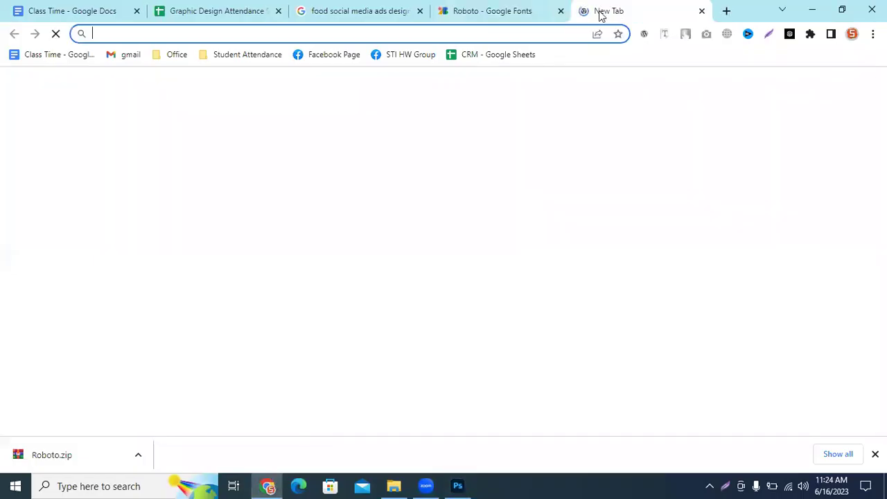
pyautogui.click(562, 11)
pyautogui.click(528, 33)
pyautogui.write('font for ')
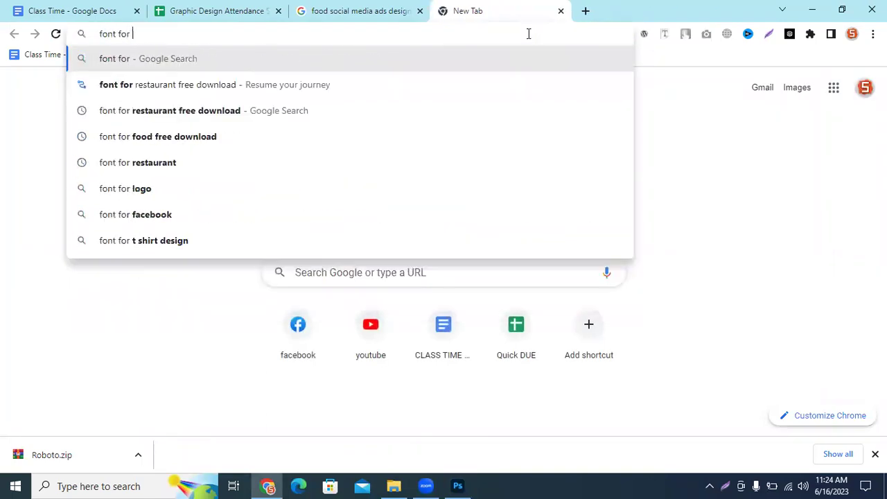
pyautogui.write('food')
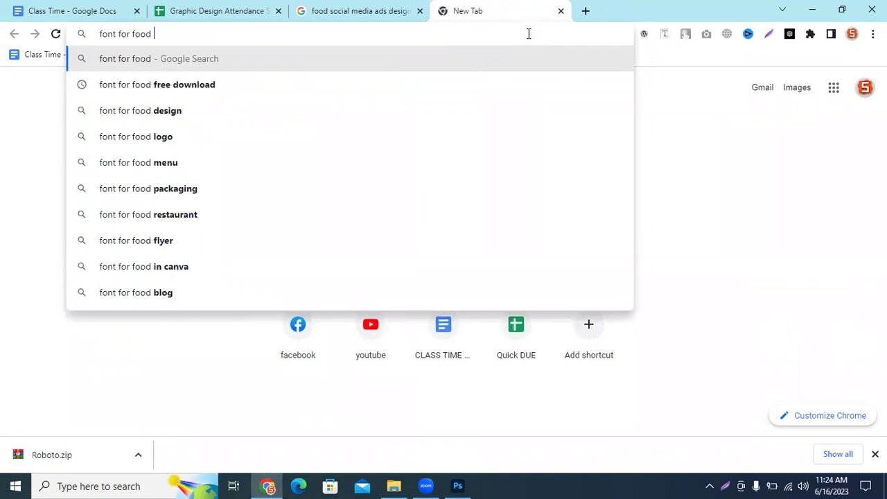
pyautogui.press('Down')
pyautogui.press('Return')
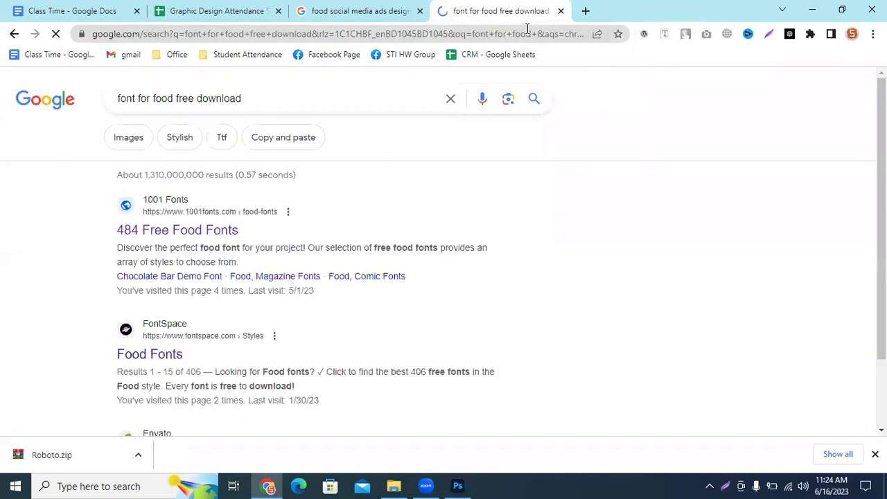
pyautogui.scroll(-4, 148, 247)
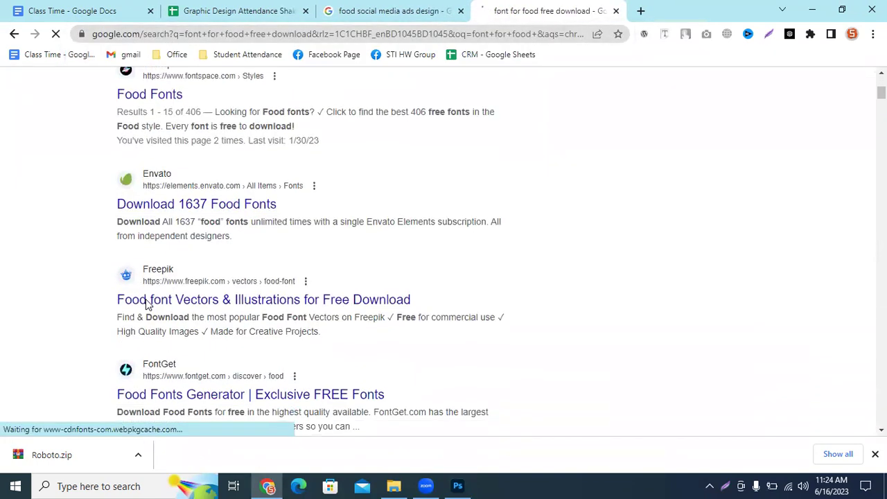
pyautogui.scroll(4, 155, 354)
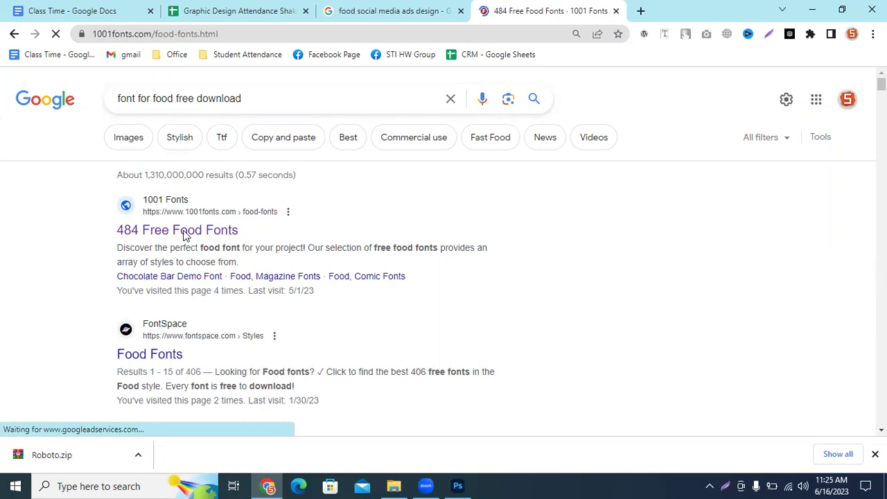
# Set the 1001 Fonts food font previews to the sample text 'Food'.
pyautogui.scroll(-3, 448, 267)
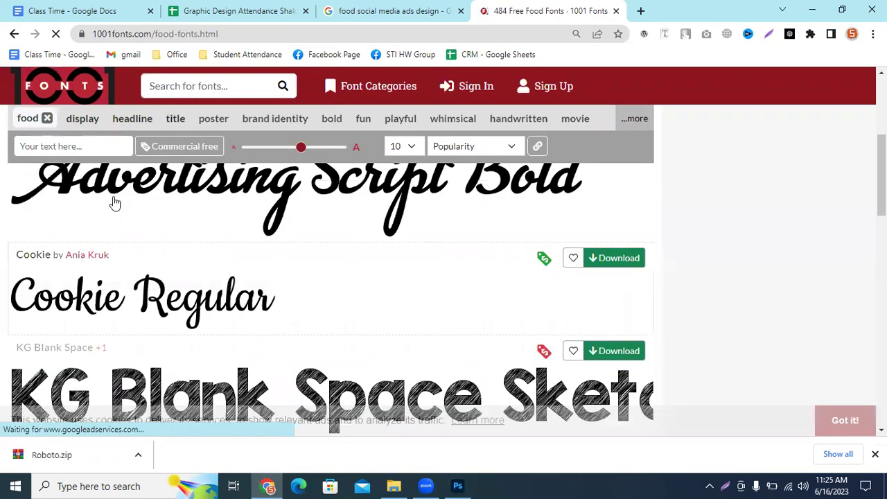
pyautogui.scroll(-4, 630, 272)
pyautogui.scroll(6, 116, 232)
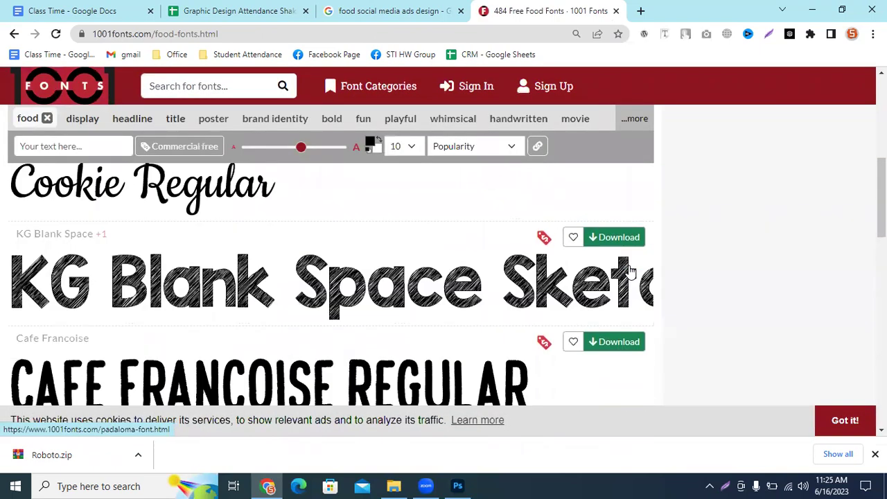
pyautogui.click(85, 208)
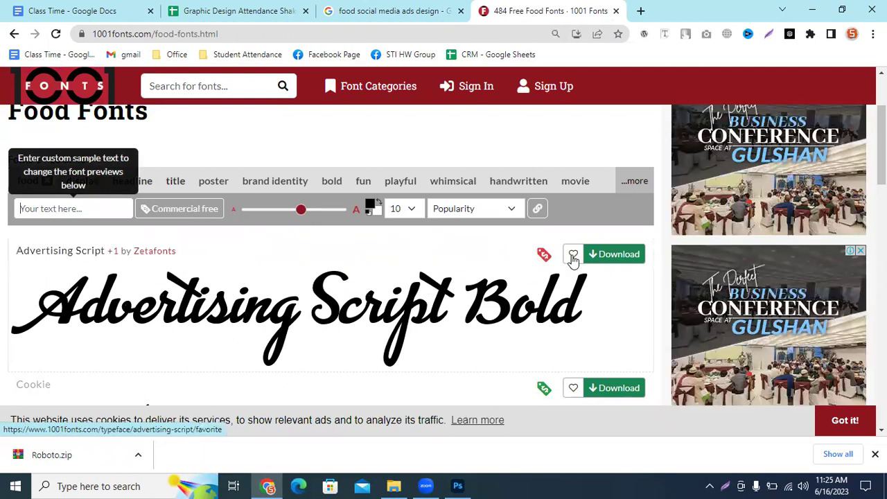
pyautogui.scroll(-1, 298, 303)
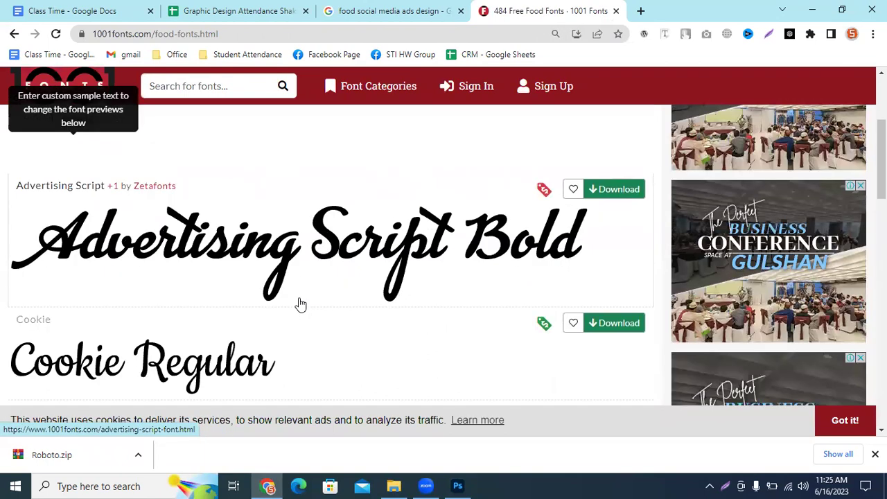
pyautogui.scroll(3, 228, 282)
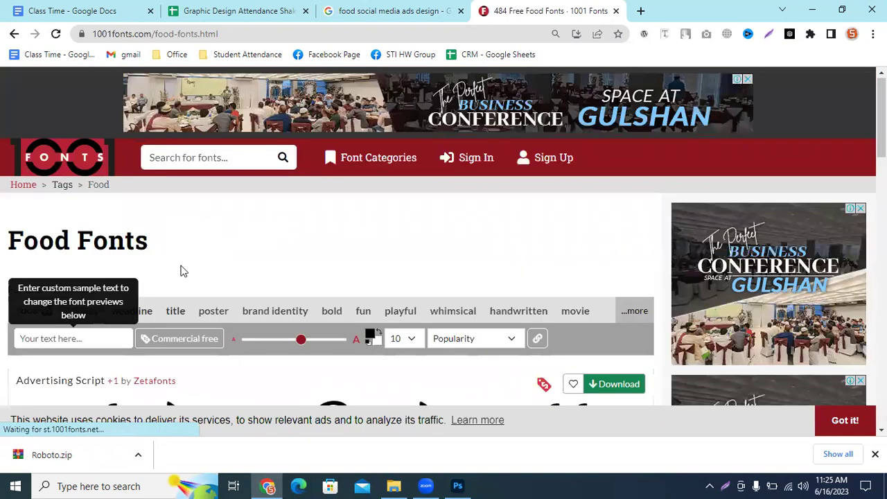
pyautogui.click(73, 332)
pyautogui.write('Food')
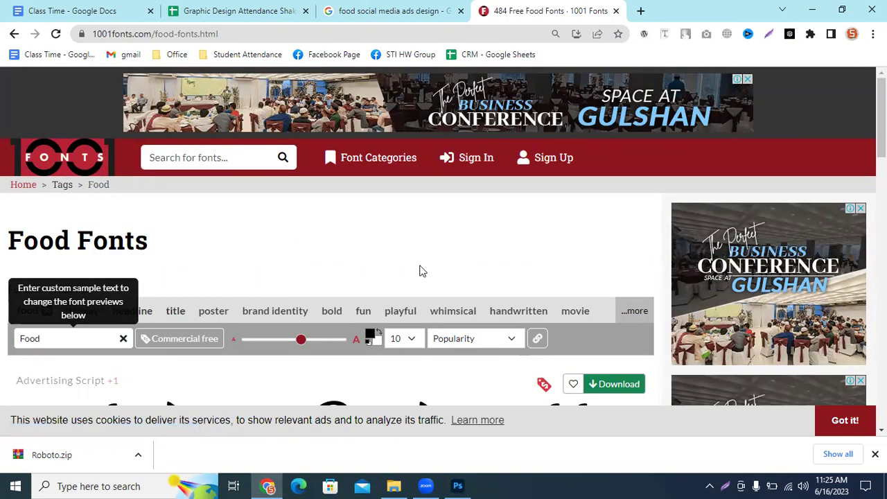
pyautogui.scroll(-4, 352, 260)
pyautogui.scroll(3, 127, 271)
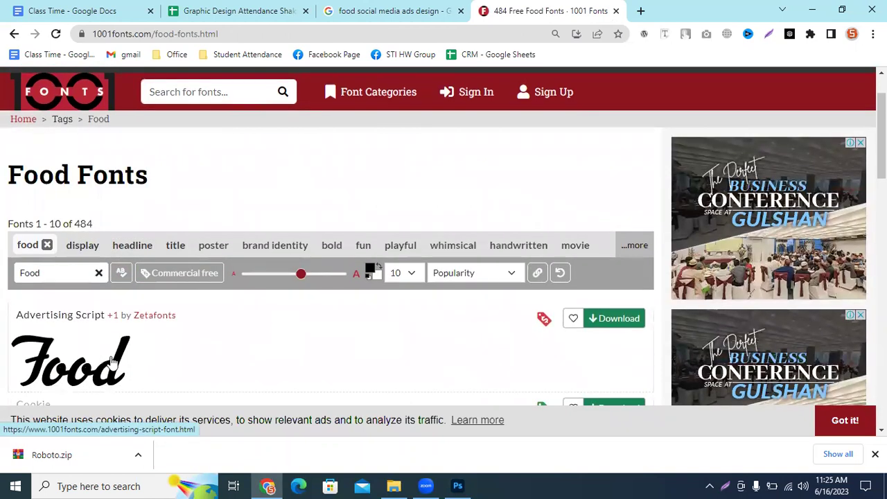
# Browse the 'Food' previews and open the Font Categories list.
pyautogui.scroll(-1, 45, 215)
pyautogui.scroll(-2, 47, 236)
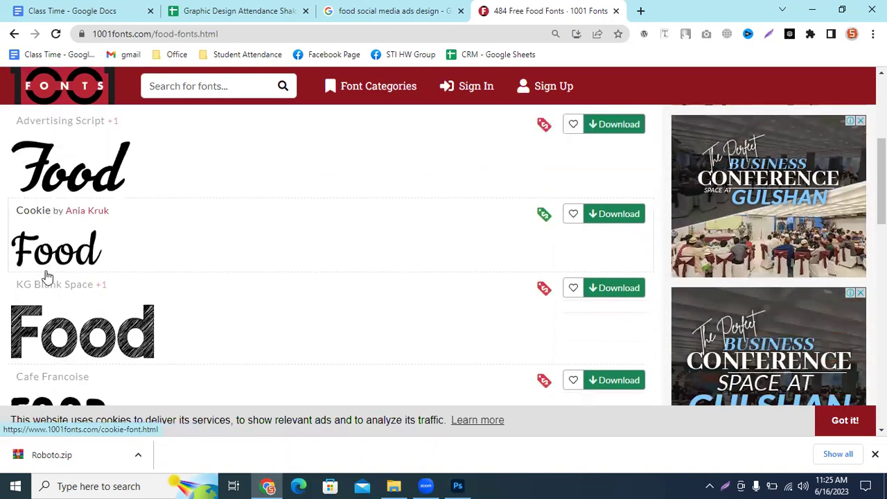
pyautogui.scroll(-5, 38, 324)
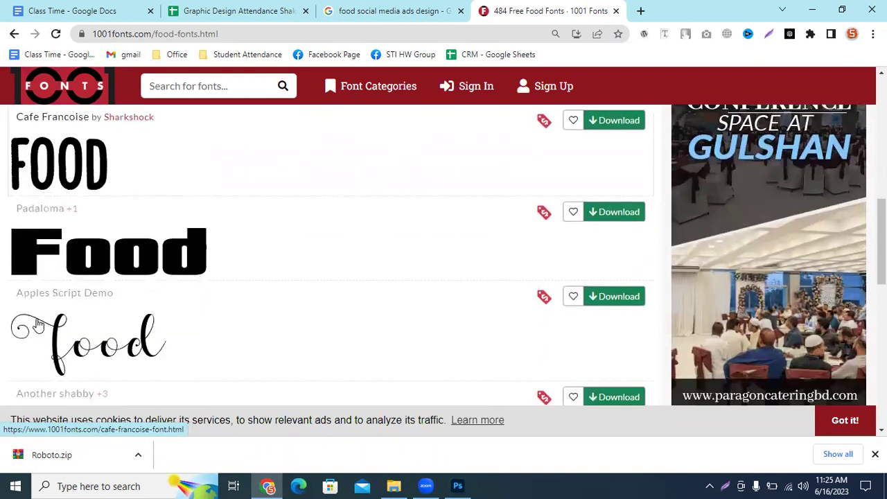
pyautogui.scroll(-2, 38, 324)
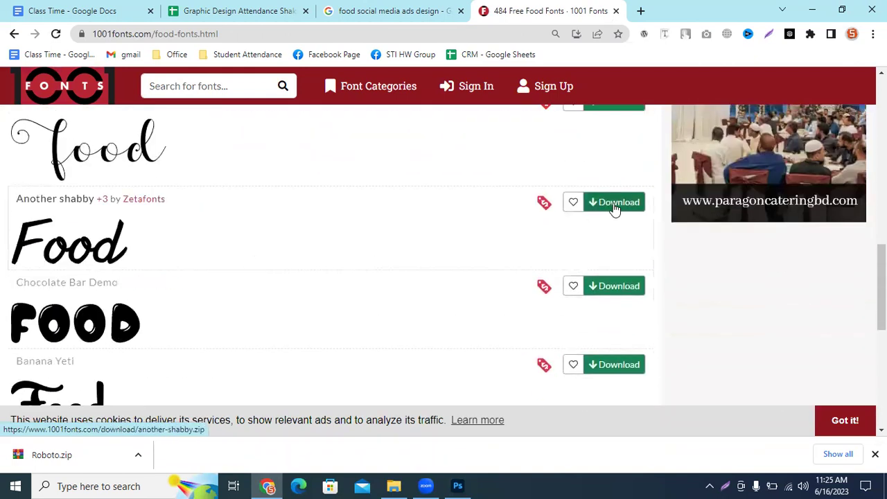
pyautogui.scroll(-5, 317, 221)
pyautogui.scroll(4, 316, 222)
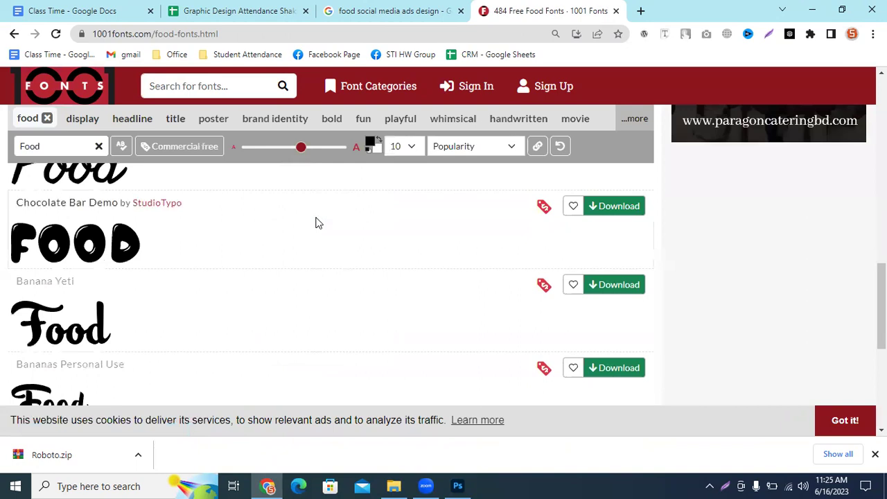
pyautogui.scroll(10, 317, 222)
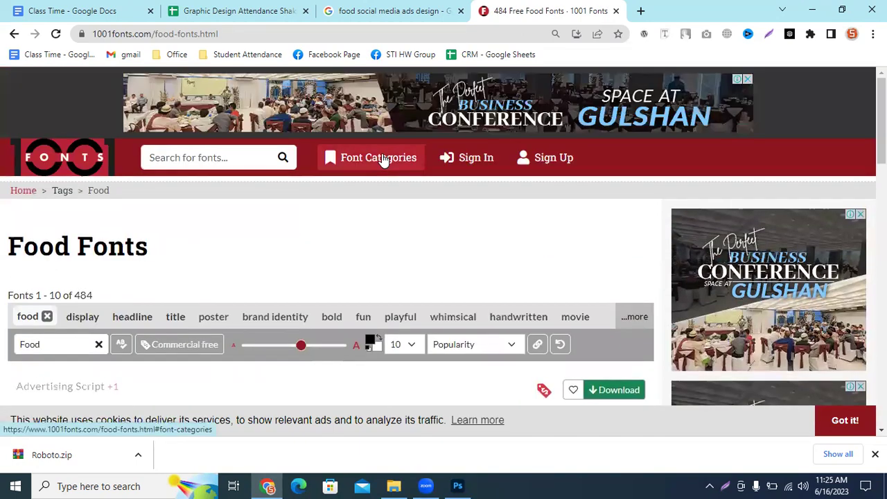
pyautogui.click(383, 159)
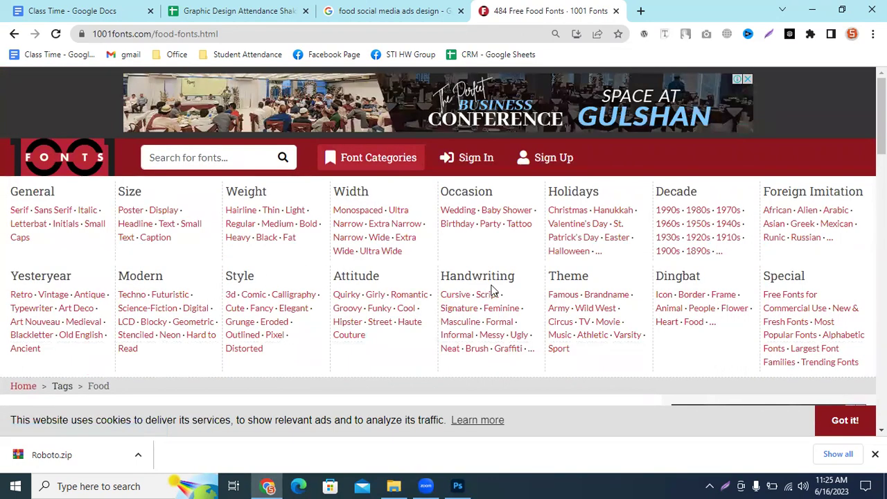
# Filter to Brush fonts and browse their 'Food' previews.
pyautogui.click(481, 353)
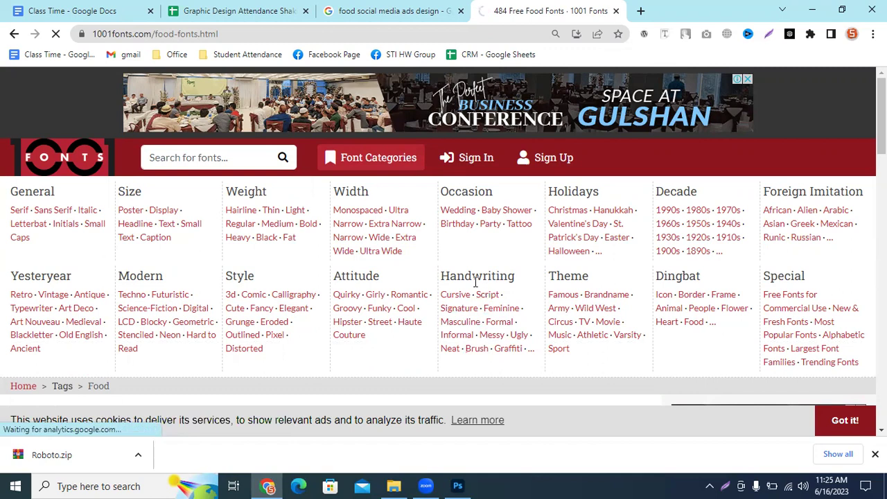
pyautogui.scroll(-5, 506, 254)
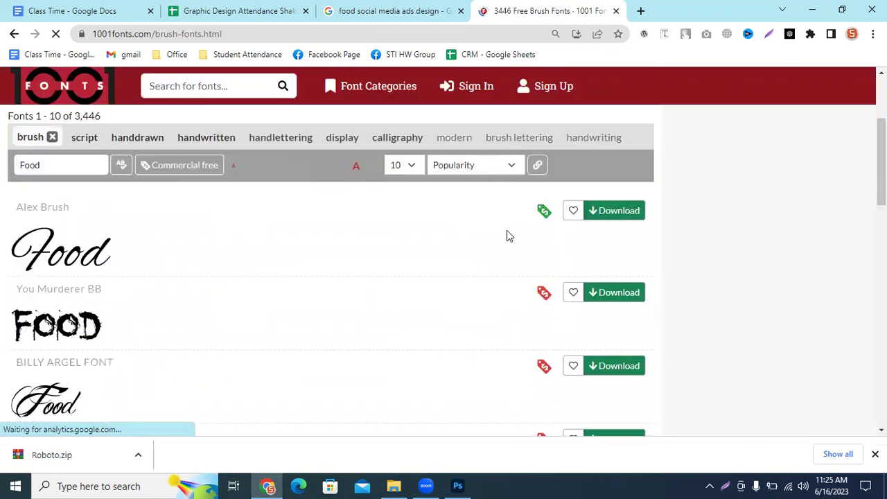
pyautogui.scroll(-3, 95, 332)
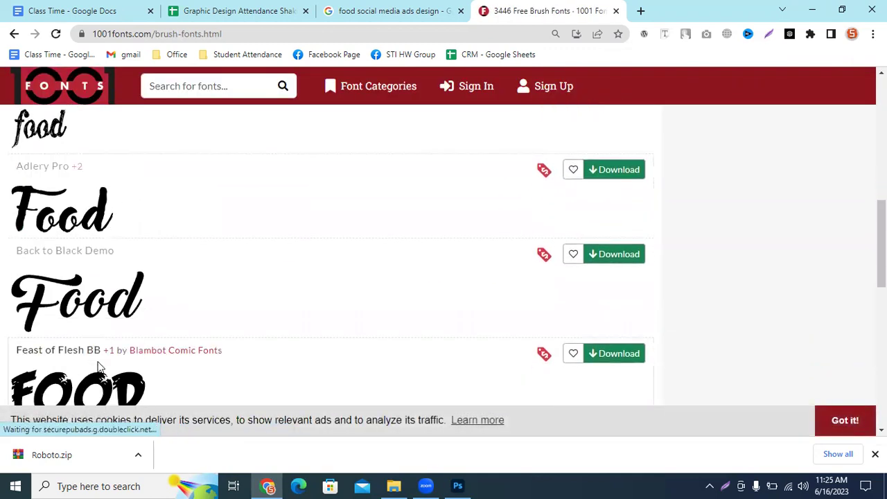
pyautogui.scroll(-1, 133, 259)
pyautogui.scroll(-1, 134, 261)
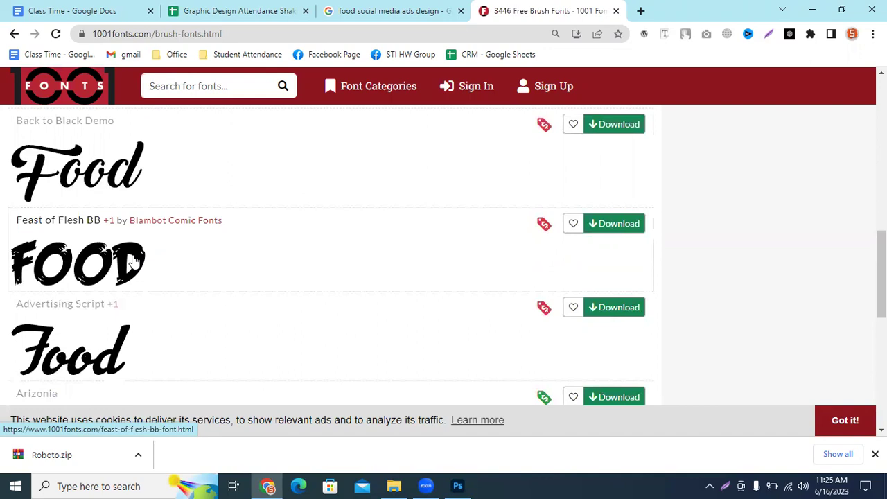
pyautogui.scroll(8, 134, 261)
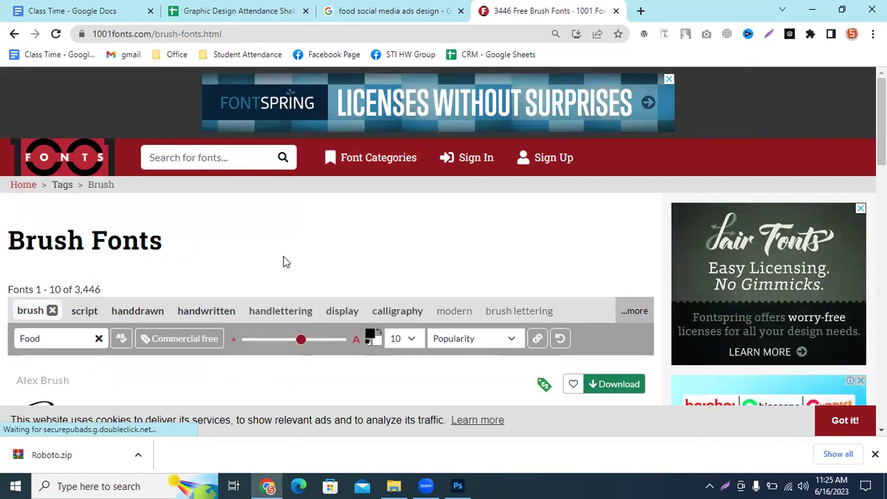
pyautogui.scroll(-8, 168, 186)
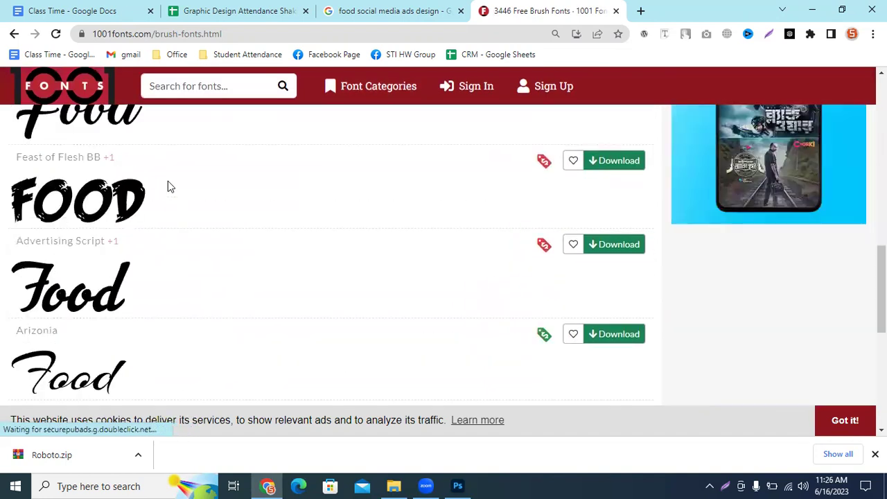
pyautogui.scroll(-5, 203, 198)
pyautogui.scroll(10, 321, 203)
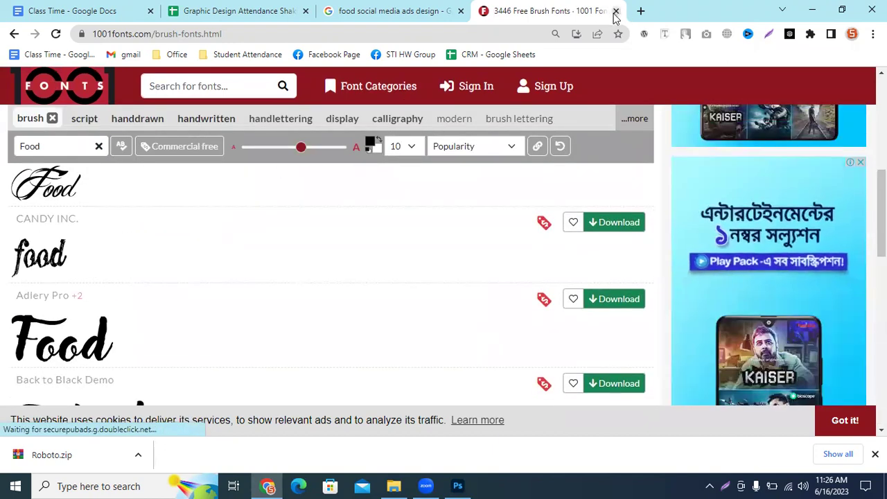
# Close the brush fonts tab and minimize Chrome to return to Photoshop.
pyautogui.click(615, 11)
pyautogui.click(812, 10)
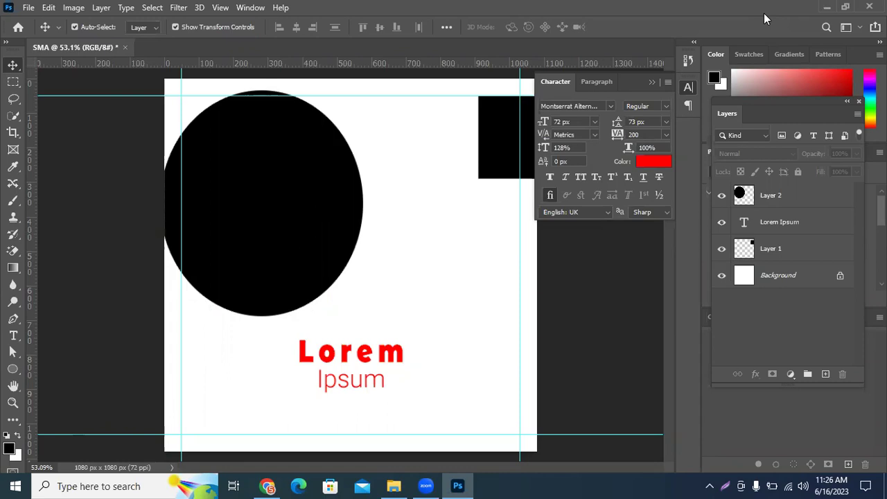
pyautogui.click(394, 485)
# Search Google Images for 'call icon png'.
pyautogui.click(268, 486)
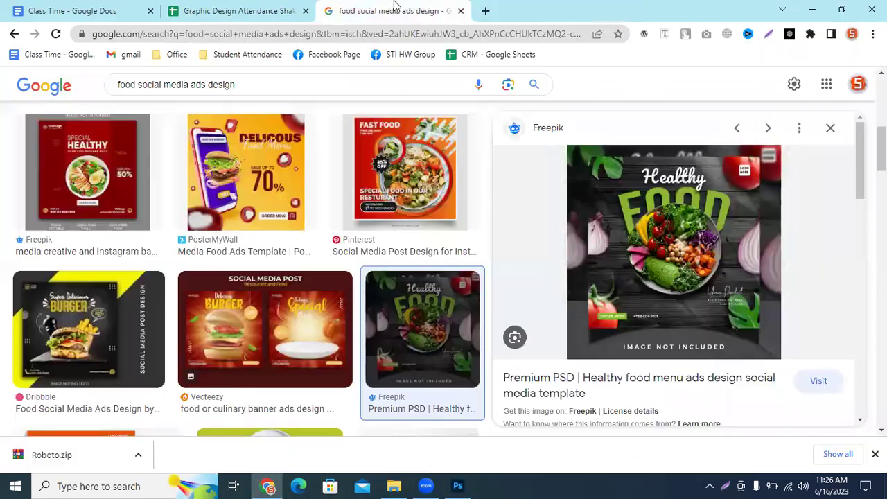
pyautogui.click(463, 32)
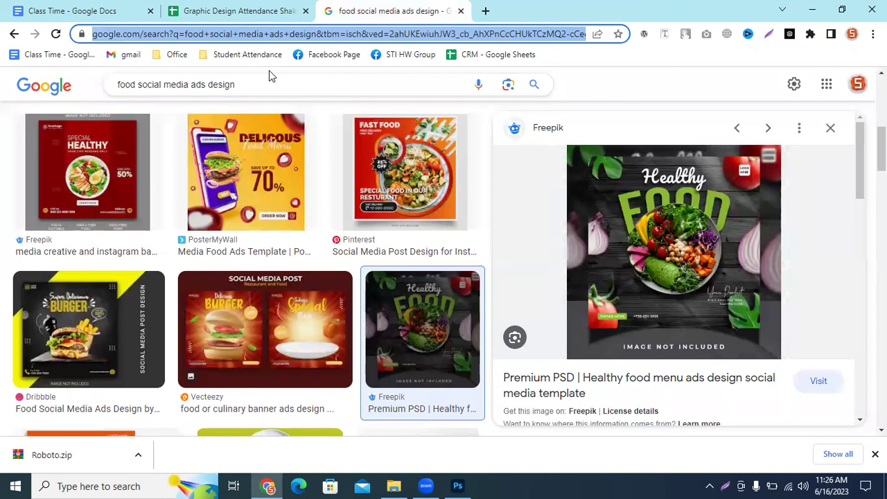
pyautogui.write('call ic')
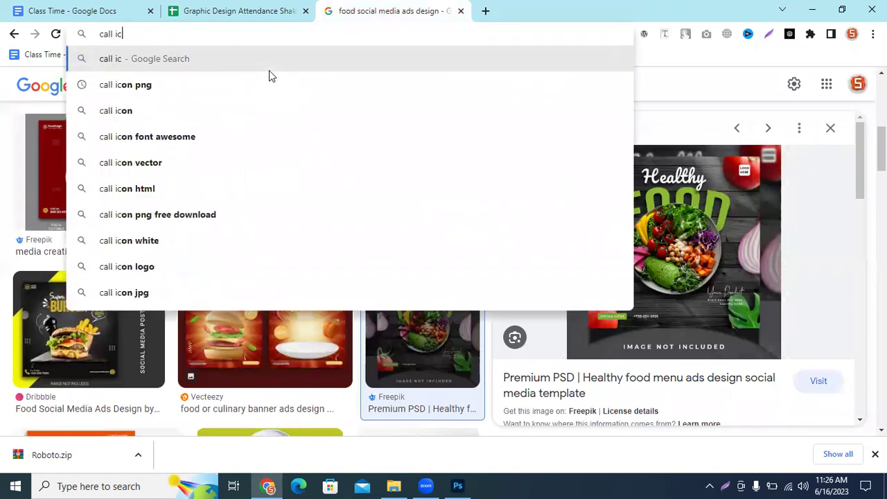
pyautogui.write('on png')
pyautogui.press('Return')
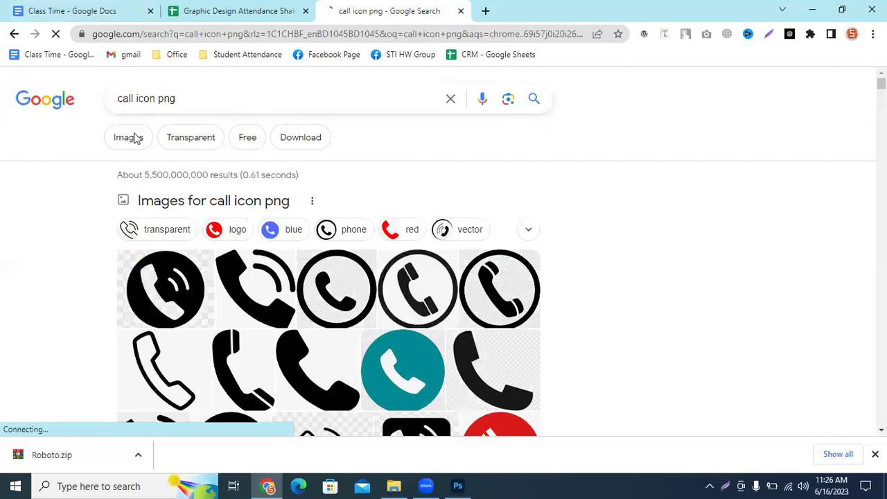
pyautogui.click(133, 137)
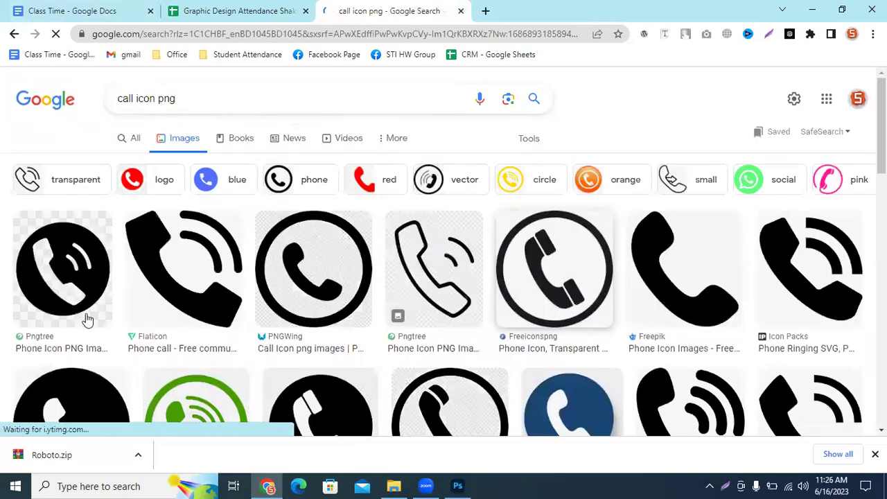
pyautogui.scroll(-2, 451, 337)
pyautogui.scroll(-3, 144, 332)
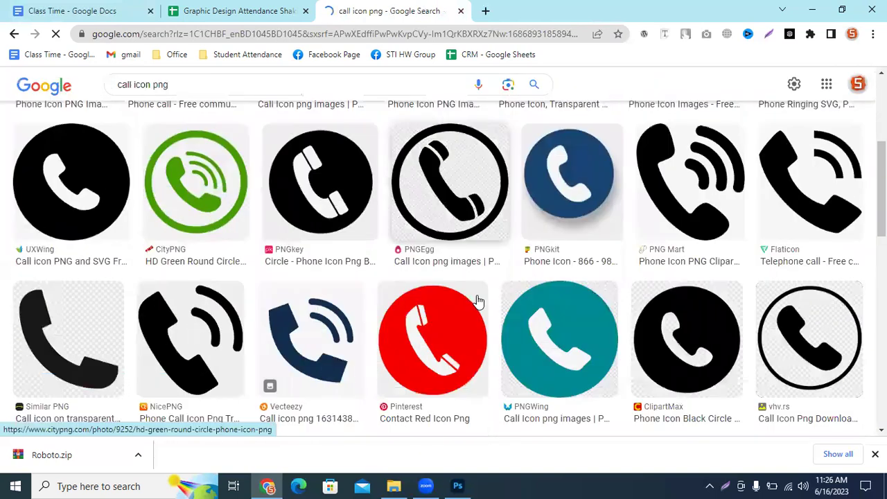
# Compare previews of the teal, red and dark blue phone icons.
pyautogui.click(534, 254)
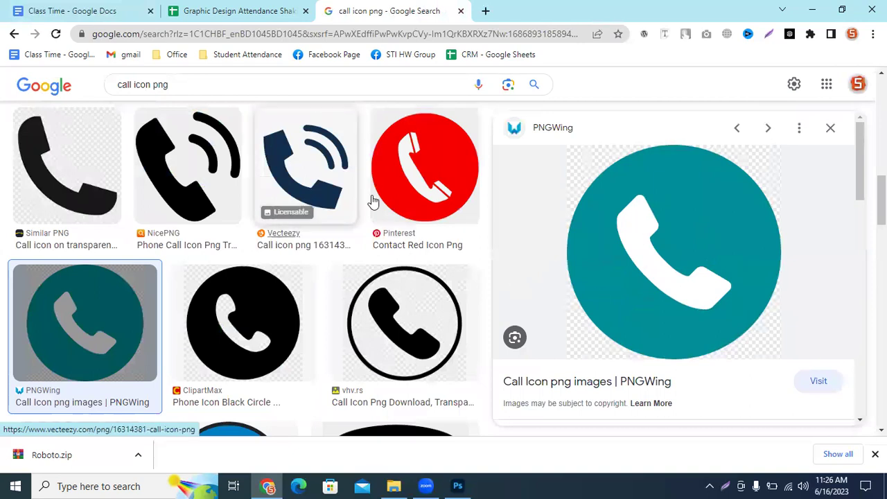
pyautogui.click(413, 178)
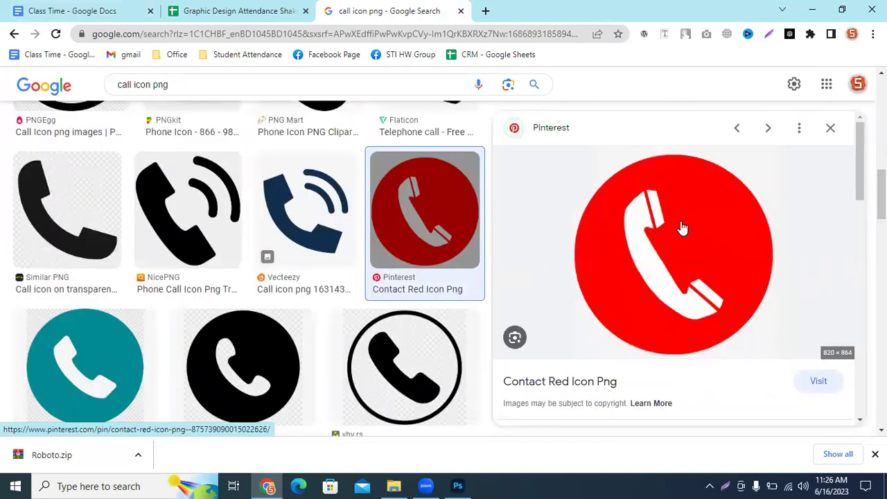
pyautogui.click(305, 244)
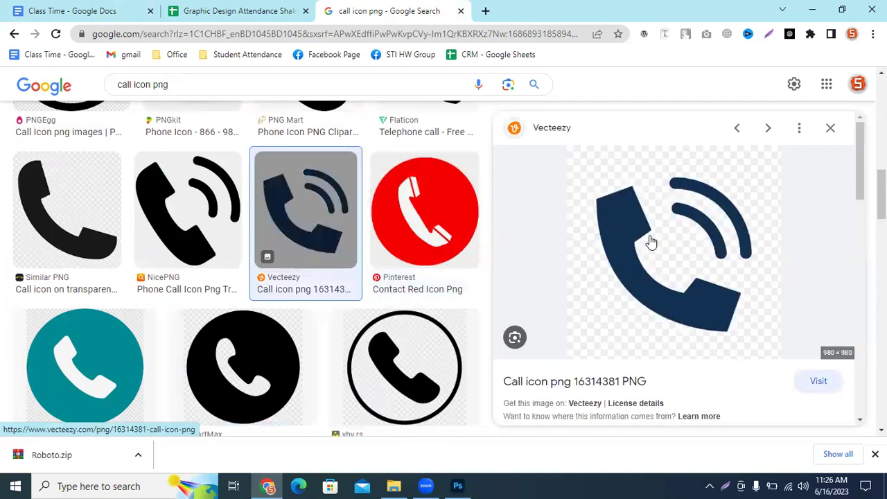
pyautogui.rightClick(651, 242)
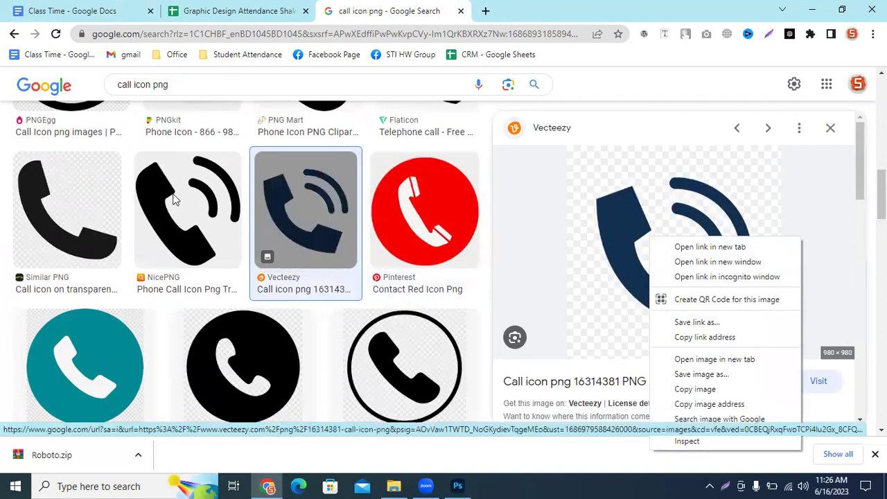
pyautogui.click(649, 75)
pyautogui.scroll(-7, 197, 304)
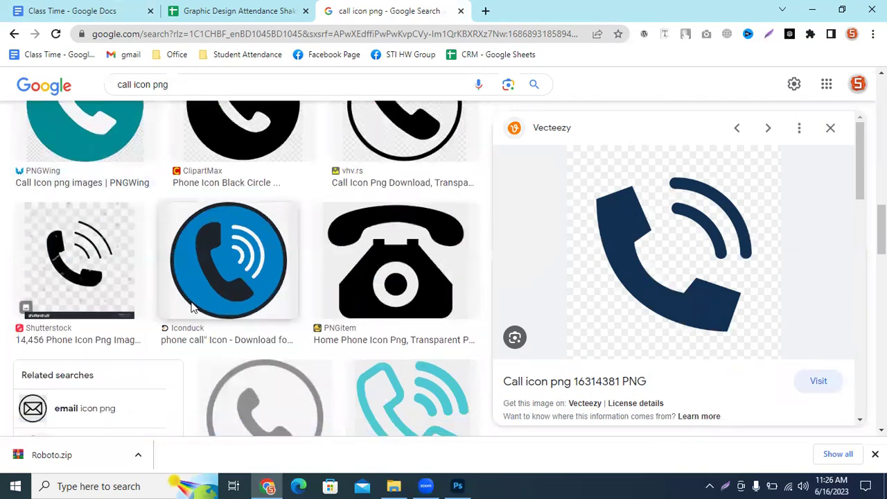
pyautogui.scroll(-2, 197, 304)
# Save the black-circle phone icon PNG to the computer.
pyautogui.click(242, 257)
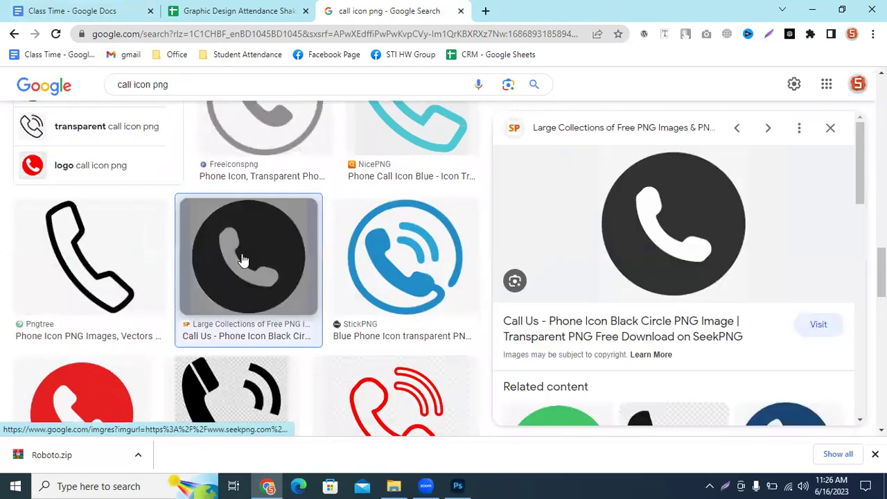
pyautogui.rightClick(689, 198)
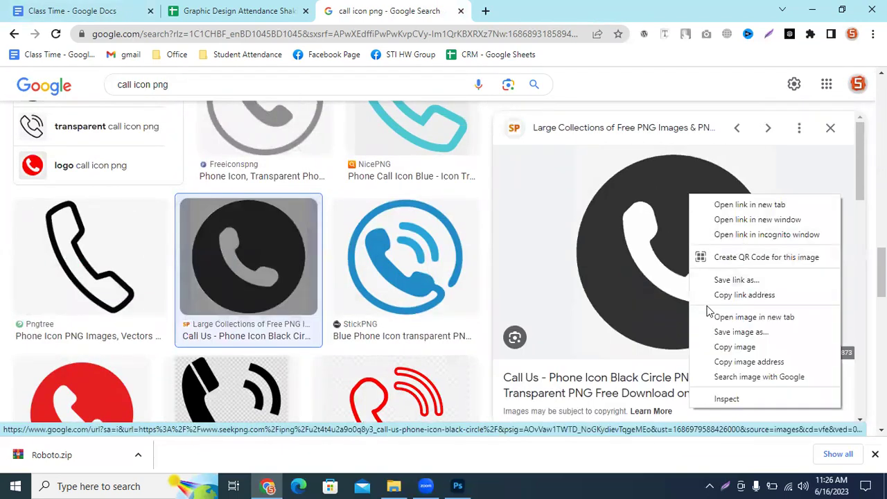
pyautogui.click(727, 334)
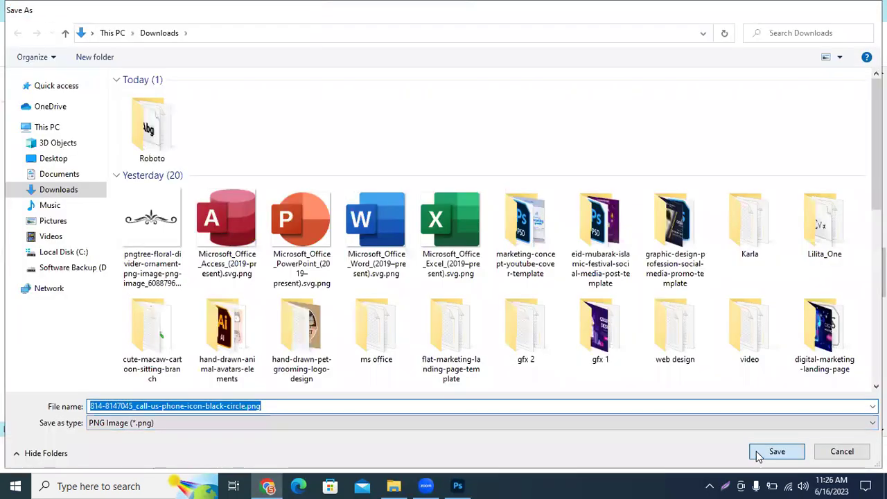
pyautogui.click(757, 455)
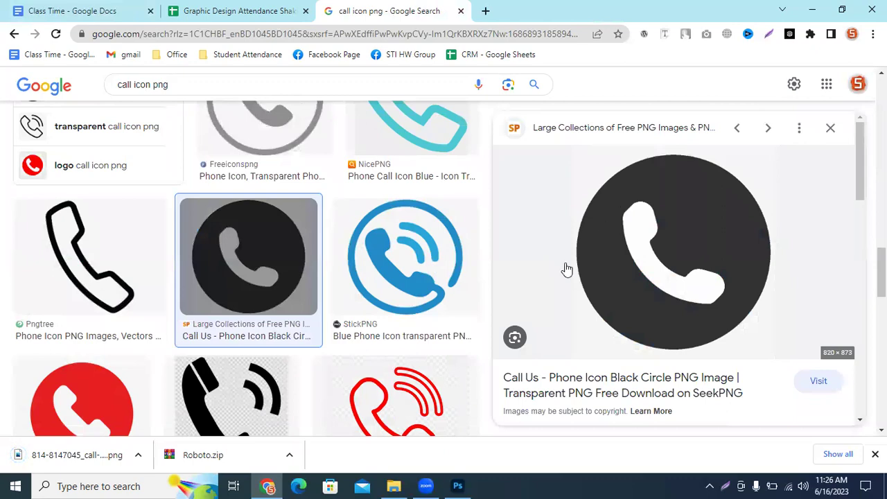
# Drag the downloaded phone icon PNG from Downloads onto the Photoshop canvas and commit it.
pyautogui.click(454, 485)
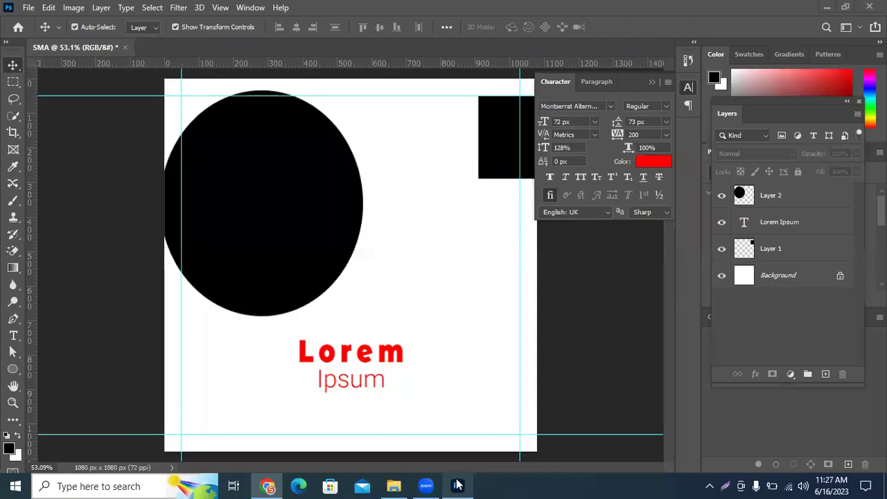
pyautogui.click(29, 7)
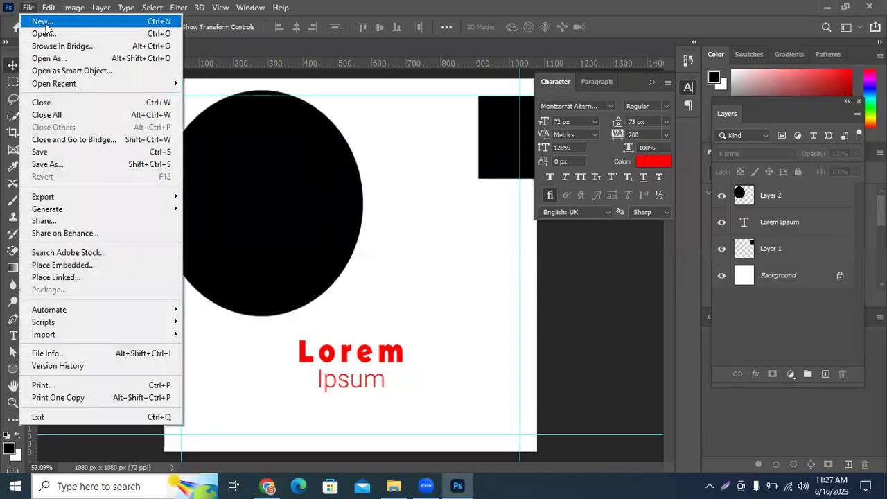
pyautogui.click(584, 374)
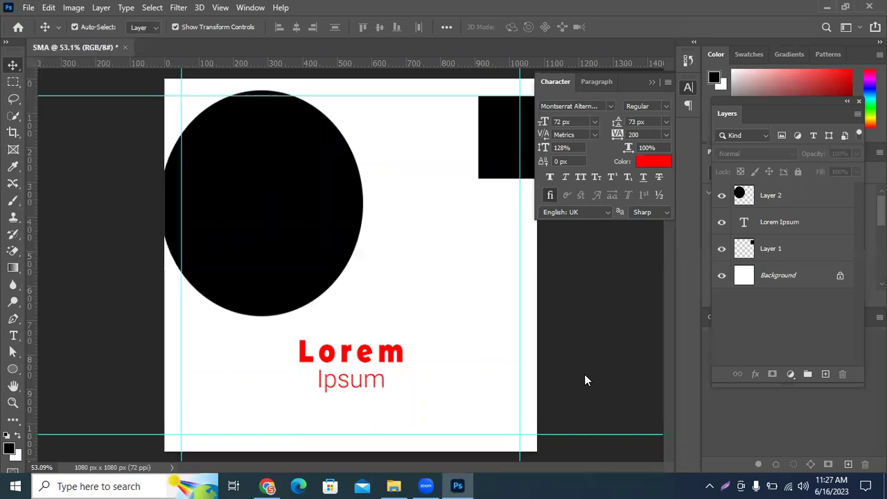
pyautogui.click(393, 485)
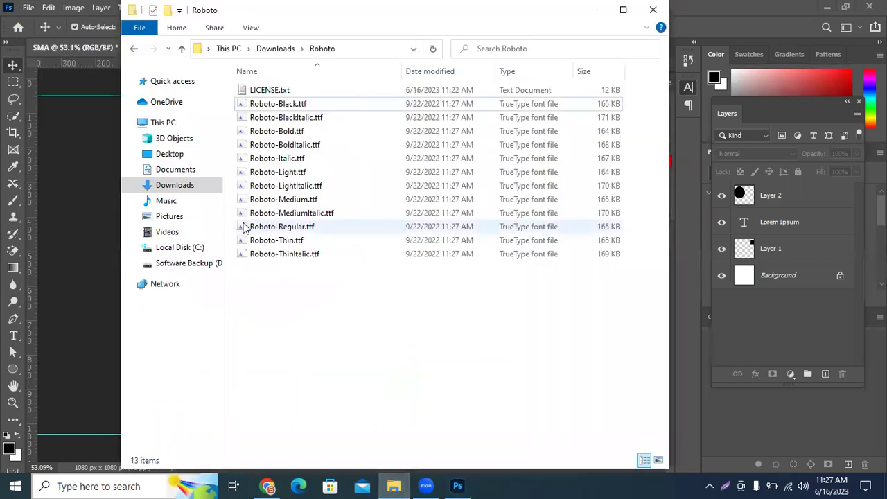
pyautogui.click(158, 193)
pyautogui.moveTo(358, 27); pyautogui.dragTo(809, 117)
pyautogui.moveTo(719, 208); pyautogui.dragTo(418, 251)
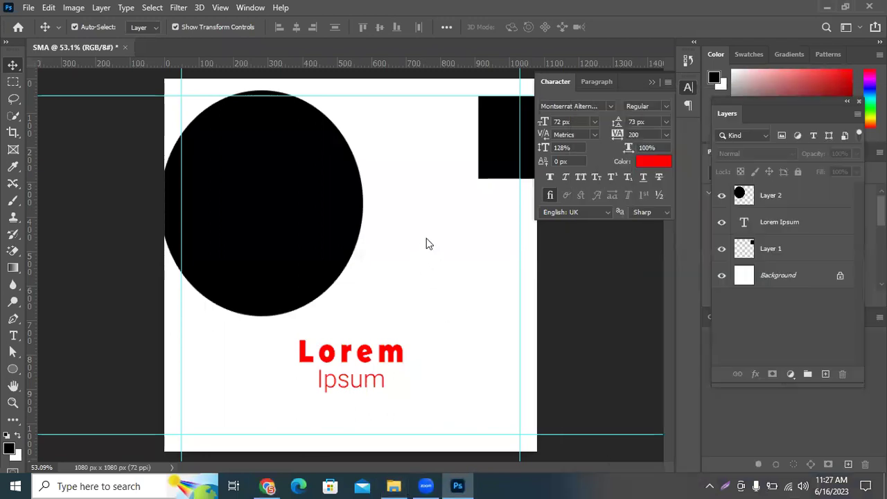
pyautogui.click(621, 26)
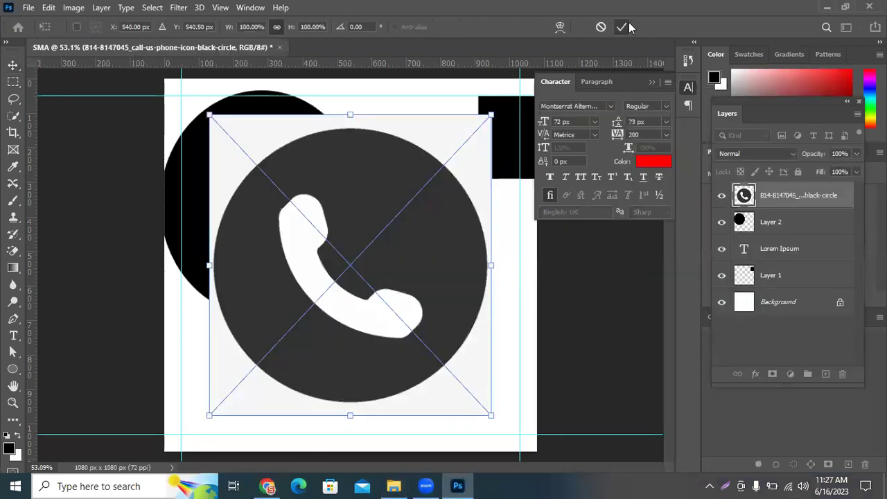
# Rasterize the icon layer and erase its light-grey background with the Magic Eraser.
pyautogui.rightClick(793, 204)
pyautogui.click(670, 253)
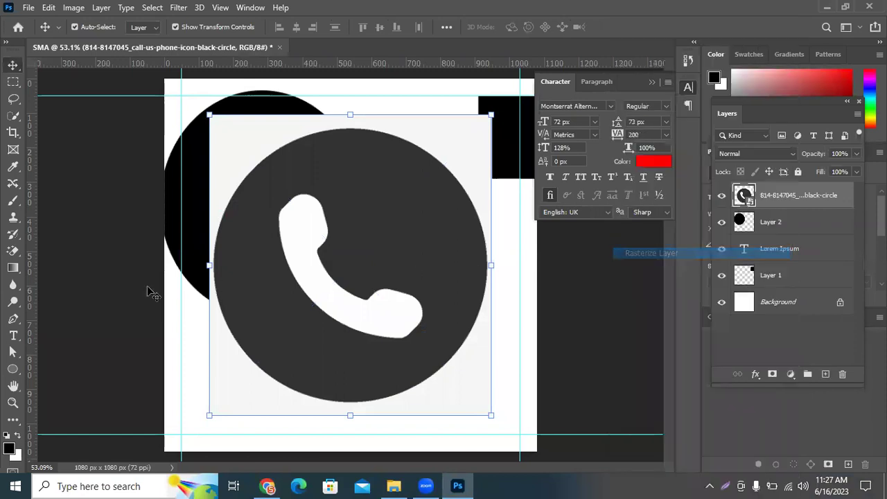
pyautogui.rightClick(17, 250)
pyautogui.click(53, 275)
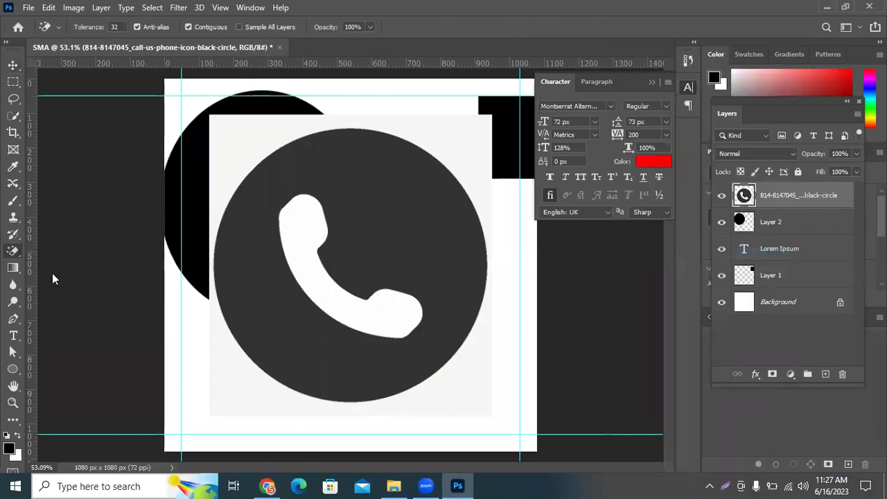
pyautogui.click(275, 138)
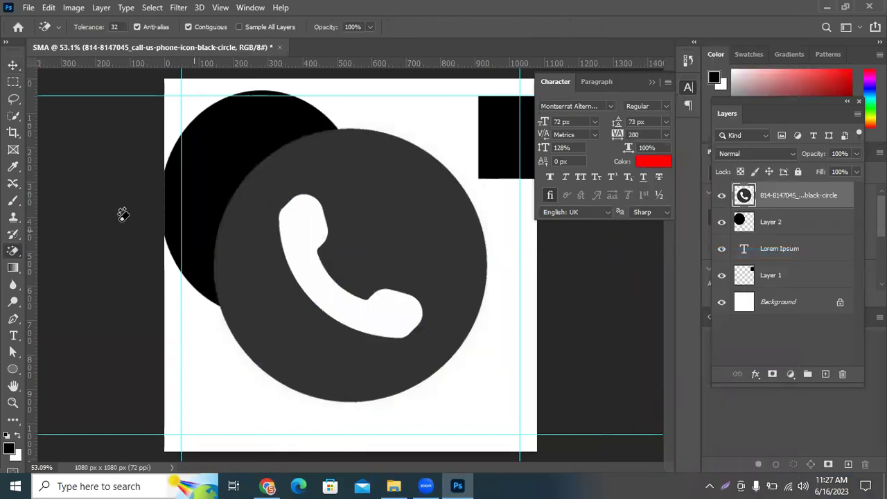
pyautogui.click(13, 65)
pyautogui.click(545, 264)
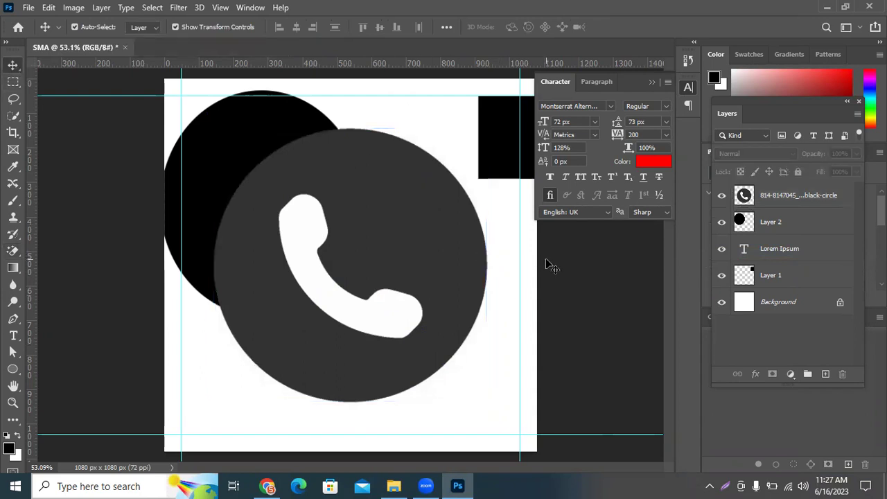
# Move the phone icon right and erase its white handset with the Magic Eraser.
pyautogui.click(379, 242)
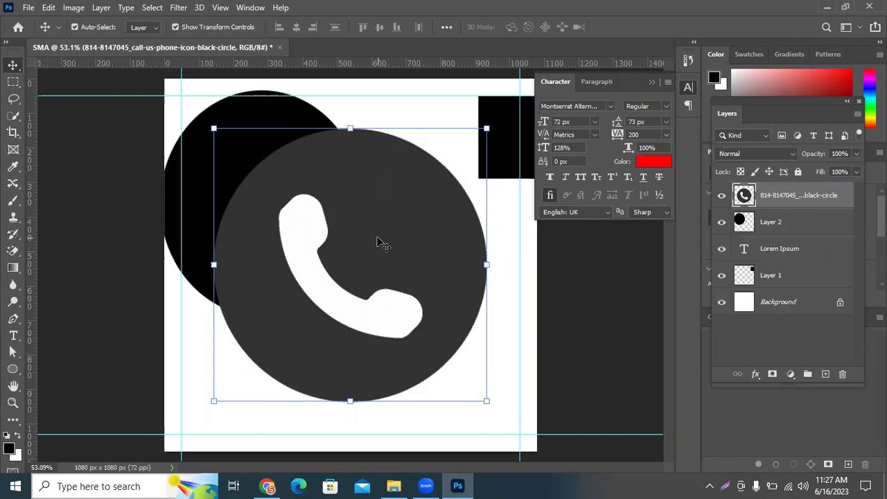
pyautogui.moveTo(410, 242); pyautogui.dragTo(475, 240)
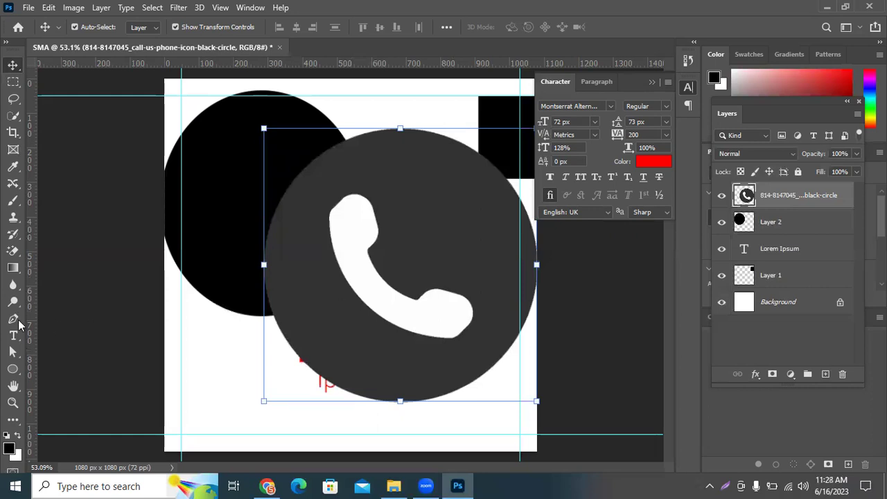
pyautogui.click(14, 252)
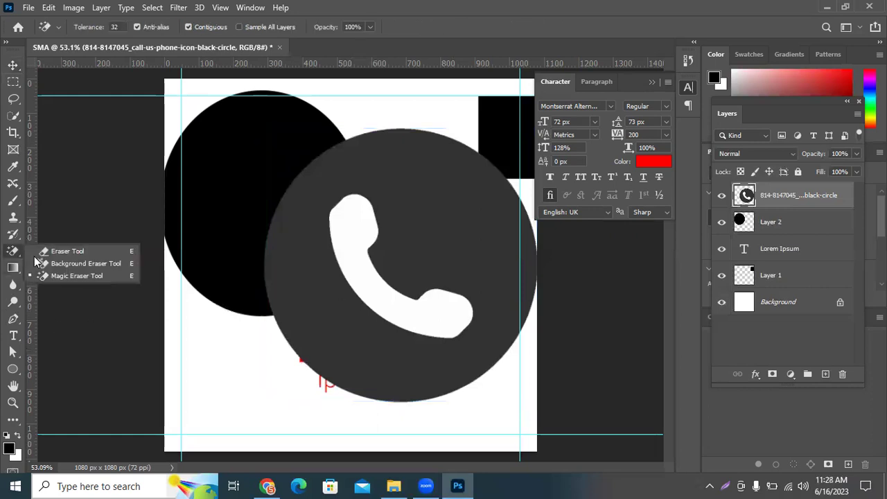
pyautogui.click(68, 273)
pyautogui.click(353, 239)
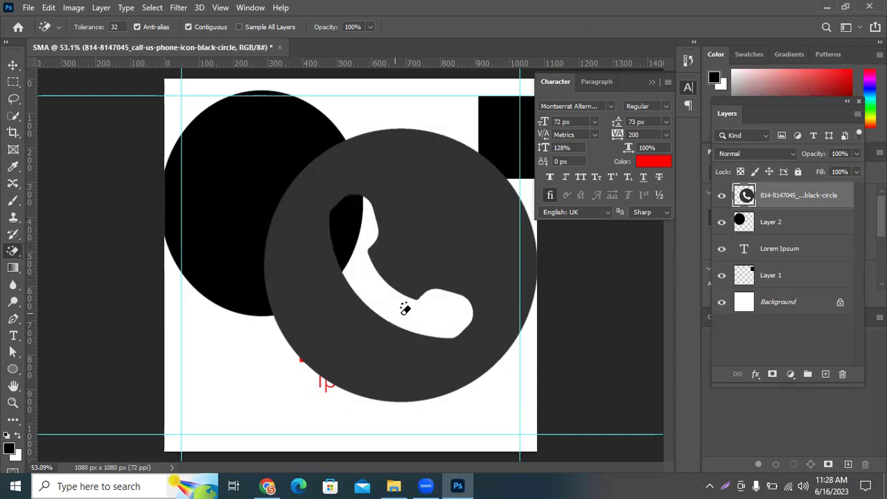
pyautogui.click(14, 65)
# Reposition the phone circle up and left, nudging it upward with Shift+Up.
pyautogui.moveTo(465, 240); pyautogui.dragTo(451, 253)
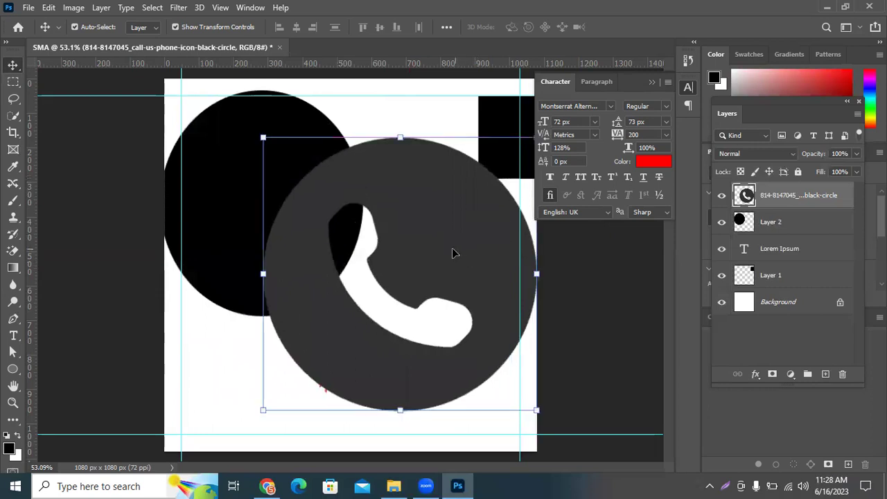
pyautogui.hotkey('shift', 'Up')
pyautogui.hotkey('shift', 'Up')
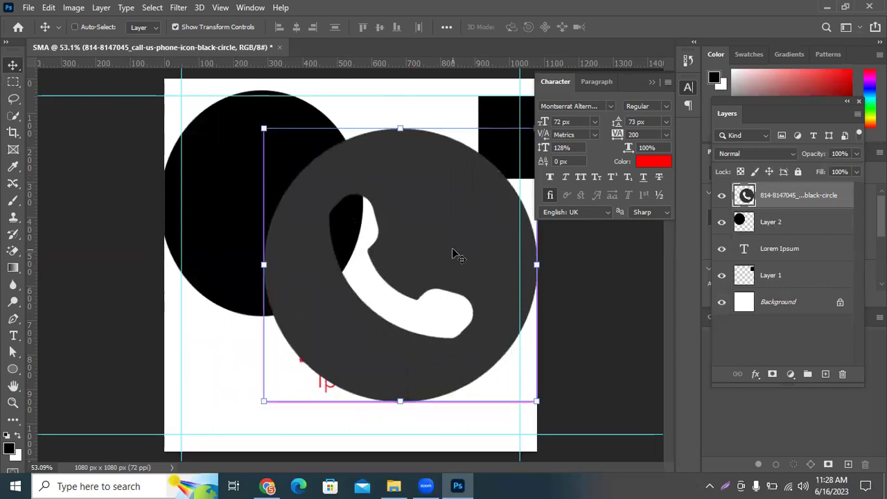
pyautogui.press('z')
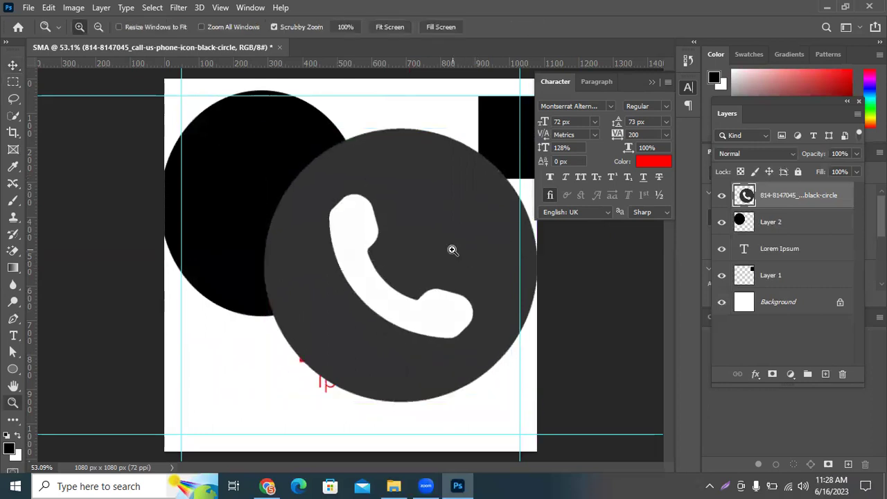
# Duplicate the phone icon layer, hide the copy, erase the handset from the original, and move the dark circle top-left.
pyautogui.click(15, 64)
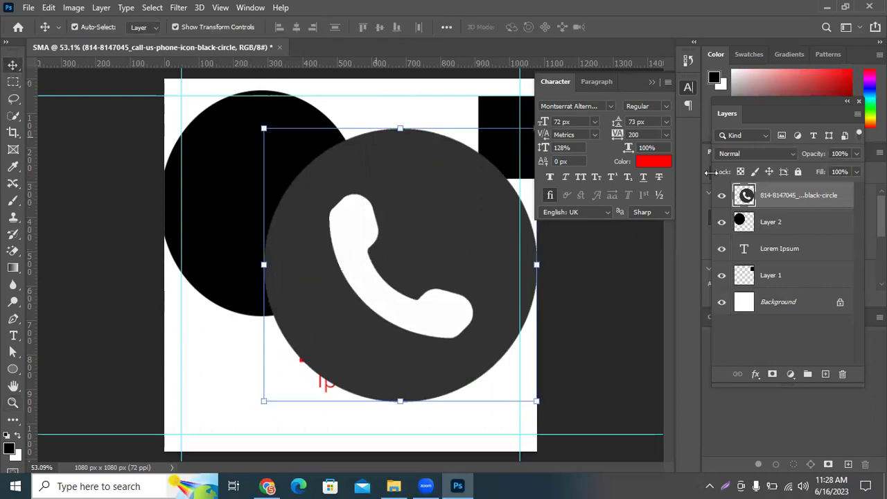
pyautogui.hotkey('ctrl', 'j')
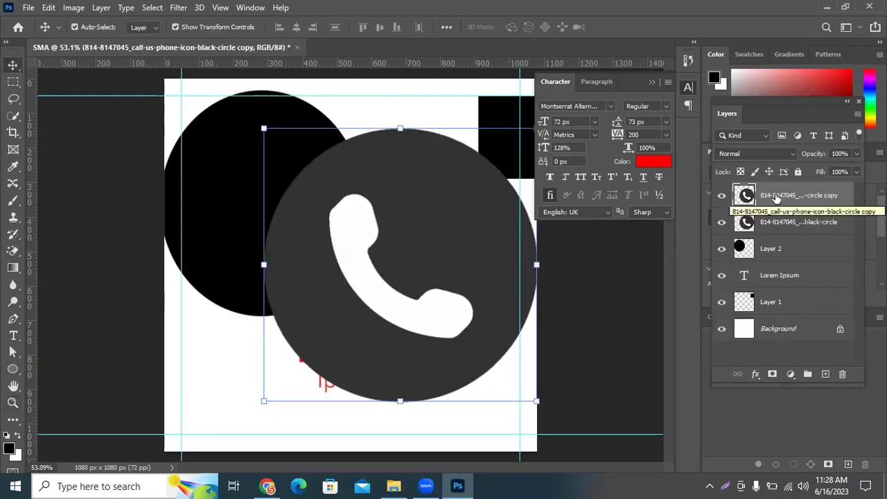
pyautogui.click(721, 195)
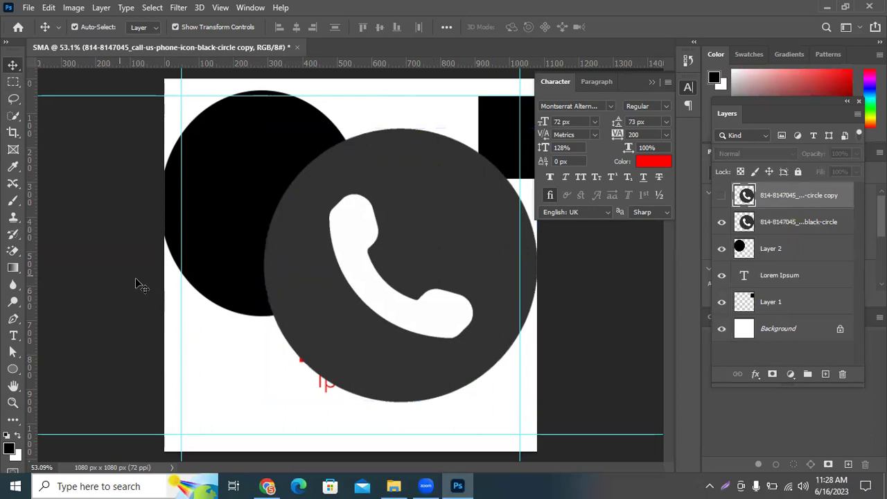
pyautogui.click(791, 223)
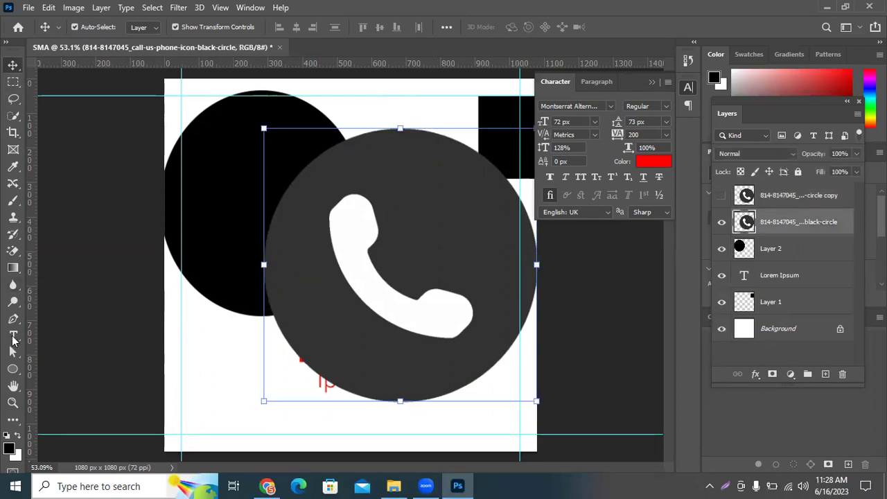
pyautogui.moveTo(12, 256); pyautogui.dragTo(59, 272)
pyautogui.click(355, 256)
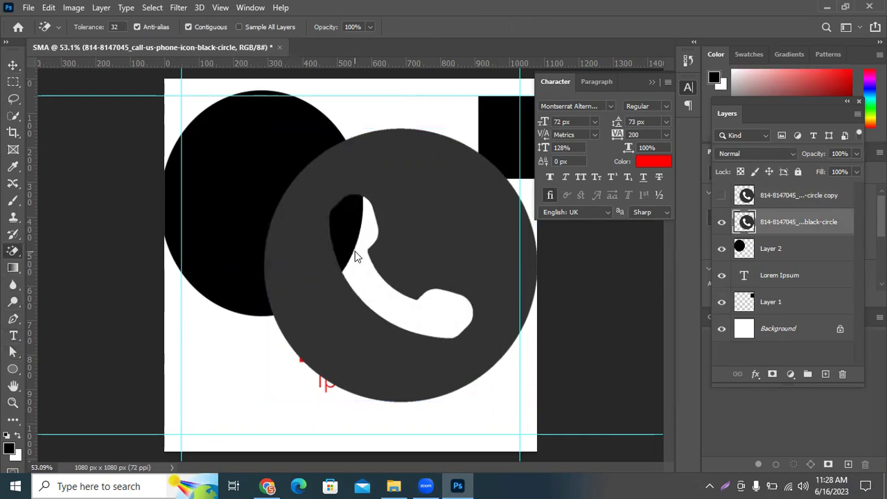
pyautogui.click(13, 64)
pyautogui.moveTo(495, 214)
pyautogui.mouseDown()
pyautogui.moveTo(412, 182)
pyautogui.moveTo(366, 135)
pyautogui.mouseUp()
# Show the copy, Magic Eraser its dark circle, and place the white handset over the top-left circle.
pyautogui.click(722, 195)
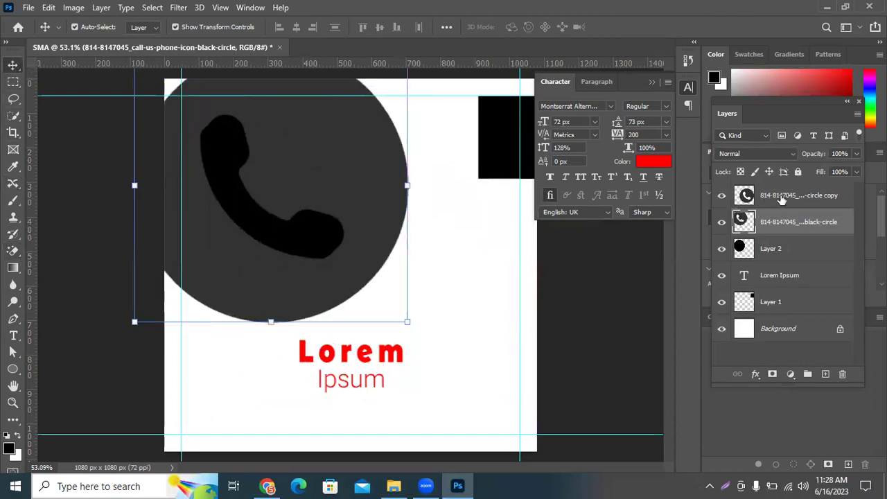
pyautogui.click(781, 199)
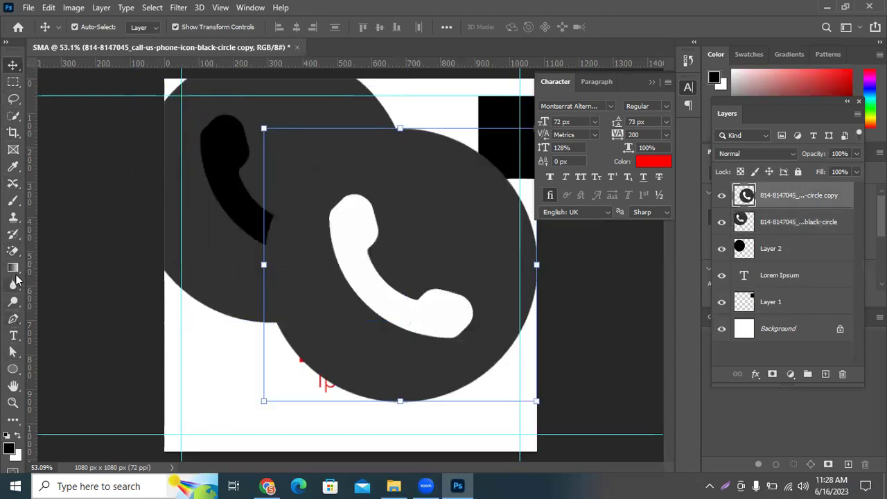
pyautogui.click(13, 251)
pyautogui.click(406, 151)
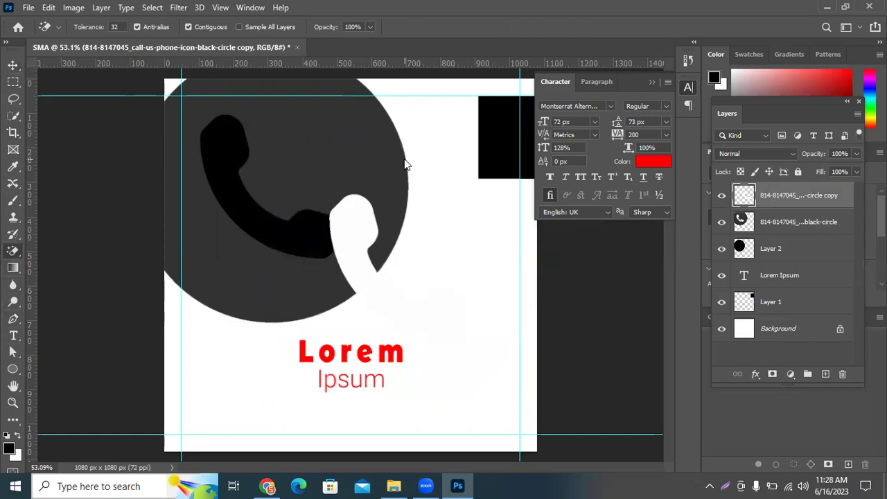
pyautogui.click(12, 65)
pyautogui.moveTo(376, 293); pyautogui.dragTo(247, 213)
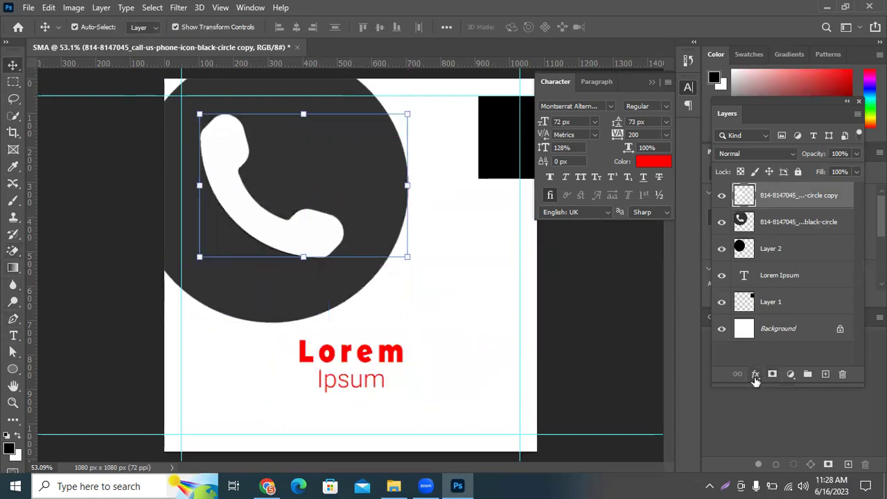
# Add a blue #297fbc Color Overlay to the handset layer.
pyautogui.click(755, 373)
pyautogui.click(779, 325)
pyautogui.click(686, 72)
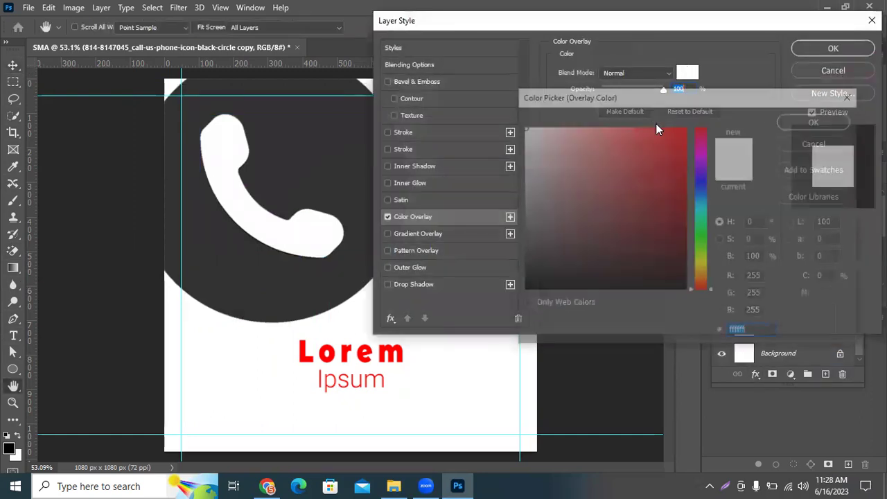
pyautogui.click(651, 169)
pyautogui.click(700, 197)
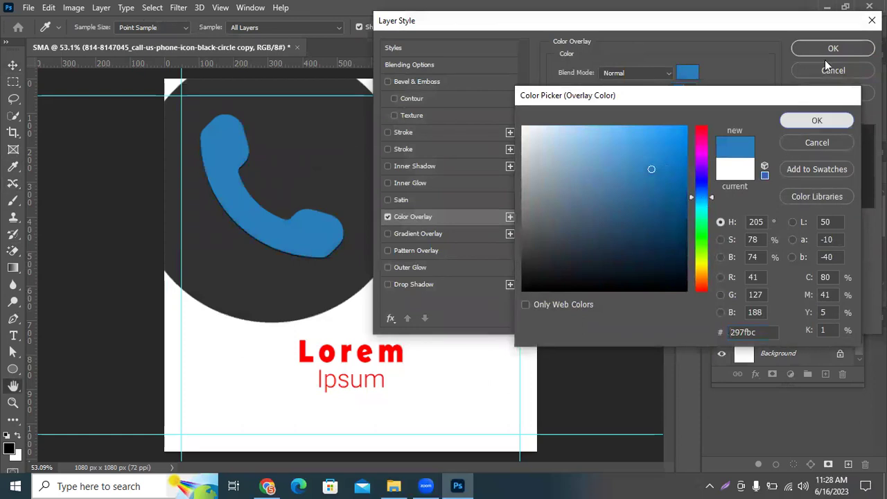
pyautogui.press('Return')
pyautogui.press('Return')
# Add a dark navy #112d40 Color Overlay to the circle layer.
pyautogui.click(776, 246)
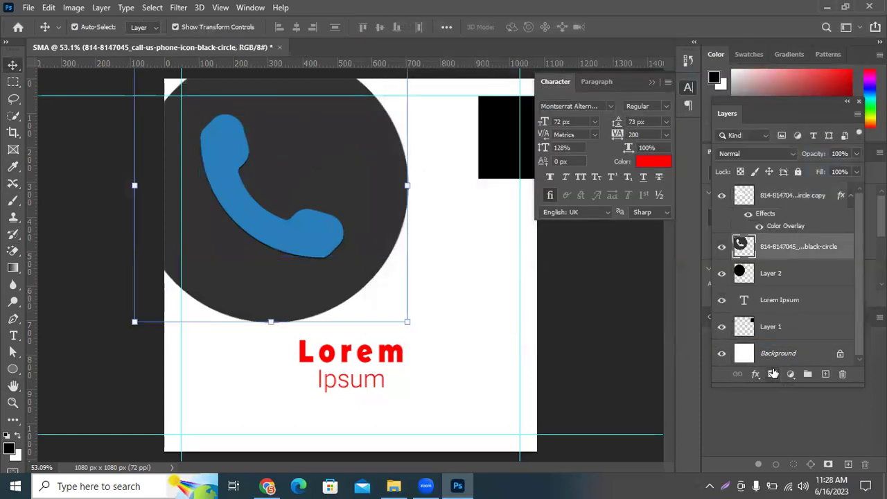
pyautogui.click(755, 374)
pyautogui.click(776, 320)
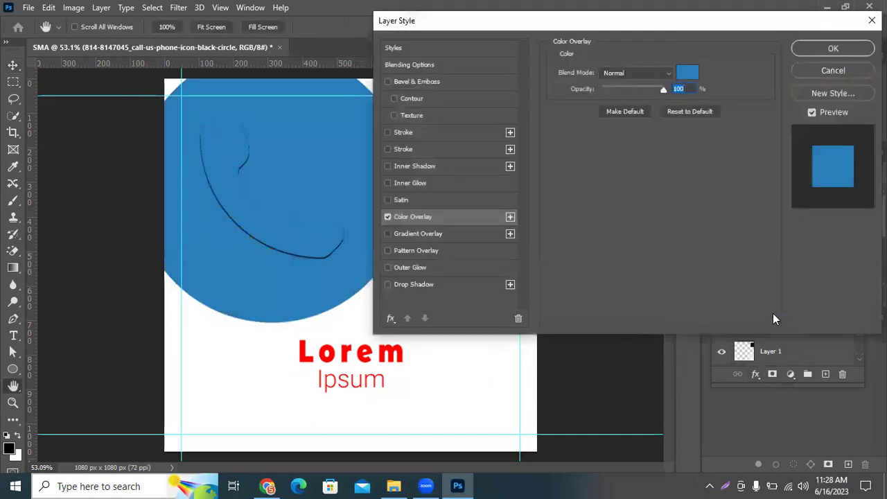
pyautogui.click(686, 74)
pyautogui.write('112d40')
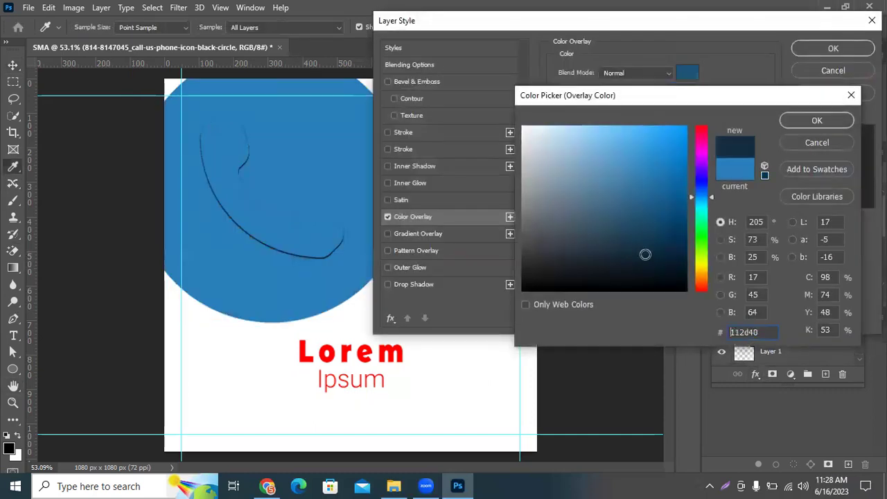
pyautogui.click(821, 124)
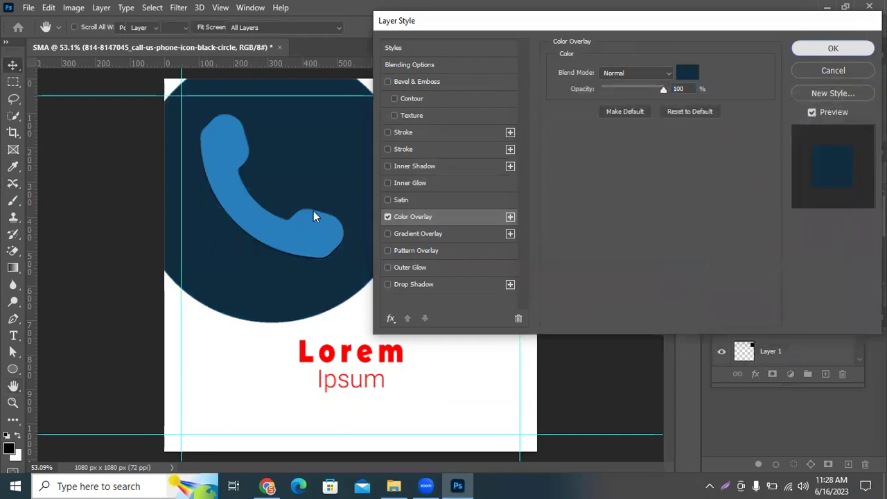
pyautogui.press('Return')
# Reposition the navy circle toward the lower right of the handset.
pyautogui.press('v')
pyautogui.moveTo(420, 321); pyautogui.dragTo(331, 264)
pyautogui.moveTo(451, 253); pyautogui.dragTo(483, 125)
pyautogui.click(253, 232)
pyautogui.moveTo(476, 223); pyautogui.dragTo(489, 264)
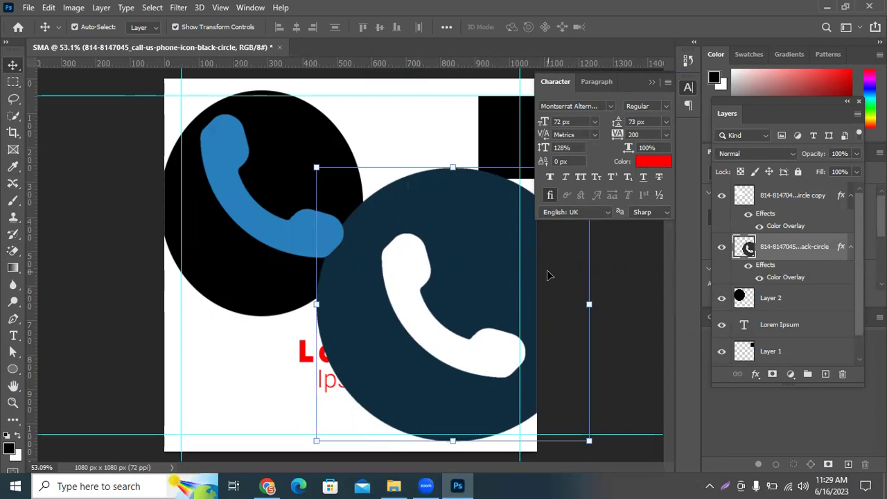
# Delete the extra layers and close the document without saving.
pyautogui.press('Delete')
pyautogui.press('Delete')
pyautogui.press('Delete')
pyautogui.press('Delete')
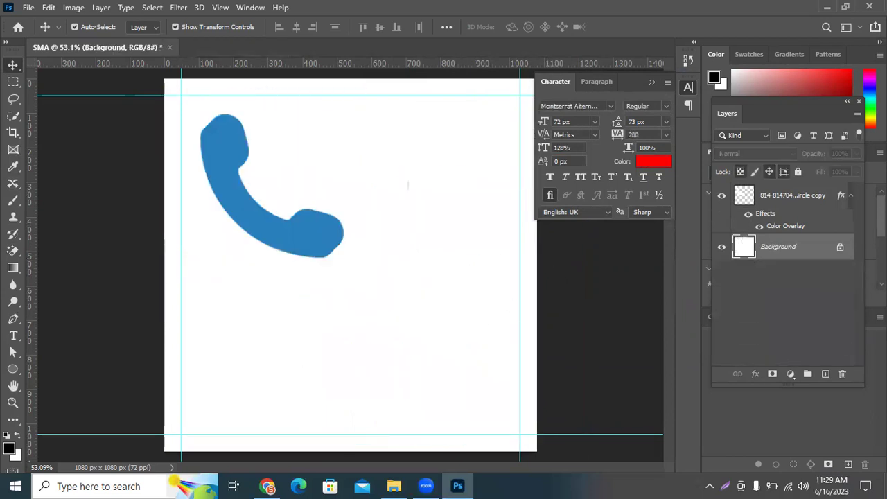
pyautogui.hotkey('ctrl', 'w')
pyautogui.click(439, 186)
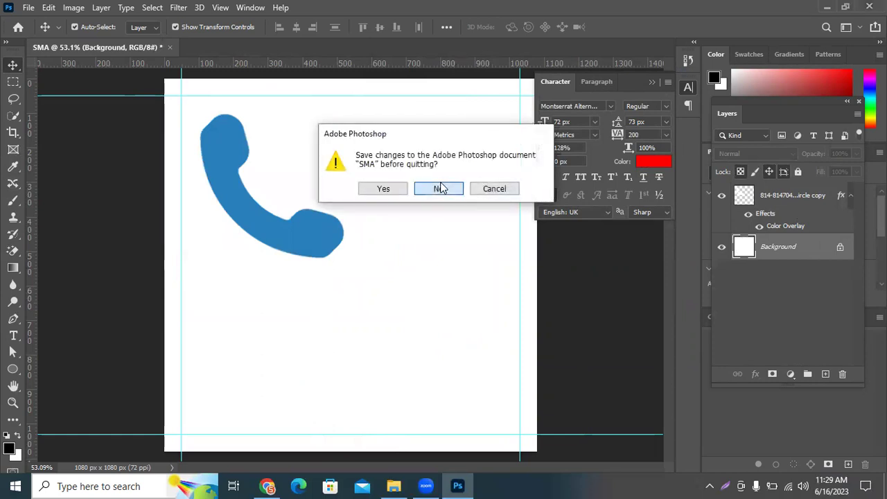
# Quit Photoshop and close the Downloads folder window to return to Chrome's image results.
pyautogui.hotkey('alt', 'Tab')
pyautogui.hotkey('ctrl', 'q')
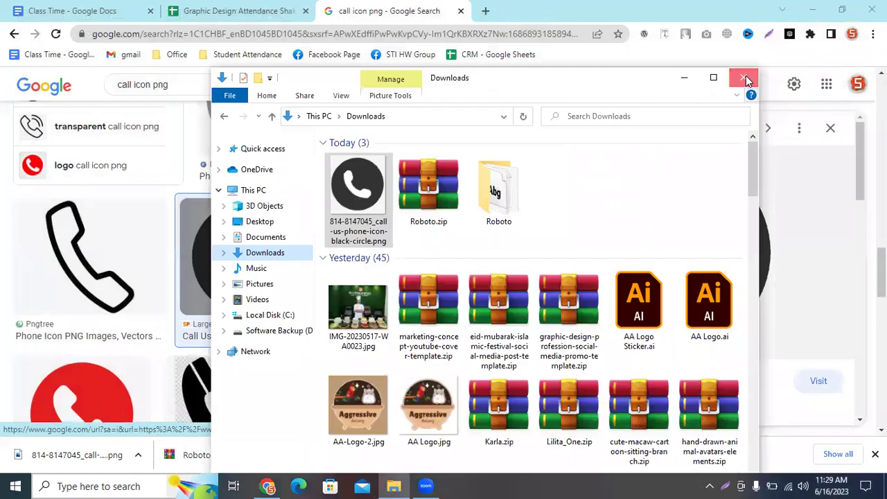
pyautogui.click(745, 78)
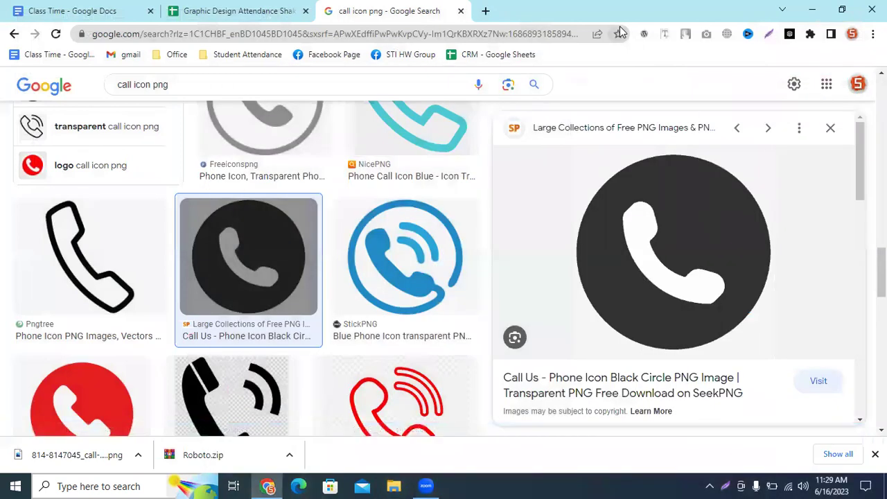
pyautogui.scroll(-1, 430, 263)
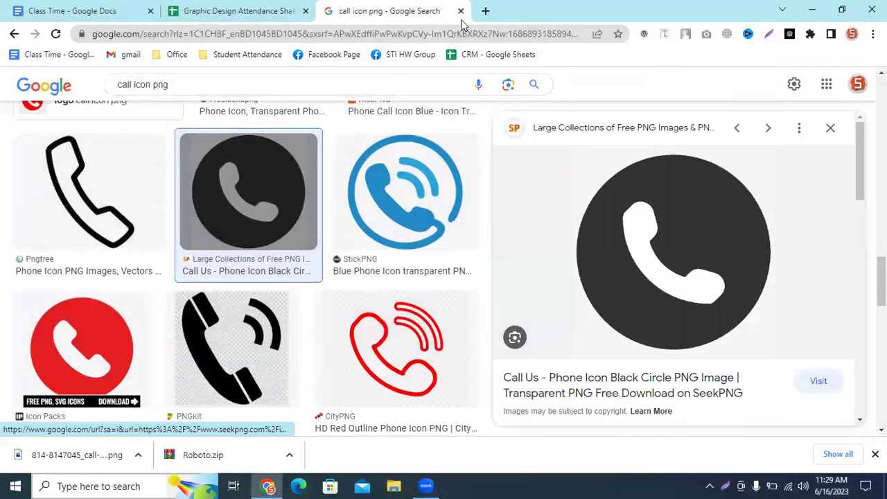